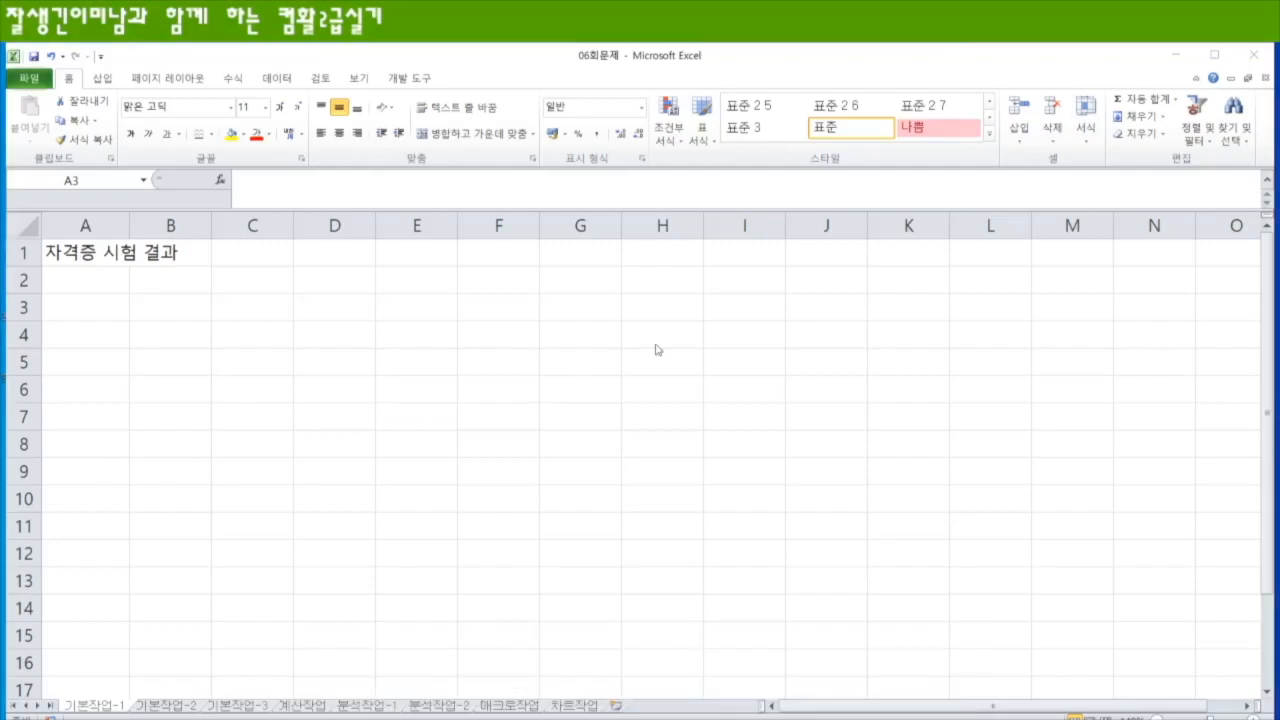
- Enter the column headings 수험번호, 이름, 성별 and 지역 in cells A3 to D3
click(103, 307)
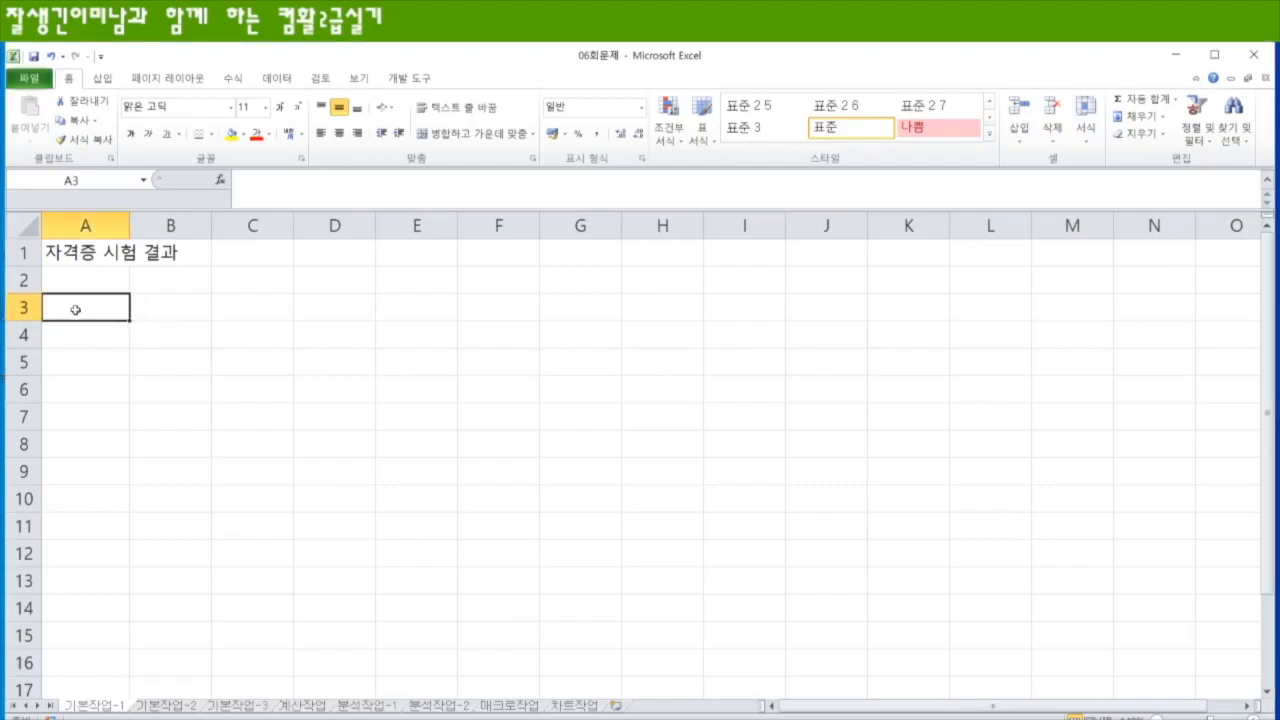
text(tmq)
key(BackSpace)
key(BackSpace)
key(BackSpace)
key(Hangul)
text(숭험번호)
key(Tab)
text(ㅇ이름)
key(Tab)
text(성벼ㄹ)
key(Tab)
text(지역)
key(Tab)
- Enter the column headings 직업, 필기점수, 실기점수 and 합격여부 in cells E3 to H3
text(직어ㅂ)
key(Tab)
text(필기점ㅅㅜ)
key(Tab)
text(실기저ㅁ수)
key(Tab)
text(합격여부)
key(Return)
key(Down)
key(Down)
key(Down)
key(Down)
key(Down)
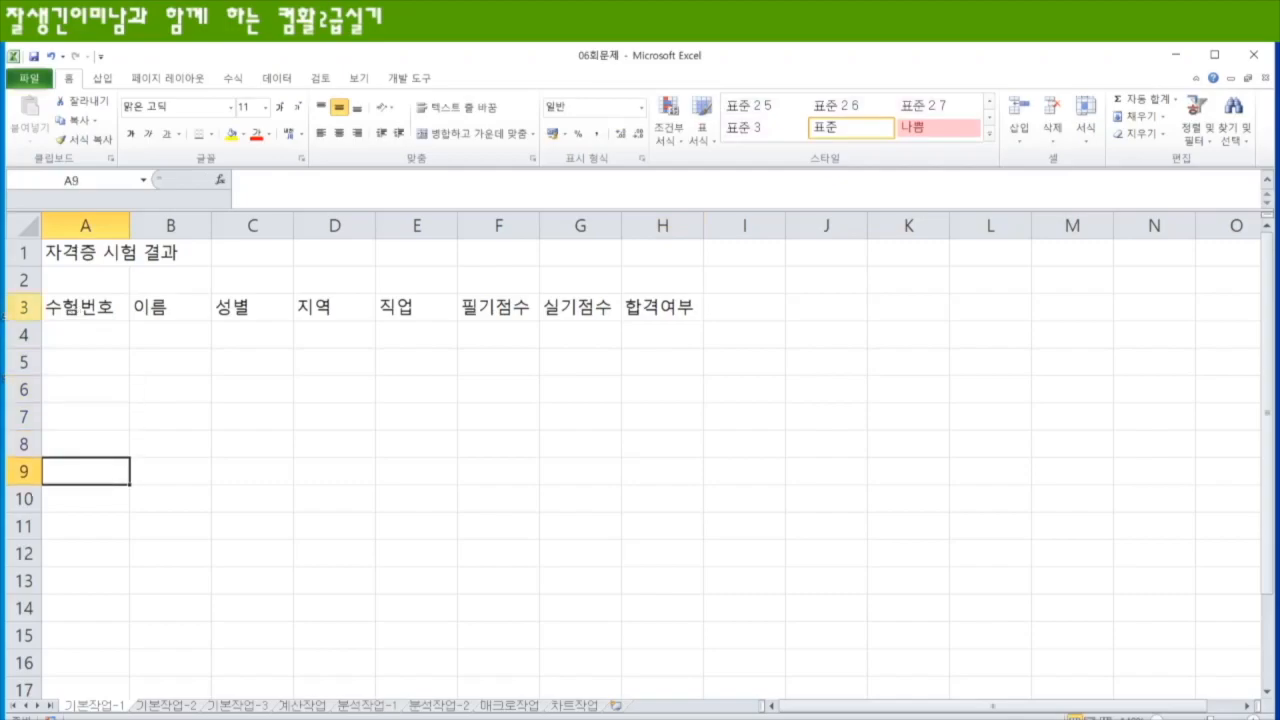
drag(100, 340, 76, 541)
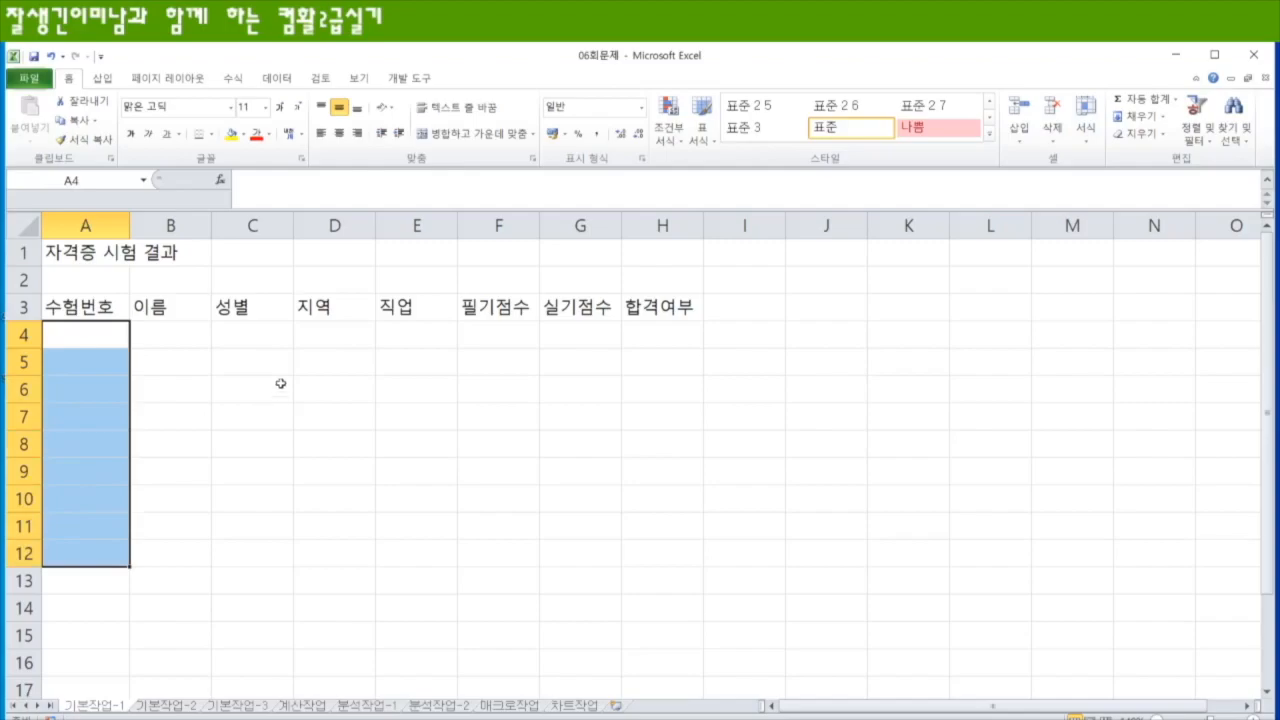
drag(190, 342, 422, 530)
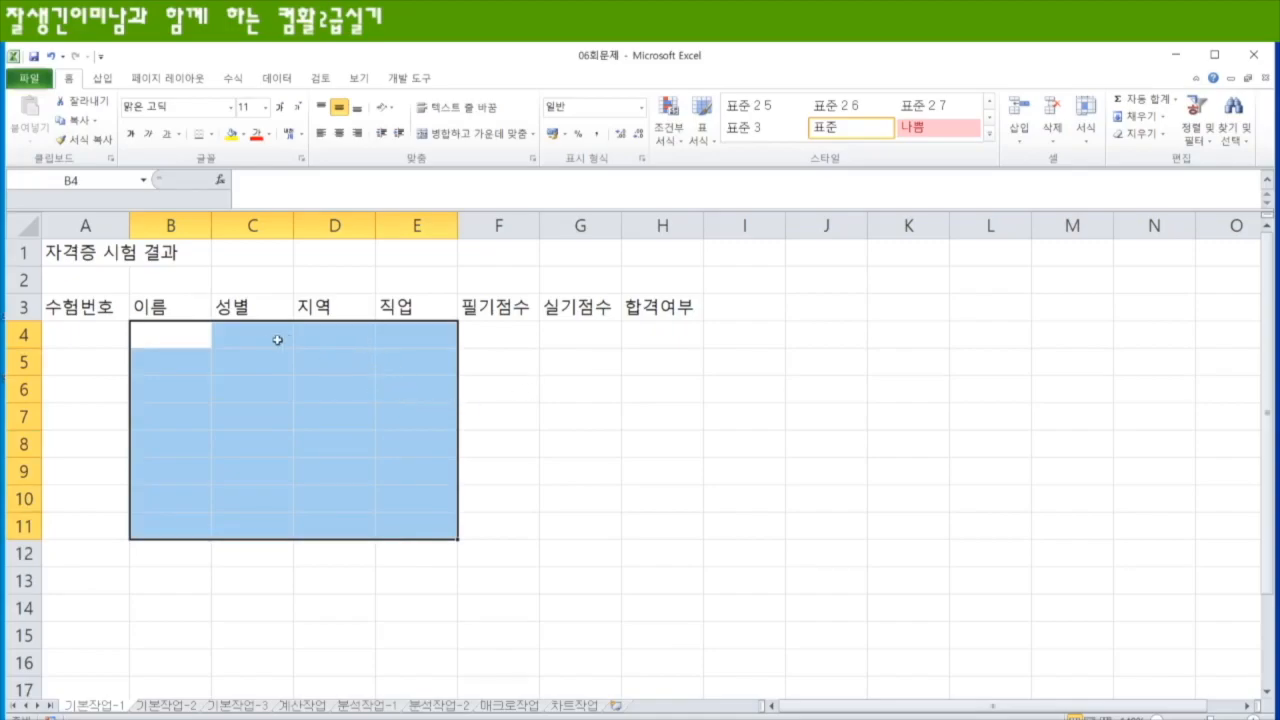
- Fill the ranges C4:C13, E4:E13 and H4:H13 with yellow
drag(264, 337, 263, 576)
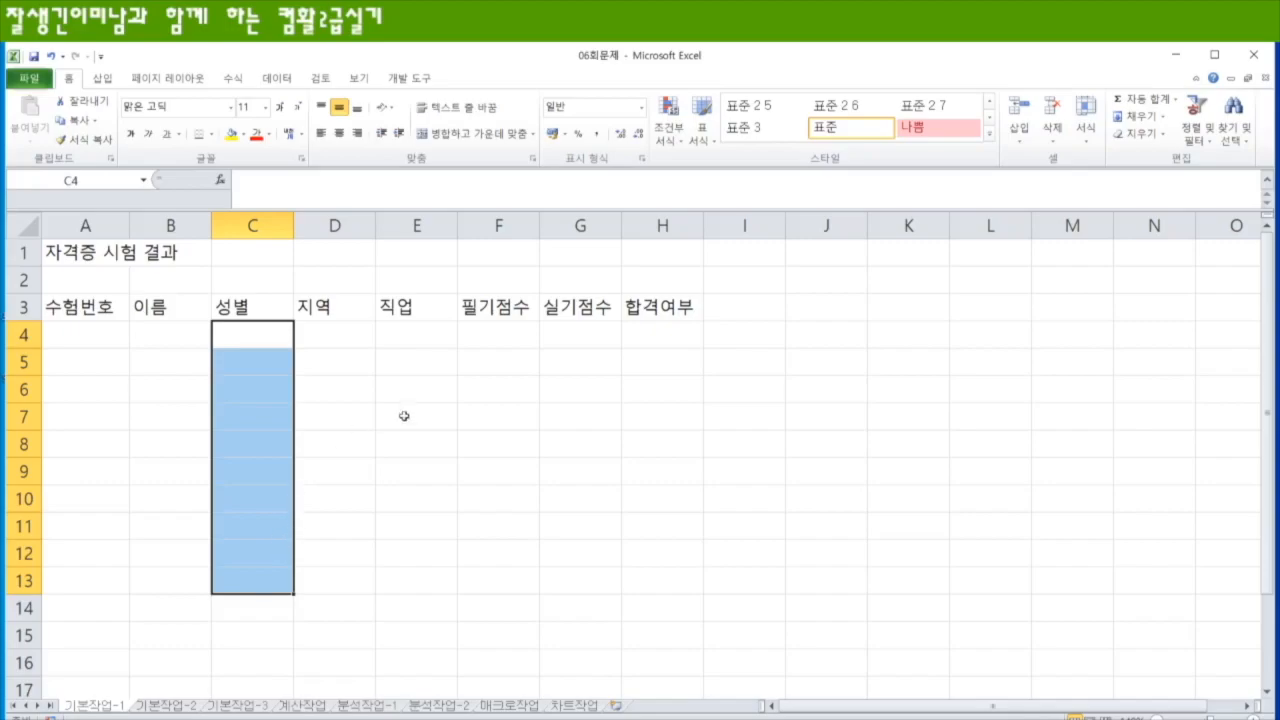
drag(404, 334, 414, 583)
drag(654, 334, 654, 580)
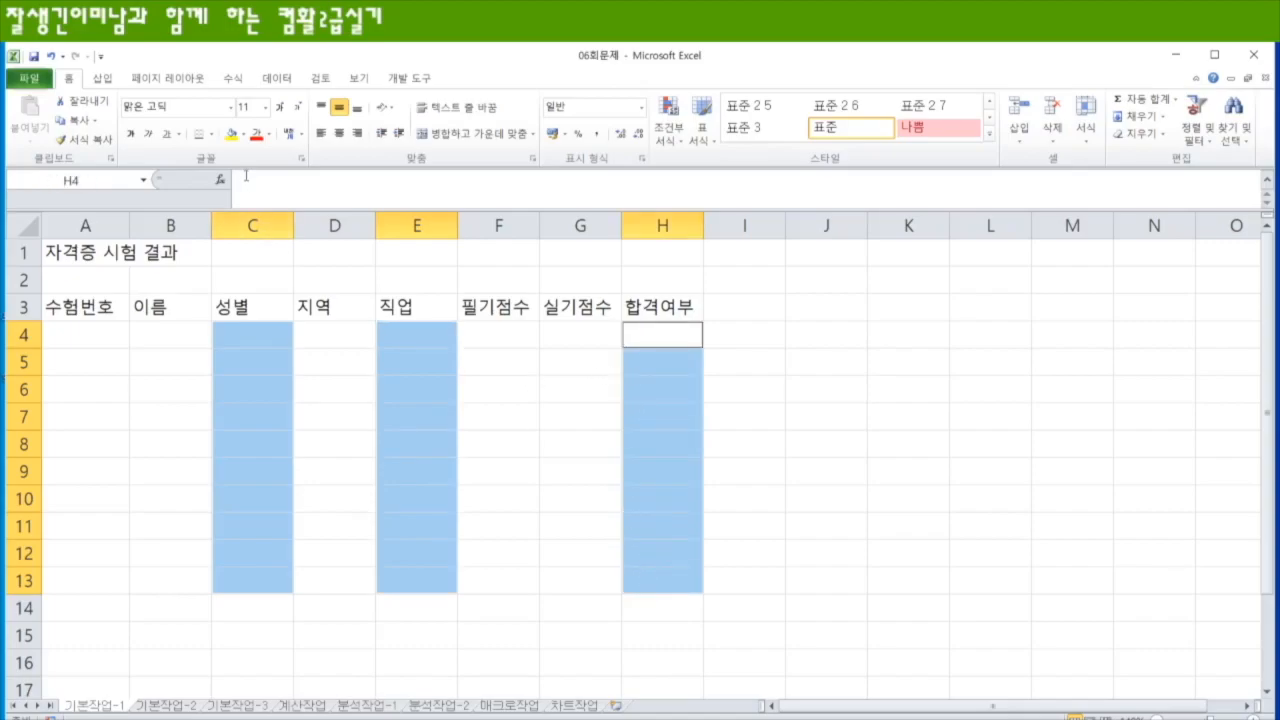
click(231, 134)
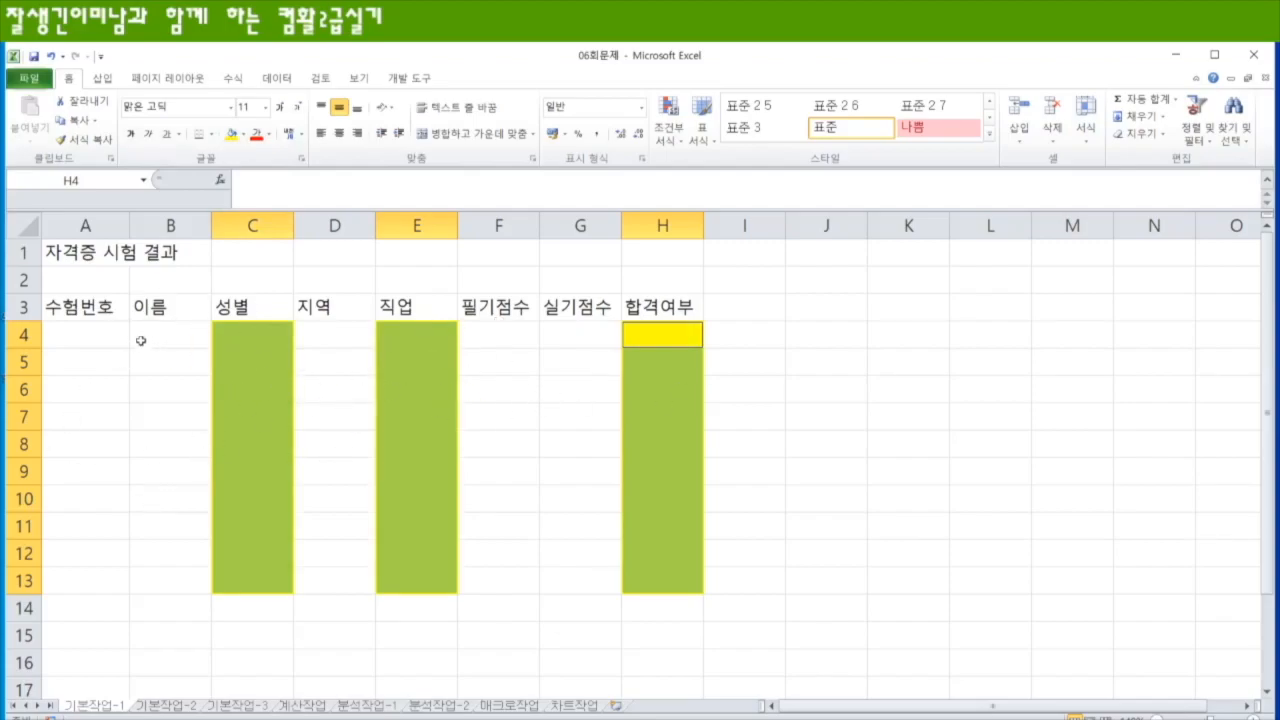
click(95, 333)
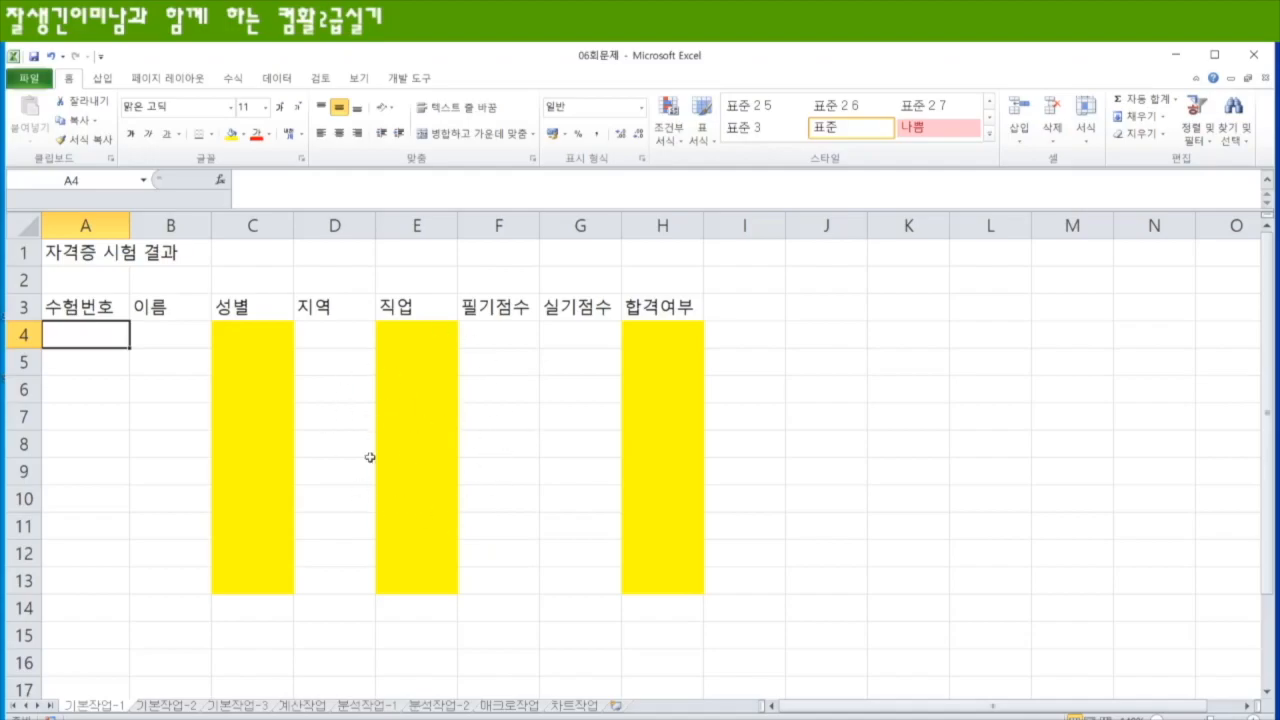
- On the 기본작업-2 sheet, merge and center the title across A1:G1
click(168, 706)
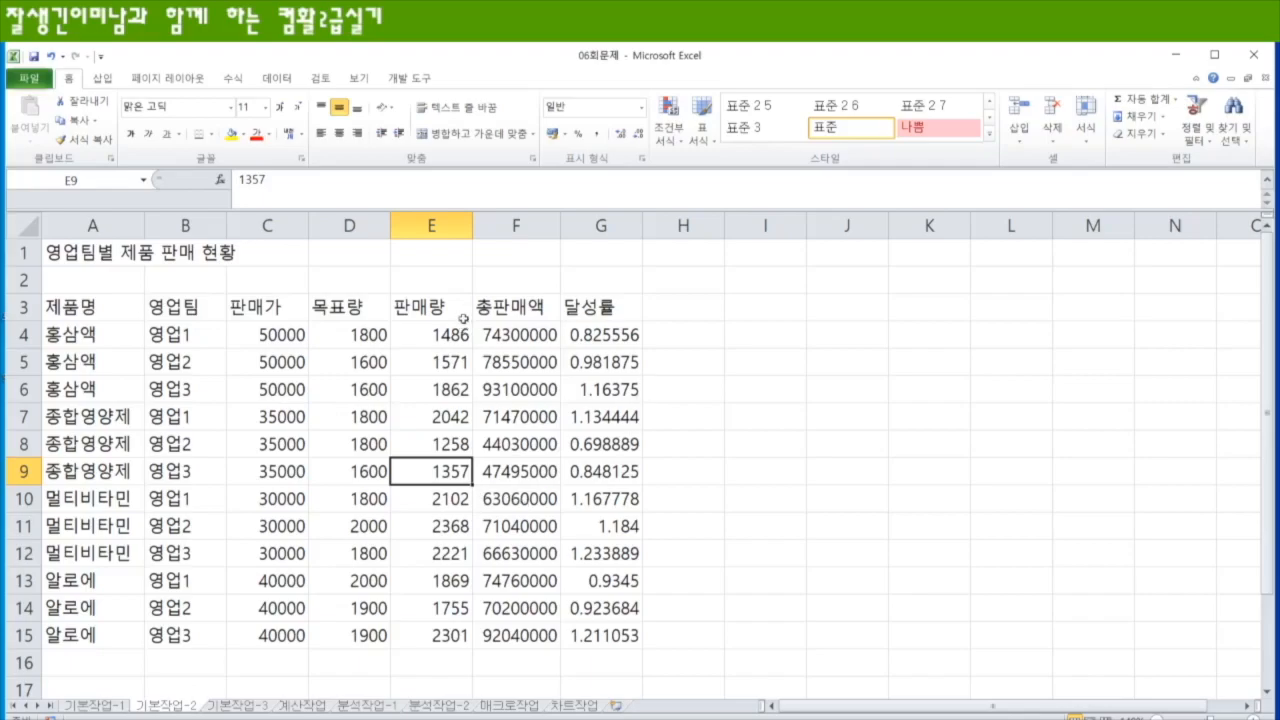
click(355, 285)
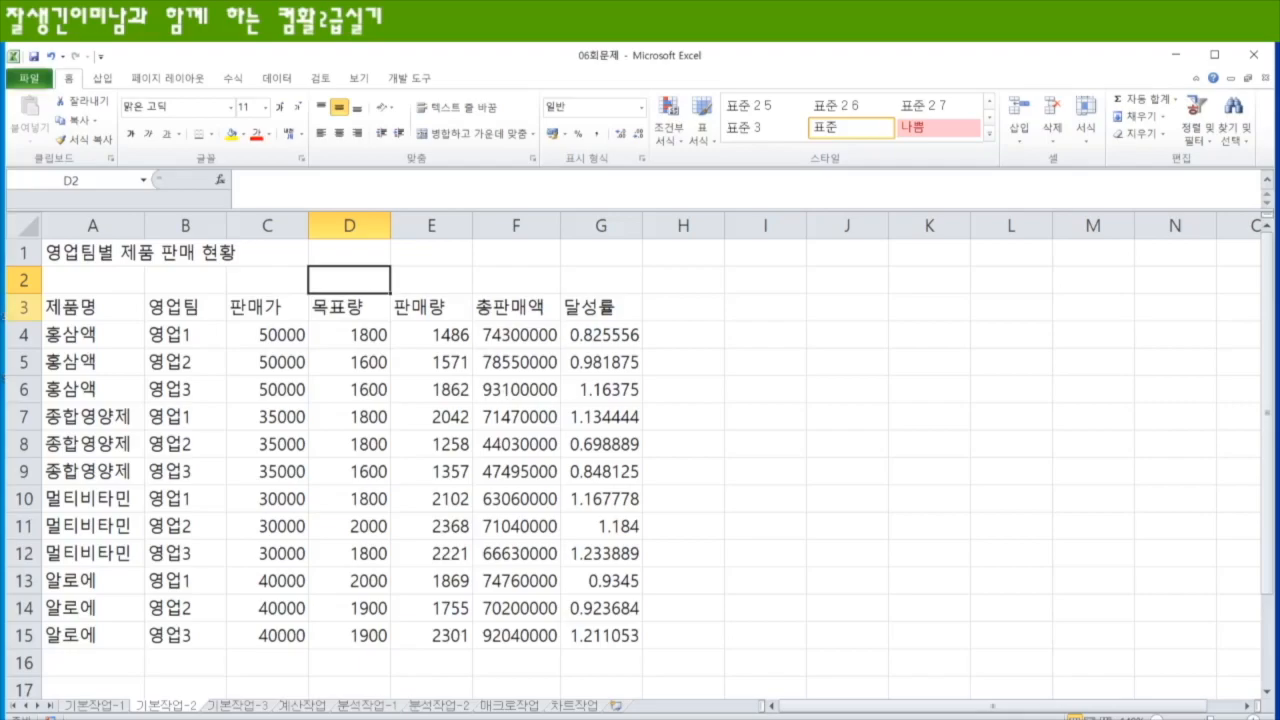
click(93, 256)
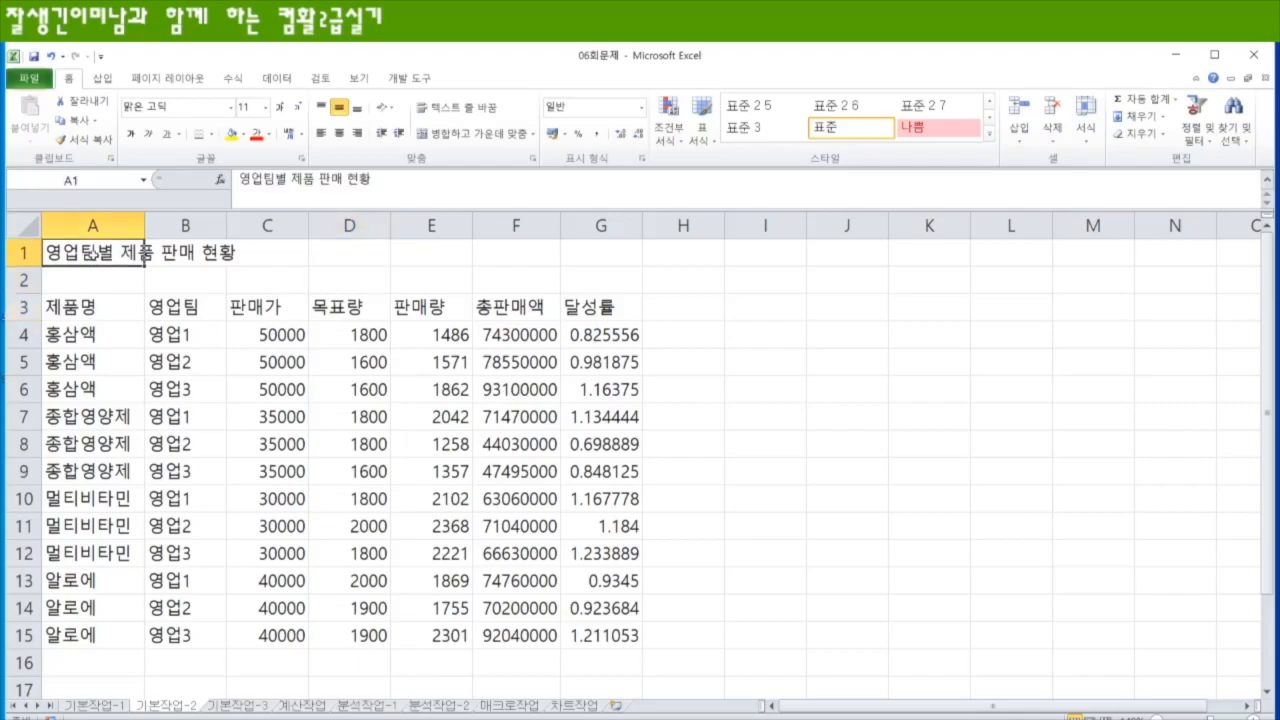
drag(93, 256, 594, 259)
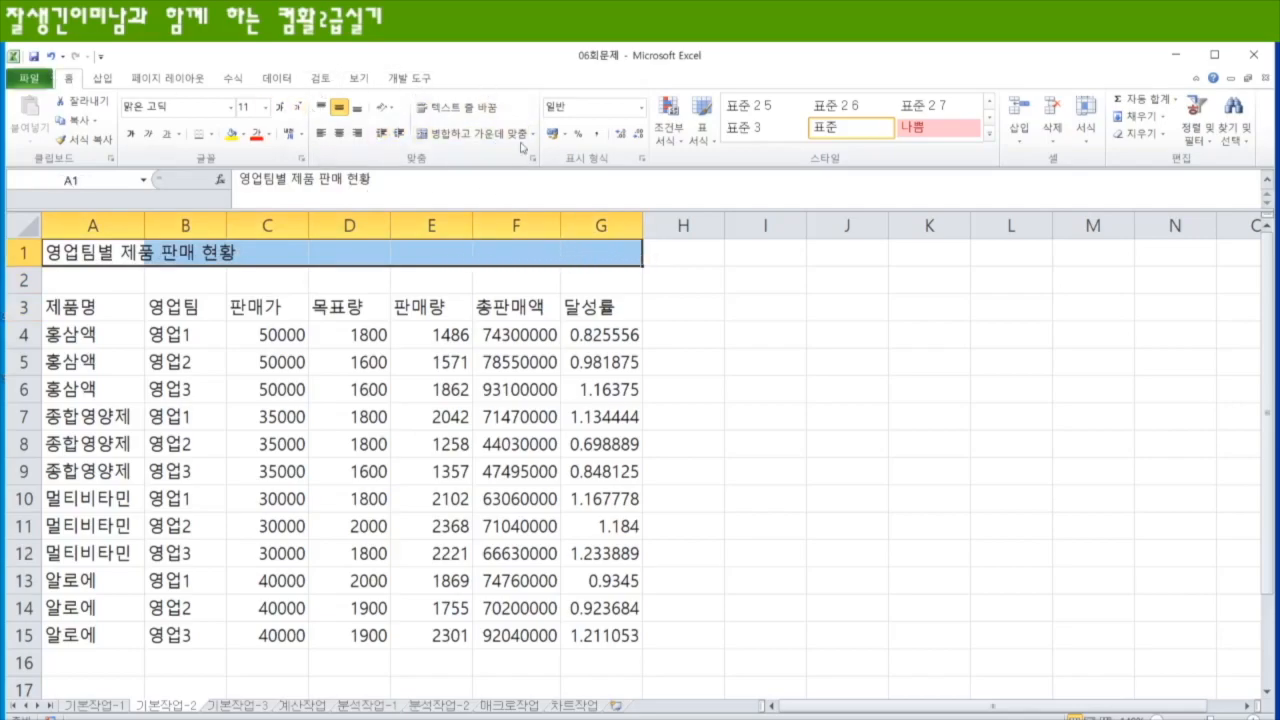
click(461, 140)
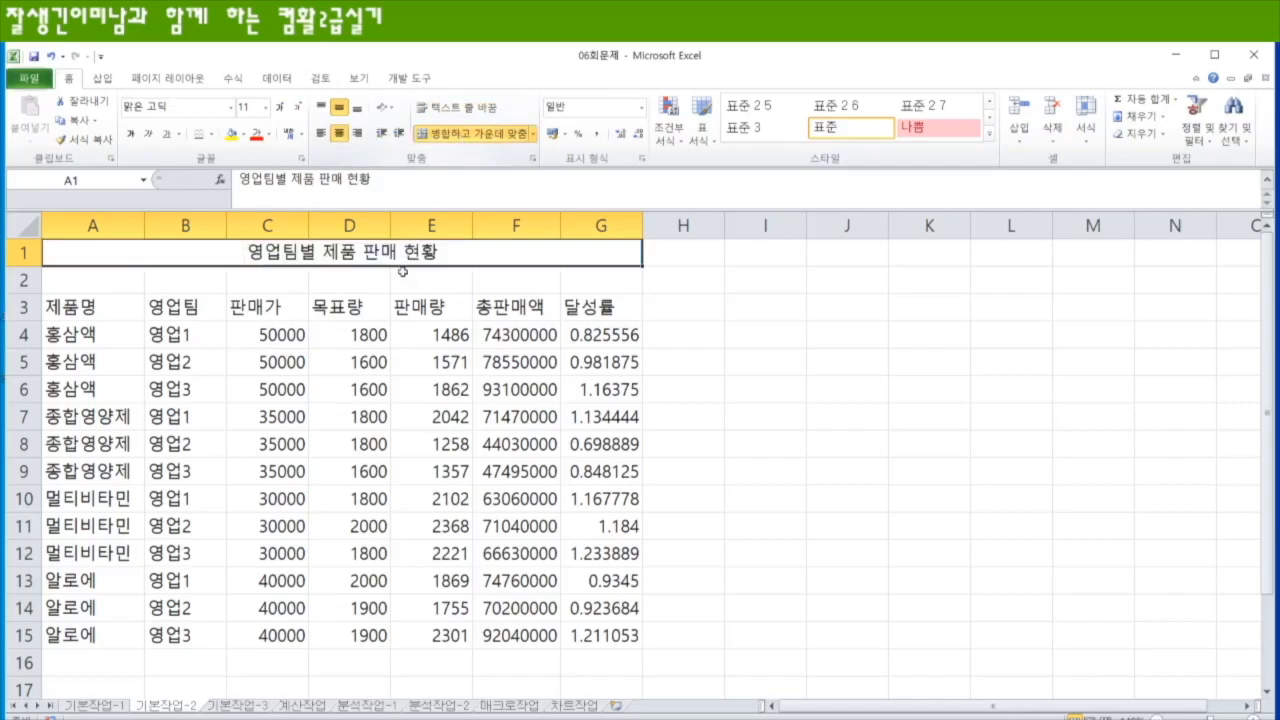
- Format the title in A1 as 바탕체, size 20, bold and underlined
click(181, 107)
text(바)
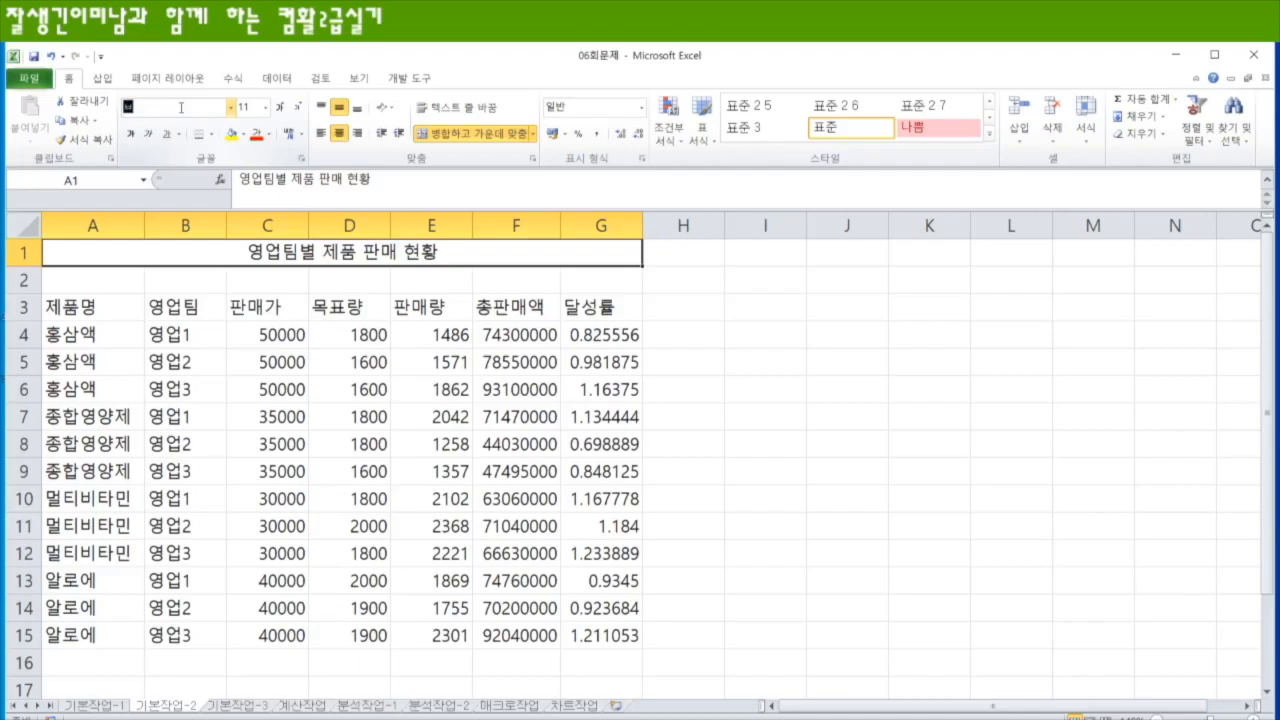
text(탕)
key(Return)
click(243, 107)
text(20)
key(Return)
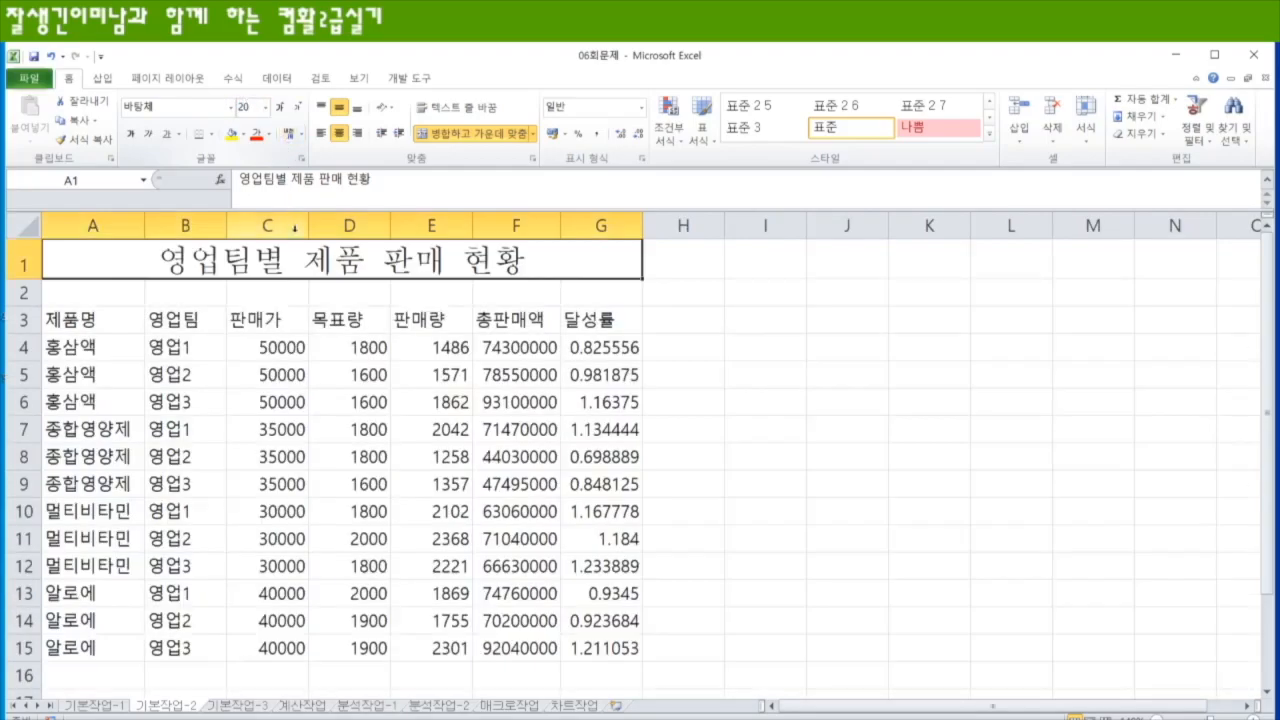
click(131, 135)
click(166, 137)
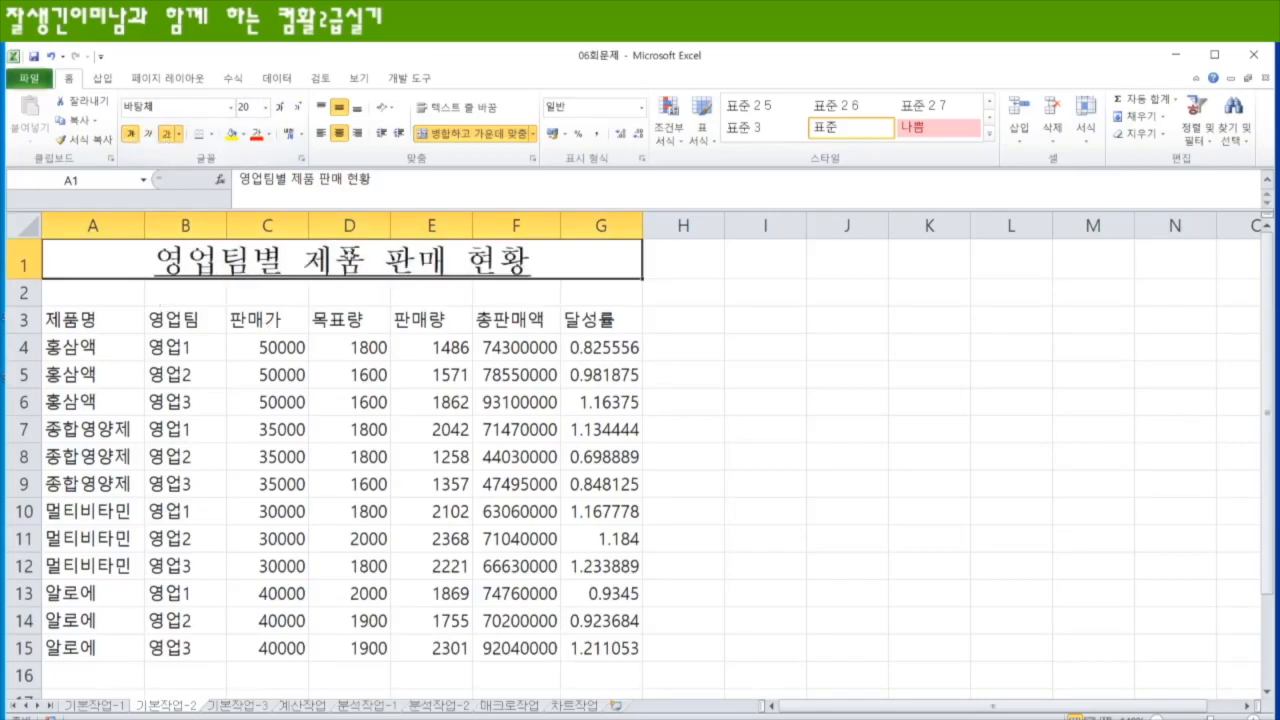
- Center the headings in A3:G3 and set their font to 굴림체, size 12, red
click(85, 317)
drag(108, 317, 591, 319)
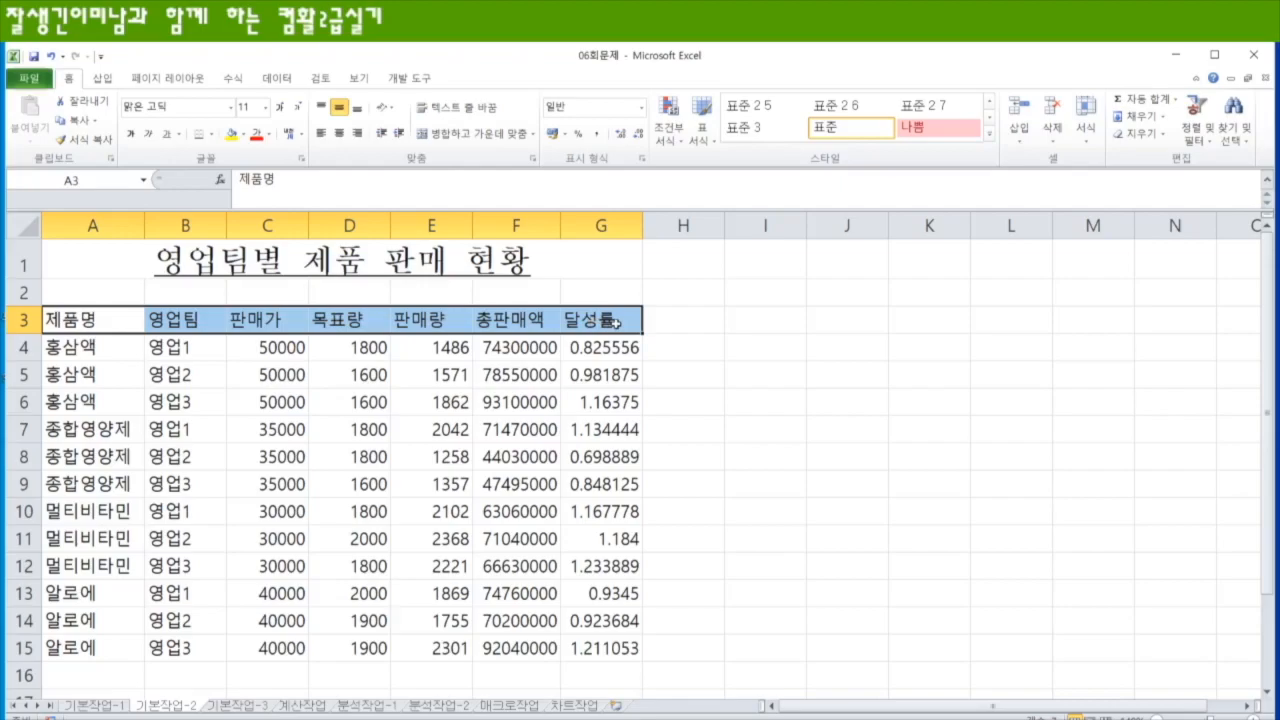
click(340, 133)
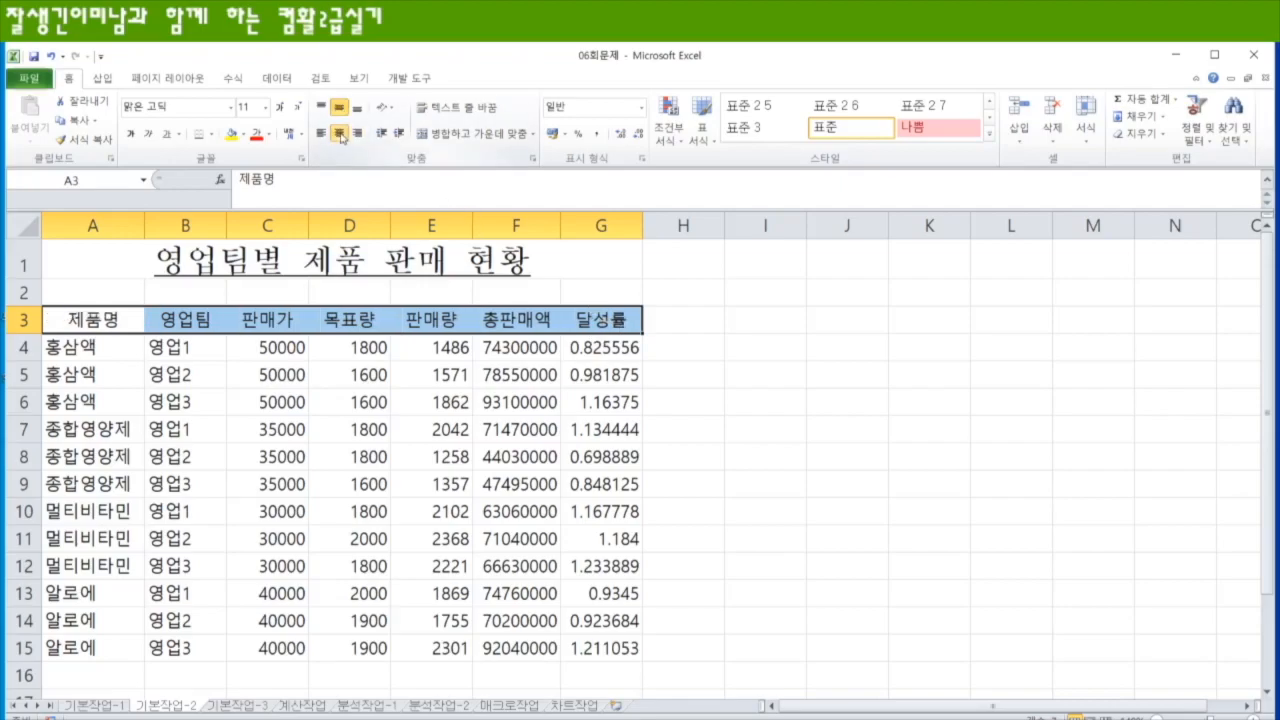
click(179, 109)
text(굴림체)
key(Return)
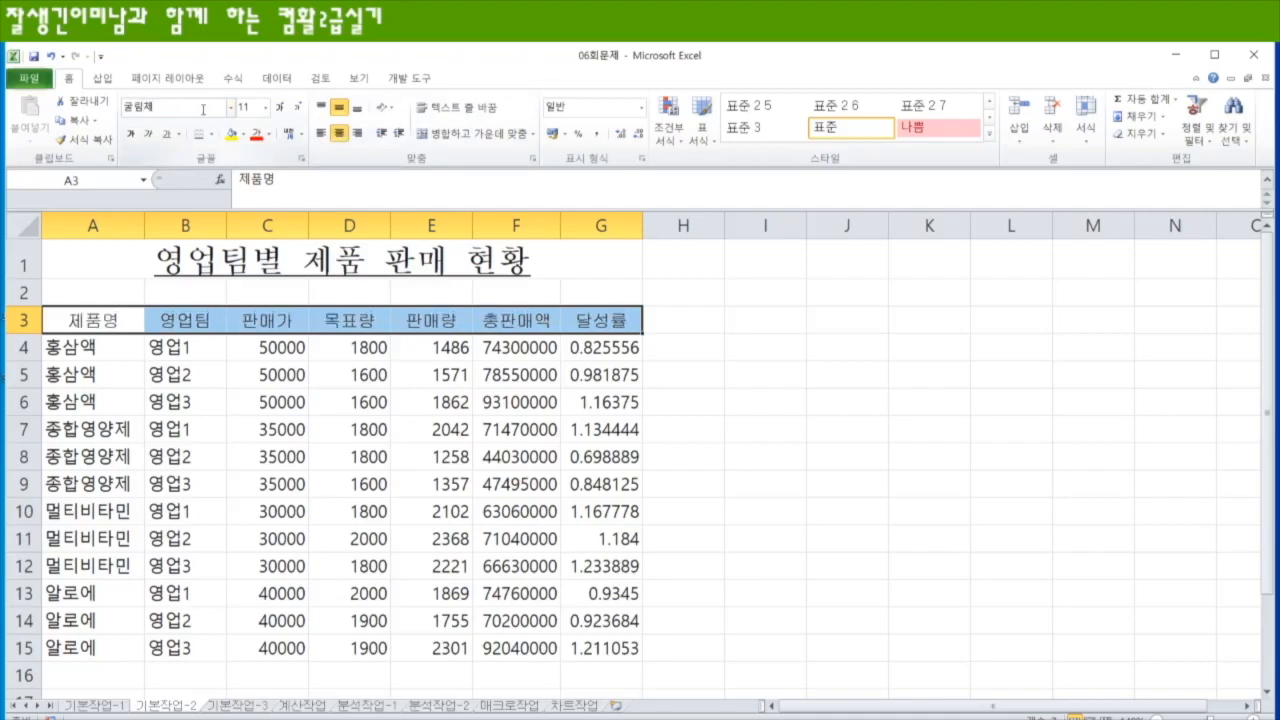
click(243, 107)
key(Return)
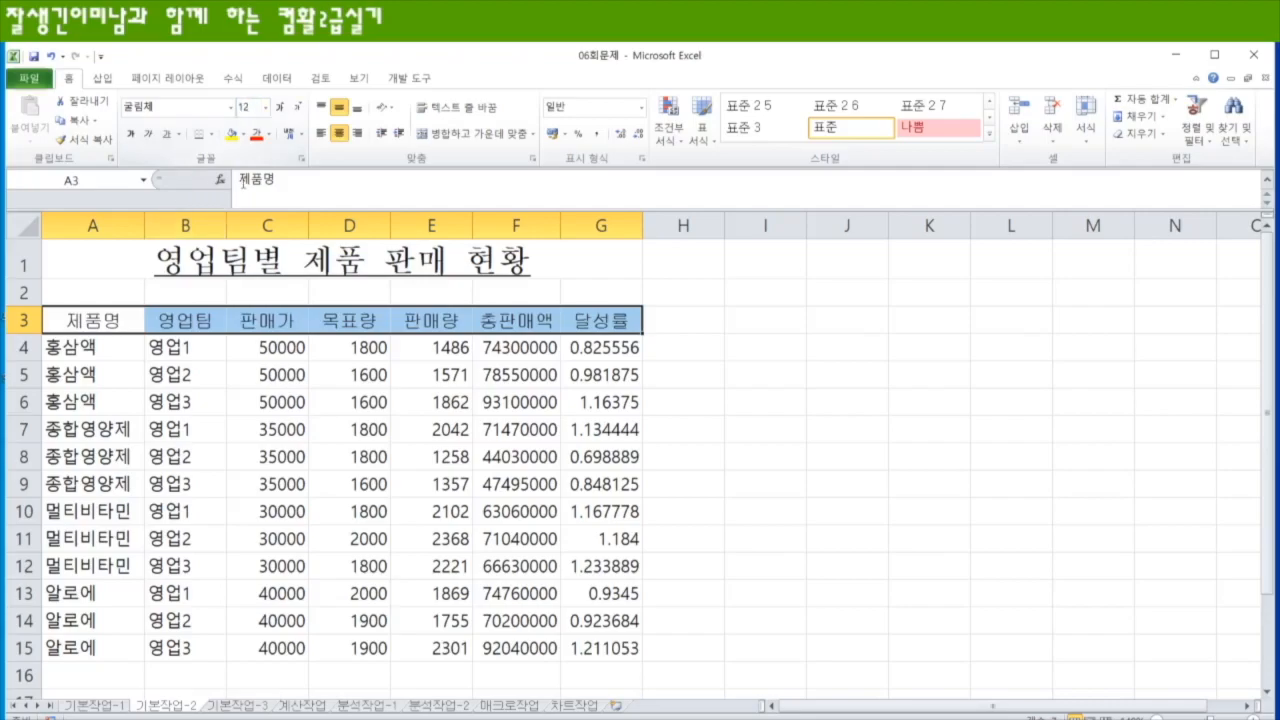
click(256, 134)
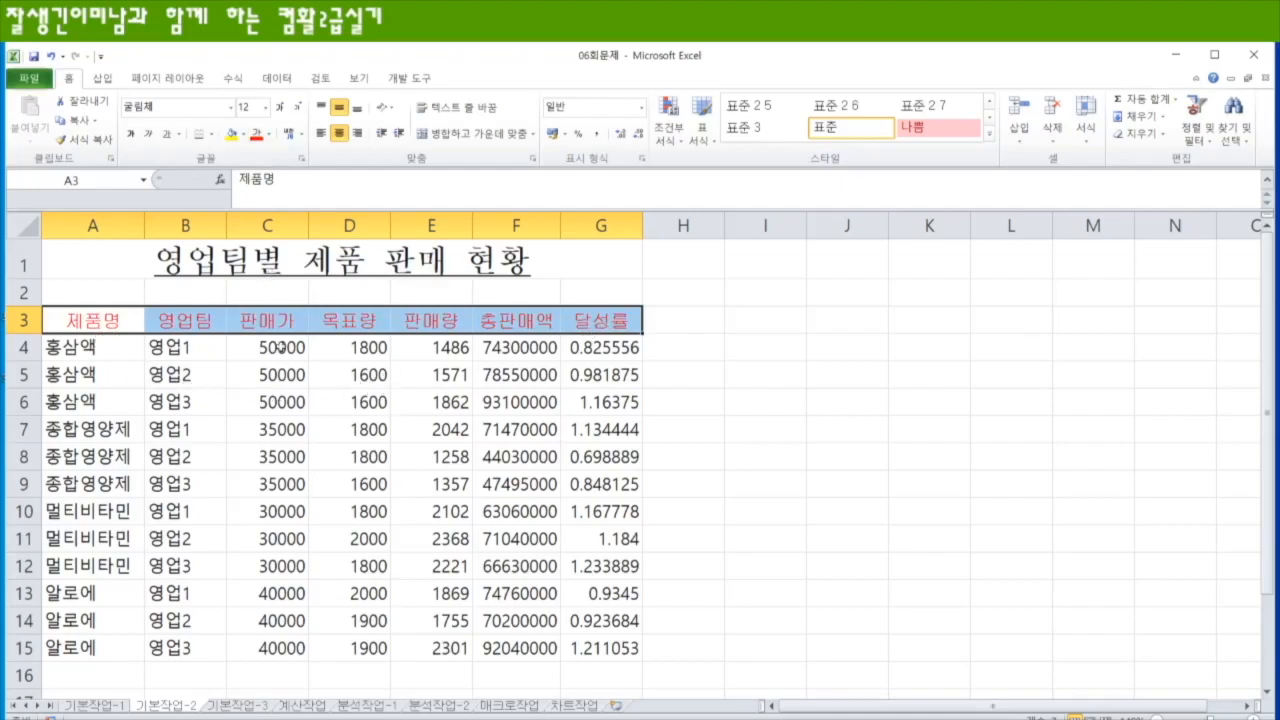
- Apply the 회계 (accounting) number format to C4:C15 and F4:F15
drag(281, 347, 276, 646)
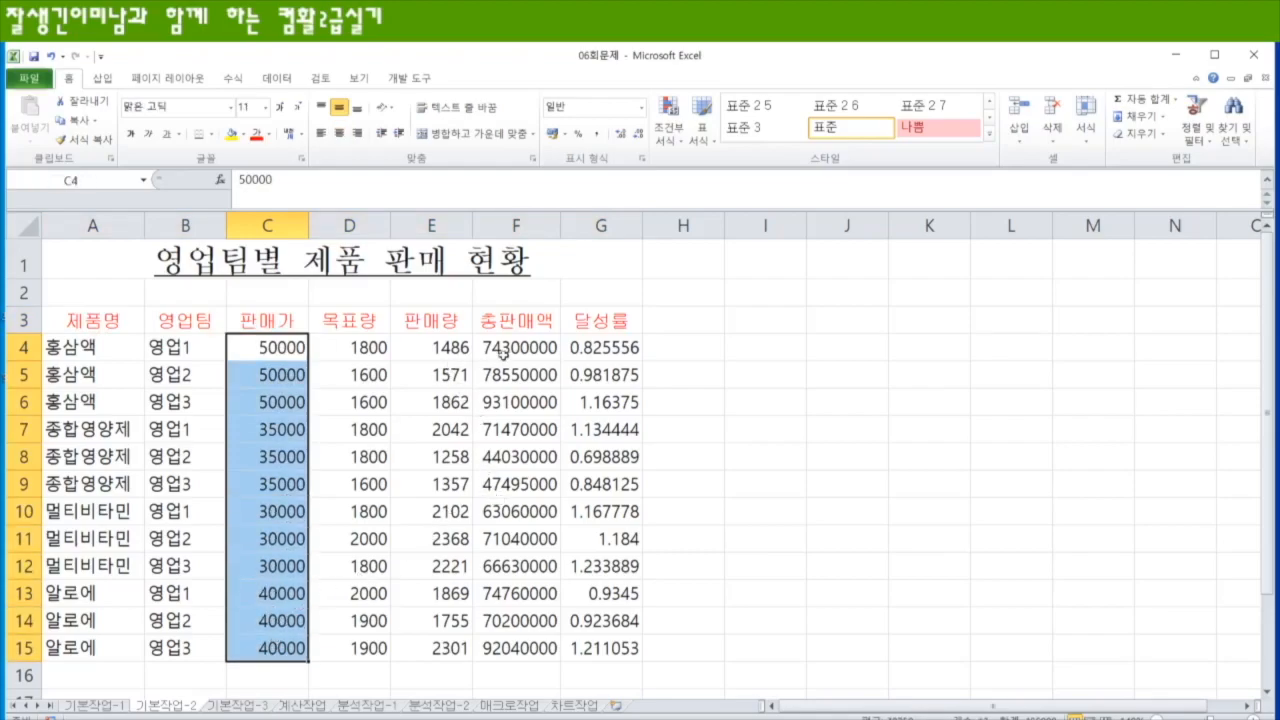
drag(508, 348, 514, 650)
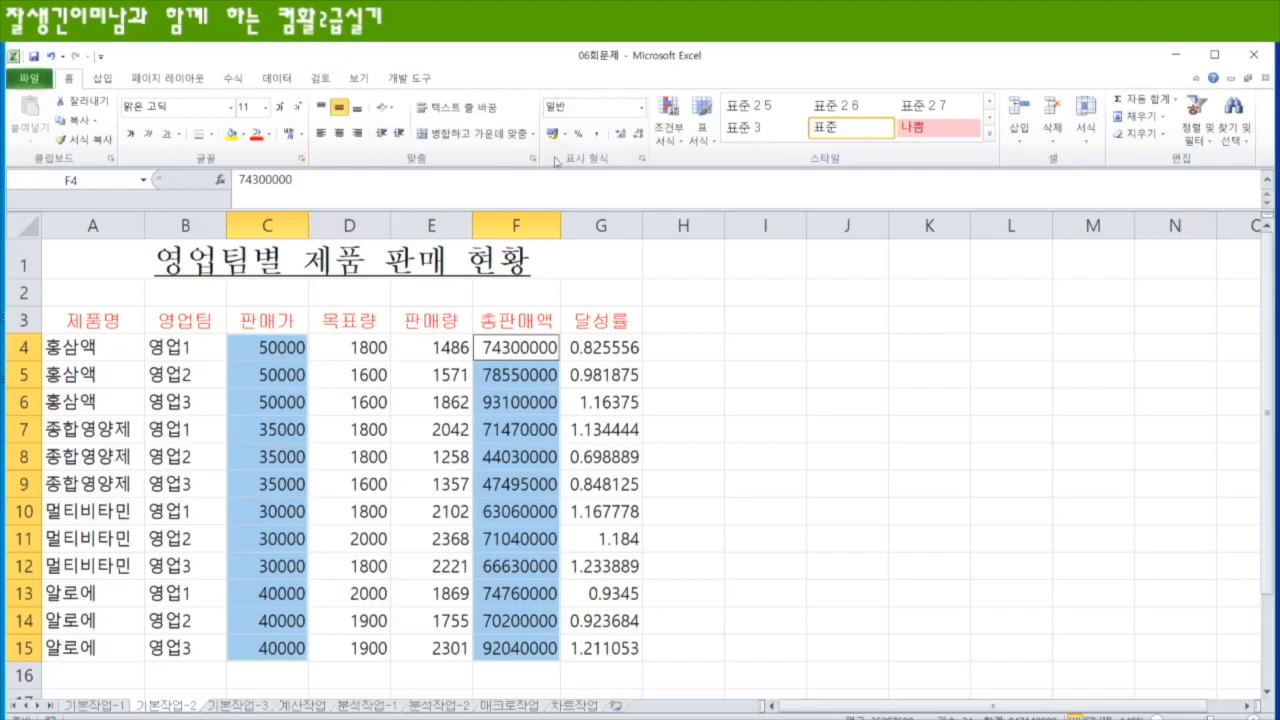
click(643, 112)
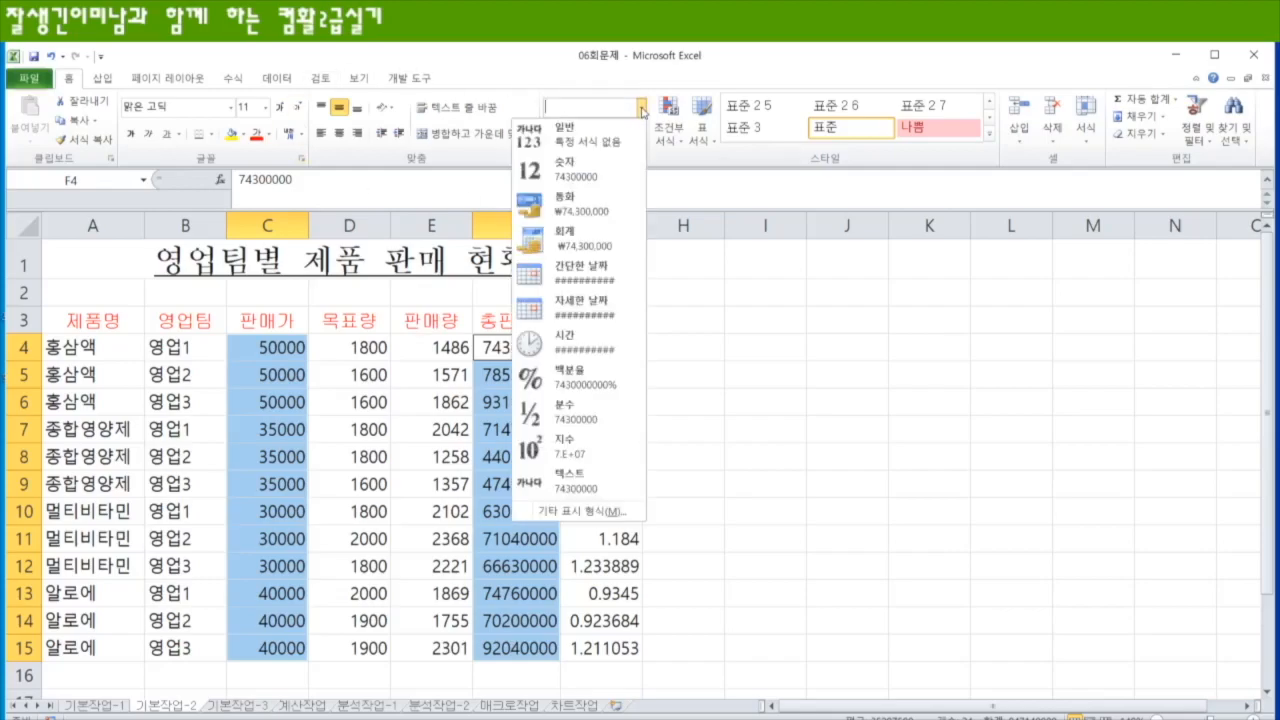
click(573, 236)
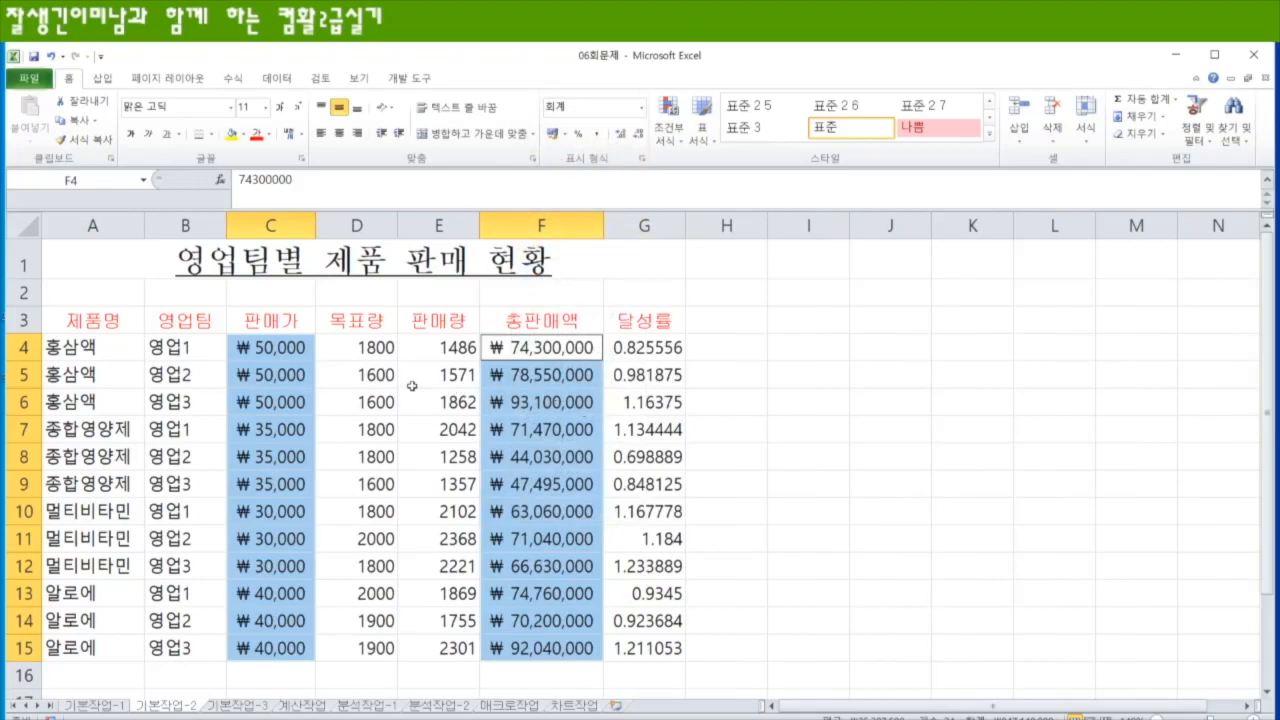
- Apply the comma style to D4:E15 and the 백분율 (percentage) format to G4:G15
drag(372, 348, 443, 640)
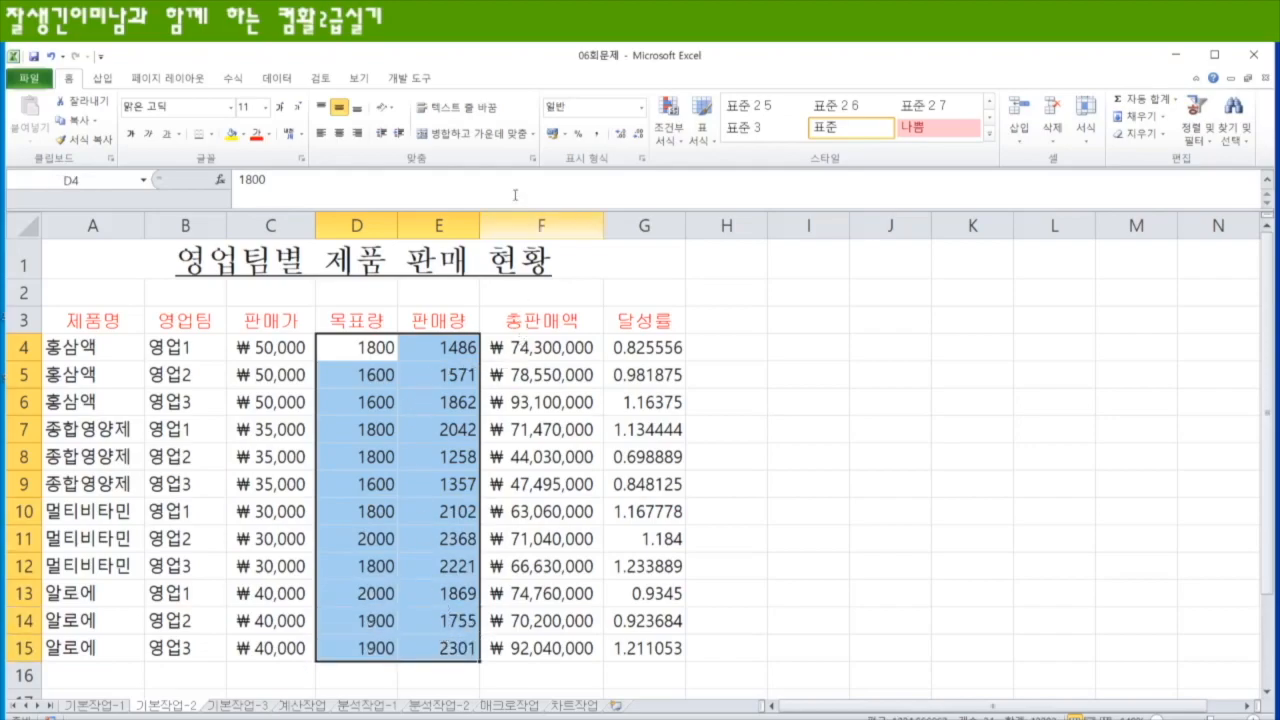
click(596, 137)
drag(640, 350, 659, 636)
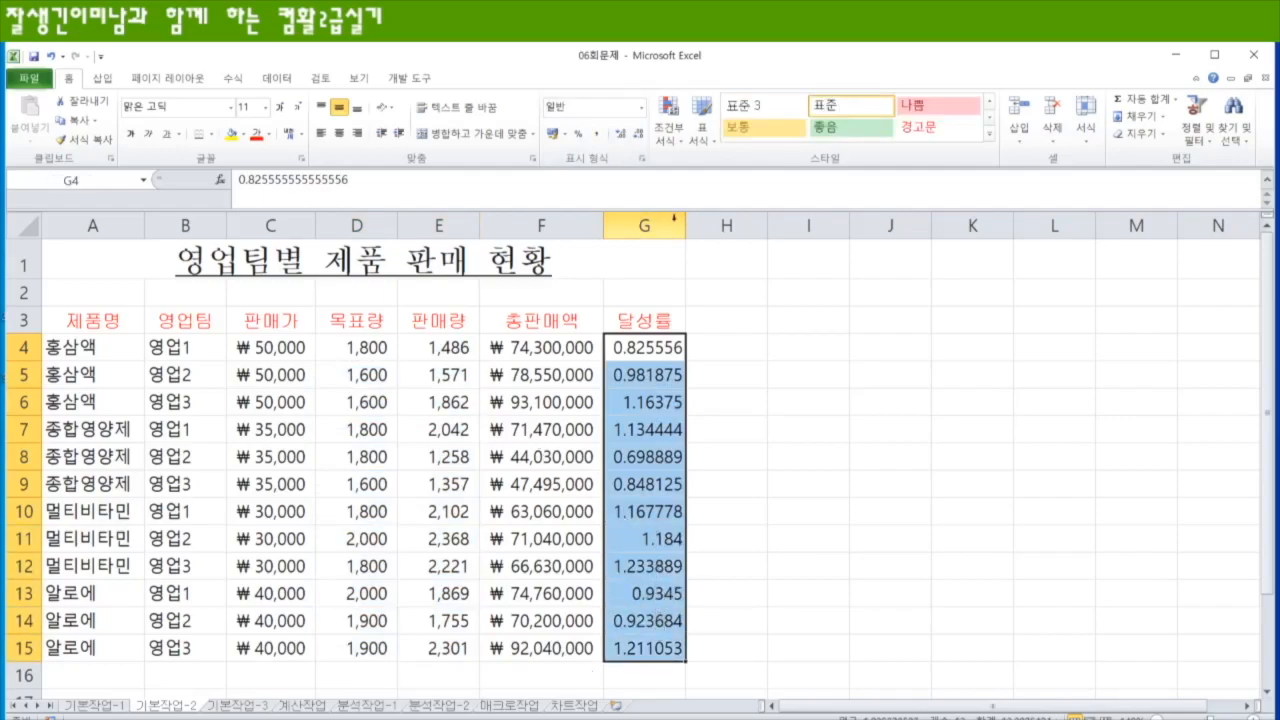
click(642, 108)
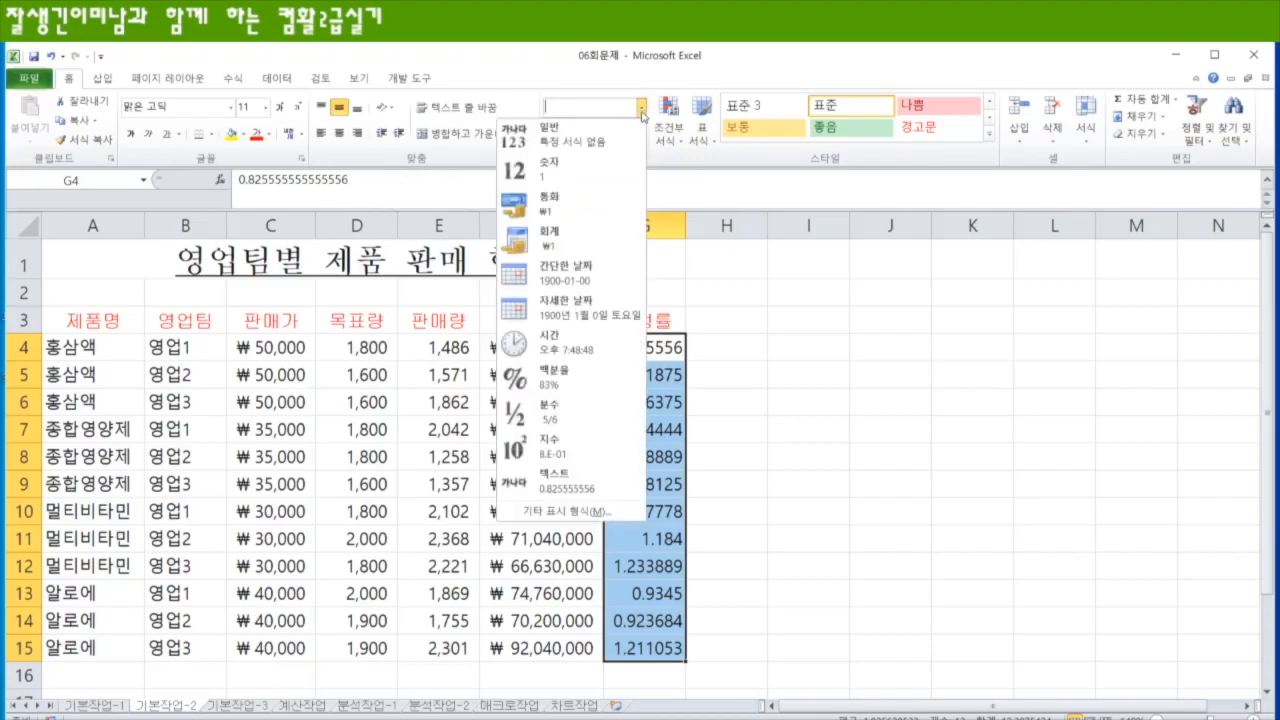
click(548, 381)
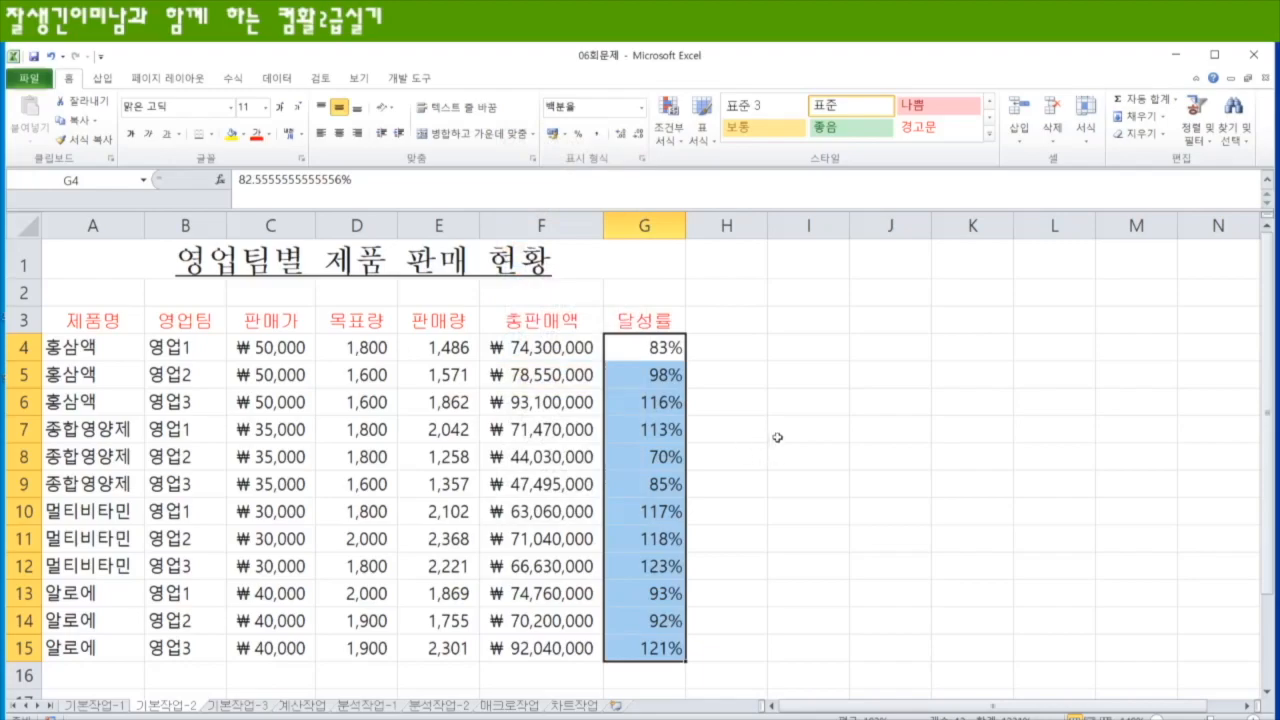
- Open the cell format settings for B4:B15 at the 사용자 지정 (custom) number category
drag(192, 346, 201, 647)
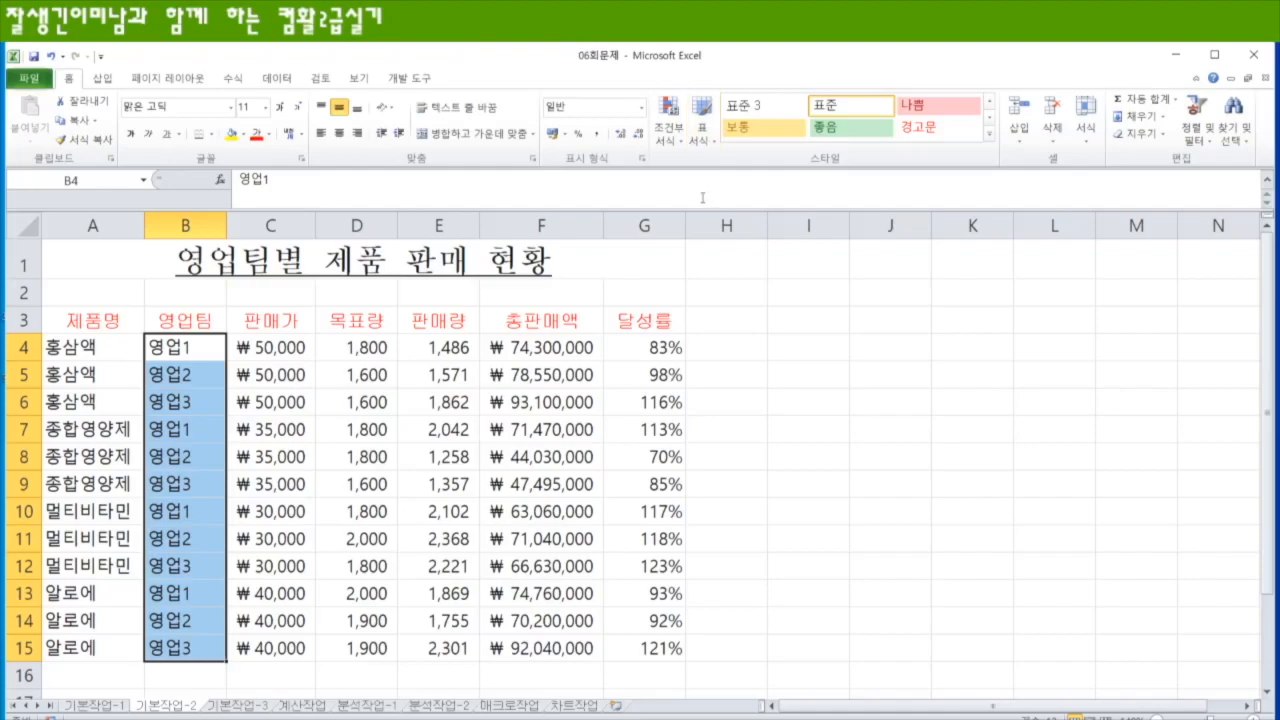
right_click(191, 350)
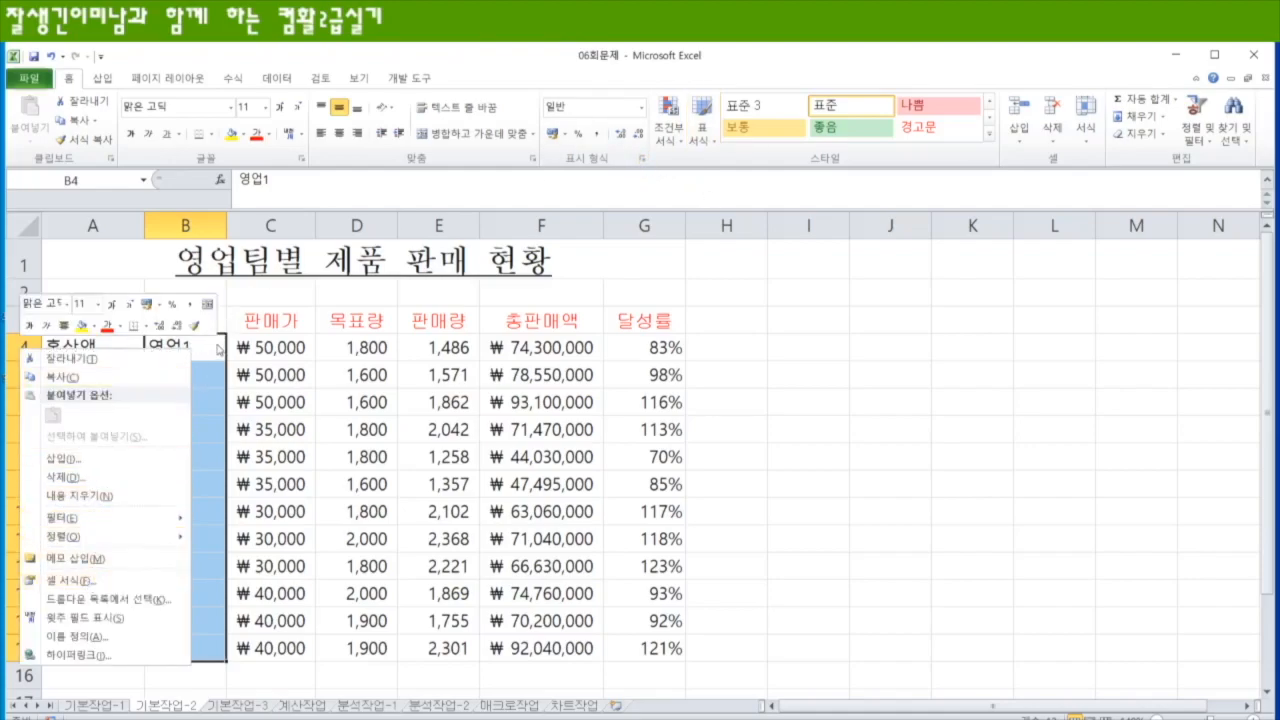
key(Escape)
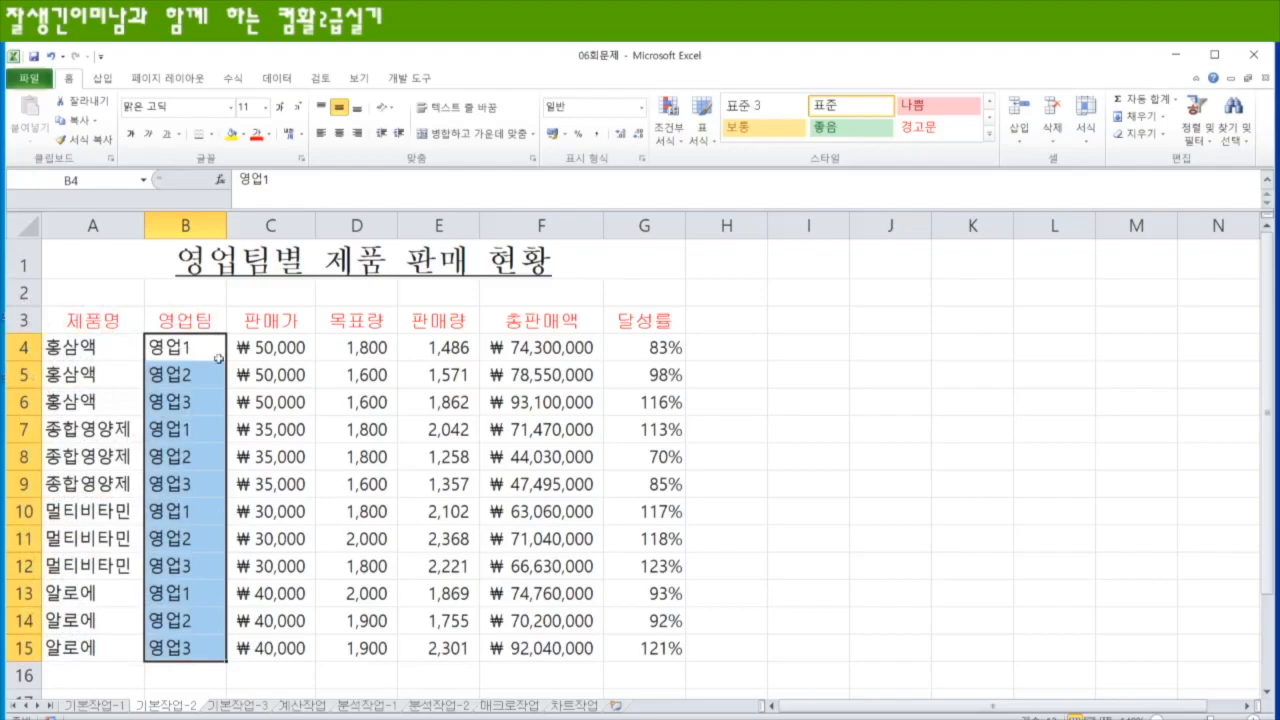
key(ctrl+1)
click(383, 354)
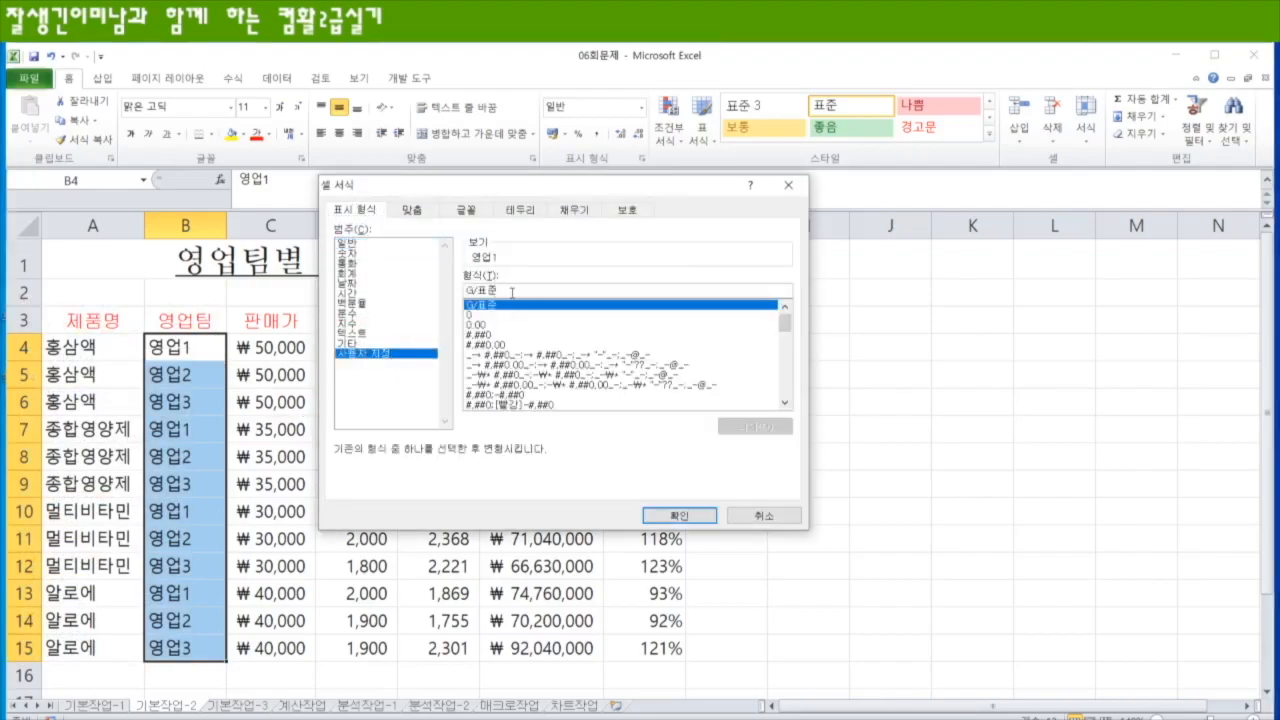
click(511, 292)
key(BackSpace)
text(ㅁ)
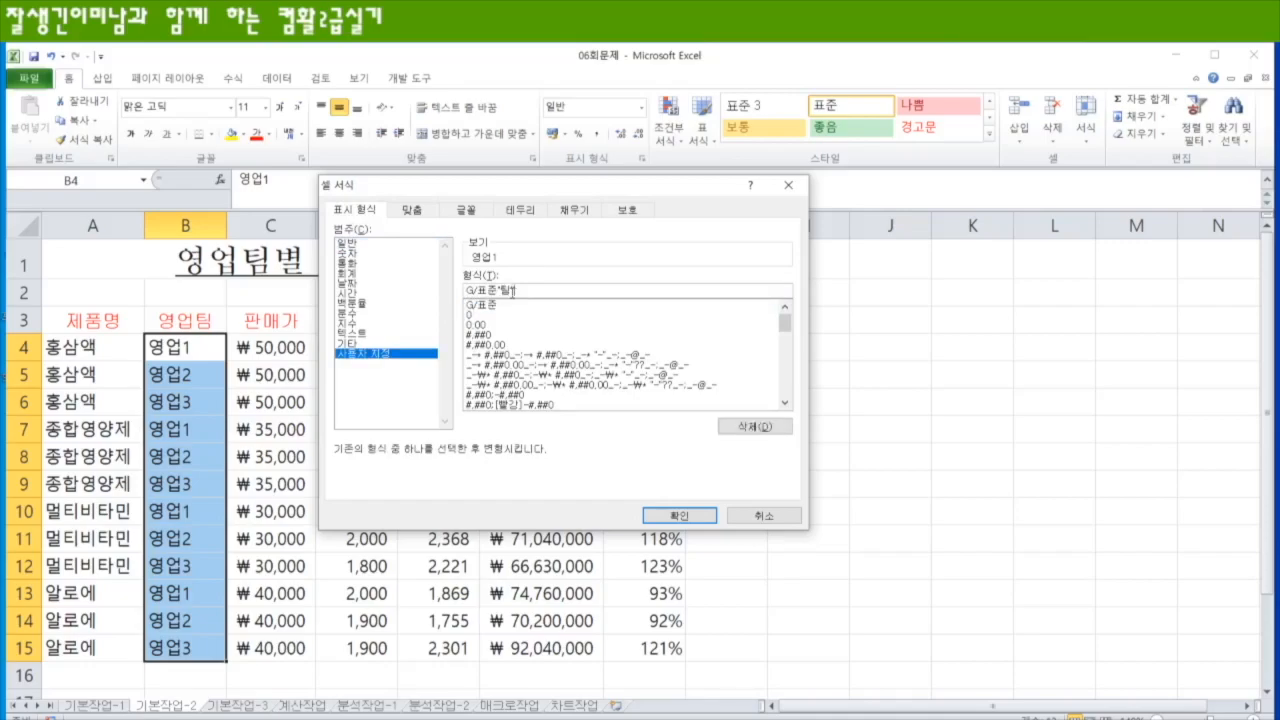
key(BackSpace)
key(BackSpace)
key(BackSpace)
key(BackSpace)
key(BackSpace)
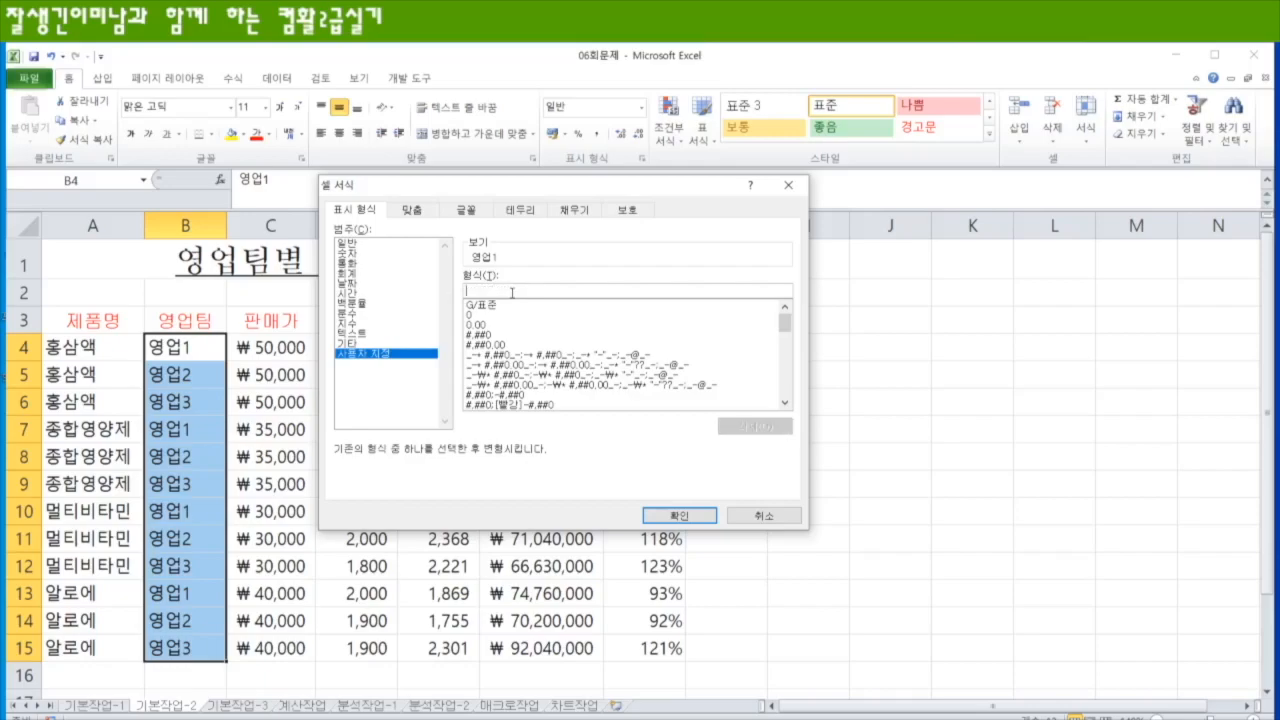
- Apply the custom number format @"팀" to B4:B15 so that 팀 follows each team name
text(@@)
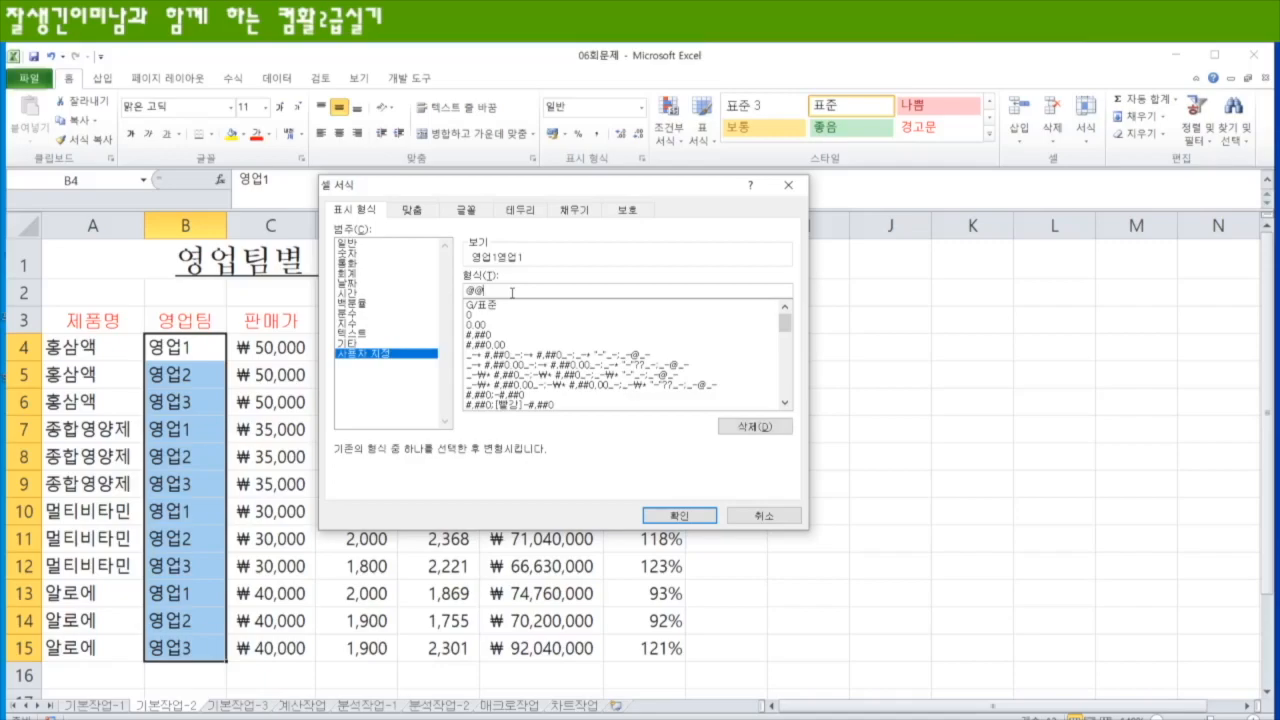
key(BackSpace)
text(팀)
key(Return)
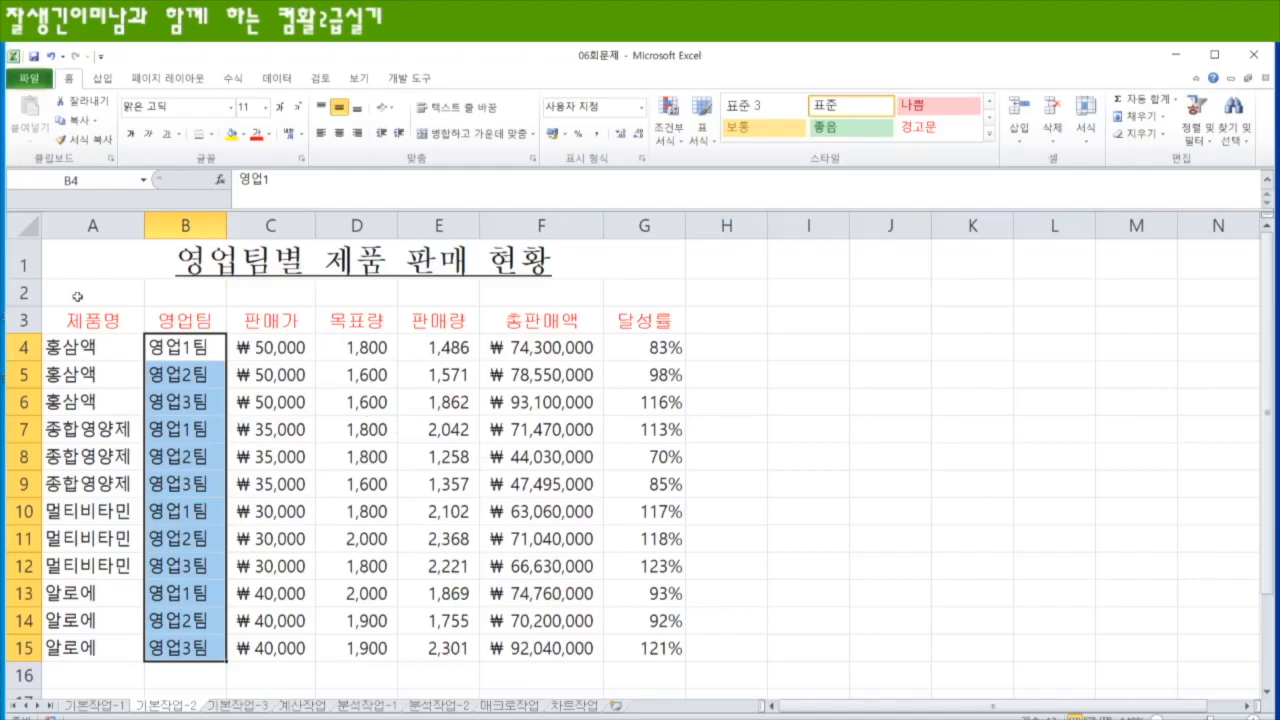
- Apply 모든 테두리 (all borders) to the table range A3:G15
click(86, 325)
drag(86, 325, 648, 648)
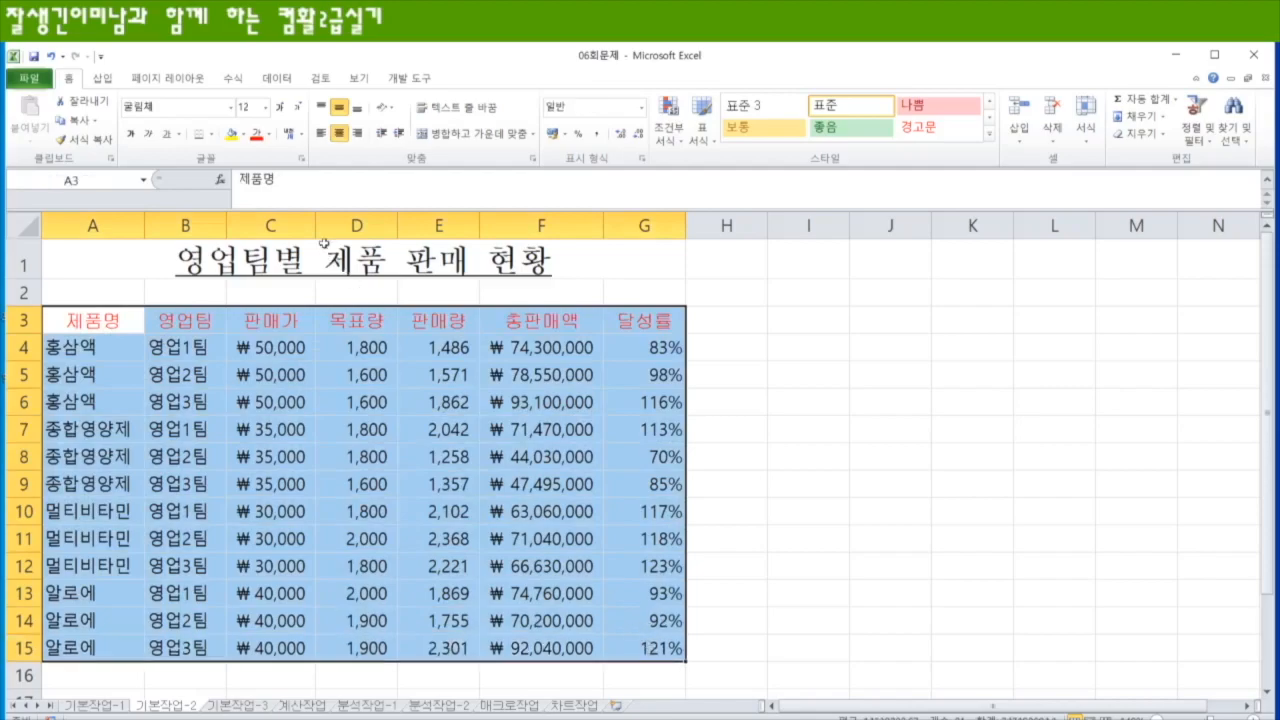
click(211, 135)
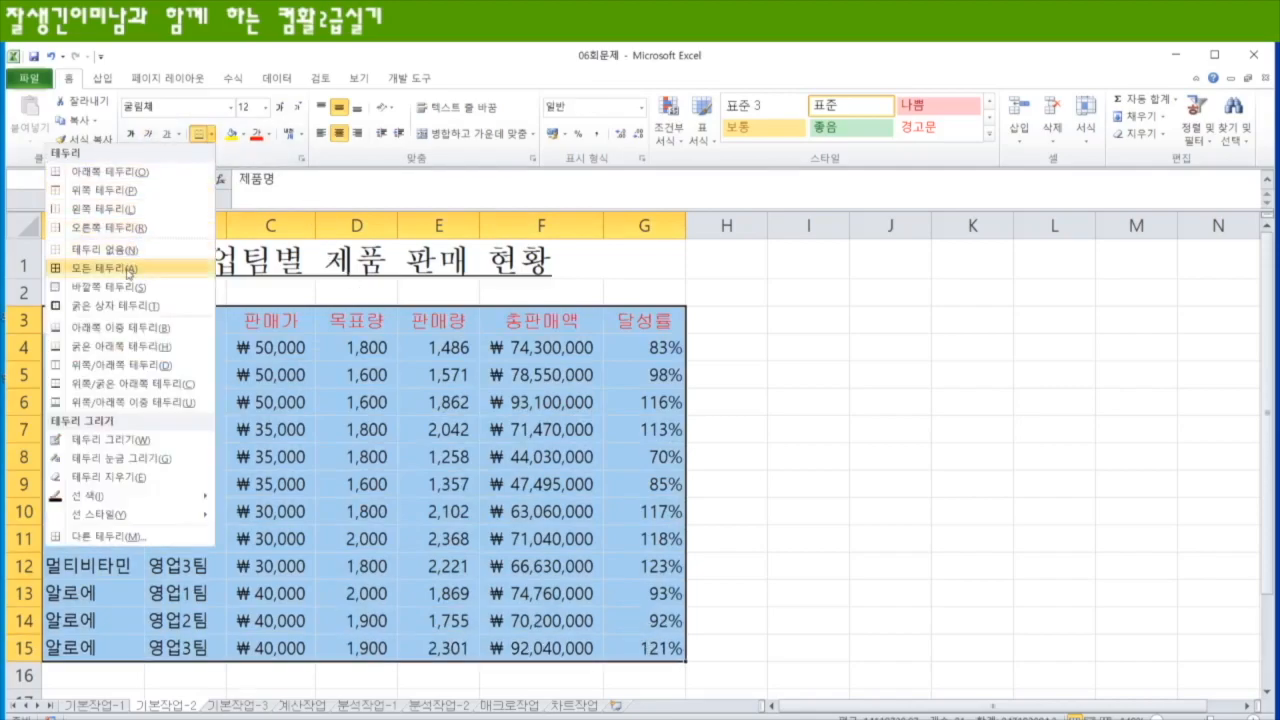
click(127, 270)
click(860, 424)
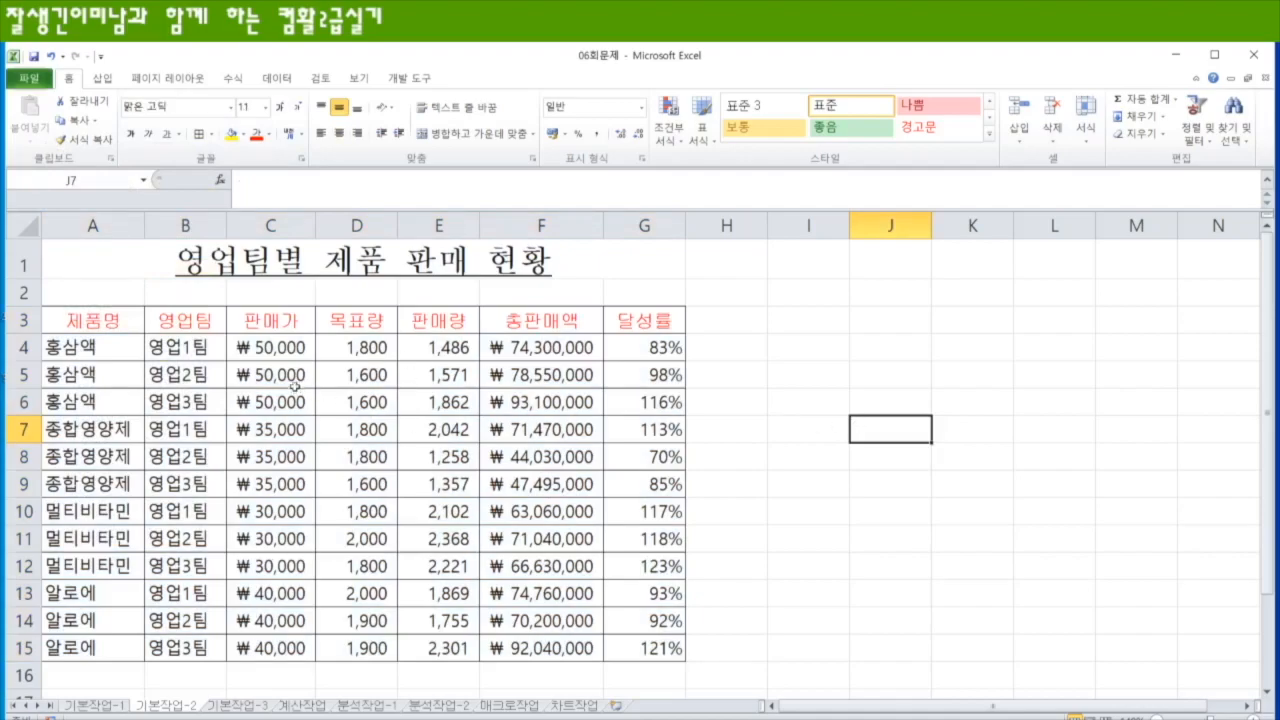
- On the 기본작업-3 sheet, start importing the text file 상품재고현황 from the desktop at cell B2
click(249, 709)
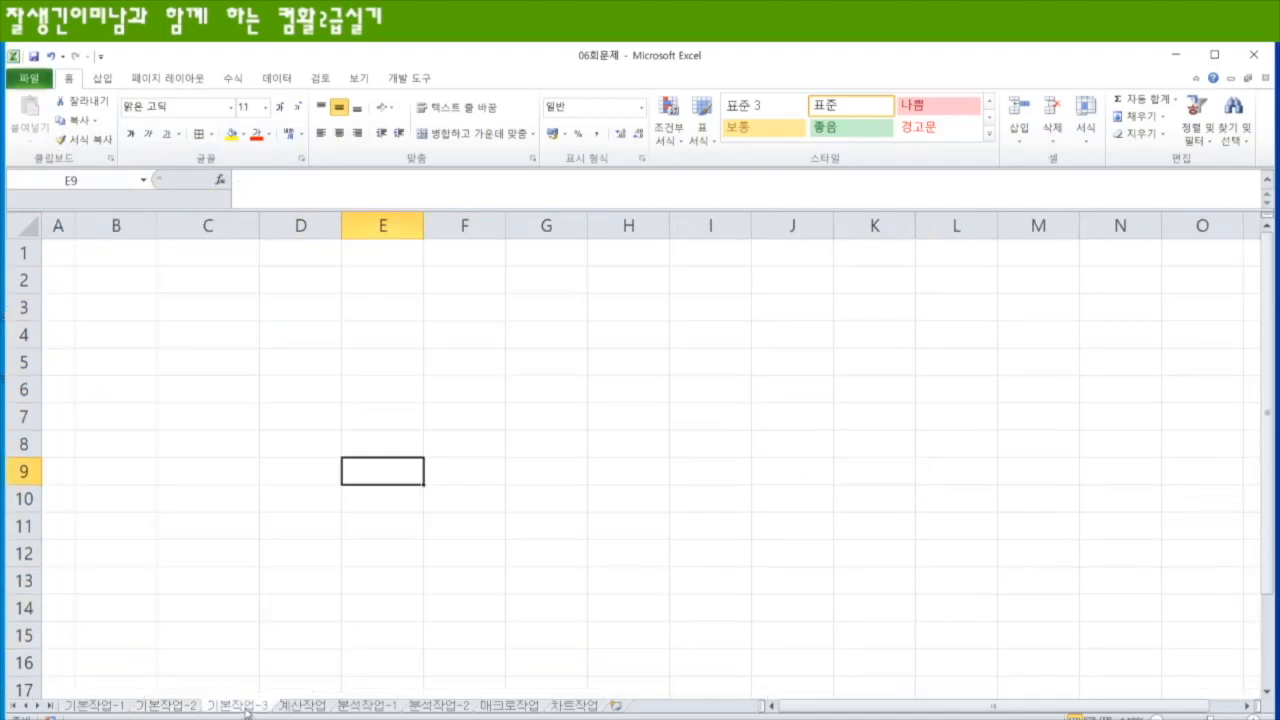
click(112, 293)
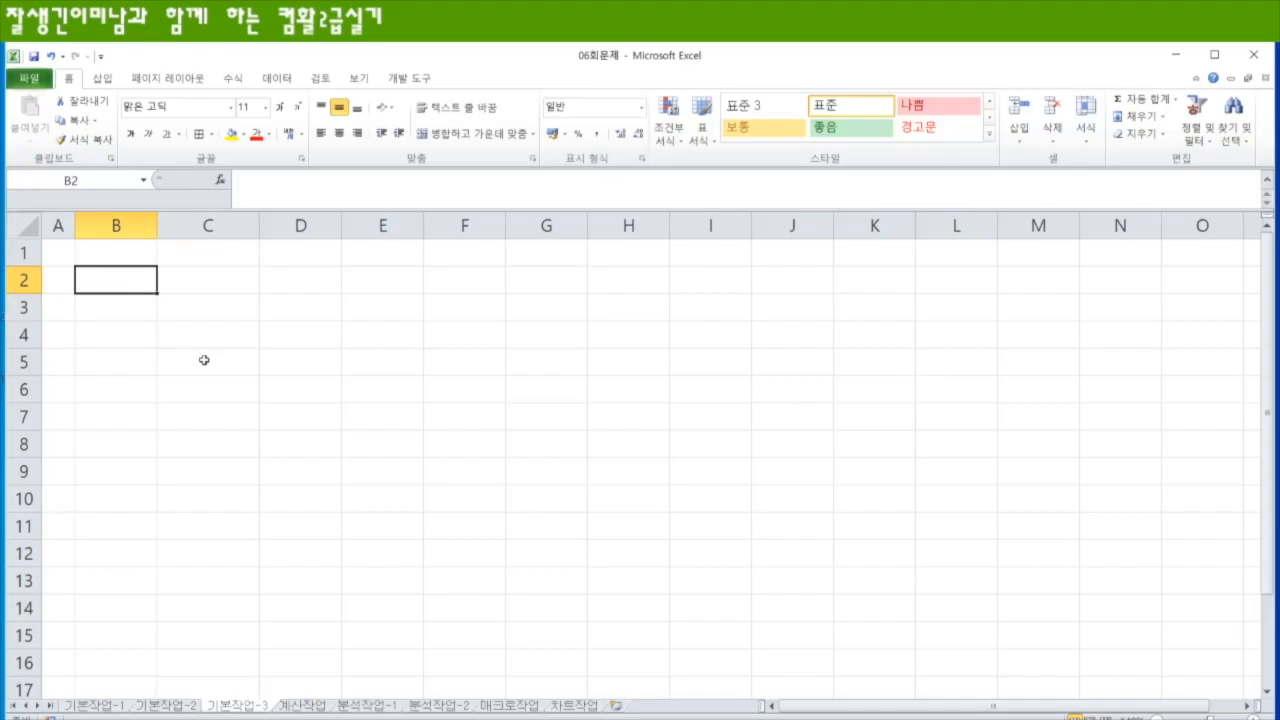
click(279, 79)
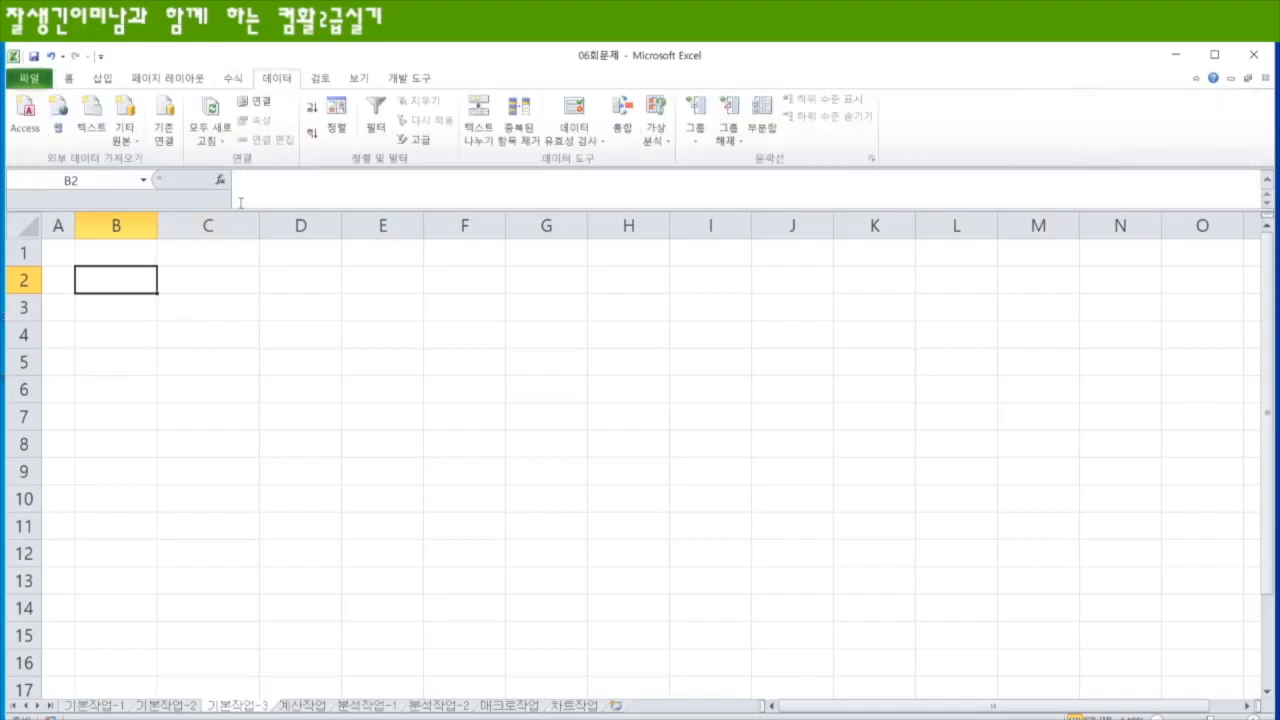
click(124, 132)
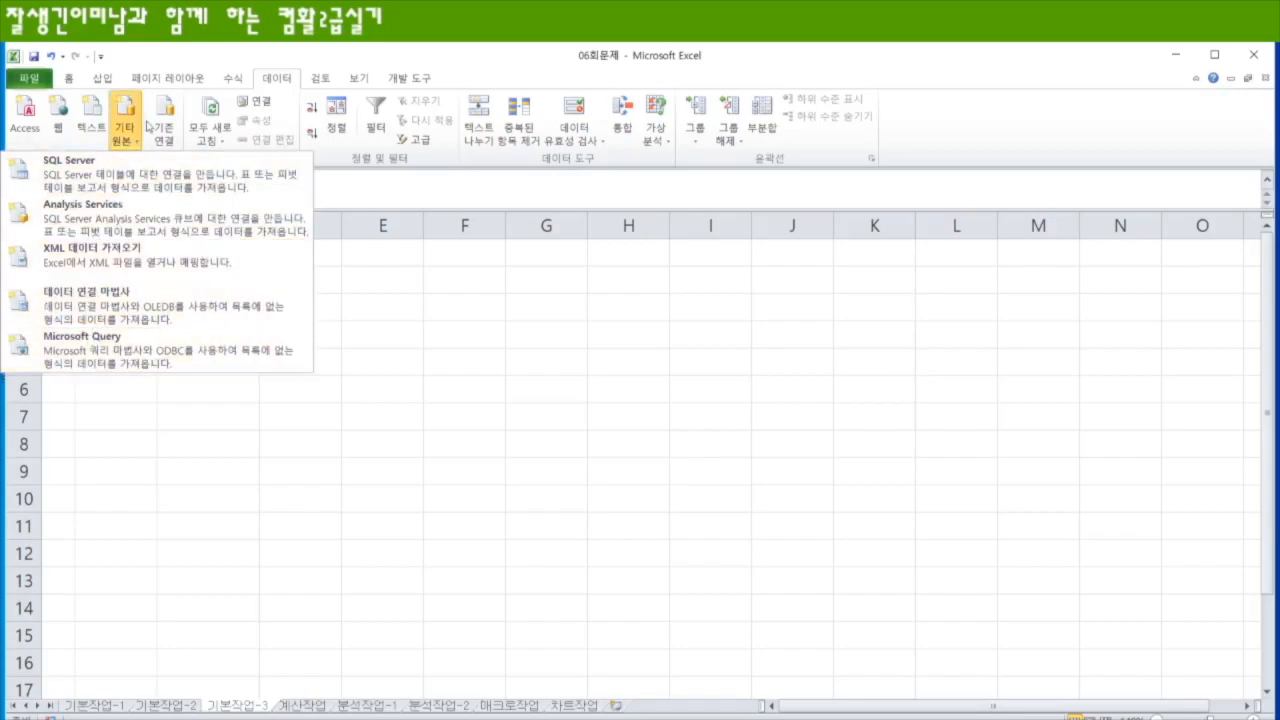
click(91, 120)
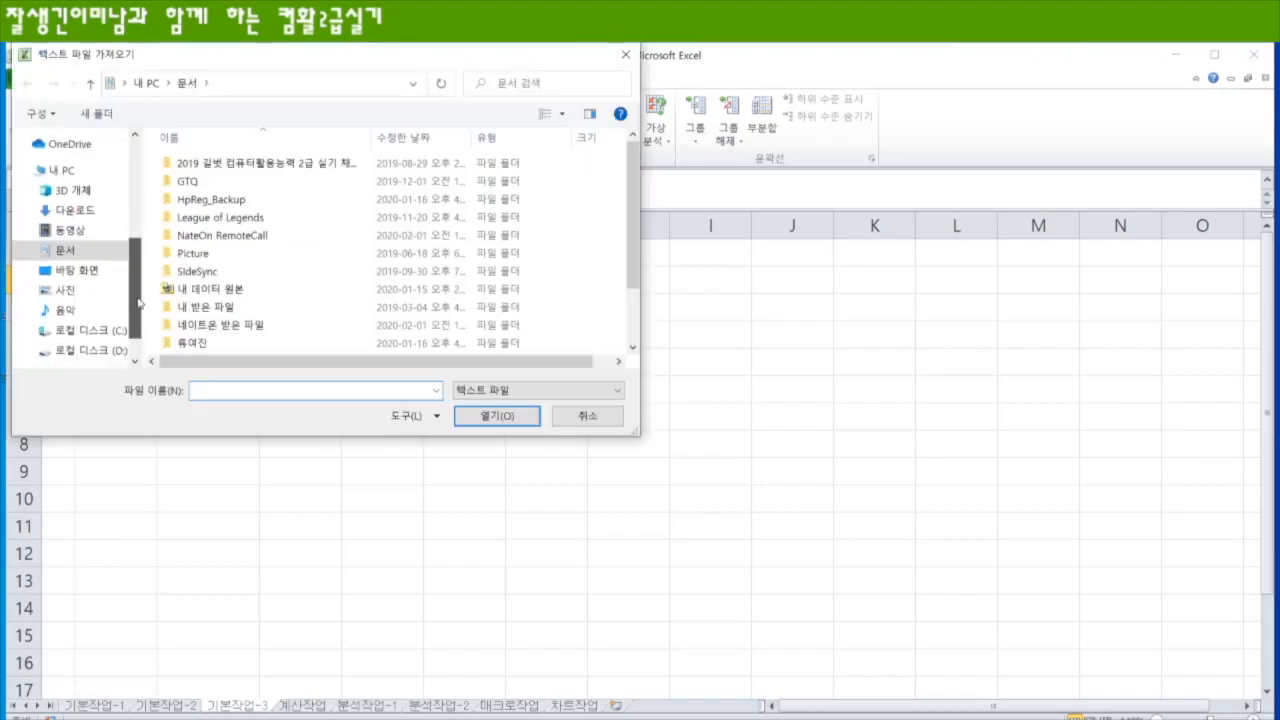
scroll(83, 252, down, 1)
click(83, 248)
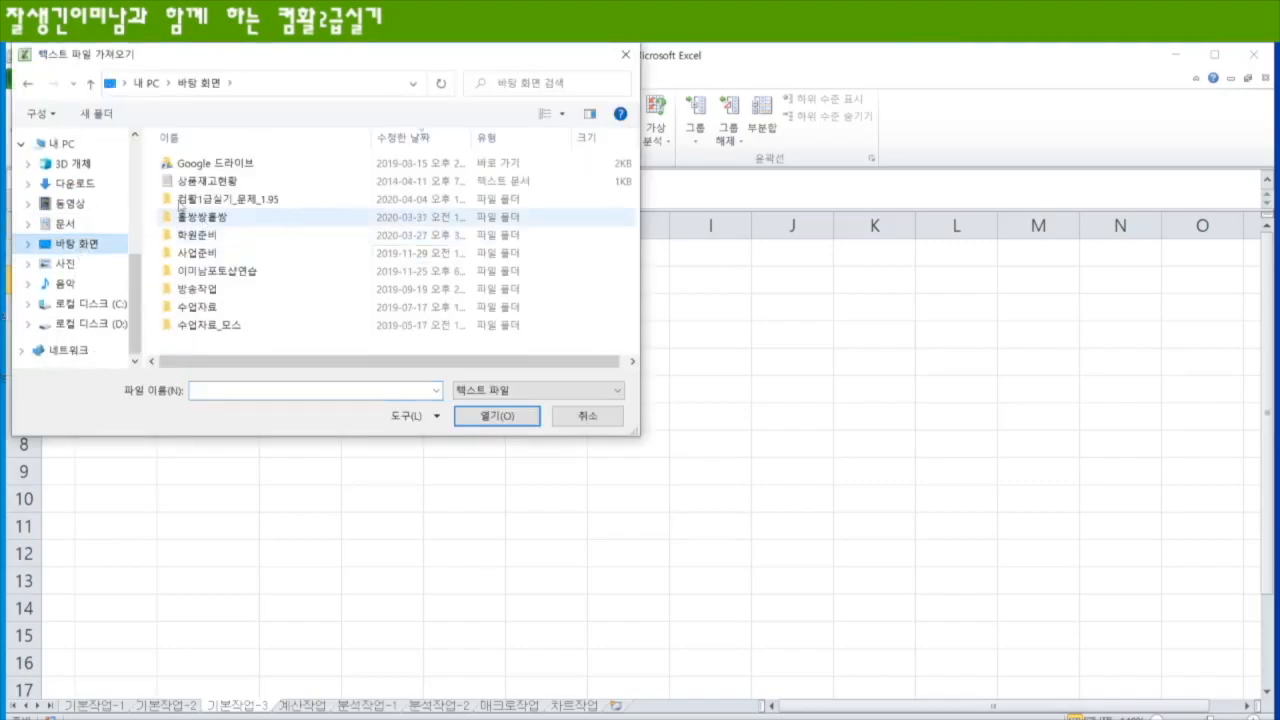
click(208, 182)
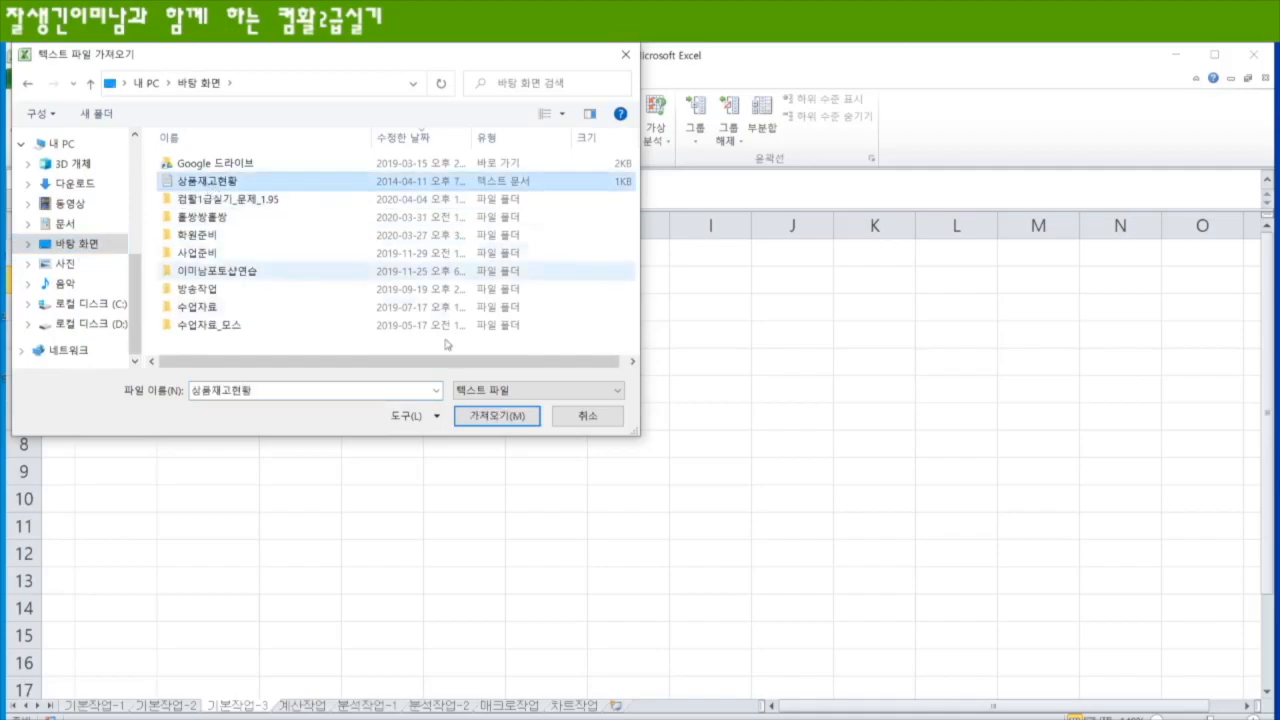
click(483, 417)
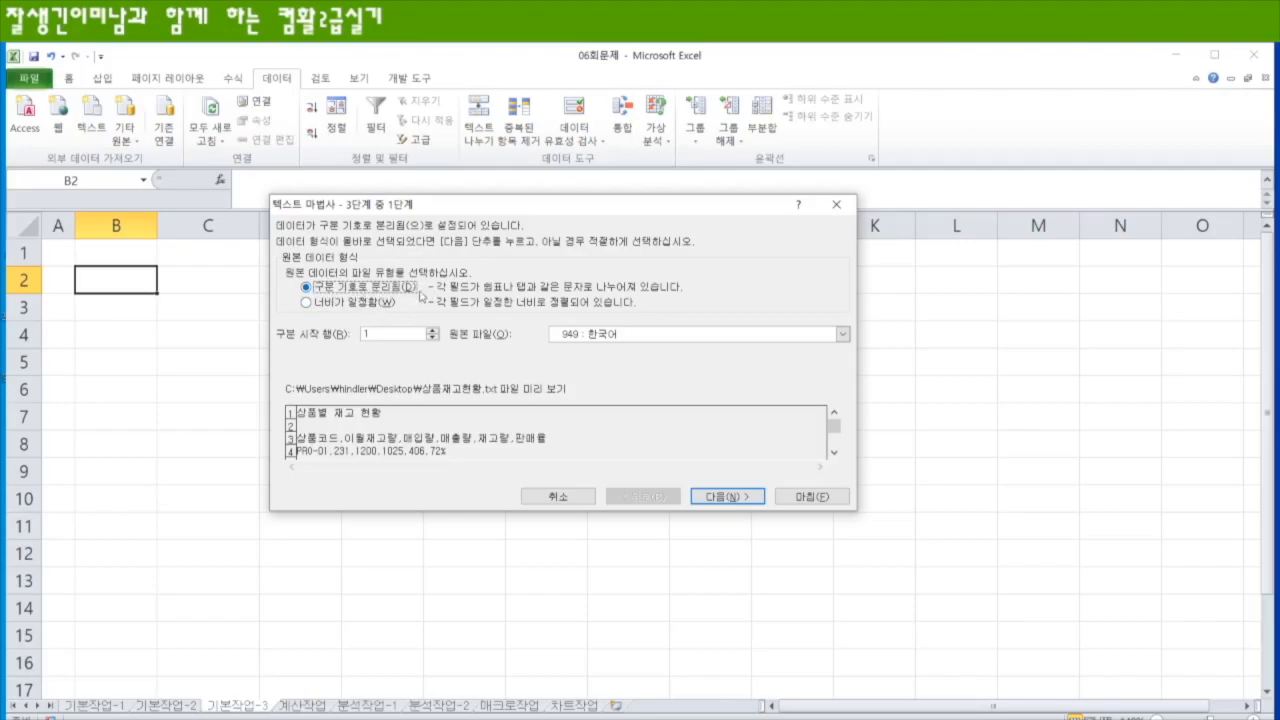
- Keep the imported text as delimited data and add 쉼표 (comma) as a delimiter
click(723, 497)
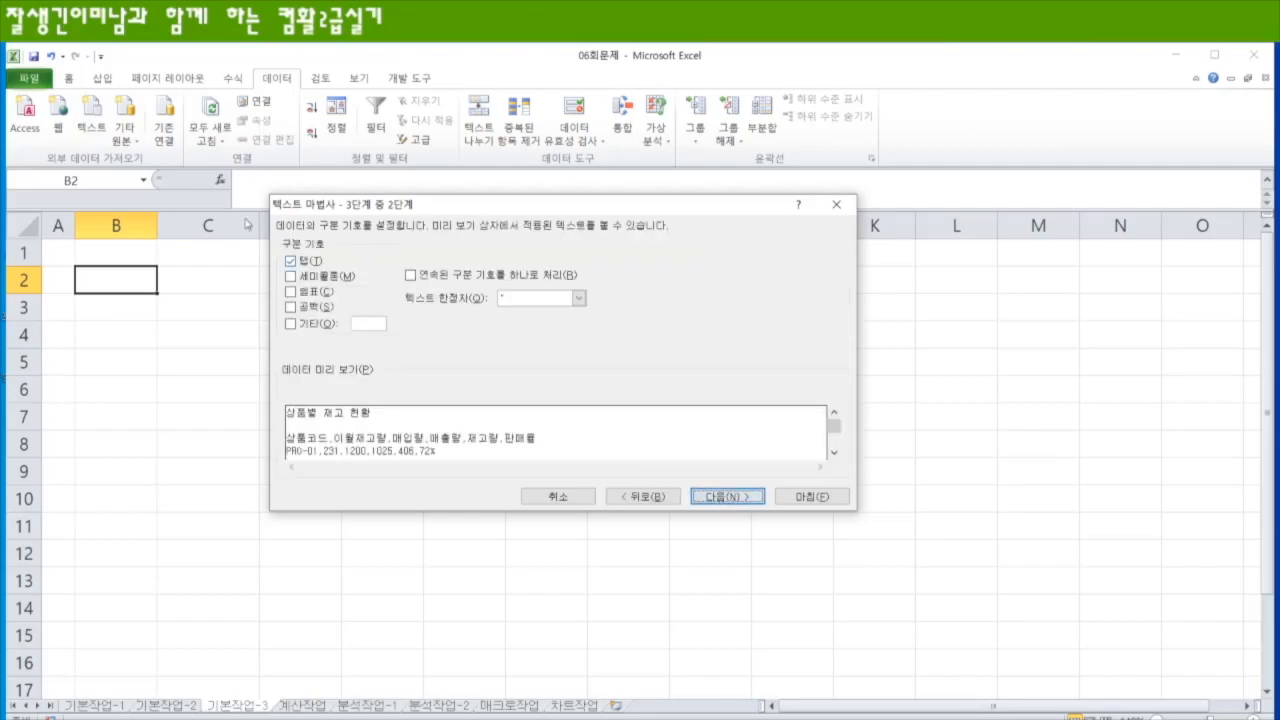
click(291, 292)
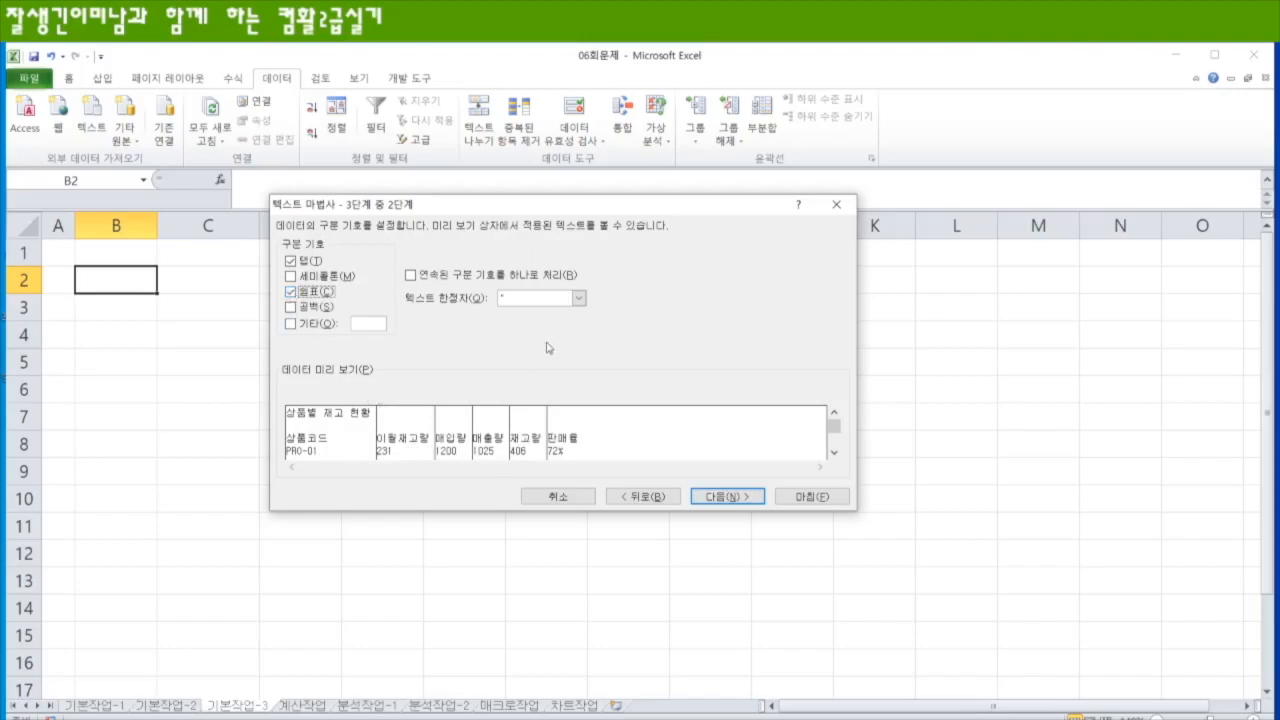
key(Return)
- Exclude the 재고량 column from the import and place the data in the existing worksheet at B2
click(529, 405)
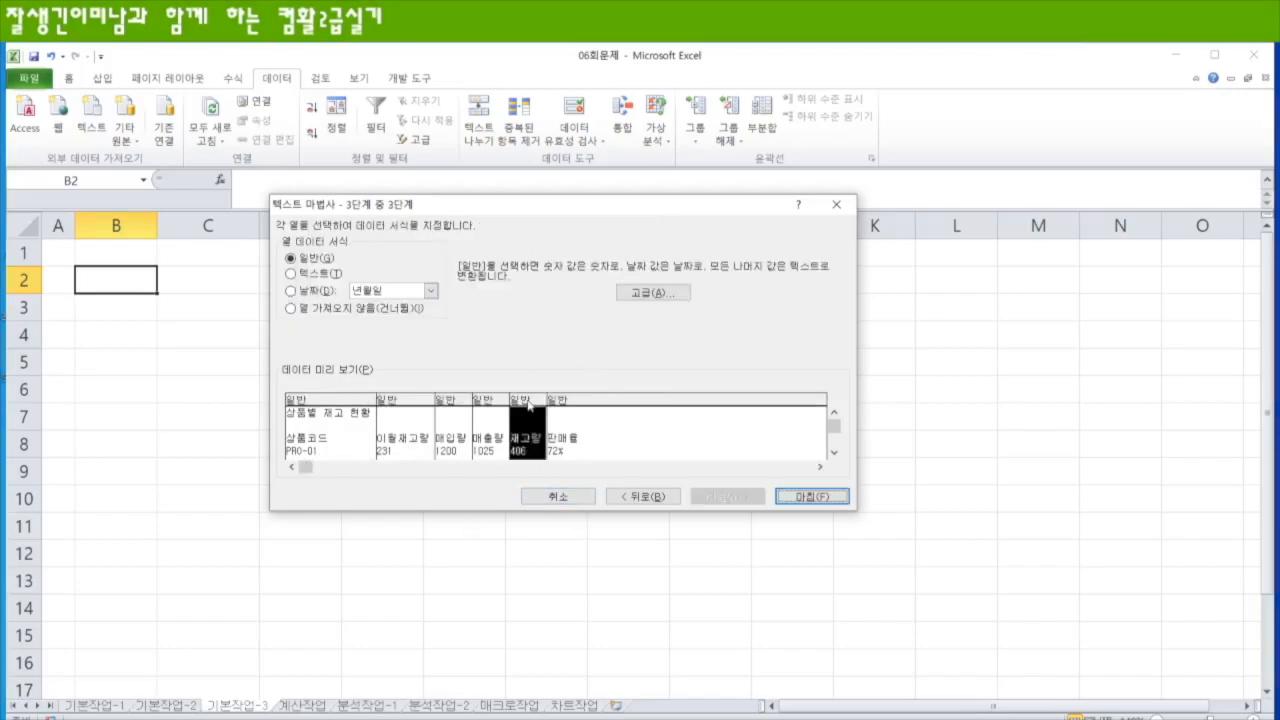
click(291, 309)
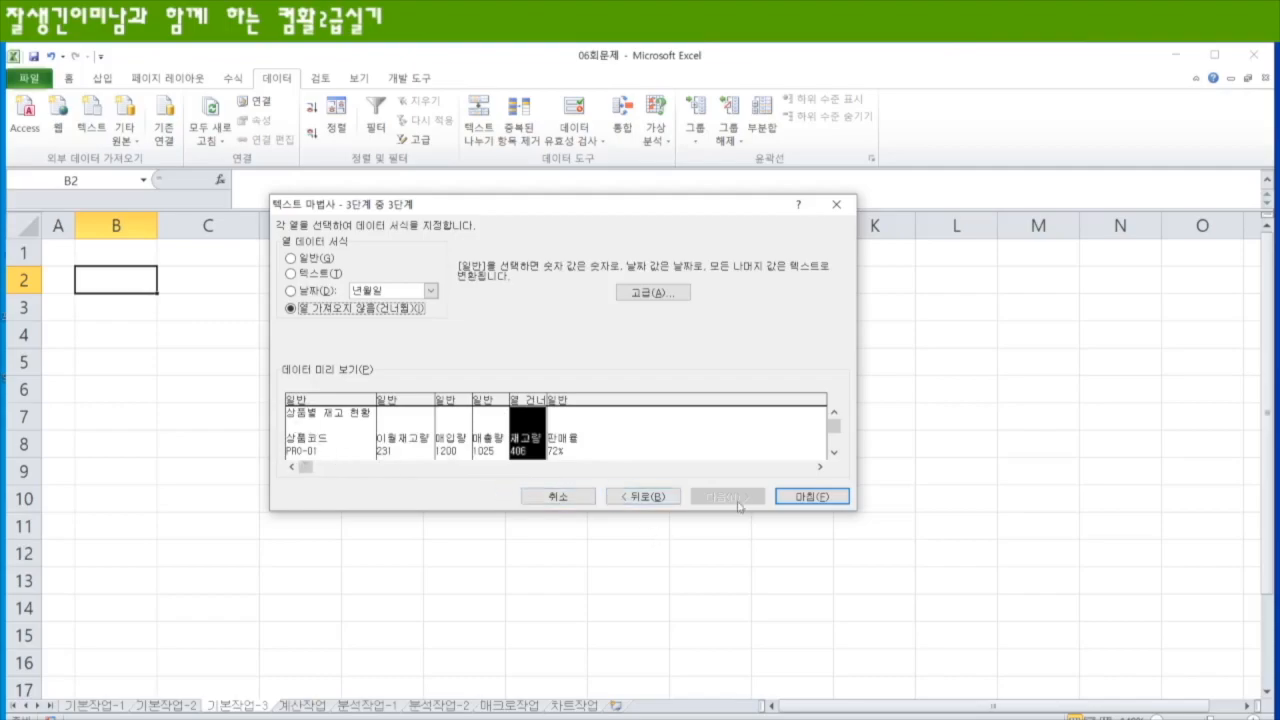
click(811, 496)
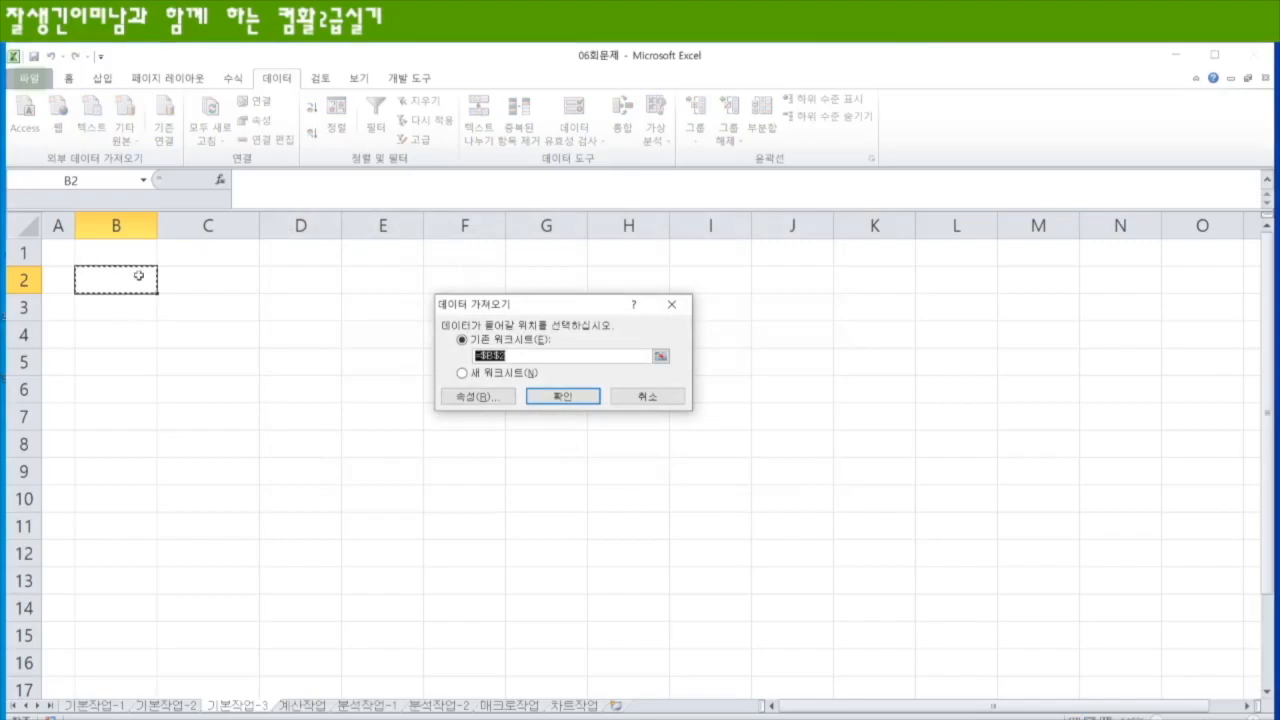
click(563, 399)
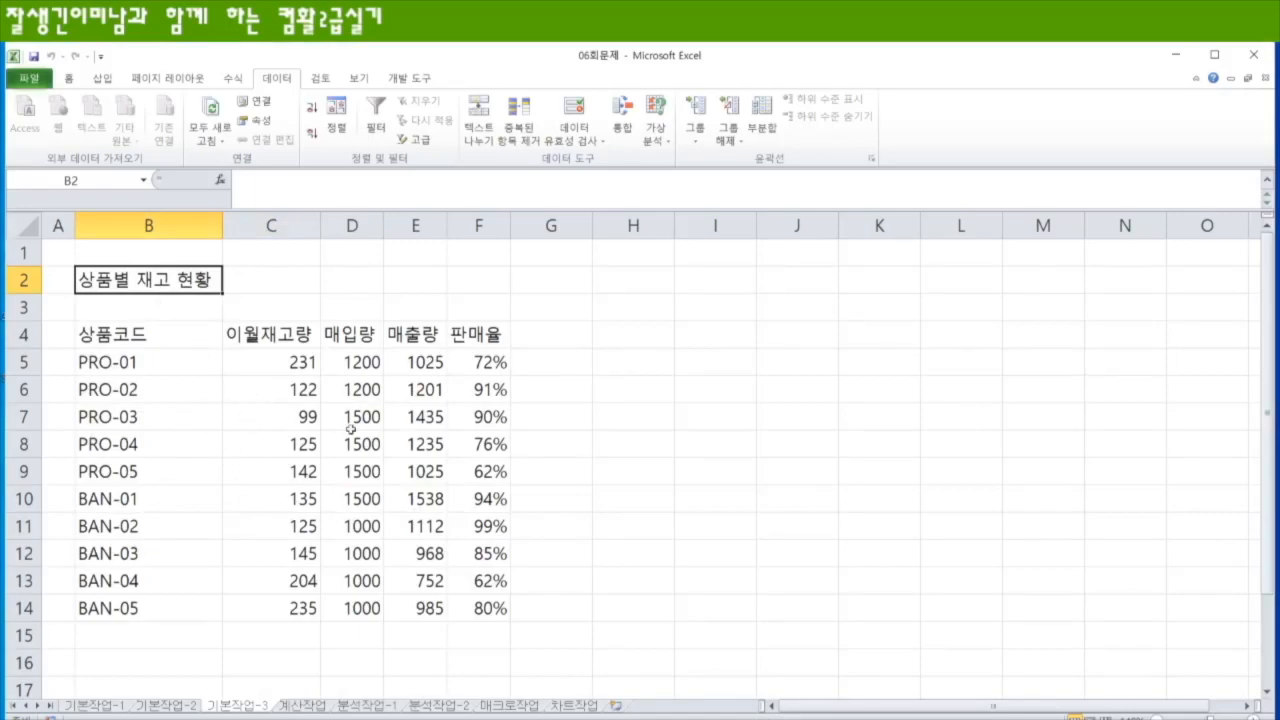
- On the 계산작업 sheet, enter =HOUR(D3-C3) in E3 under 이용요금
click(318, 708)
scroll(430, 526, up, 2)
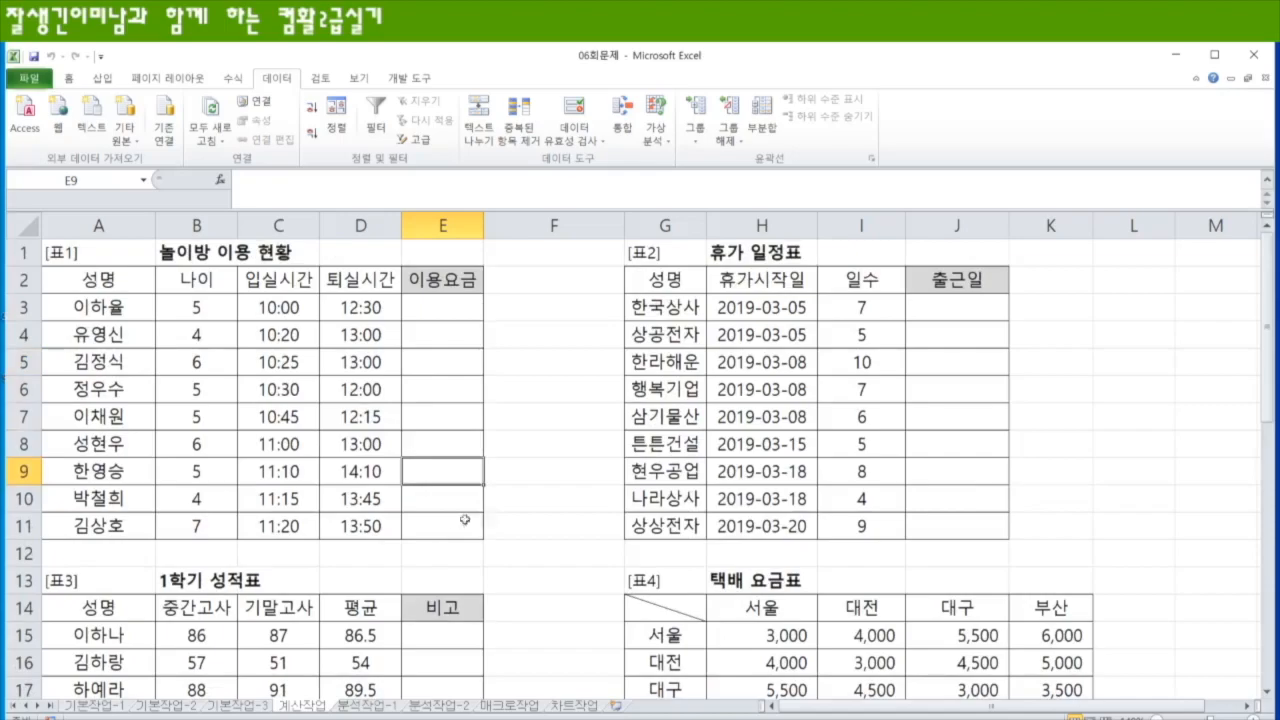
click(452, 314)
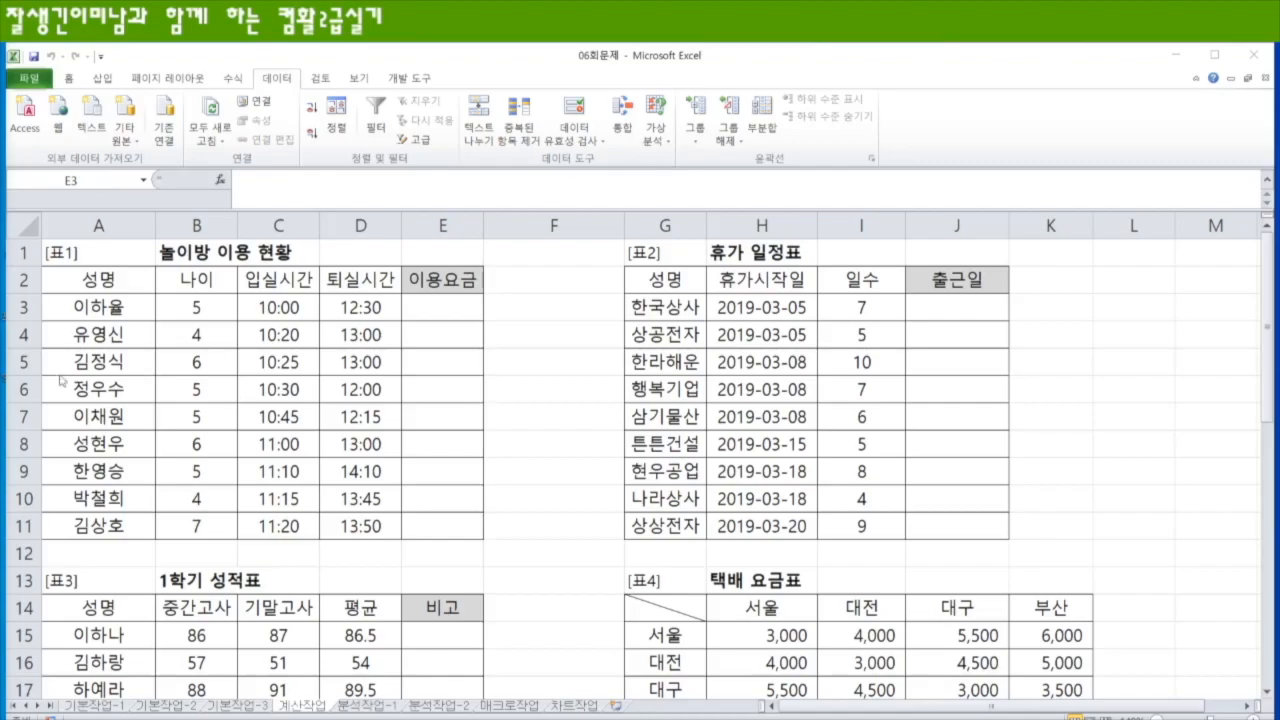
click(440, 315)
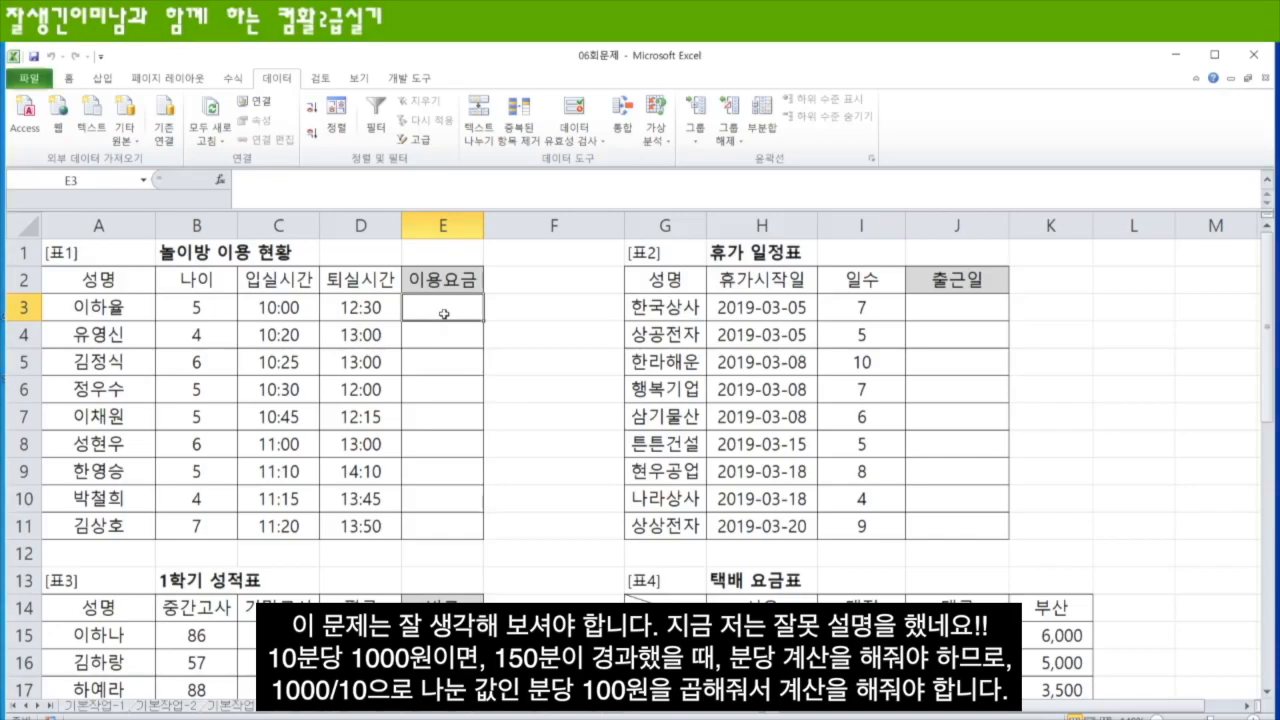
text(=hlo)
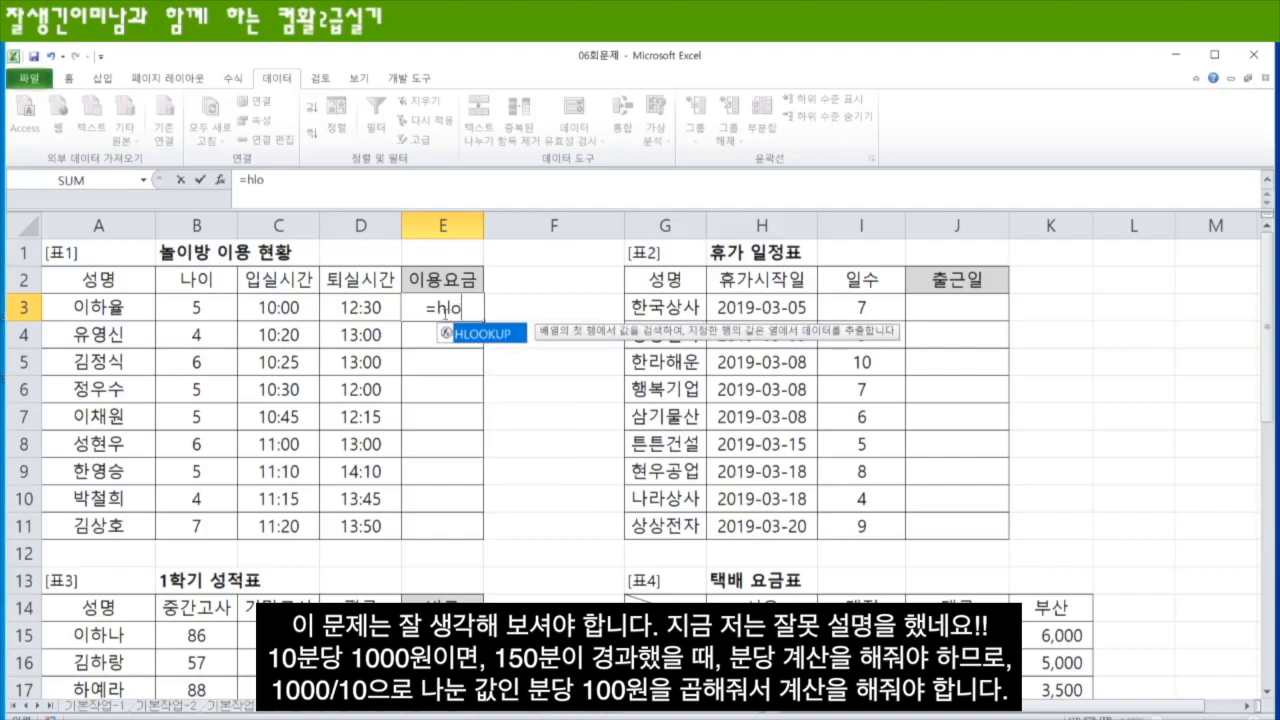
key(BackSpace)
key(BackSpace)
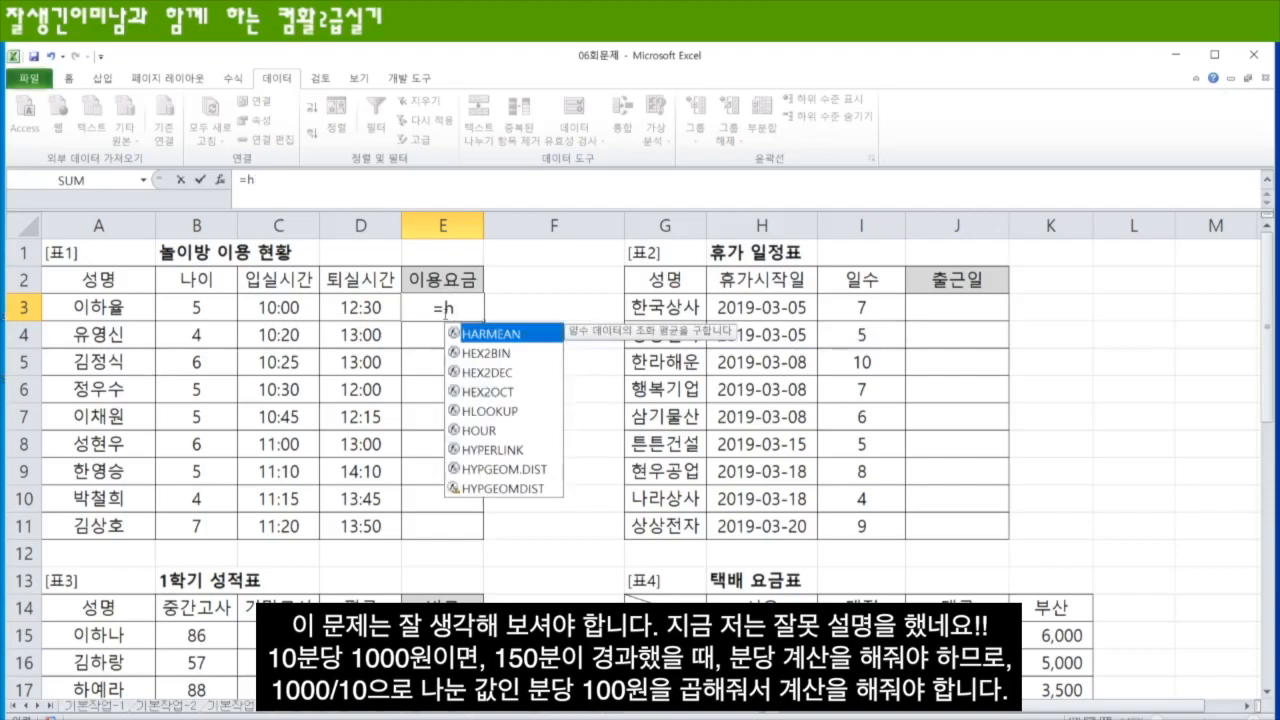
key(Down)
key(Down)
key(Down)
key(Down)
key(Down)
key(Tab)
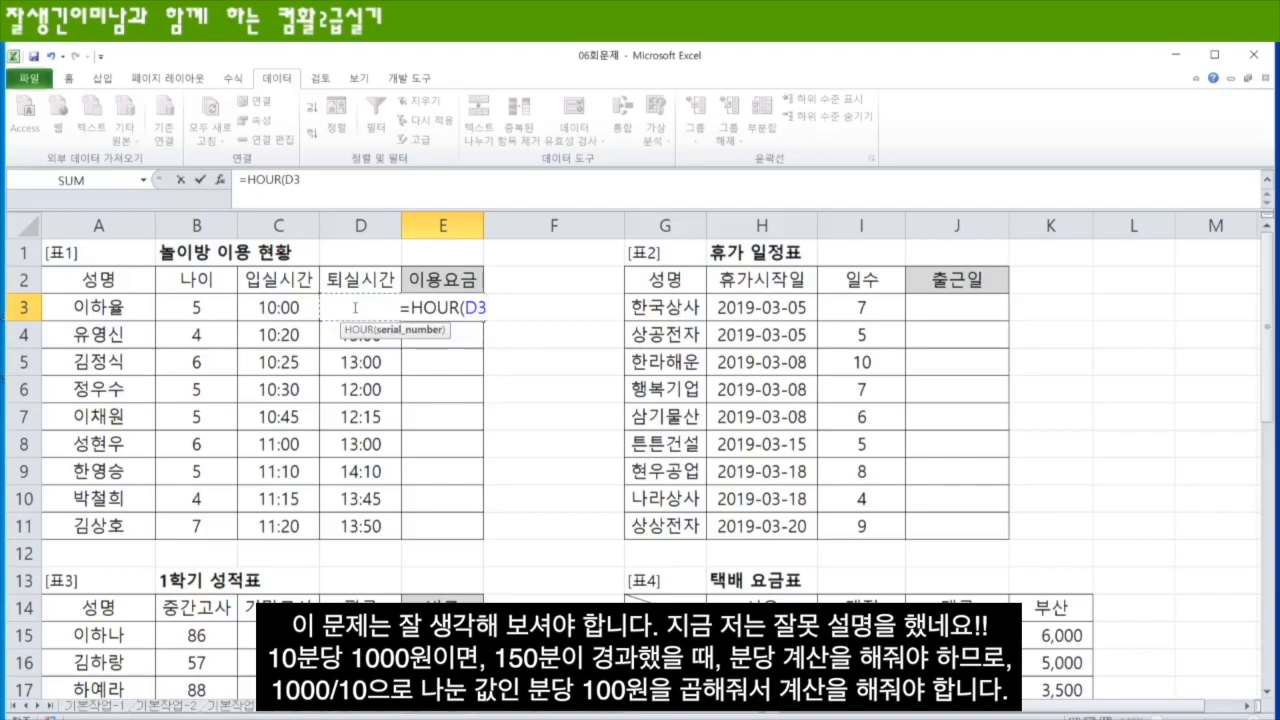
text(-)
click(283, 307)
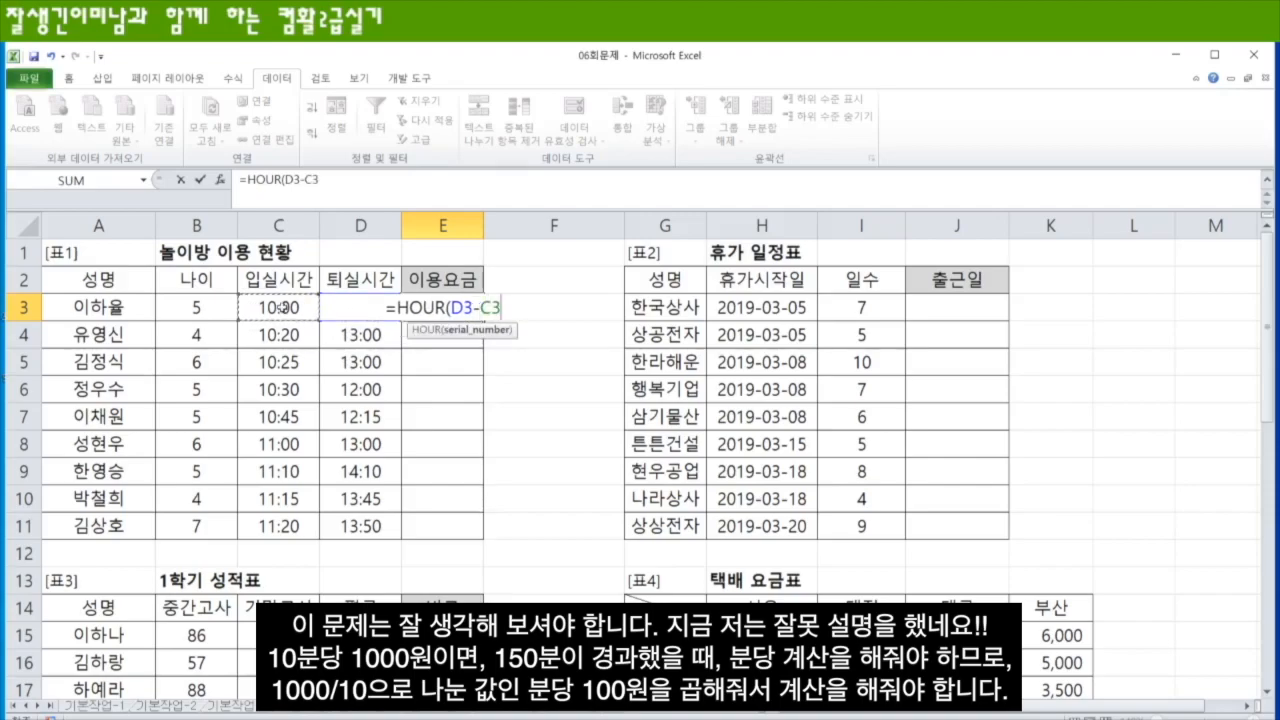
text())
key(Return)
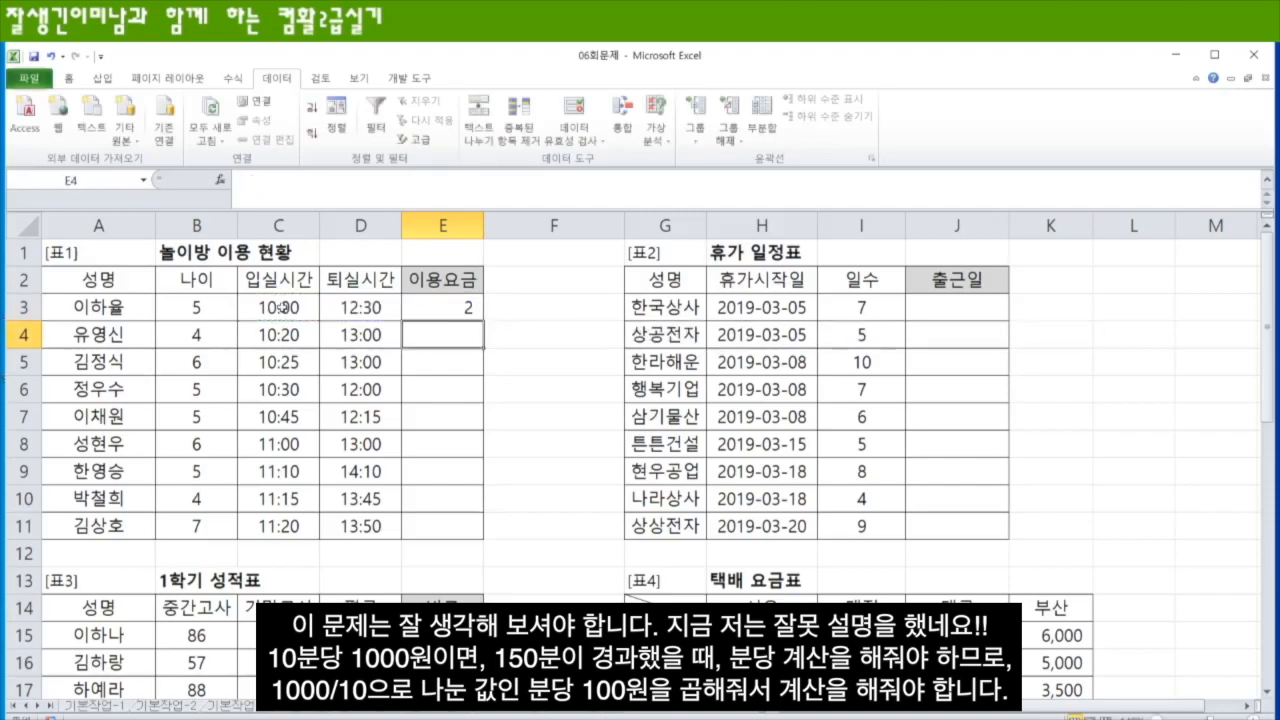
- Enter =MINUTE(D3-C3) in F3 and fill E3:F3 down through row 11
key(Up)
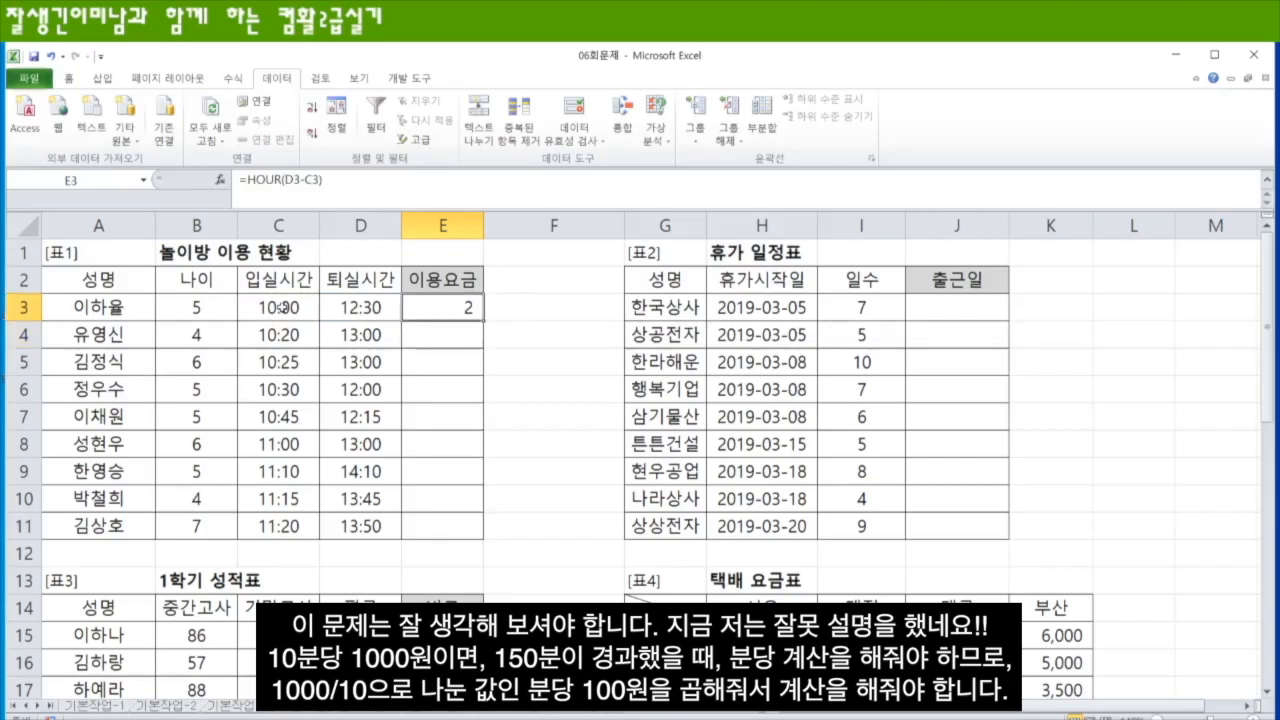
key(Right)
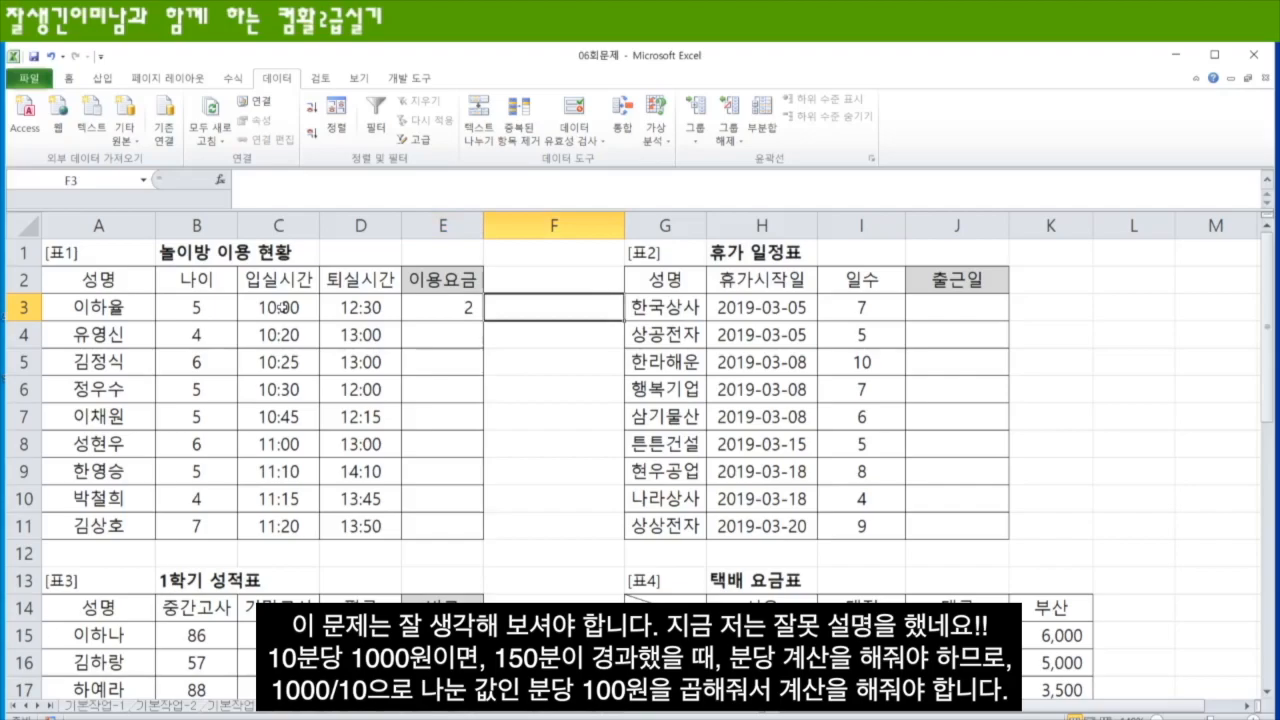
key(Left)
key(Right)
text(=min)
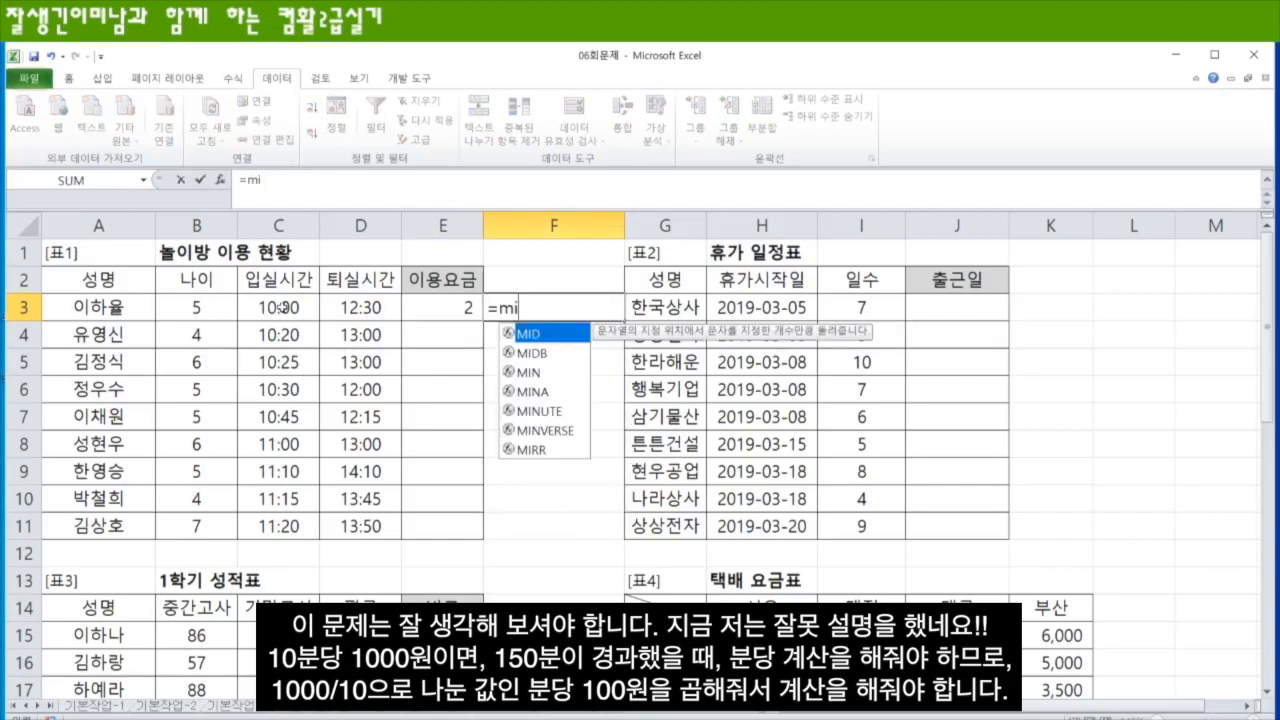
key(Down)
key(Down)
key(Tab)
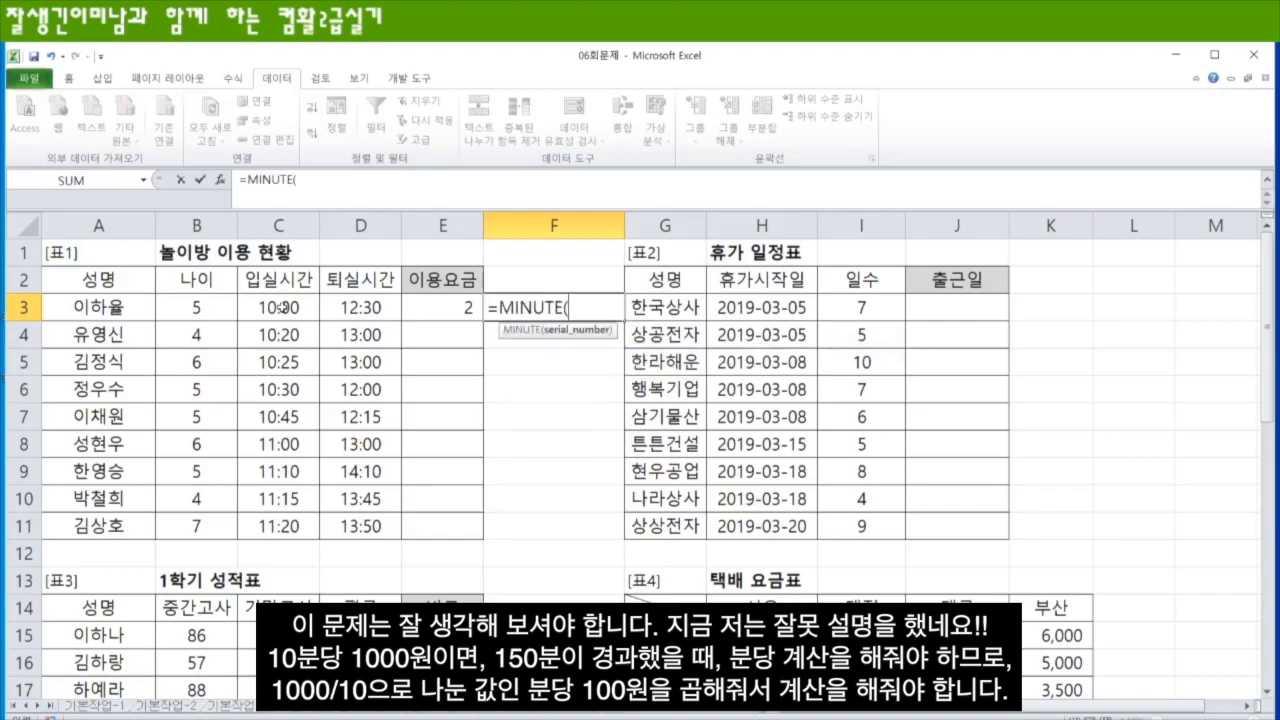
click(380, 307)
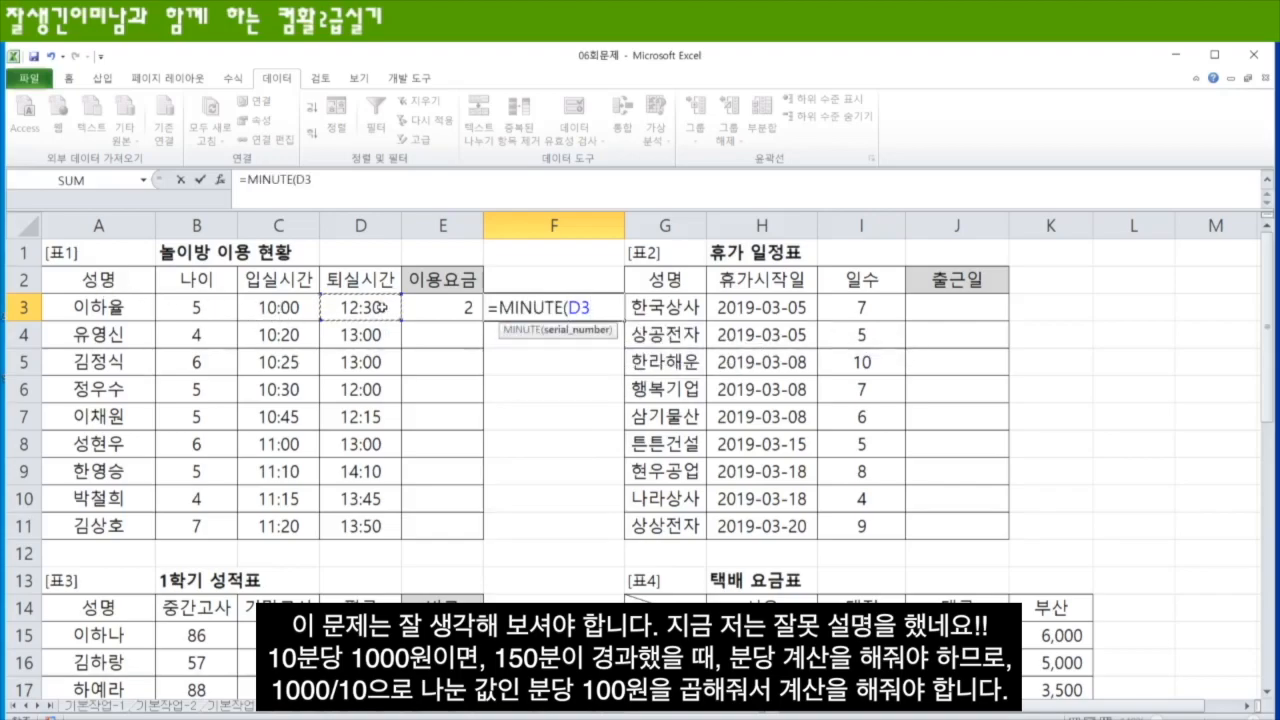
text(-)
click(270, 312)
text())
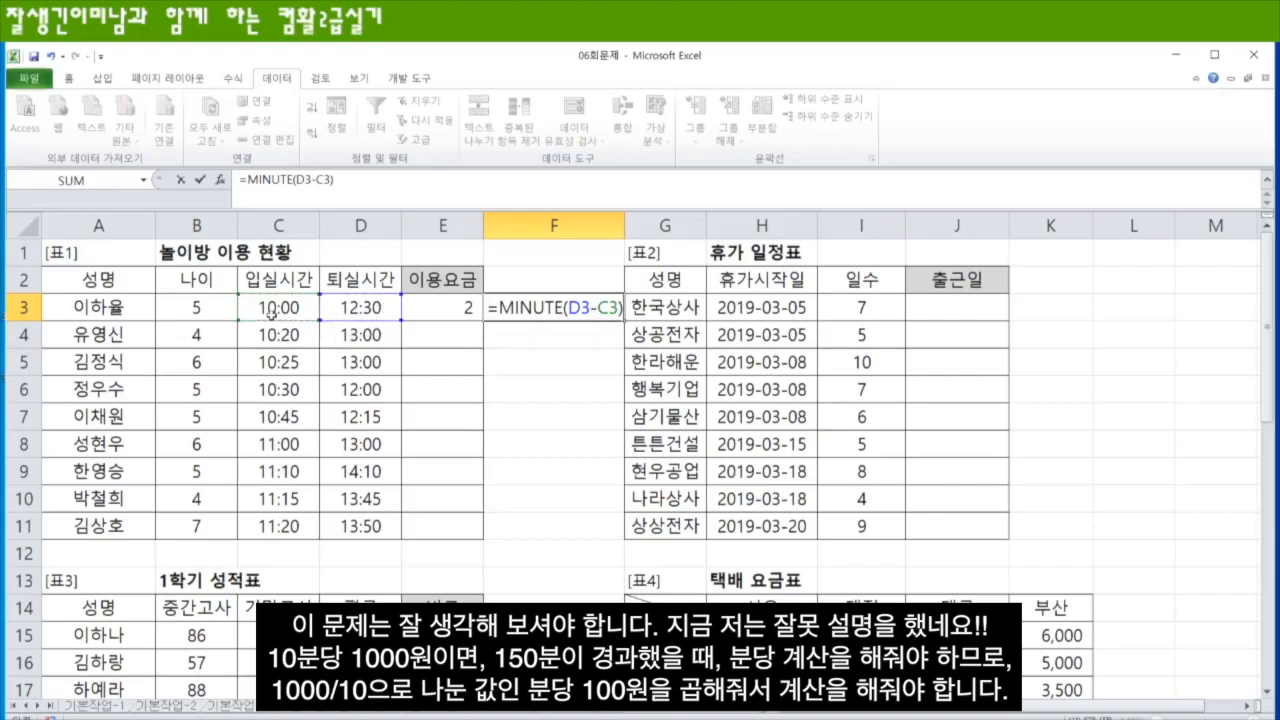
key(Return)
drag(460, 306, 545, 307)
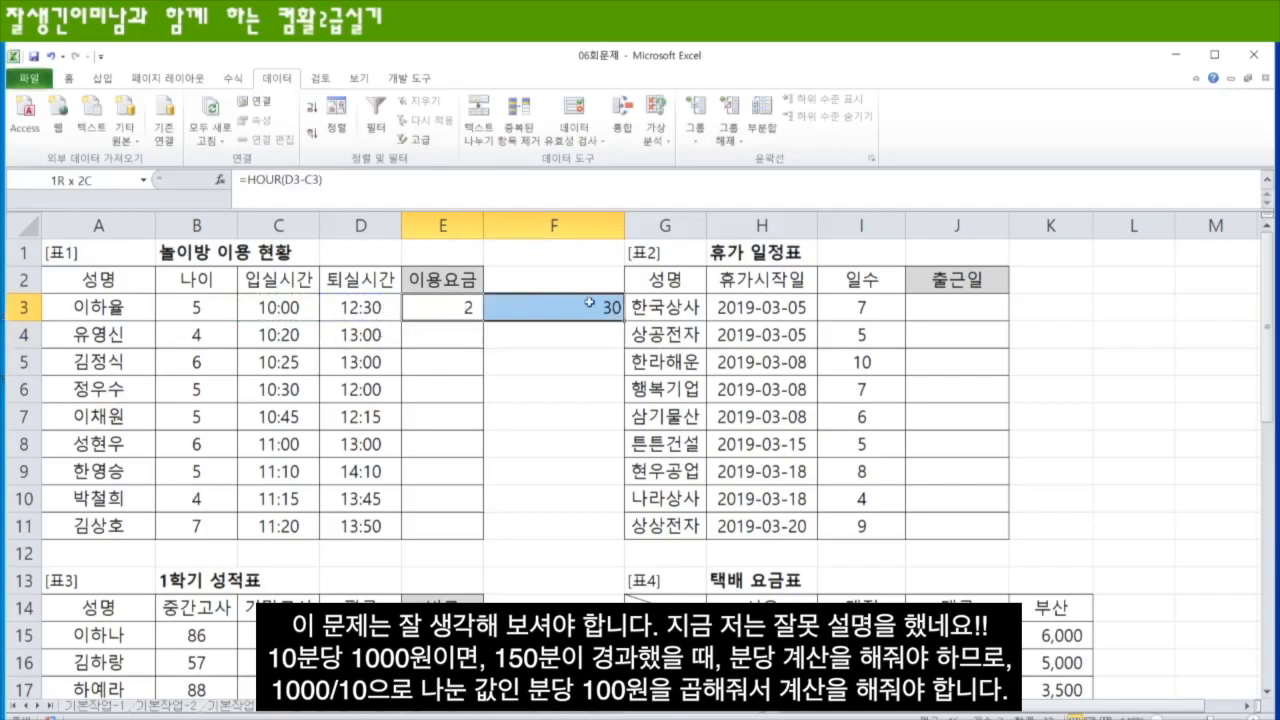
drag(623, 318, 600, 528)
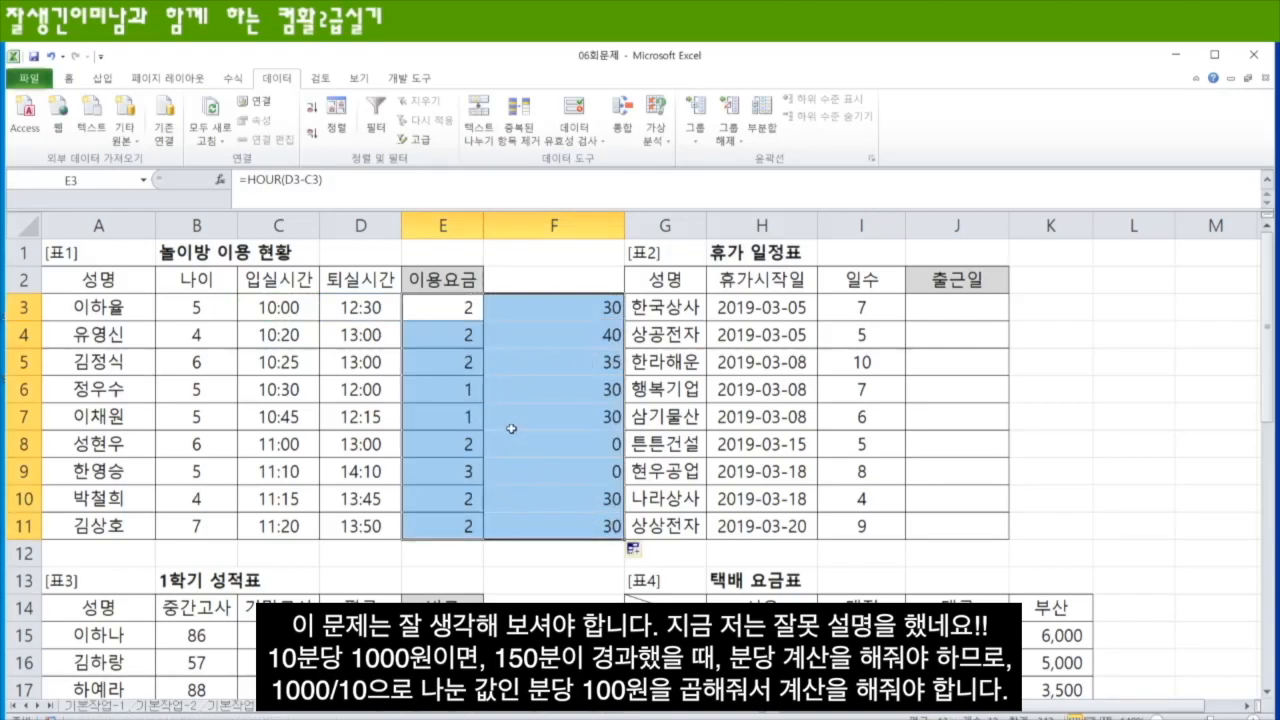
- Change the E3 formula to =HOUR(D3-C3)*60 and fill it down through E11
click(440, 312)
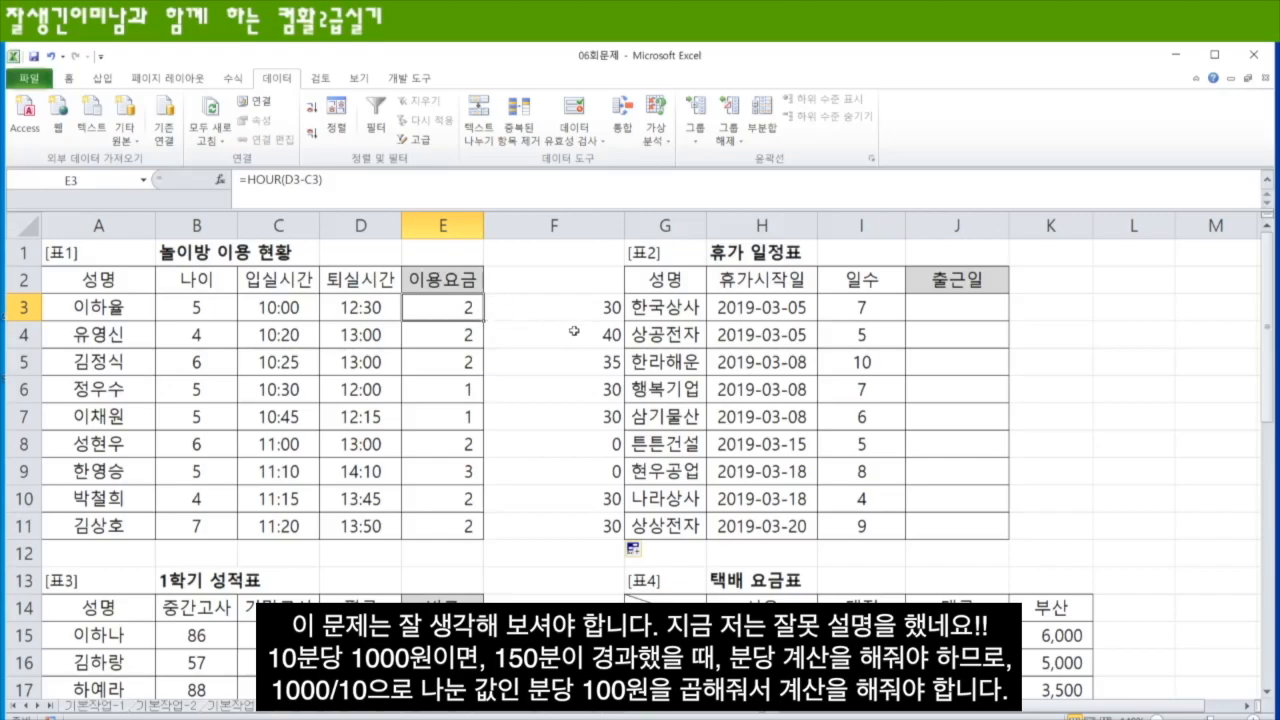
key(F2)
text(*)
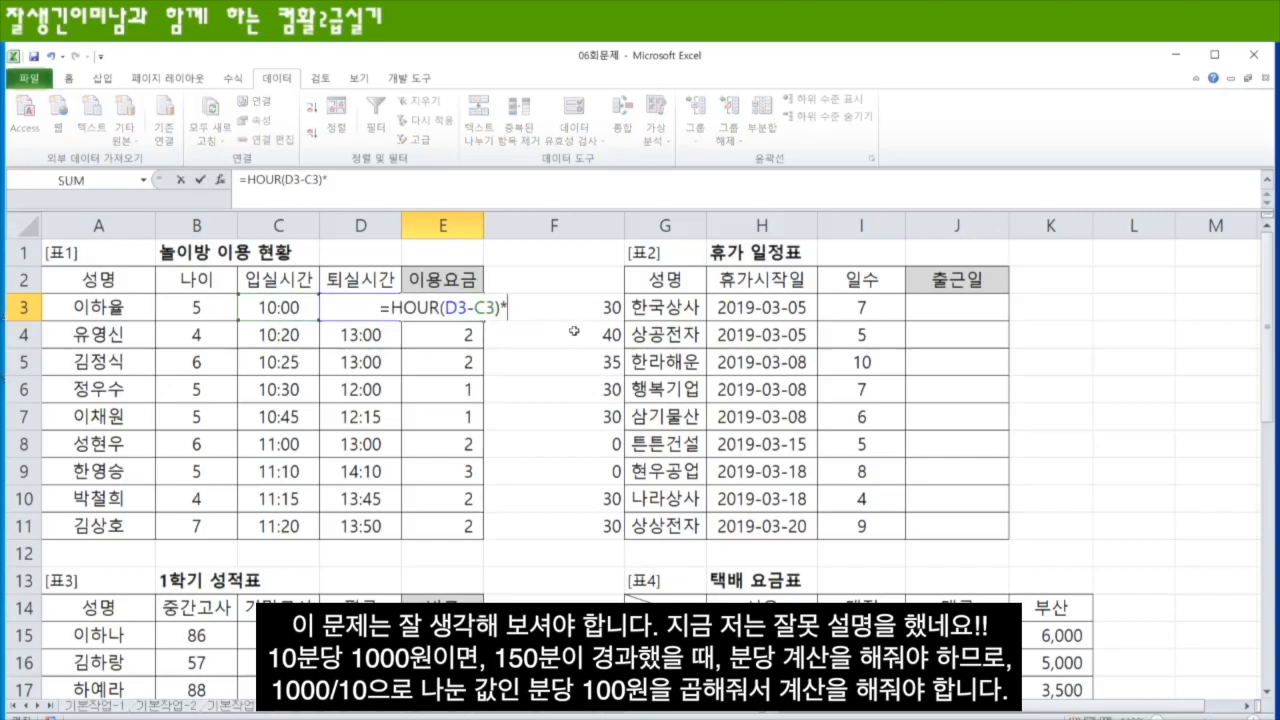
text(60)
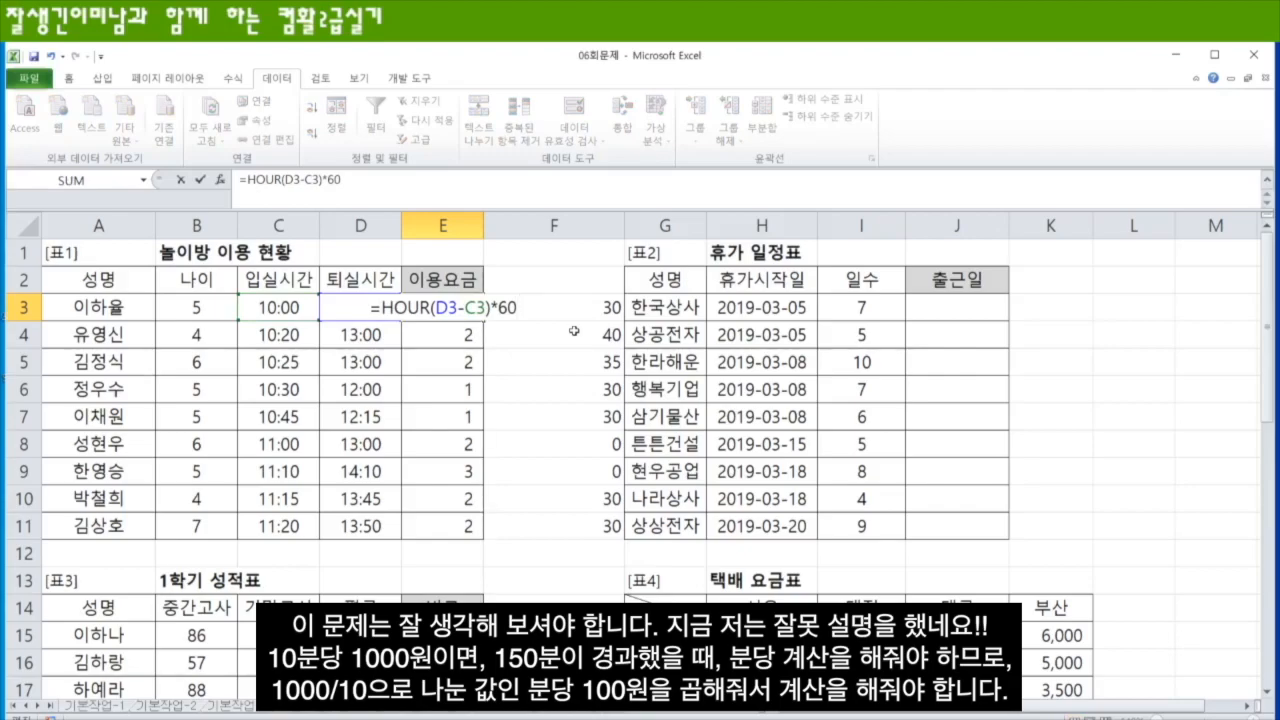
key(ctrl+Return)
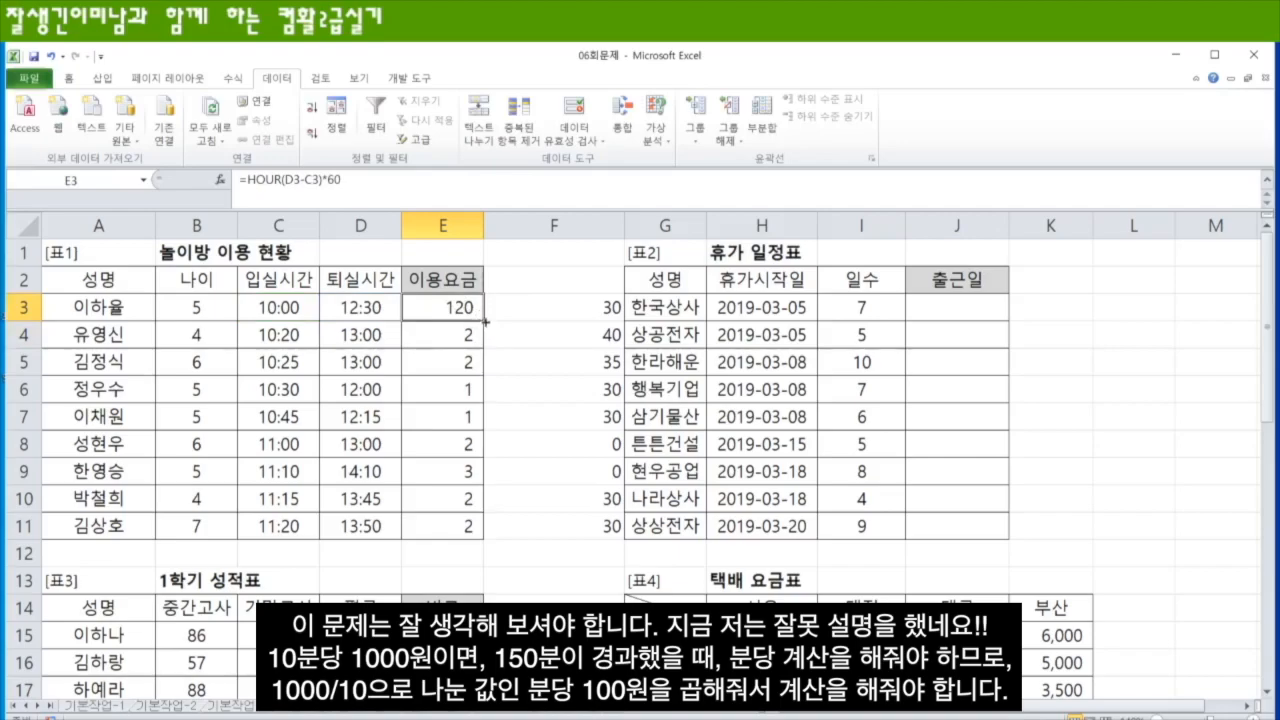
double_click(482, 321)
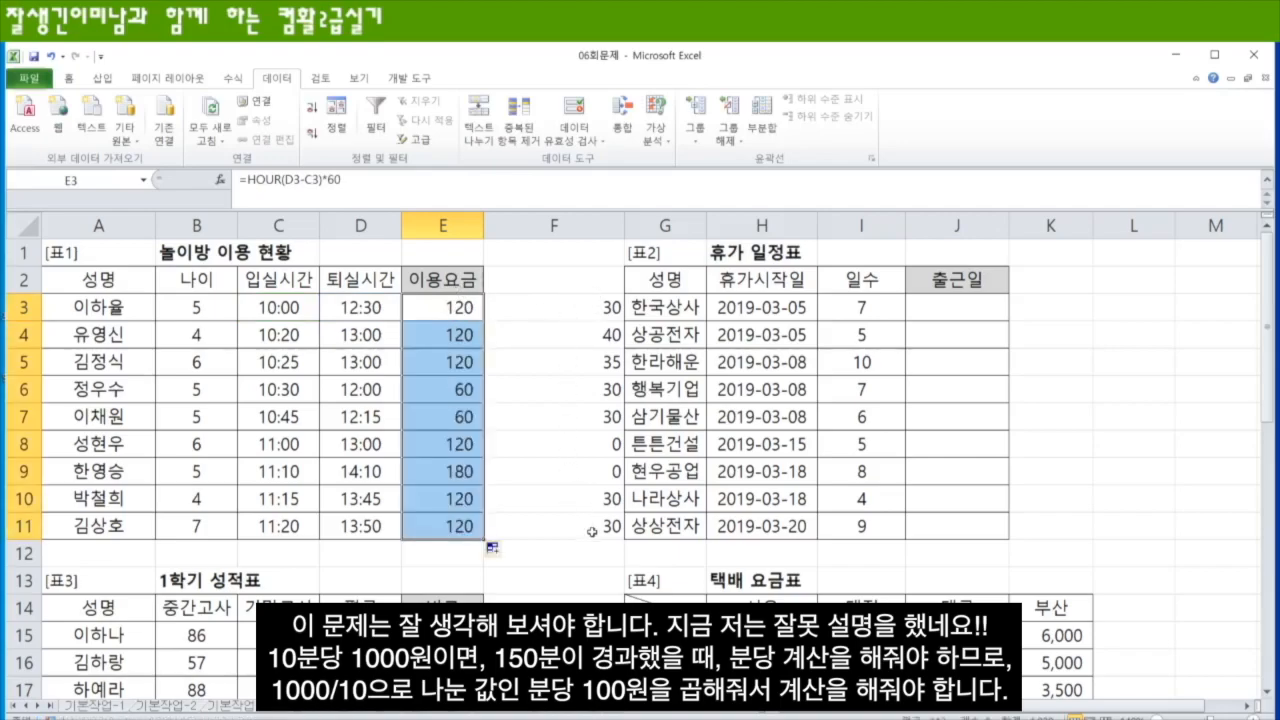
- Extend the E3 formula to =HOUR(D3-C3)*60+MINUTE(D3-C3) and fill it down through E11
click(466, 306)
key(F2)
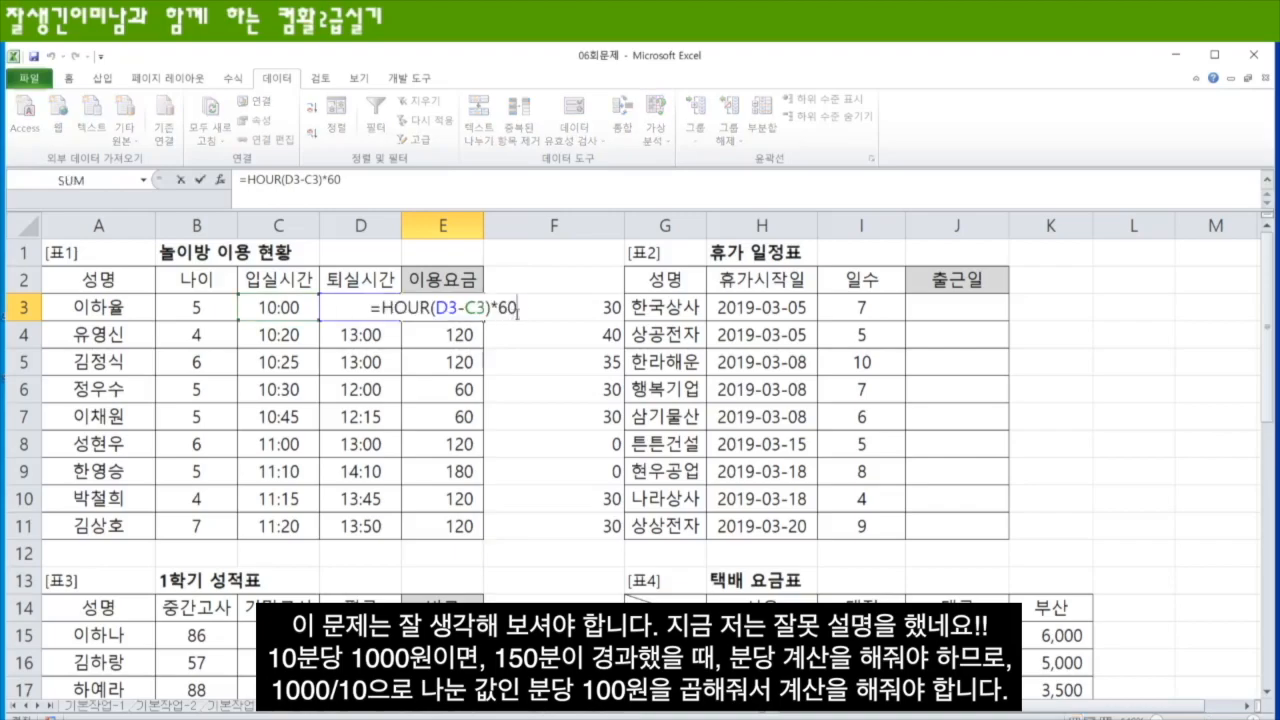
text(+)
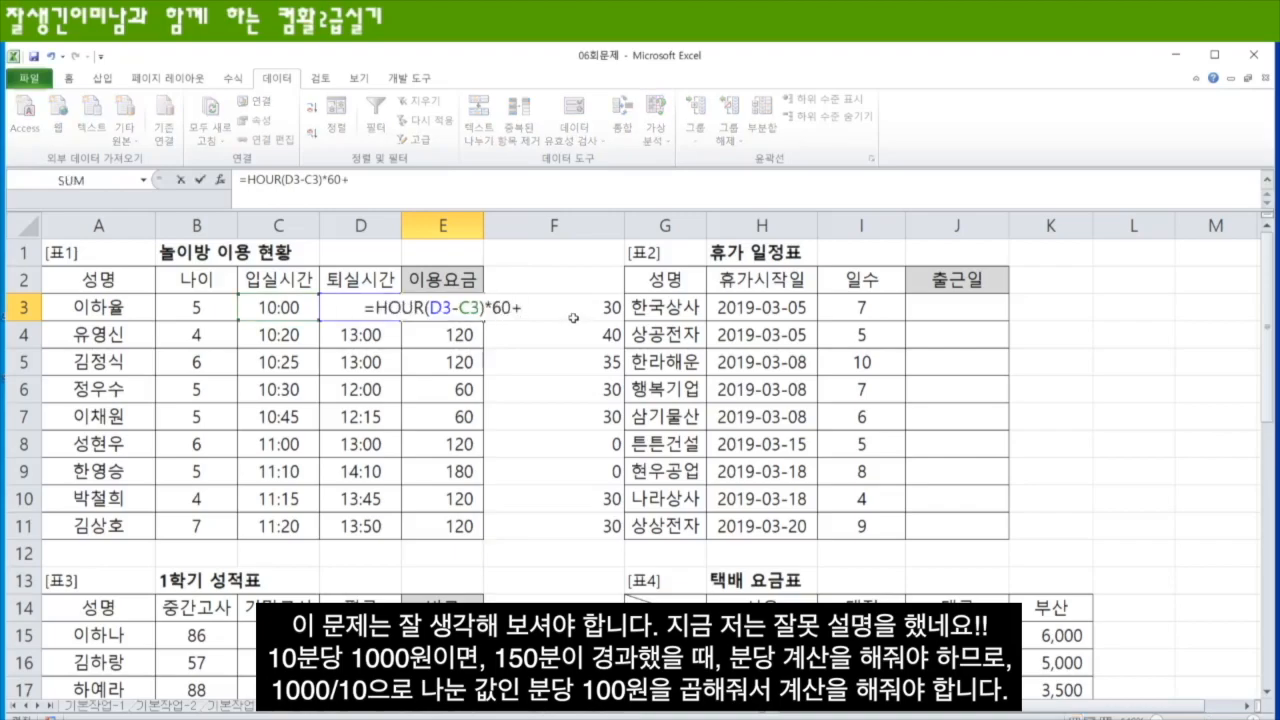
text(min)
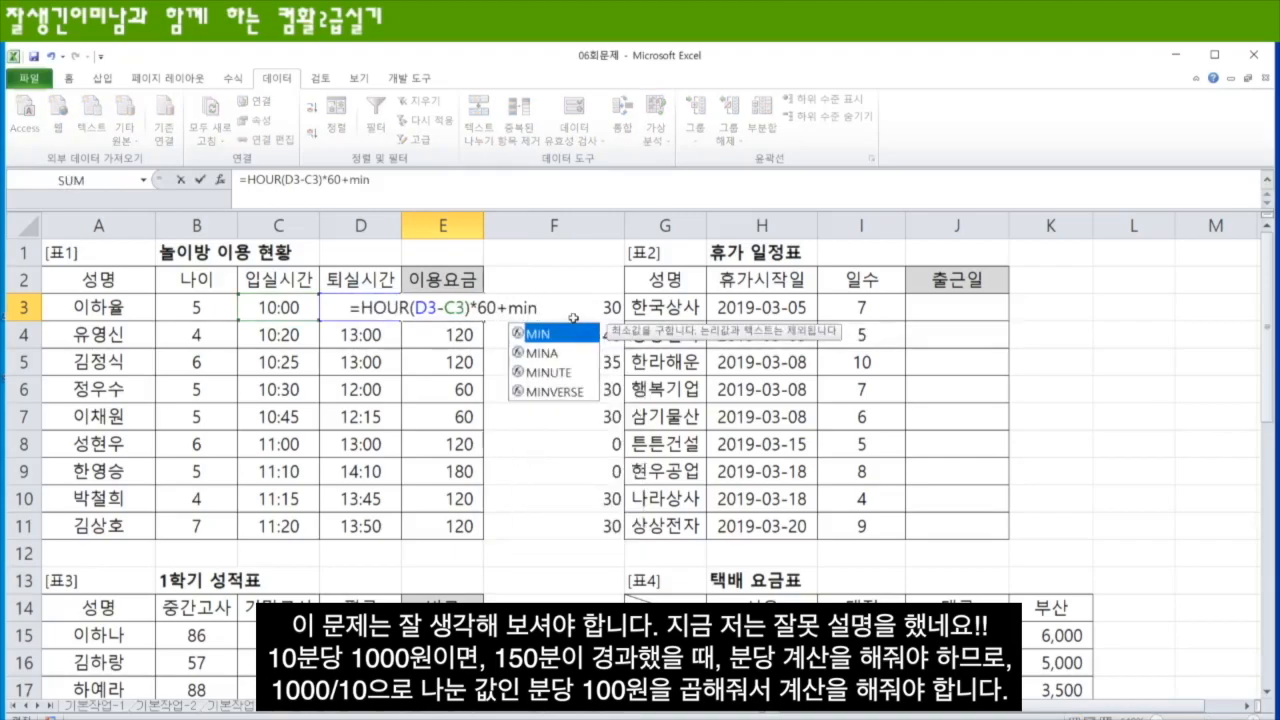
key(Down)
key(Down)
key(Tab)
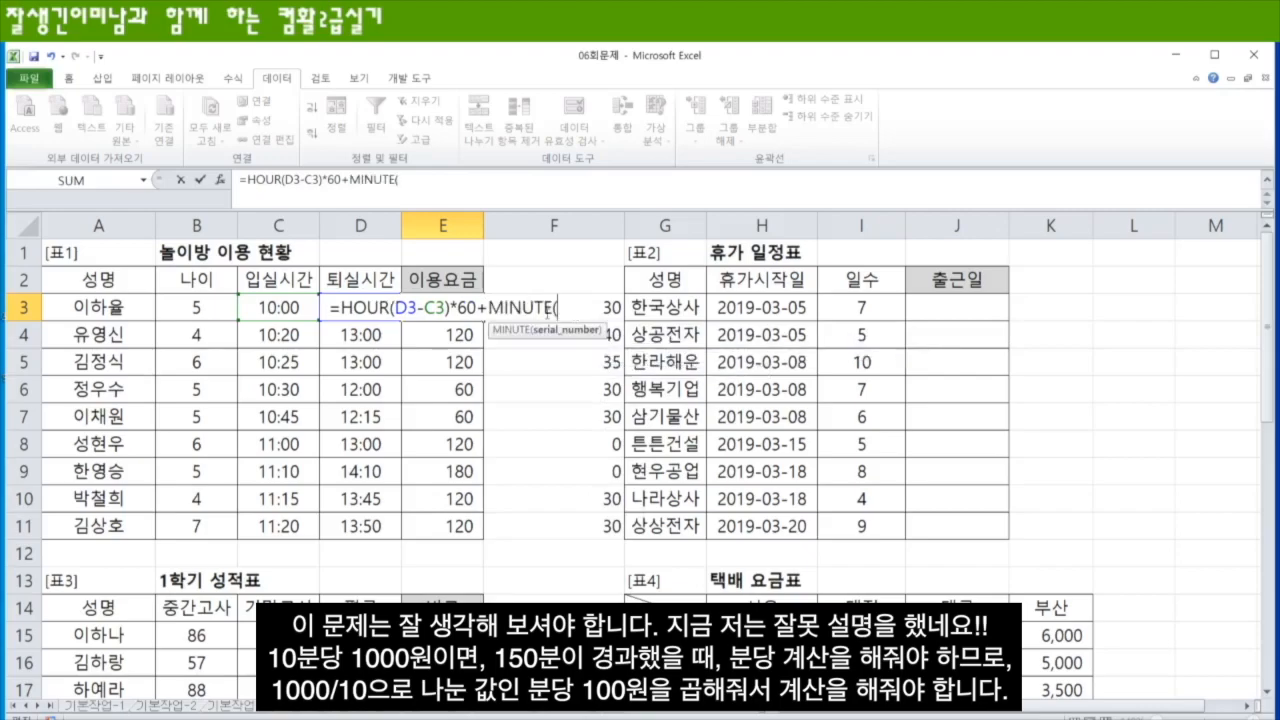
click(350, 340)
key(Up)
text(-)
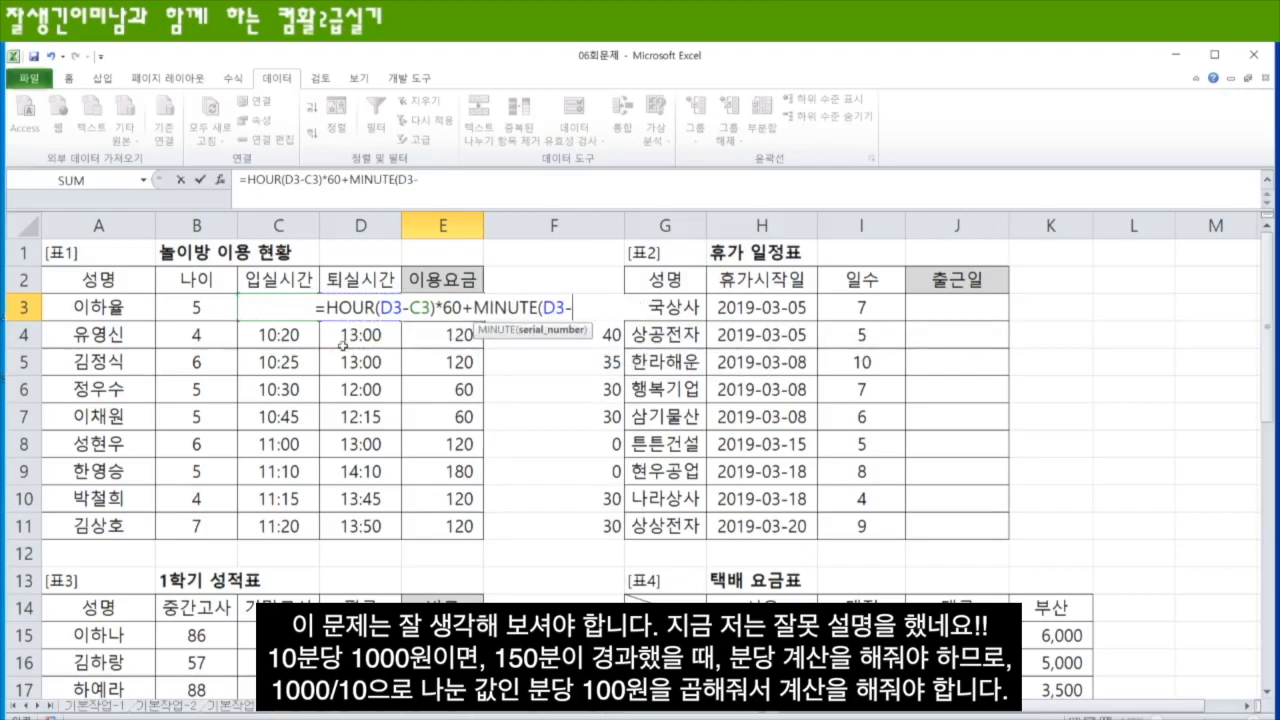
click(272, 335)
key(Up)
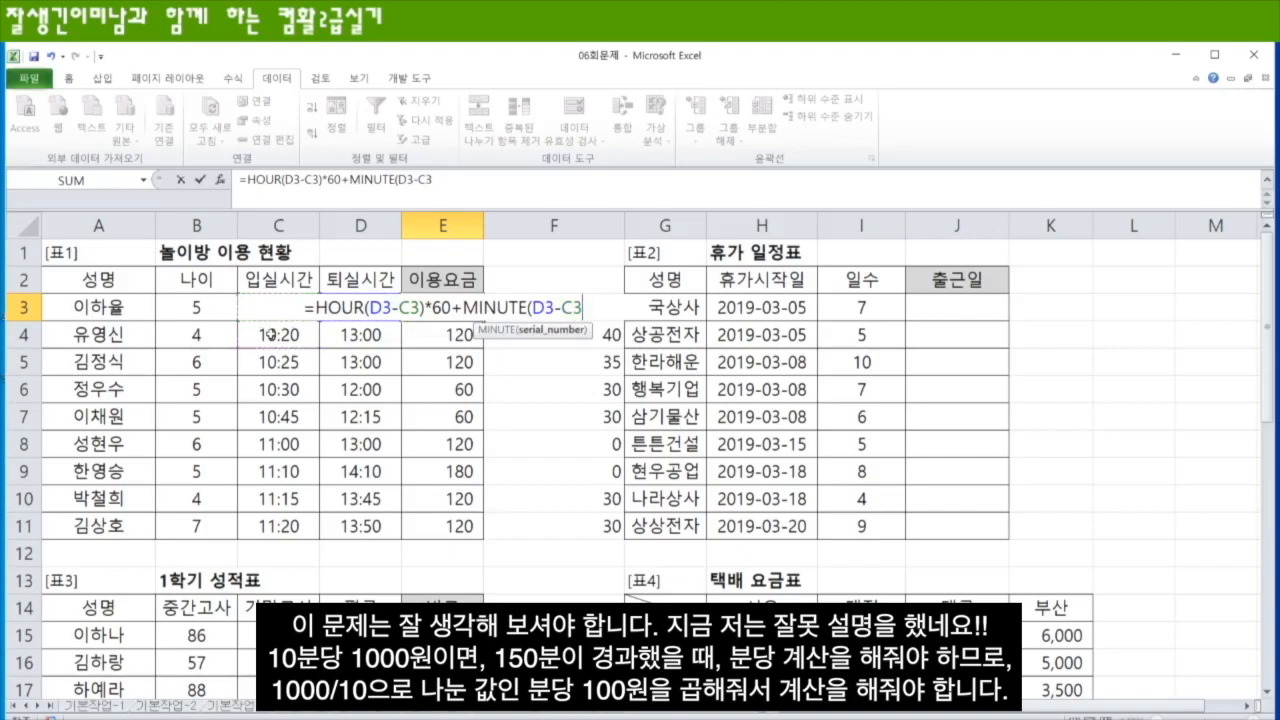
text())
key(Return)
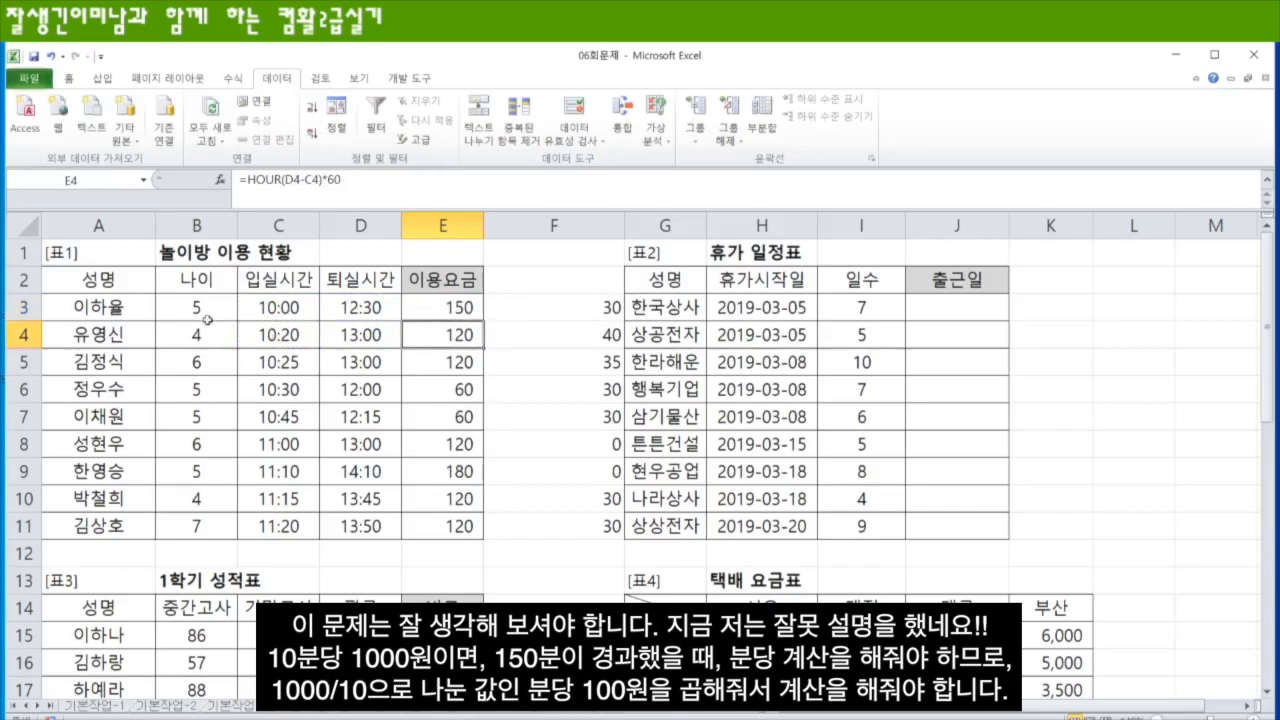
click(452, 312)
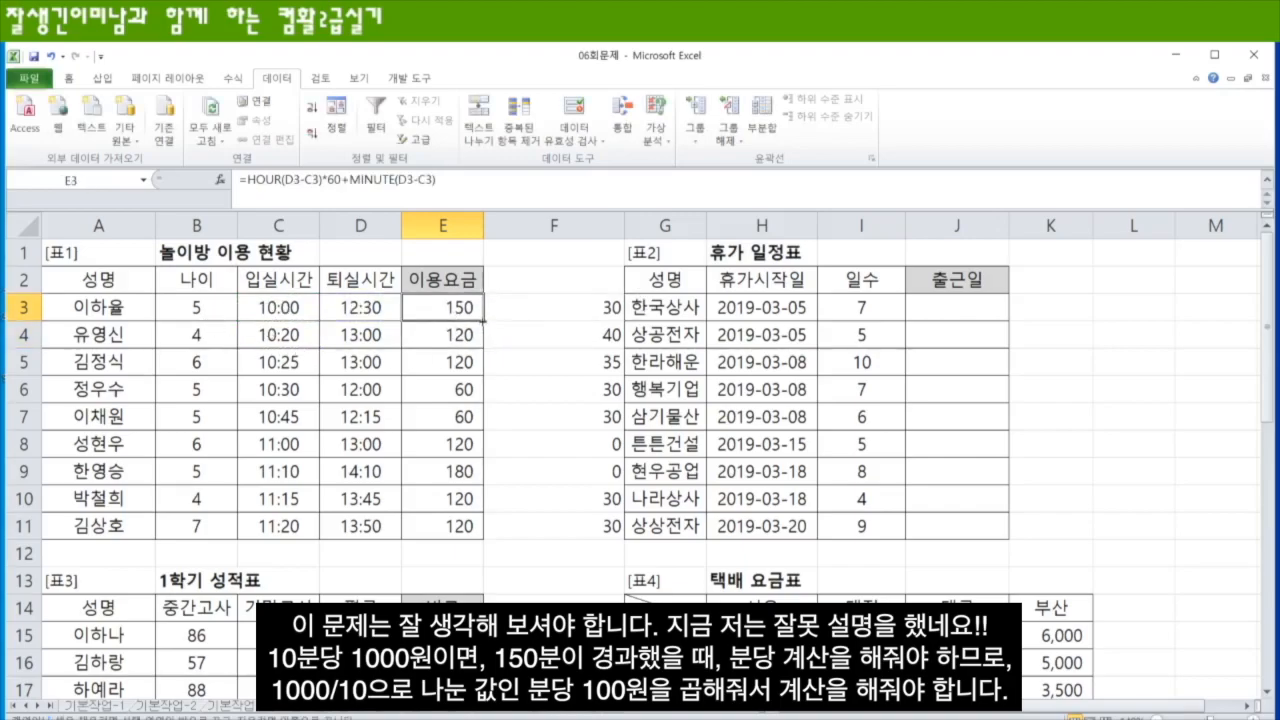
double_click(483, 321)
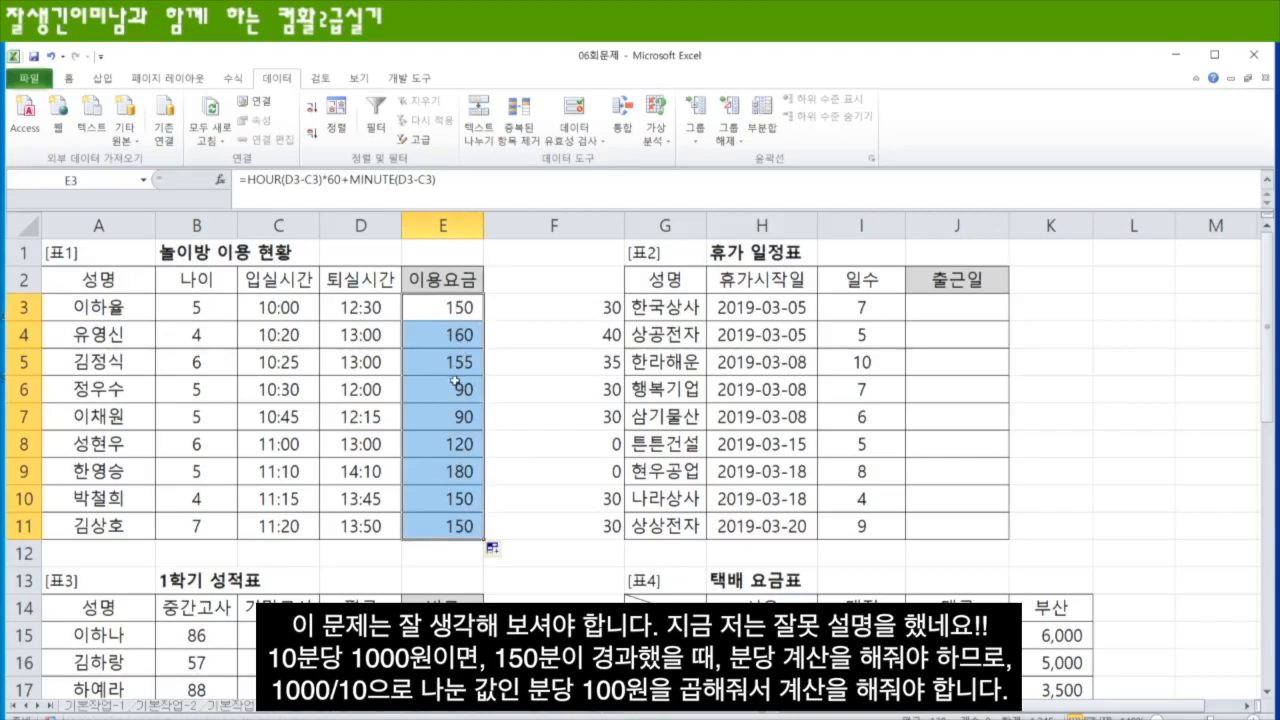
- Append *100 to the 이용요금 formula and apply it to the whole range E3:E11
double_click(468, 307)
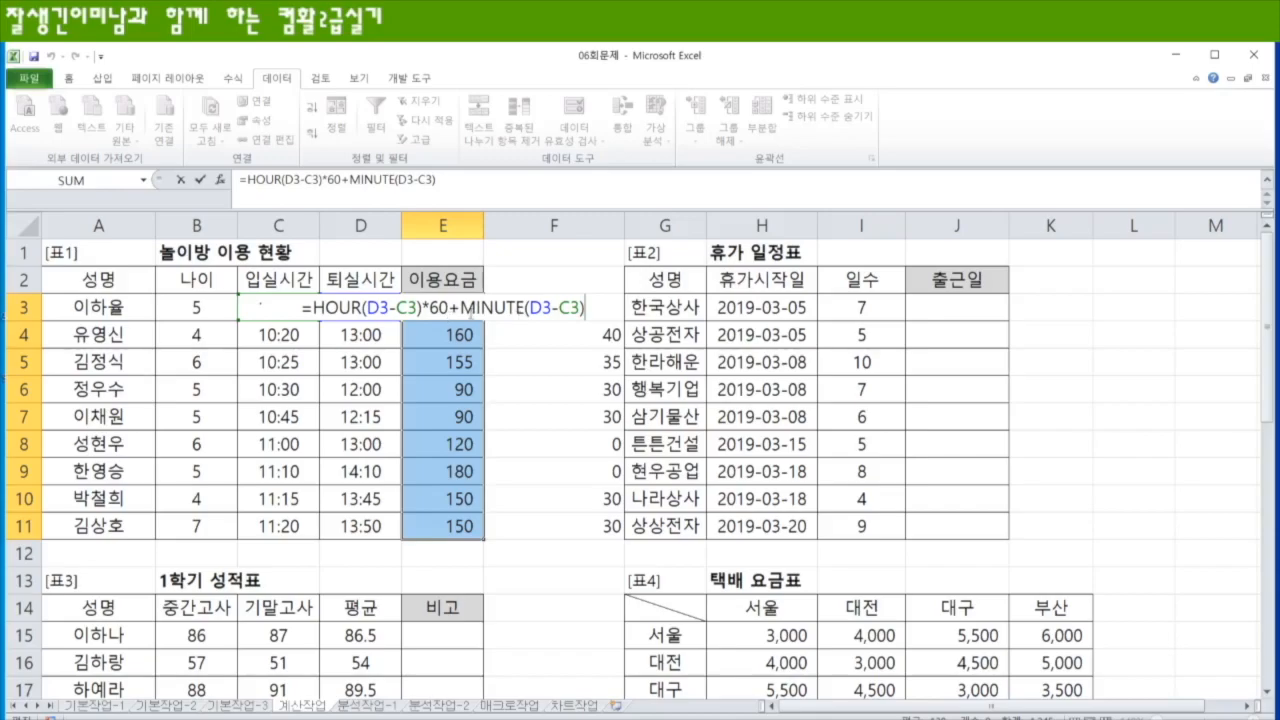
text(*)
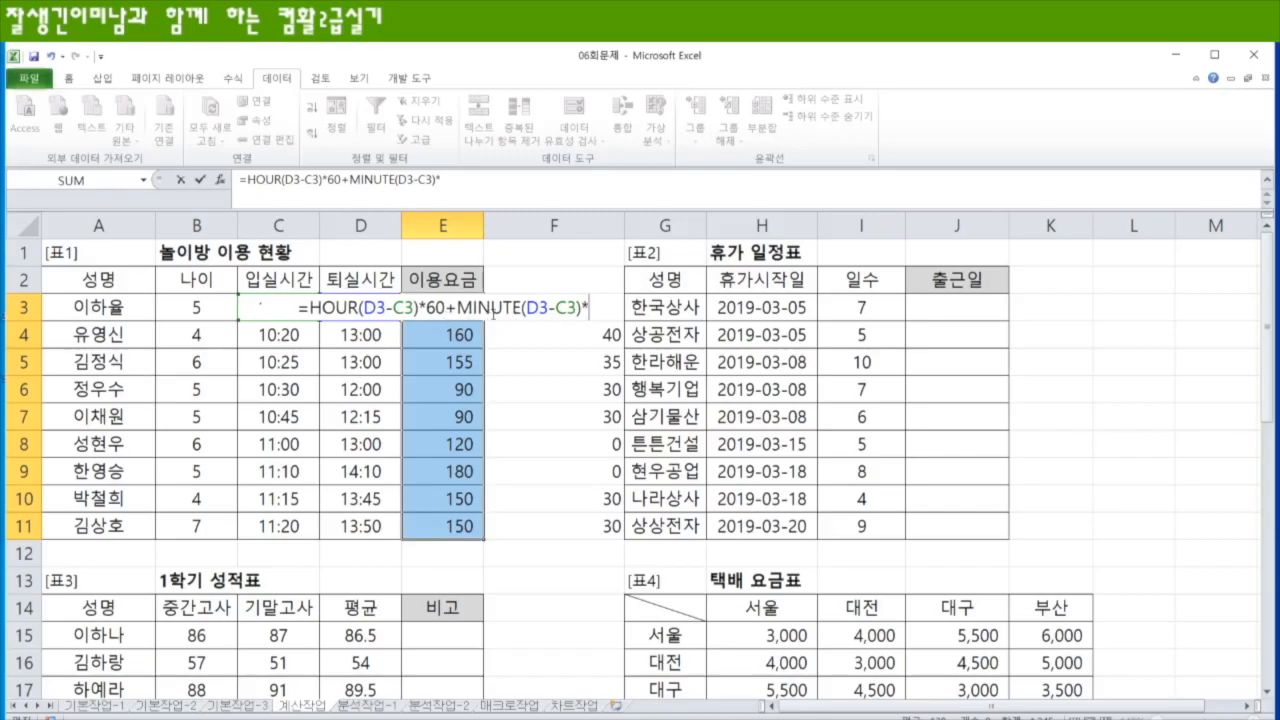
text(100)
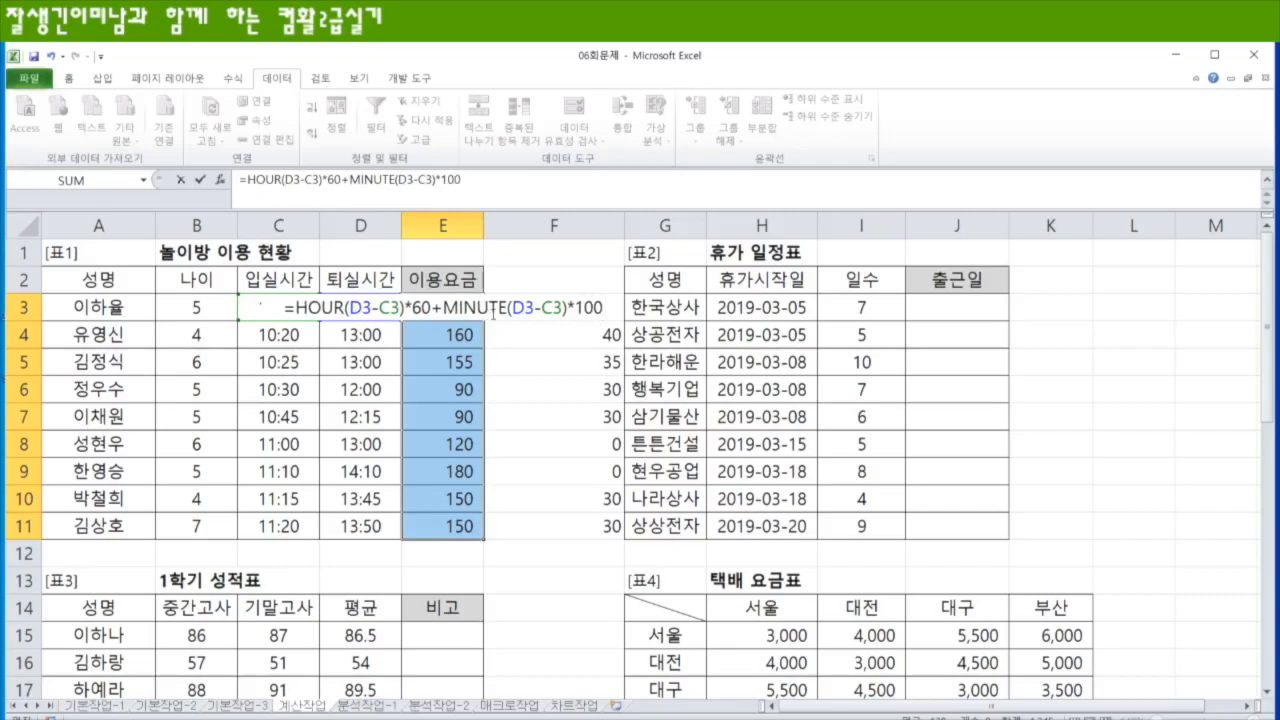
key(ctrl+Return)
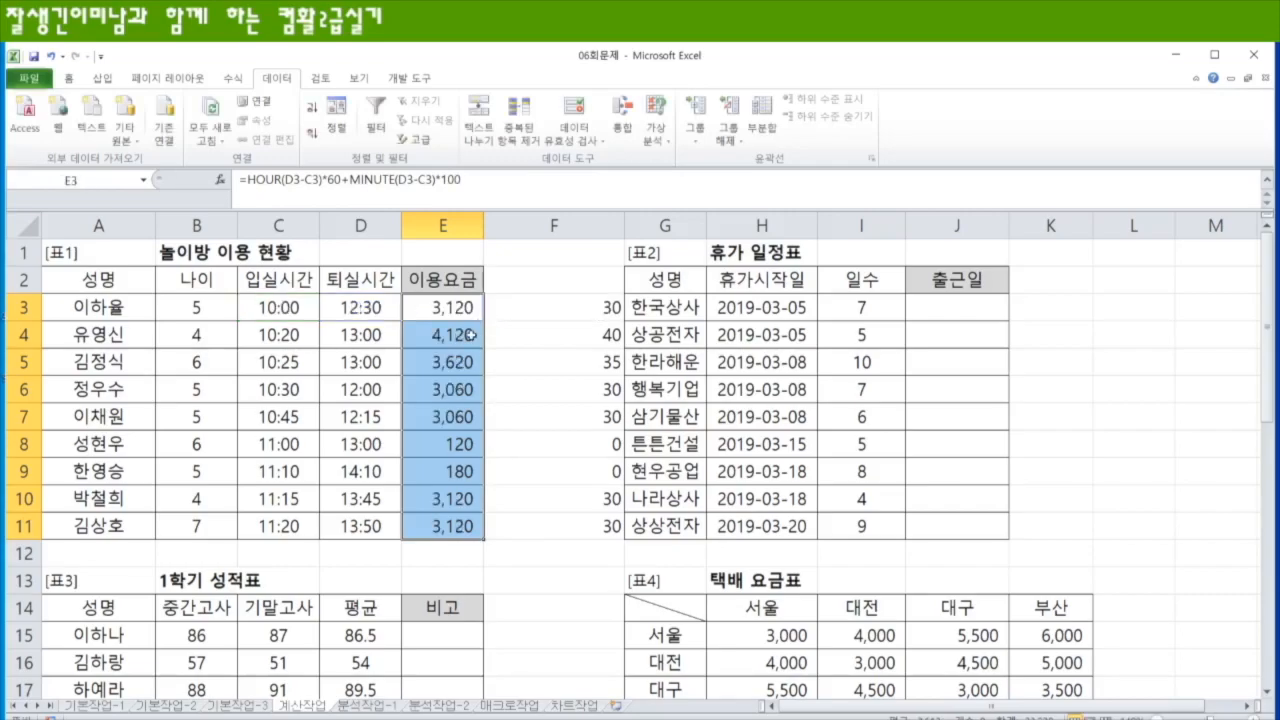
- Parenthesize the minutes sum in E3 so it reads =(HOUR(D3-C3)*60+MINUTE(D3-C3))*100, and fill it down through E11
click(463, 309)
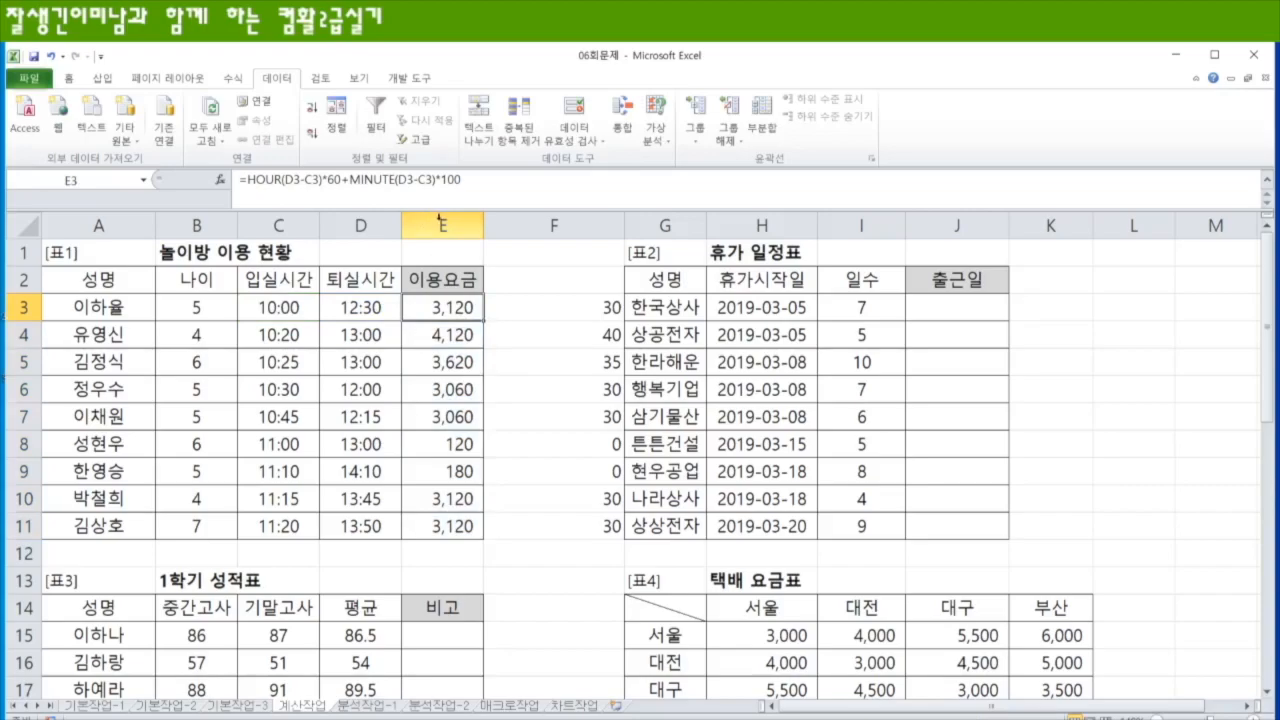
key(F2)
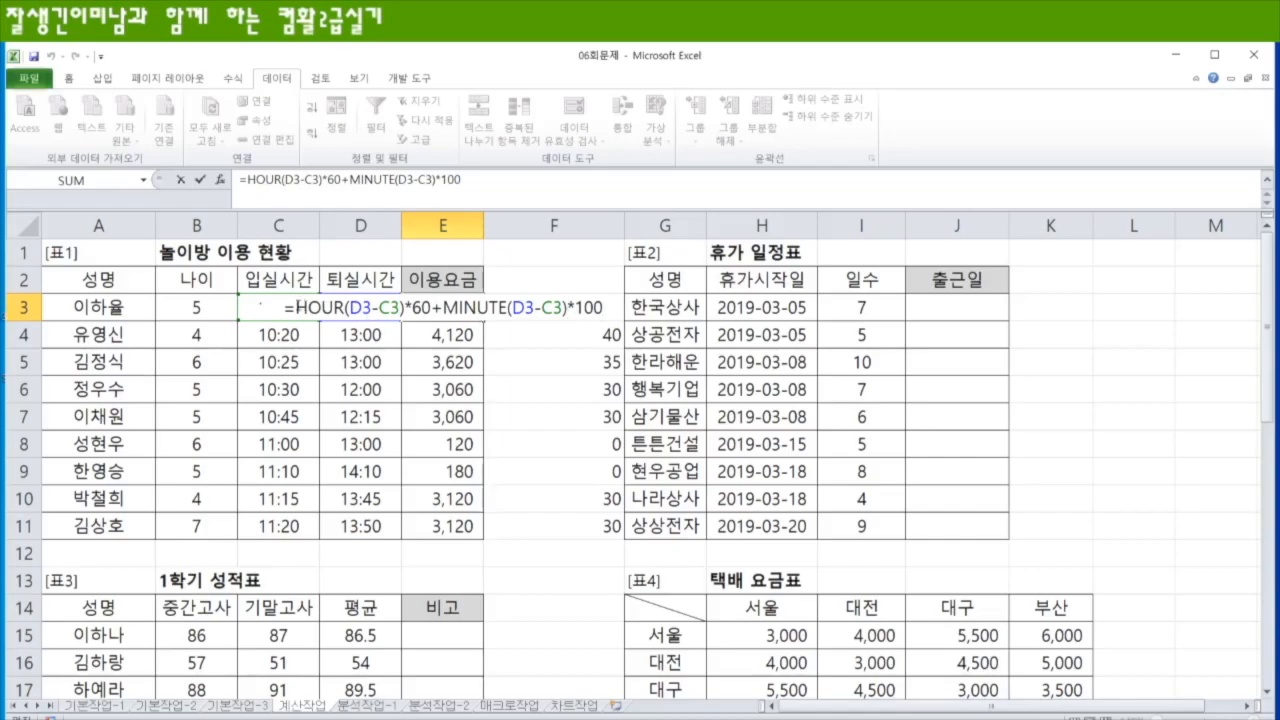
shift+click(297, 307)
click(297, 307)
text(()
click(571, 308)
text())
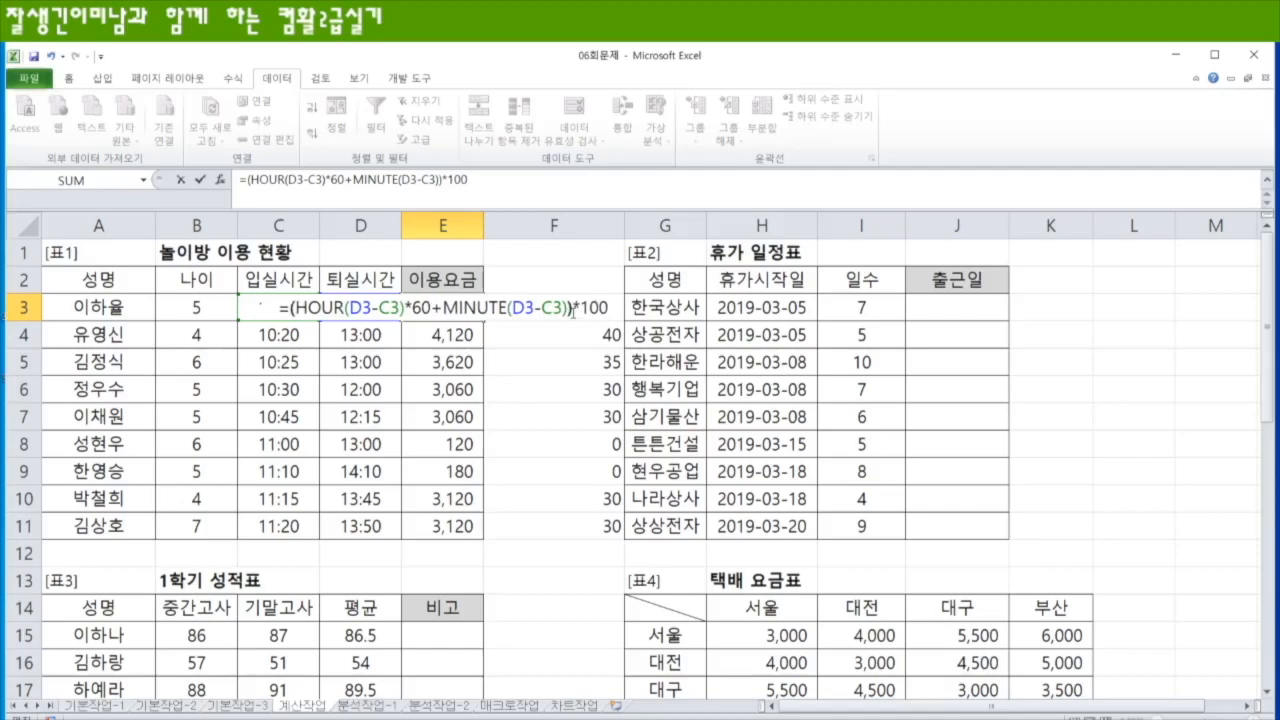
key(Return)
click(462, 310)
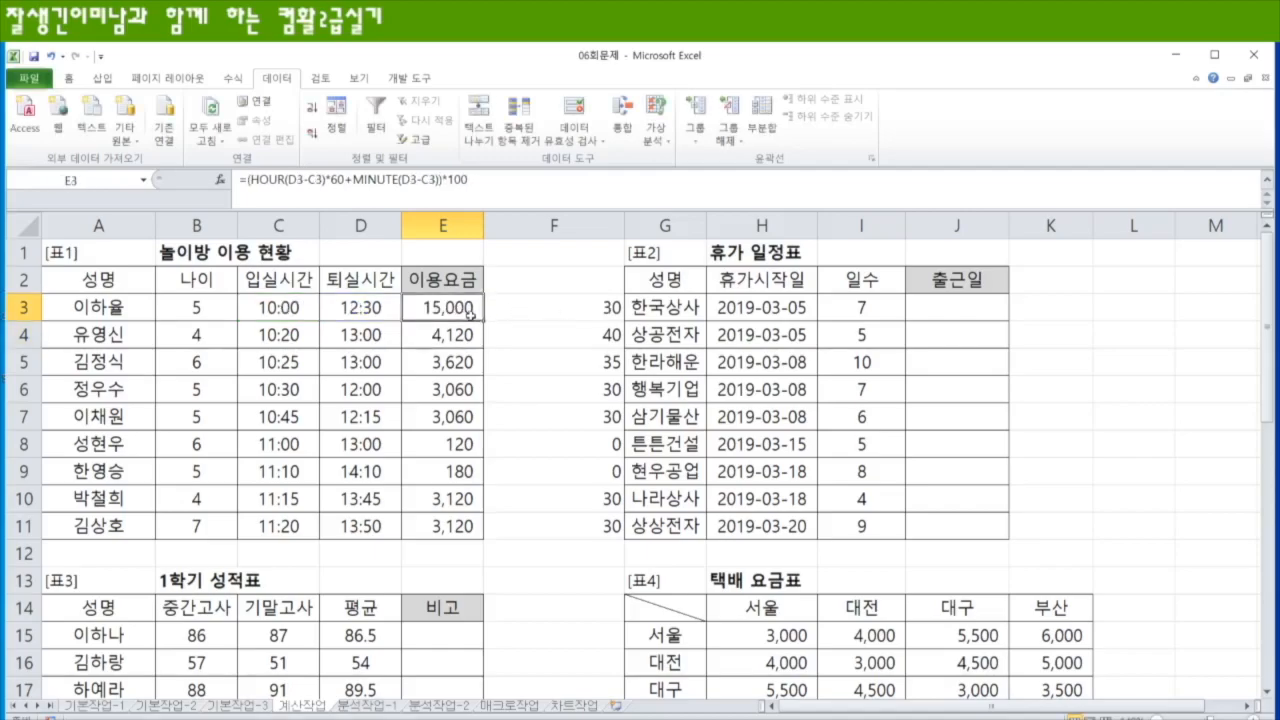
double_click(483, 321)
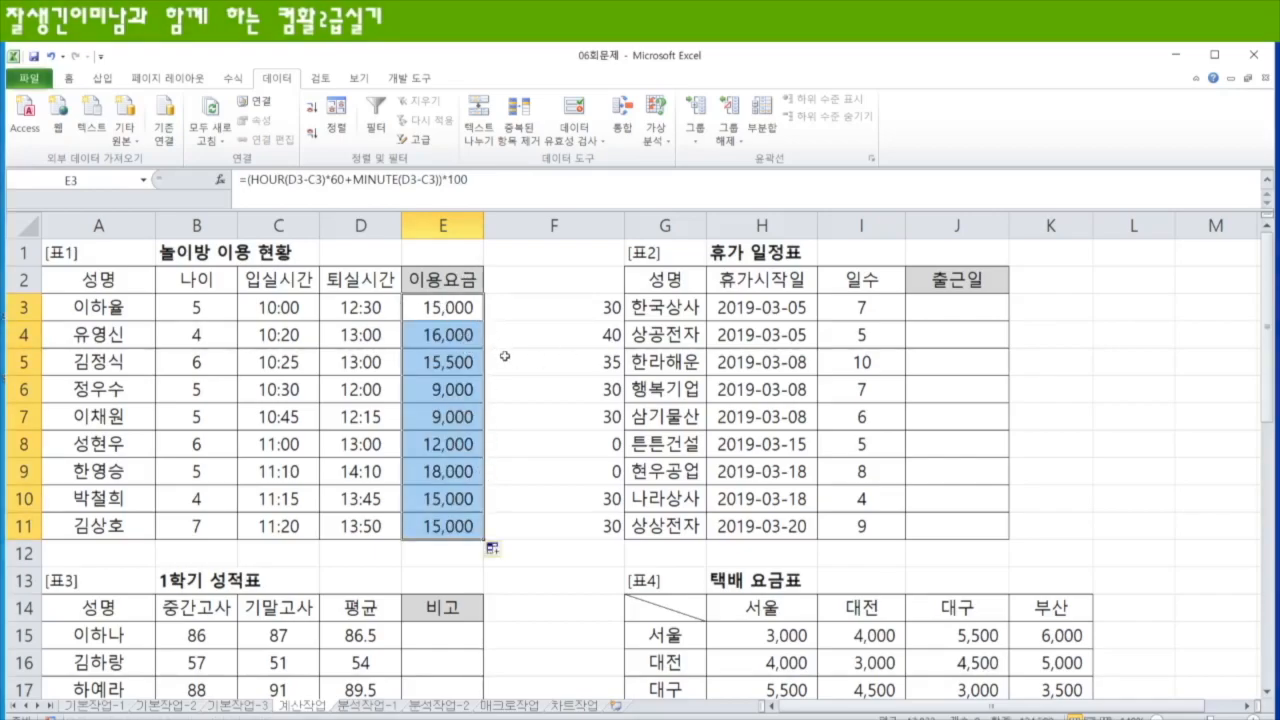
key(F2)
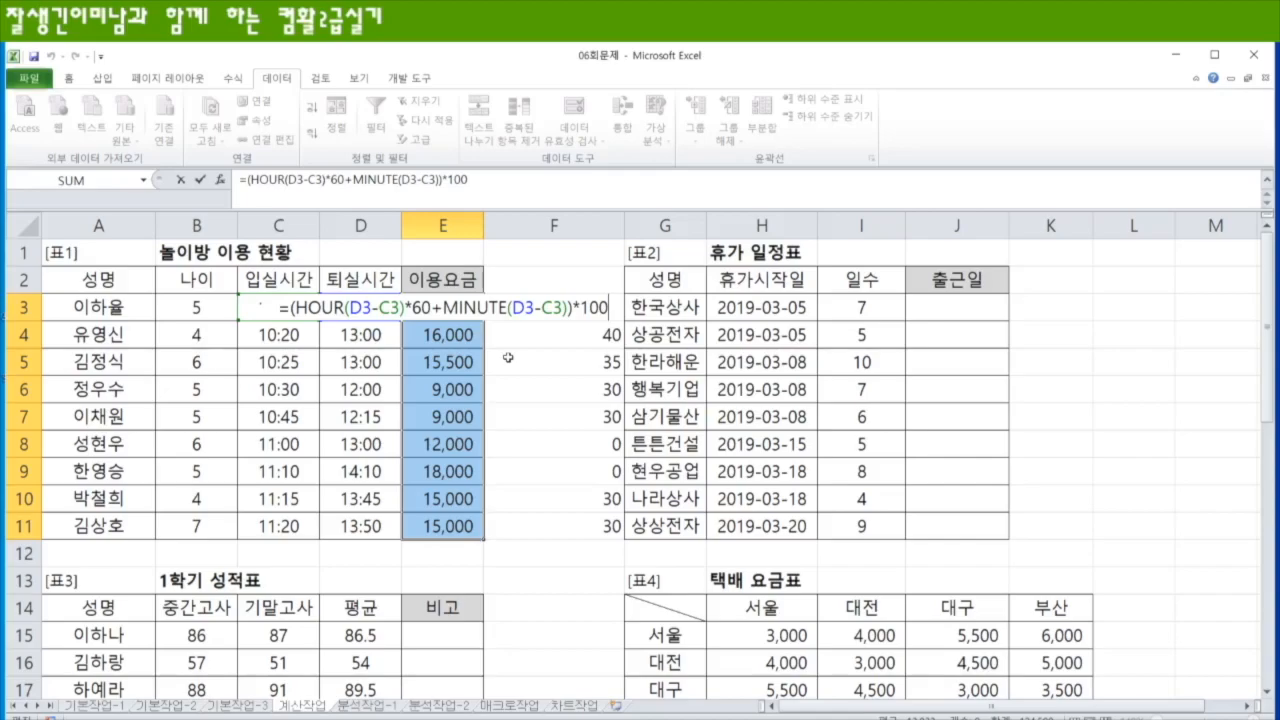
- Try the formula =EDATE(H3,I3) in the first 출근일 cell, J3, and clear the cell again
click(961, 311)
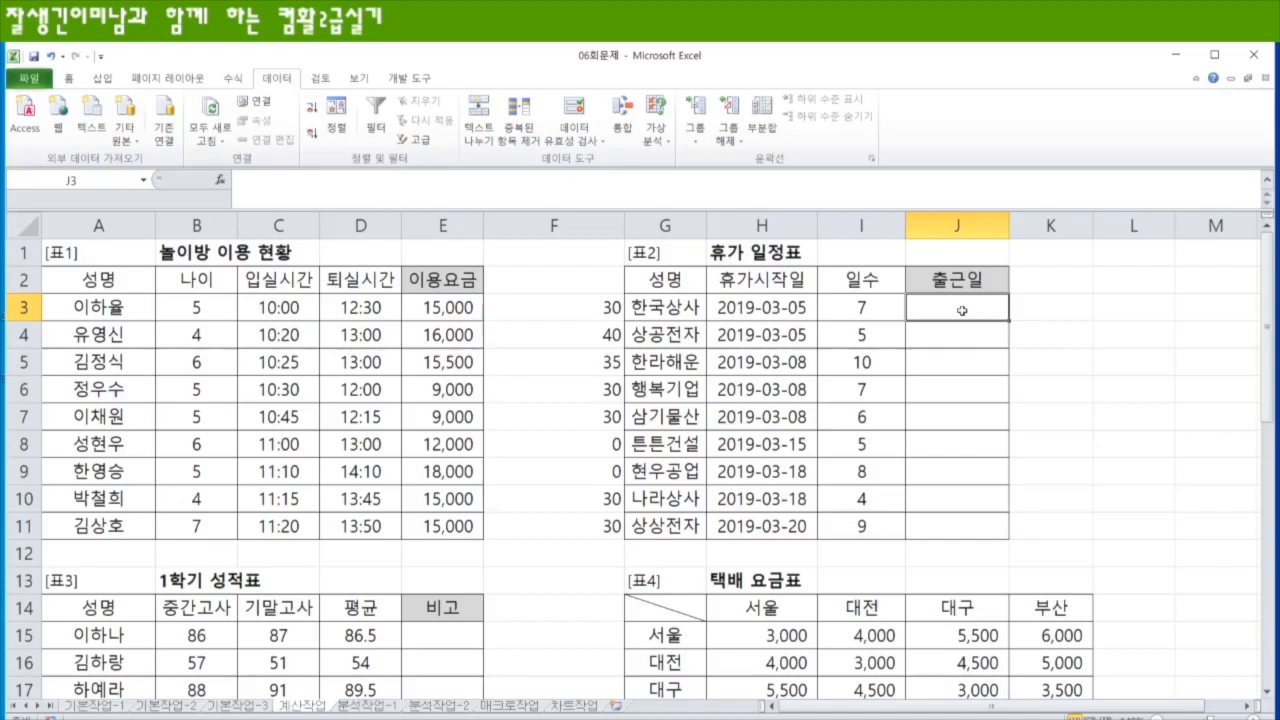
text(=e)
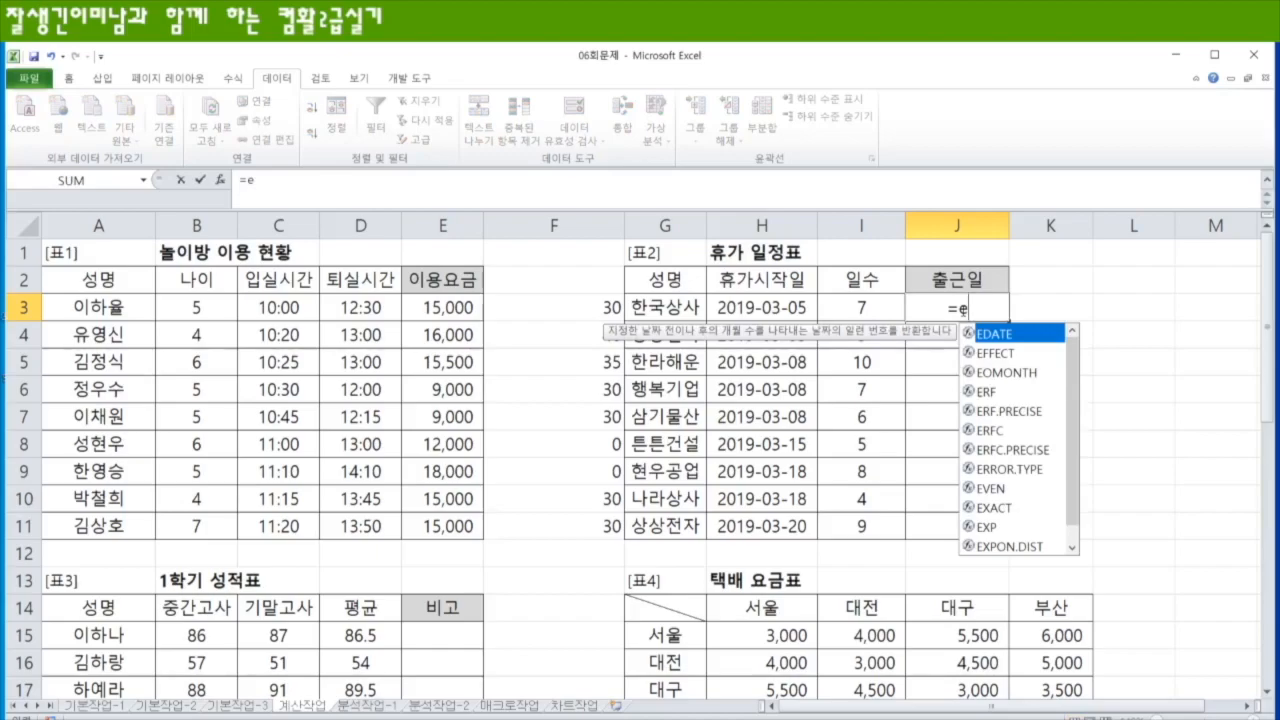
key(Tab)
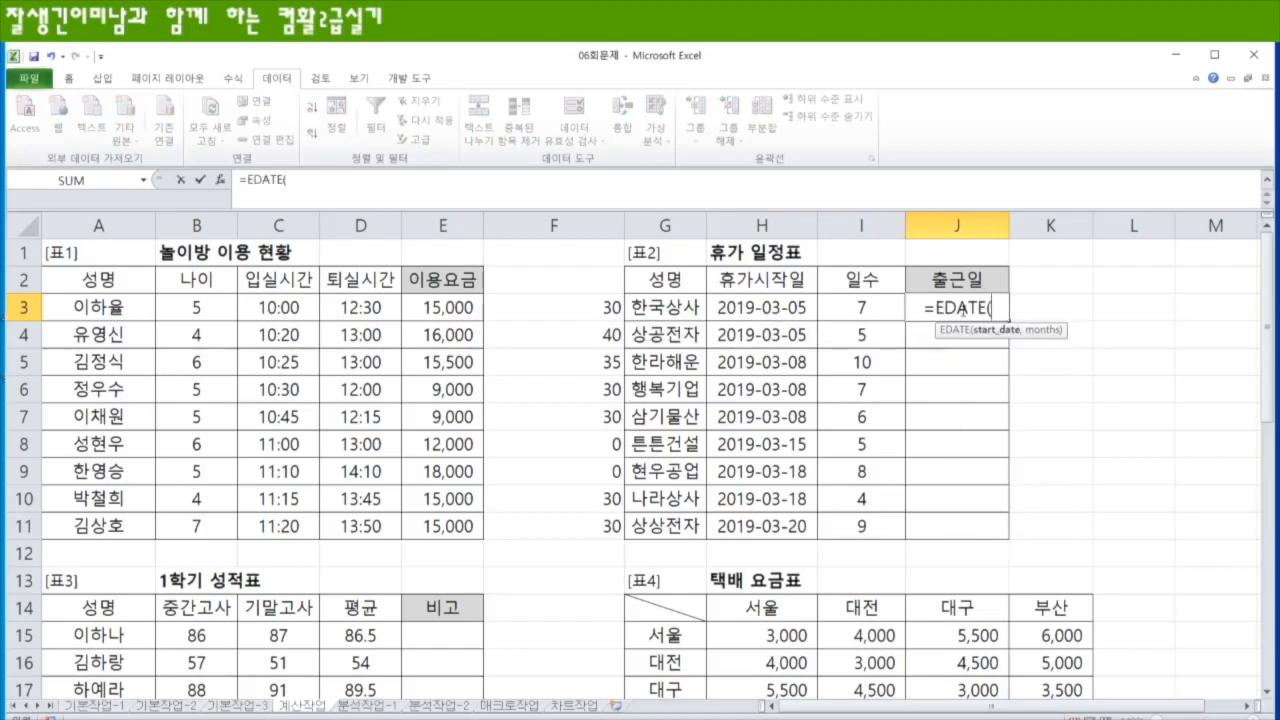
click(762, 313)
text(,)
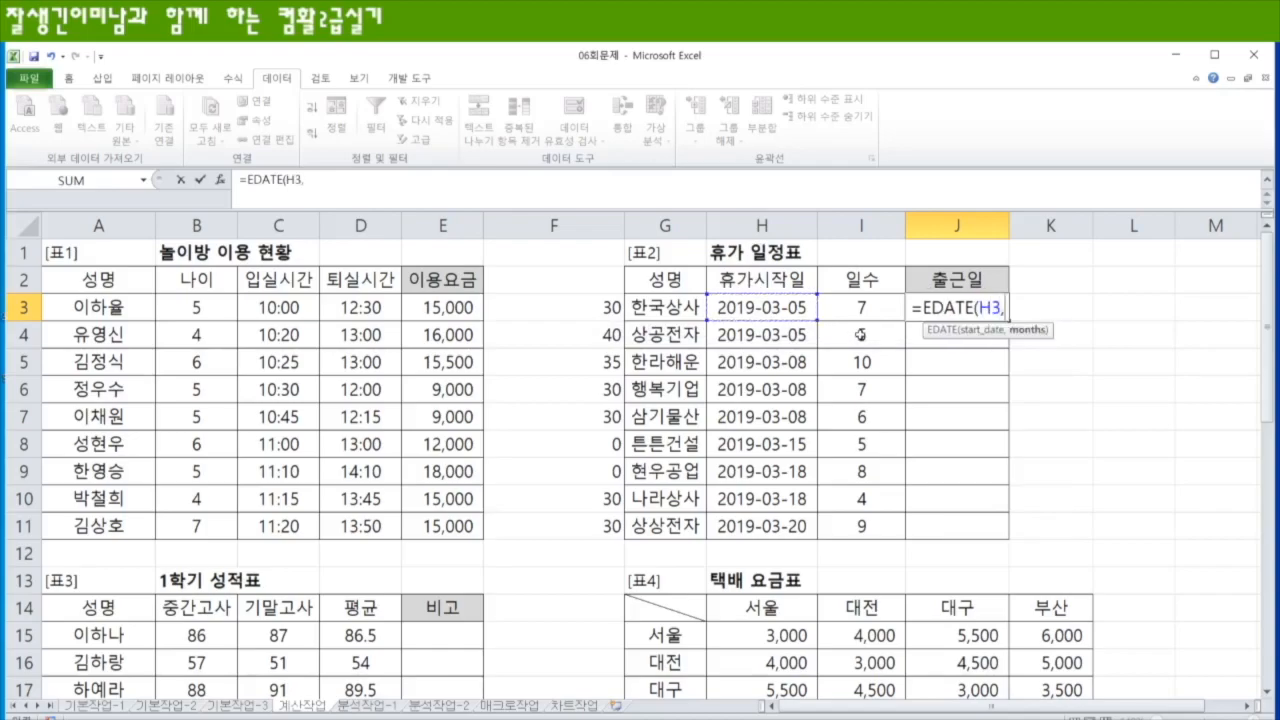
click(862, 305)
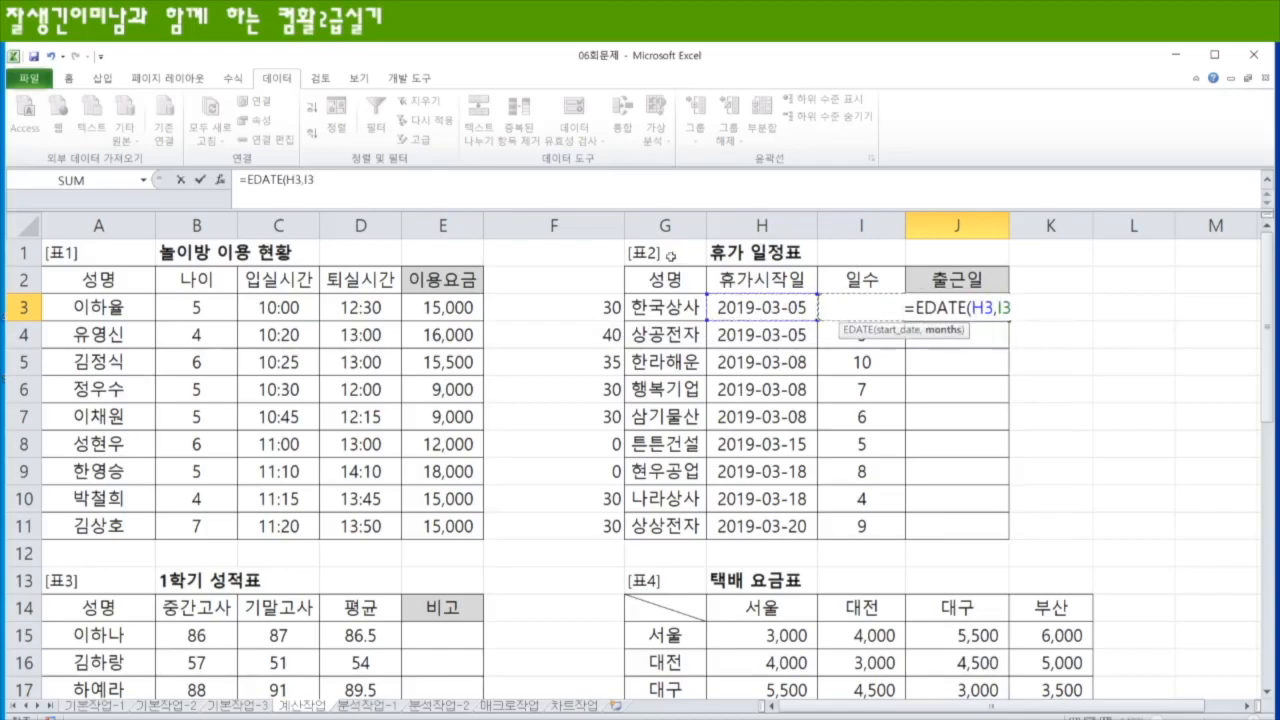
text())
key(Return)
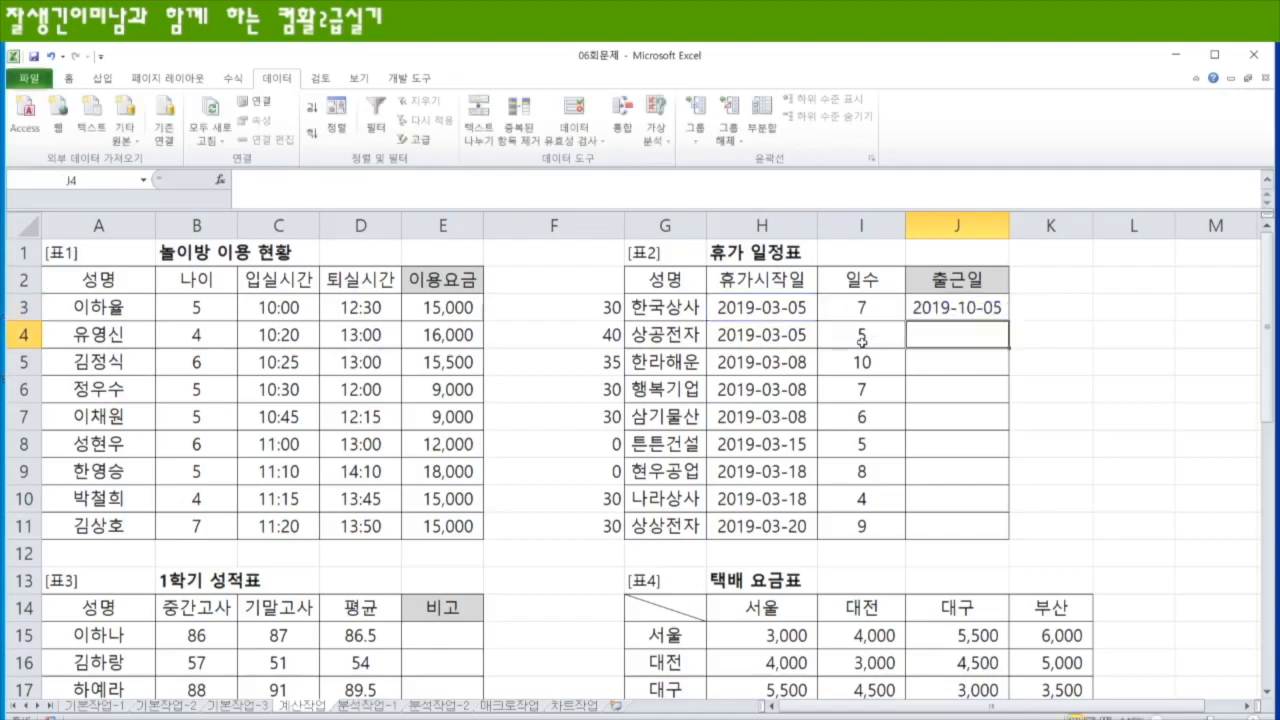
click(969, 305)
key(Delete)
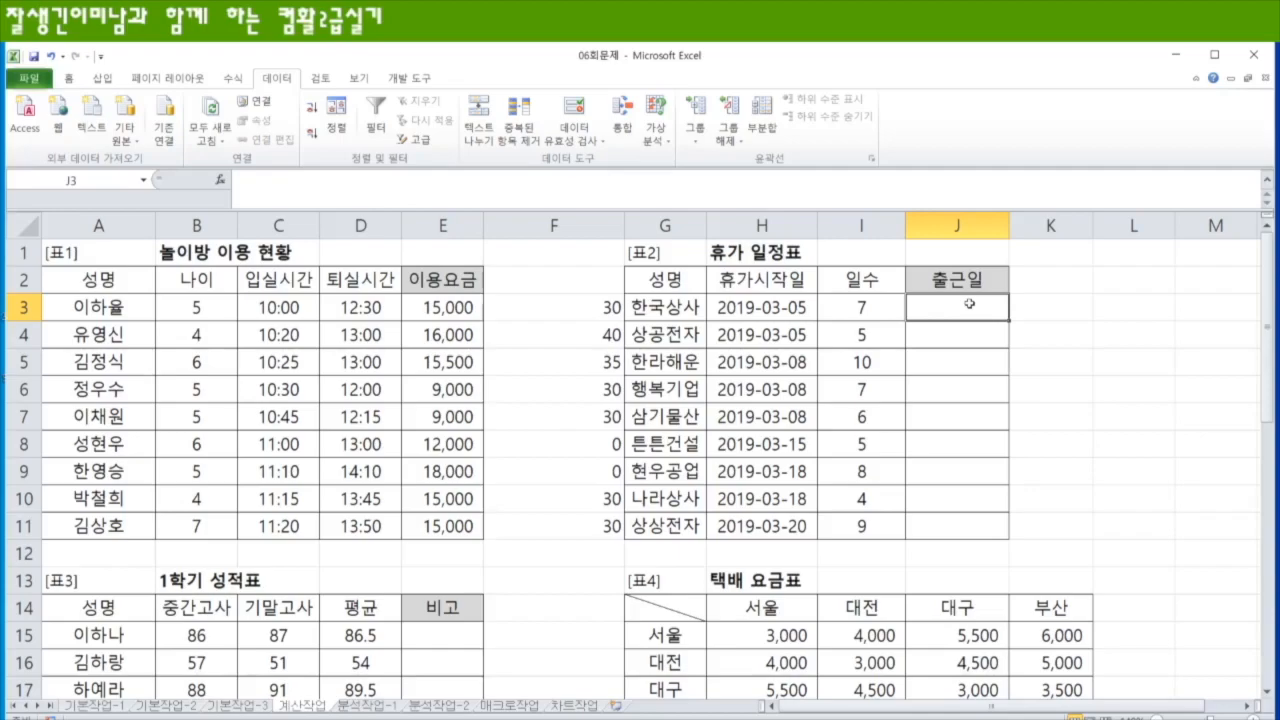
text(=da)
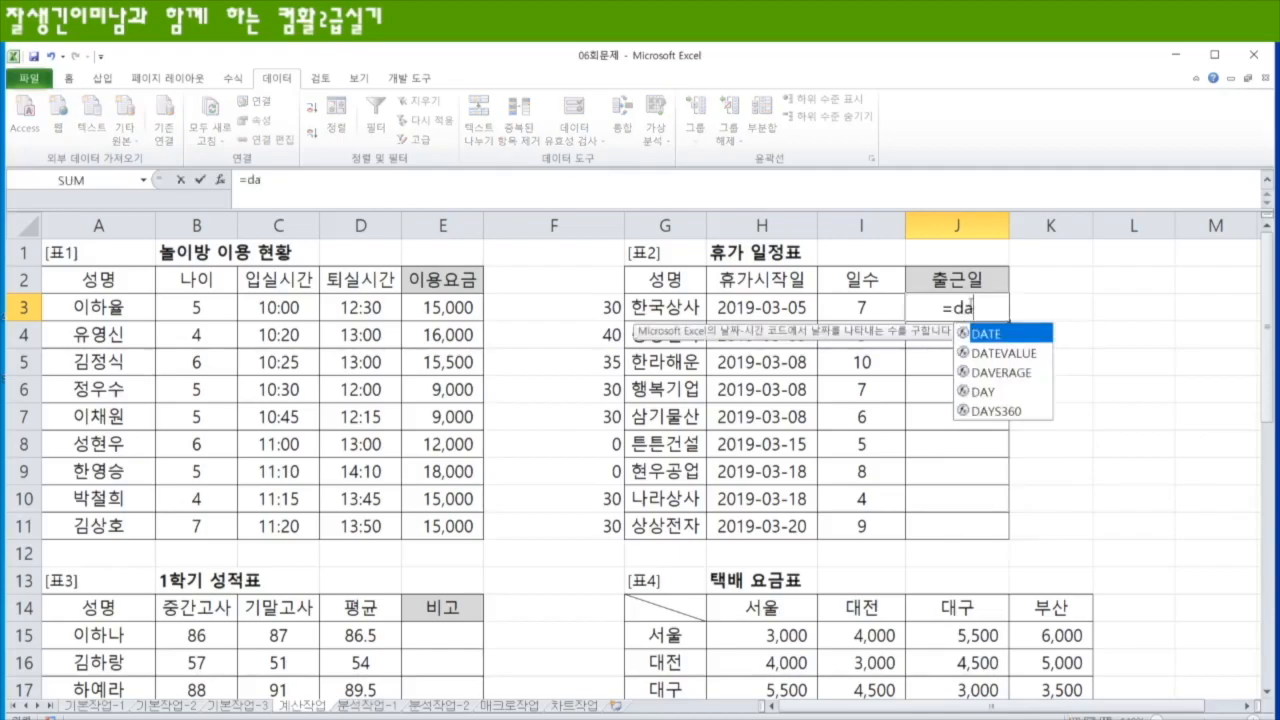
key(Down)
key(Down)
key(Down)
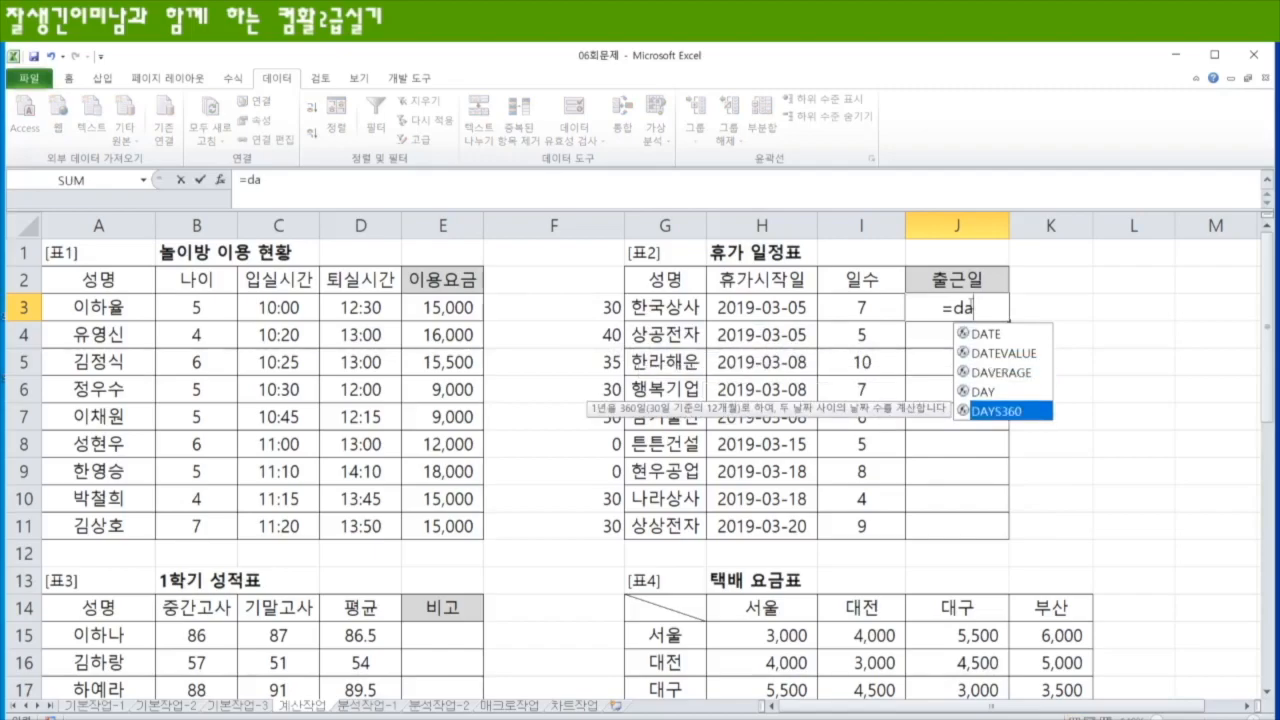
key(Tab)
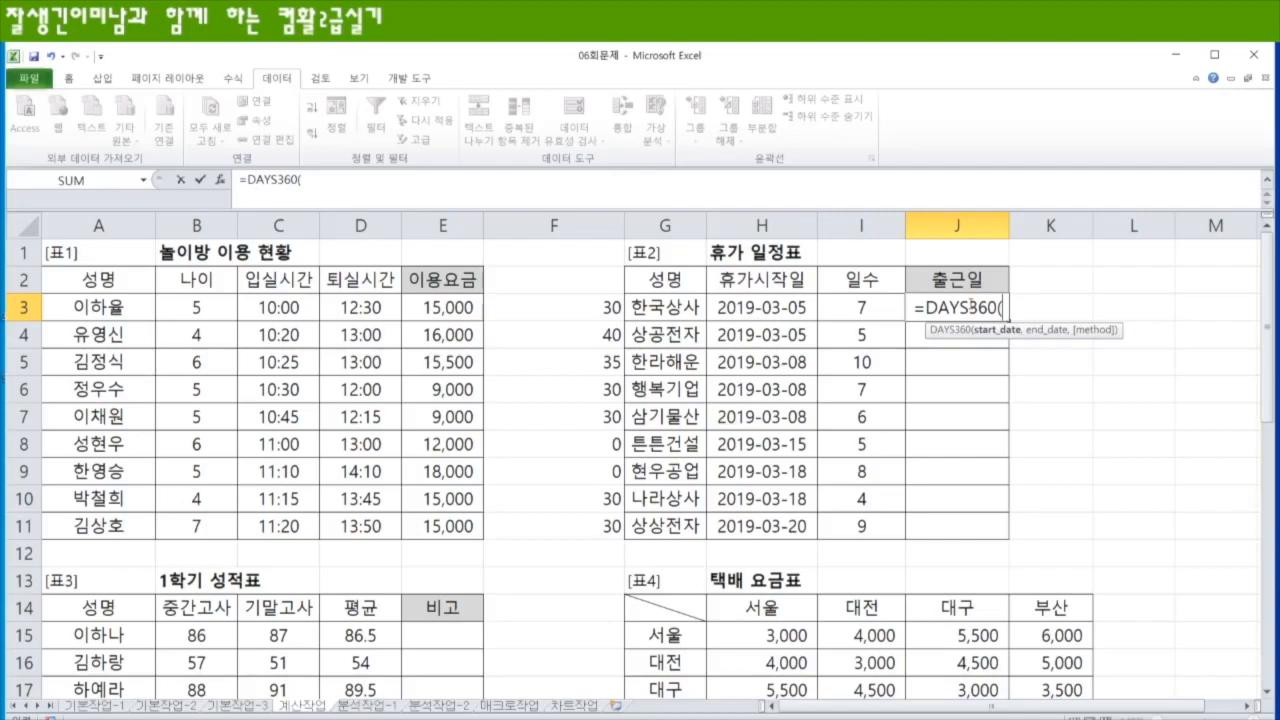
key(Escape)
- Enter =WORKDAY(H3,I3) in J3 and fill it down the 출근일 column through J11
text(=wo)
key(Down)
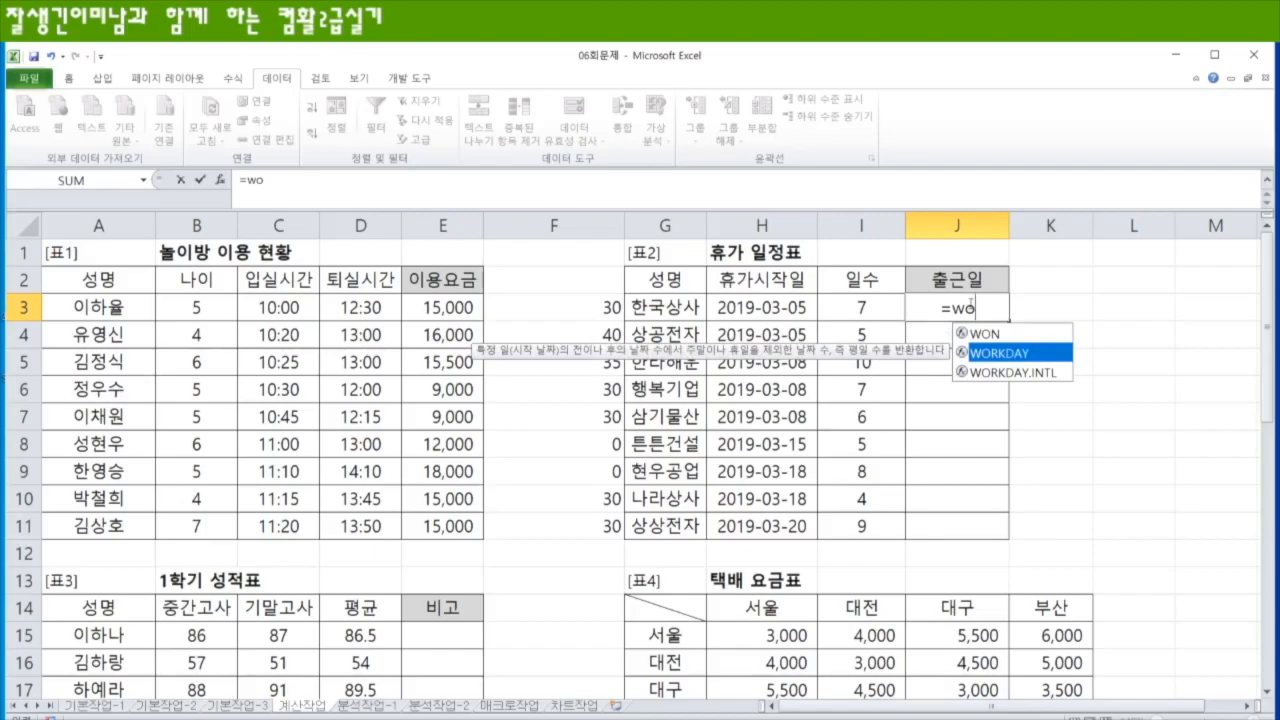
key(Tab)
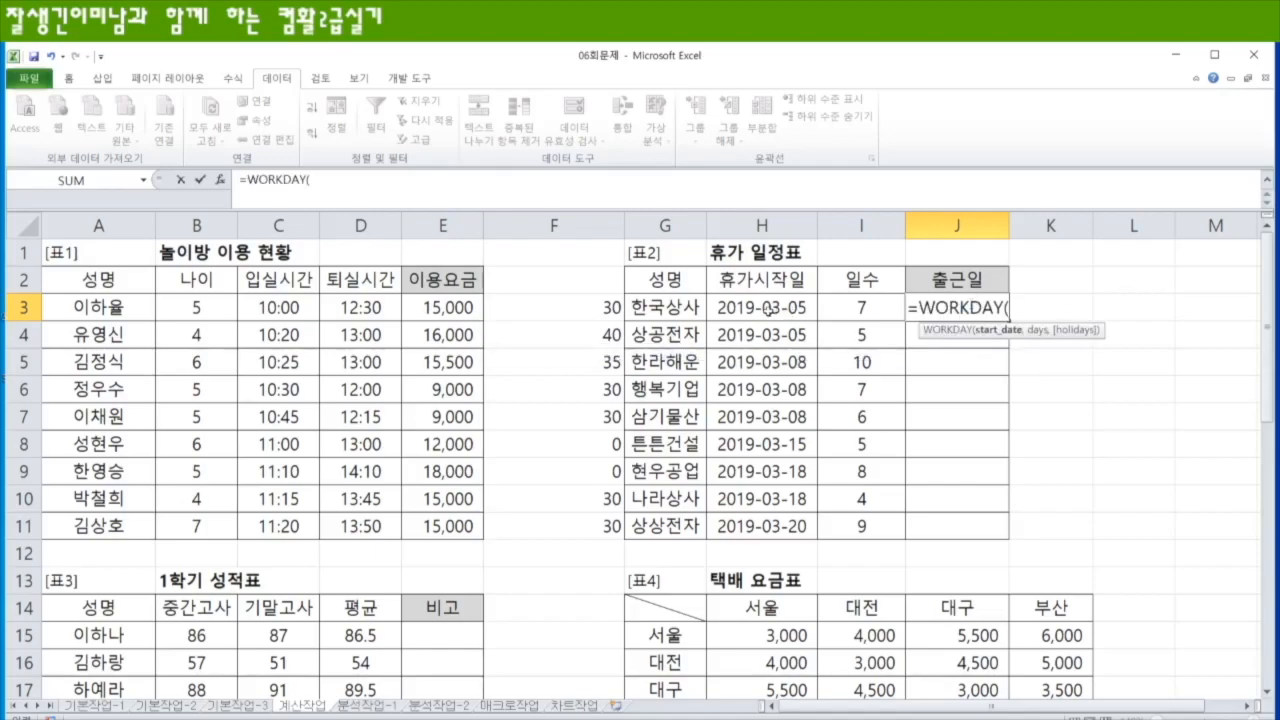
click(768, 307)
text(,)
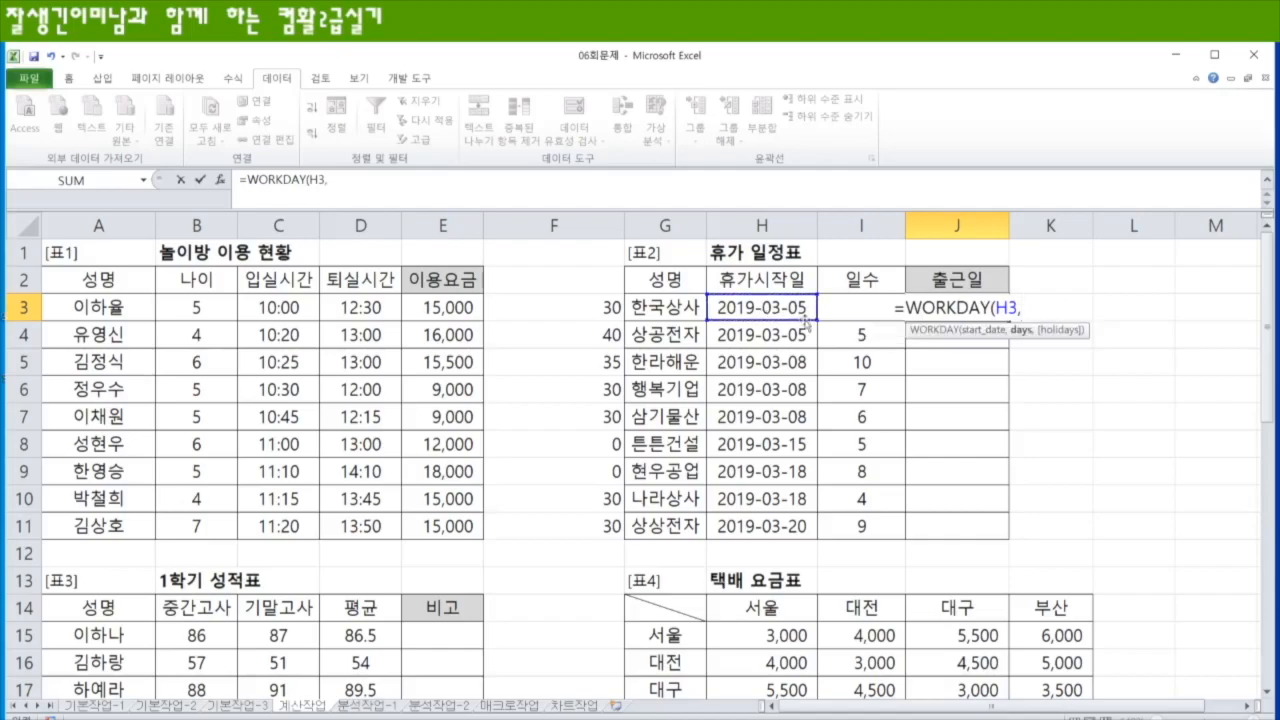
click(832, 337)
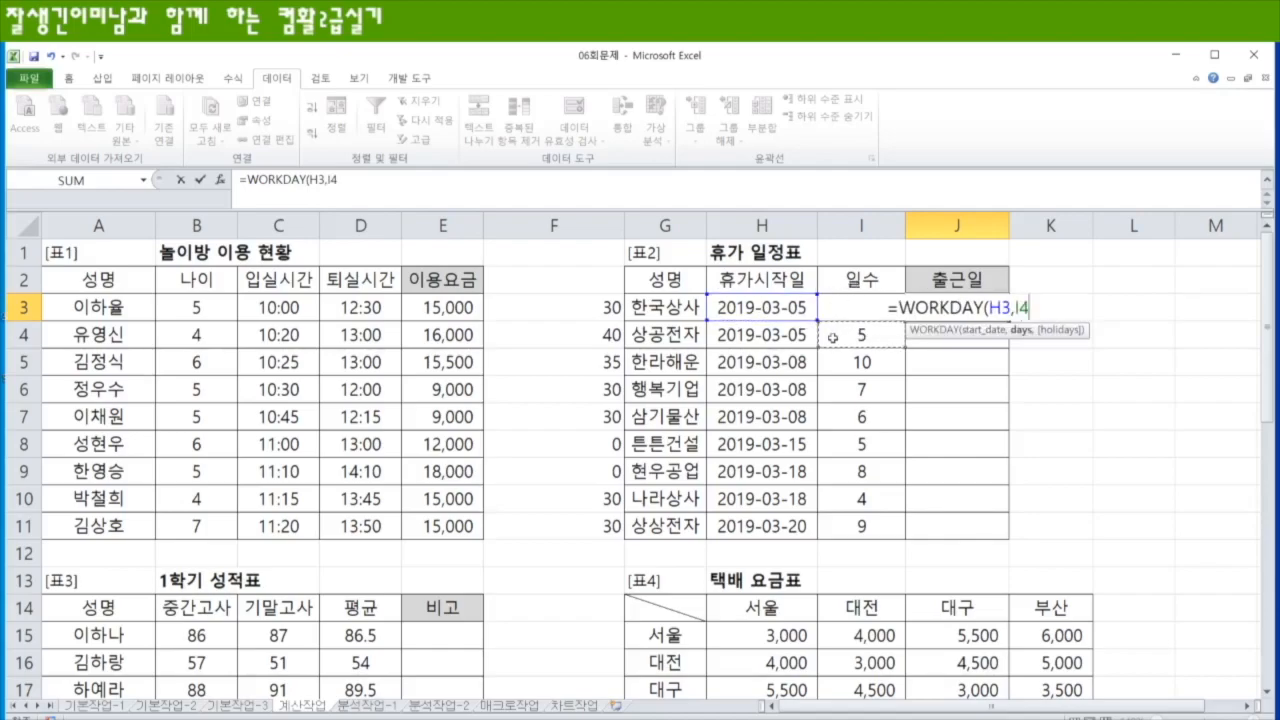
key(Up)
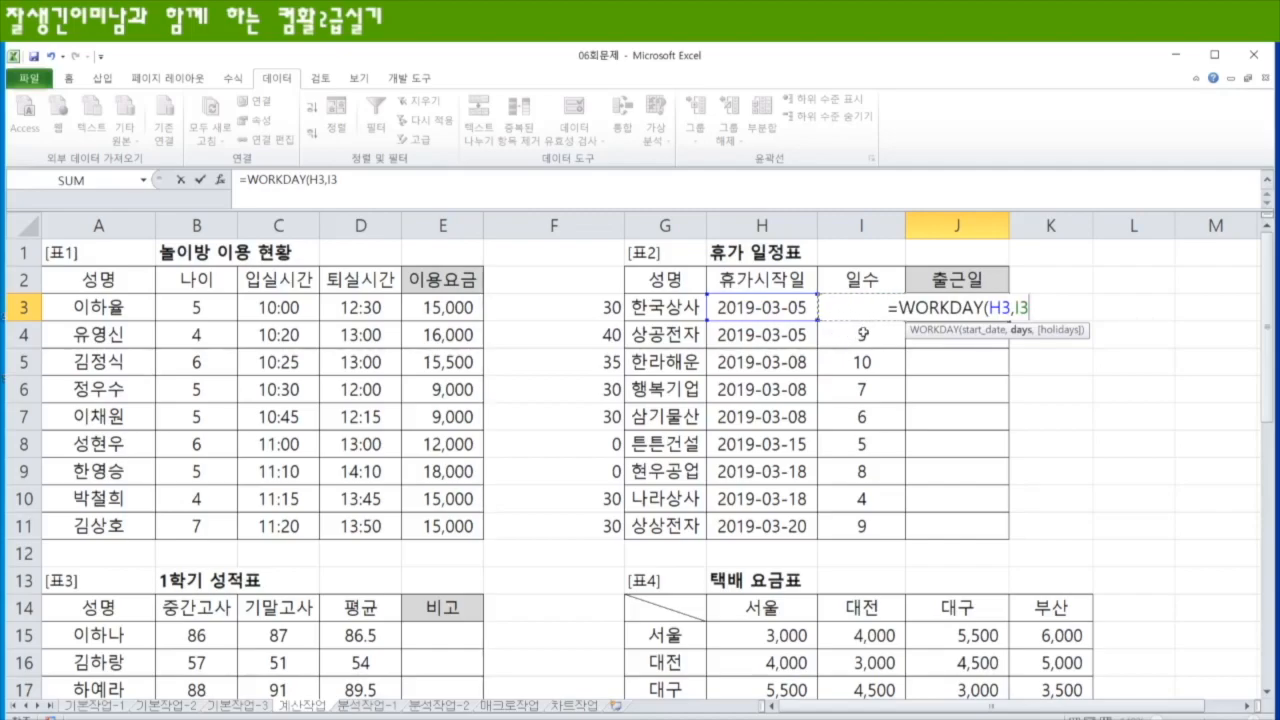
text())
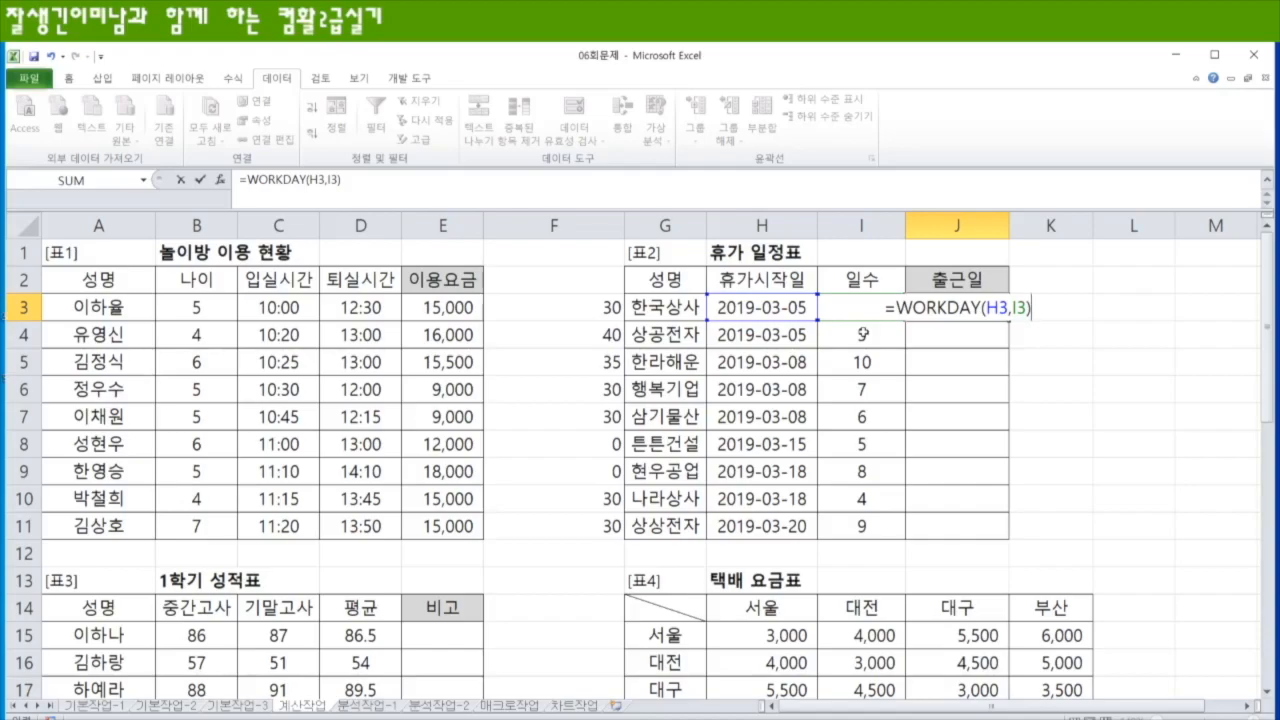
key(Return)
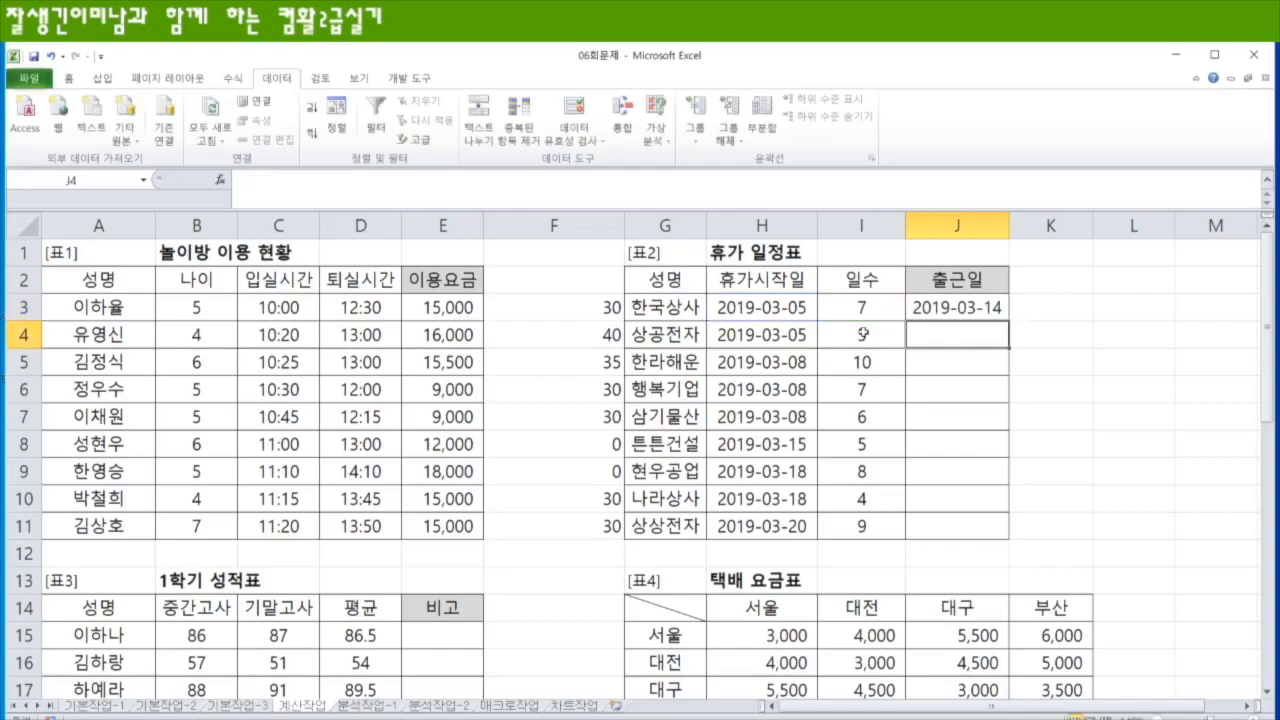
click(978, 307)
double_click(1002, 316)
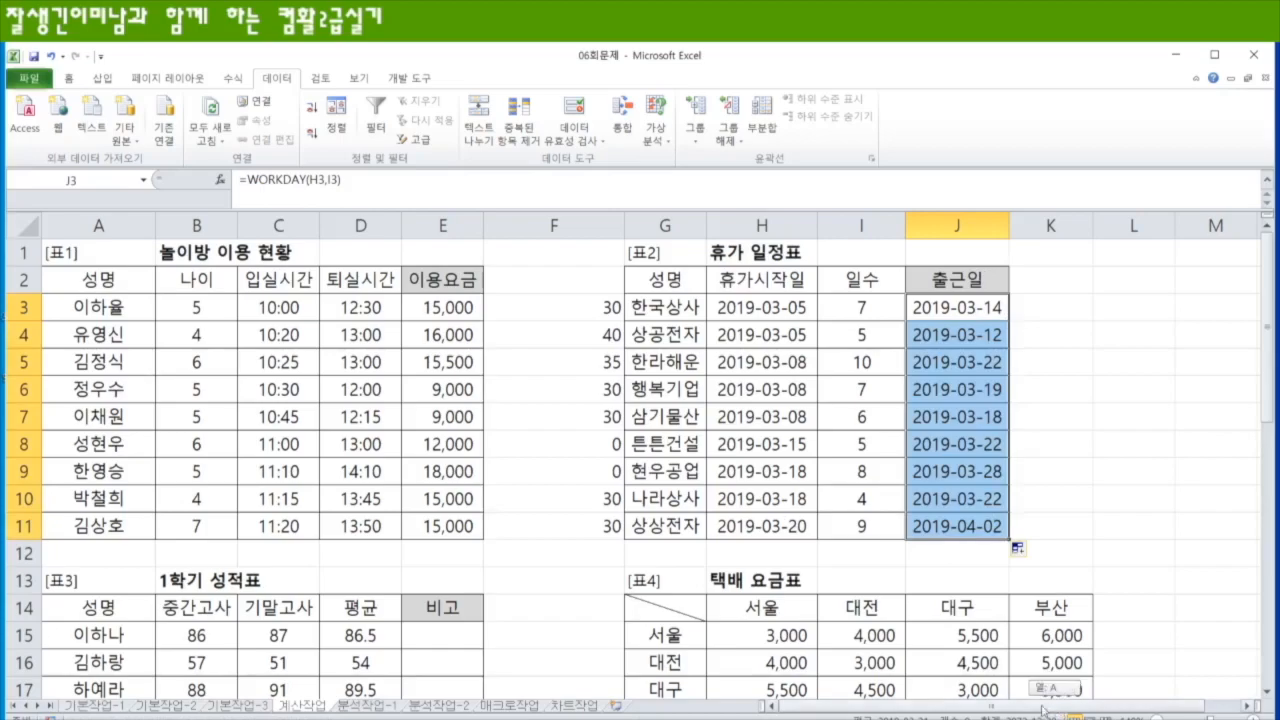
- Try the MEDIAN function in the 비고 cell E15 of 표3 with the formula =MEDIAN(H15:K18)
scroll(555, 625, down, 4)
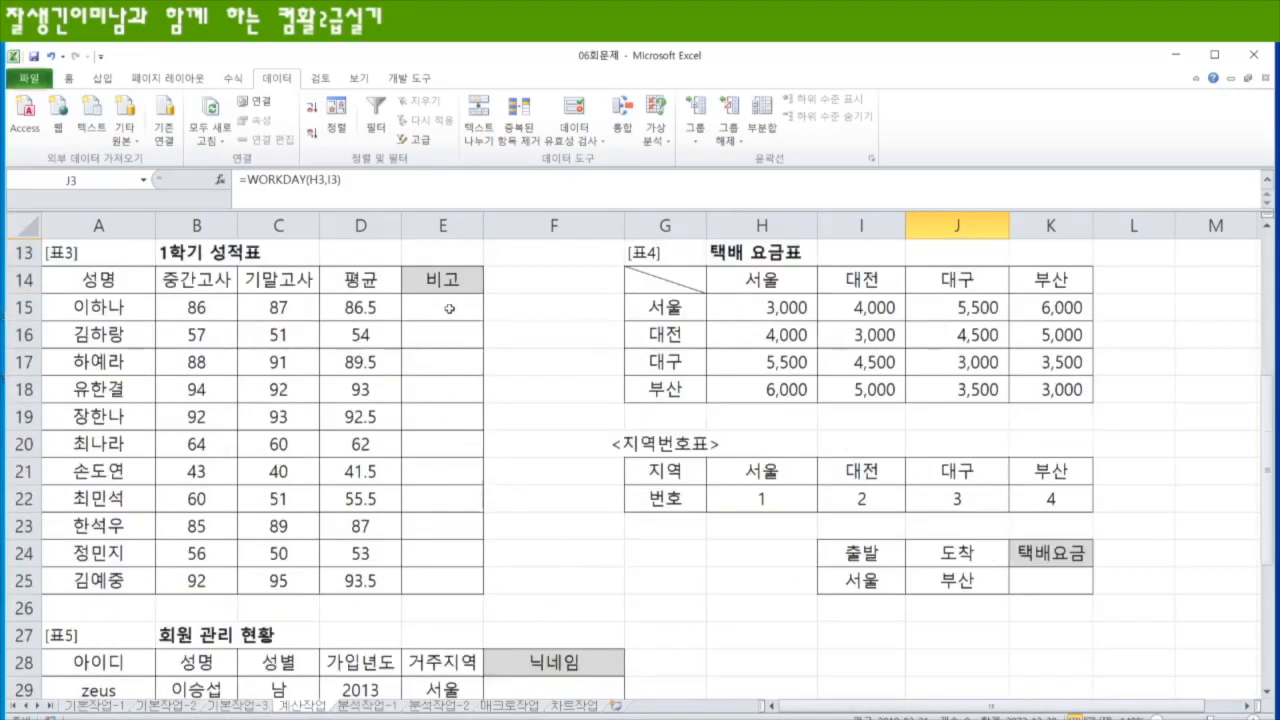
click(449, 310)
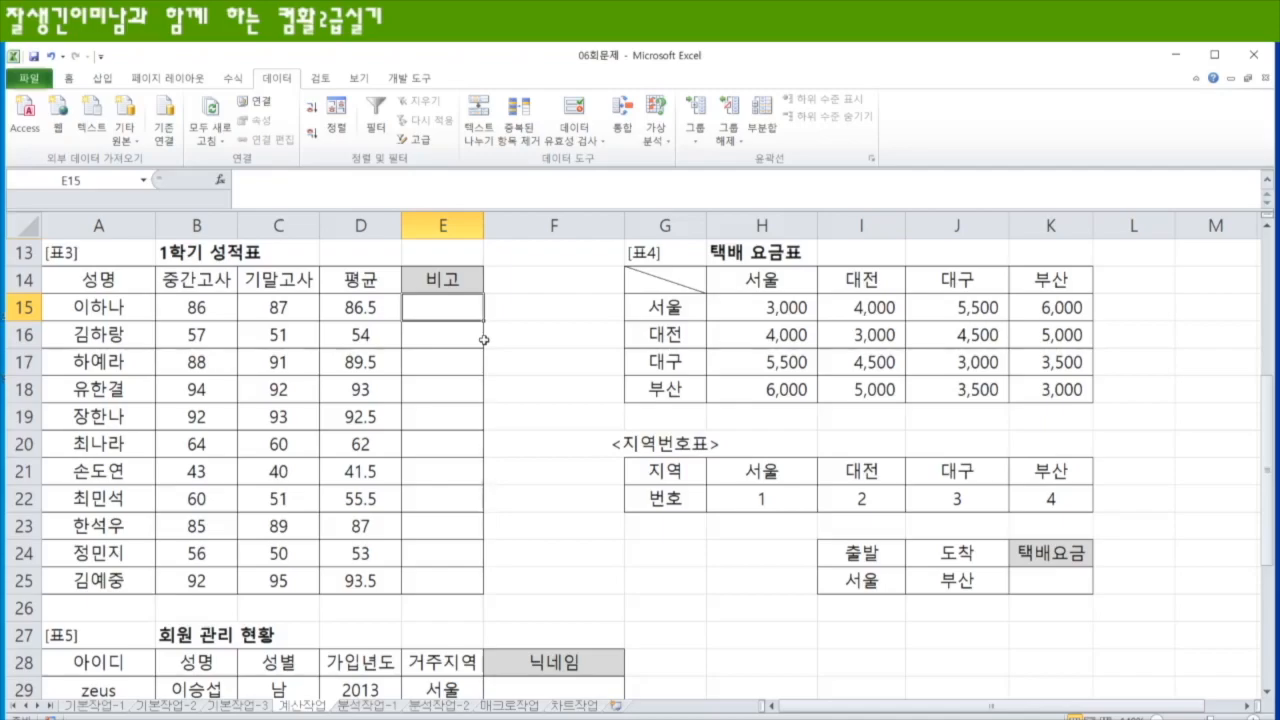
text(=md)
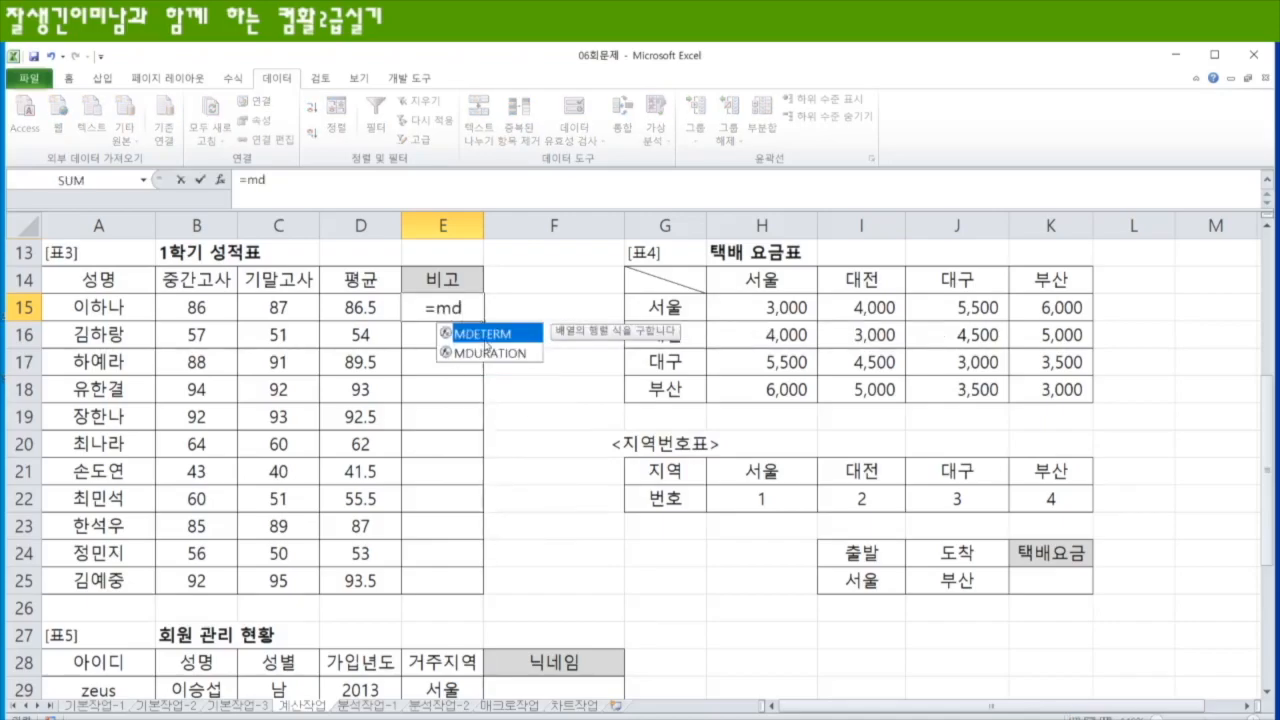
key(BackSpace)
text(id)
text(e)
key(BackSpace)
key(BackSpace)
key(BackSpace)
text(e)
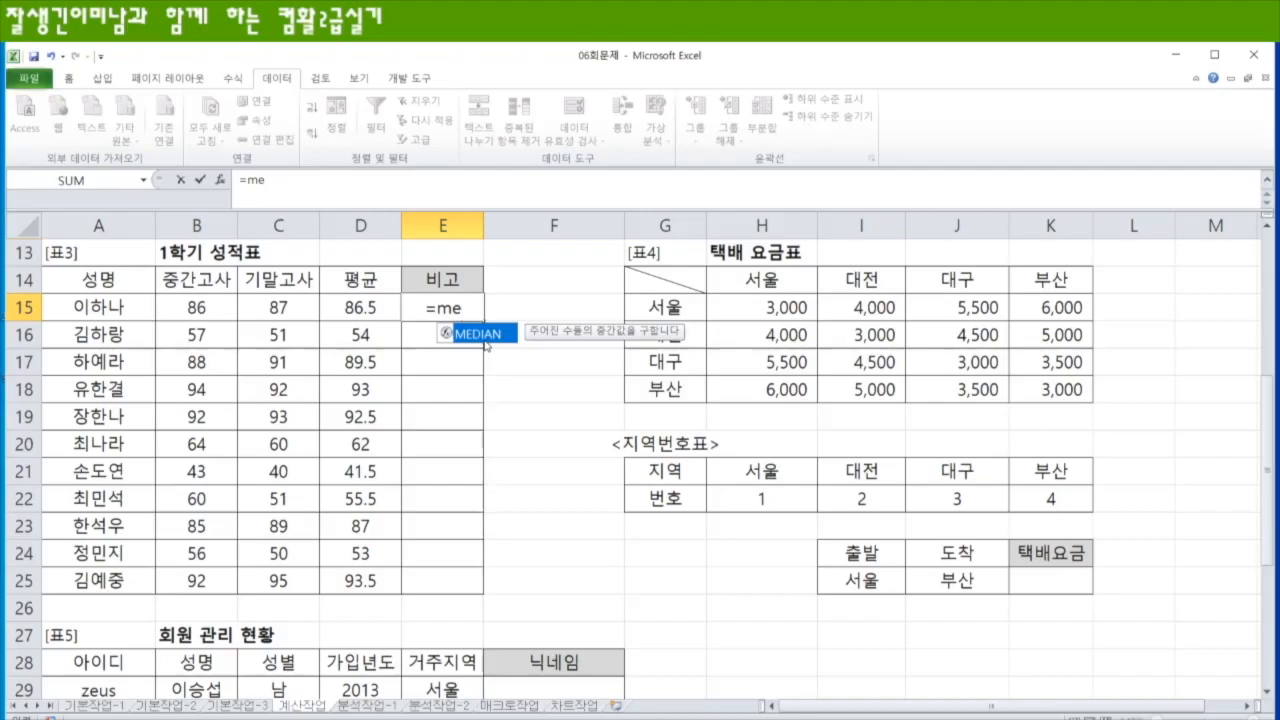
double_click(484, 338)
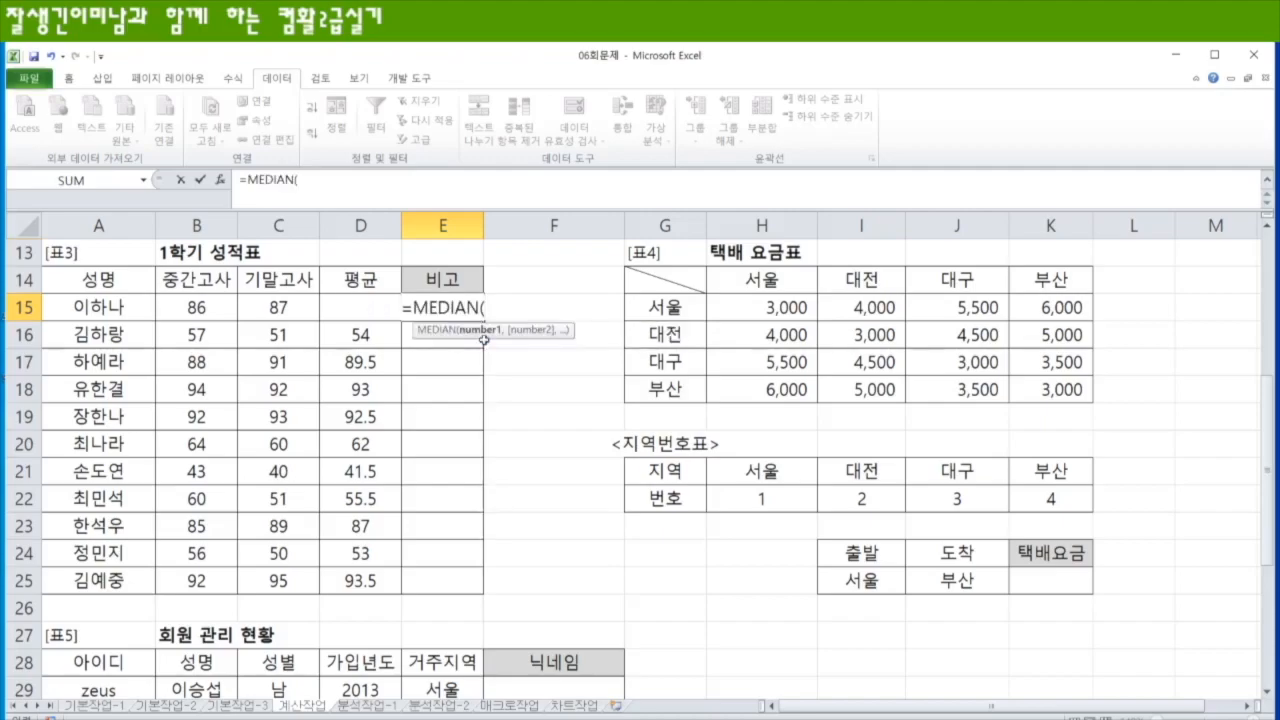
drag(762, 305, 1043, 392)
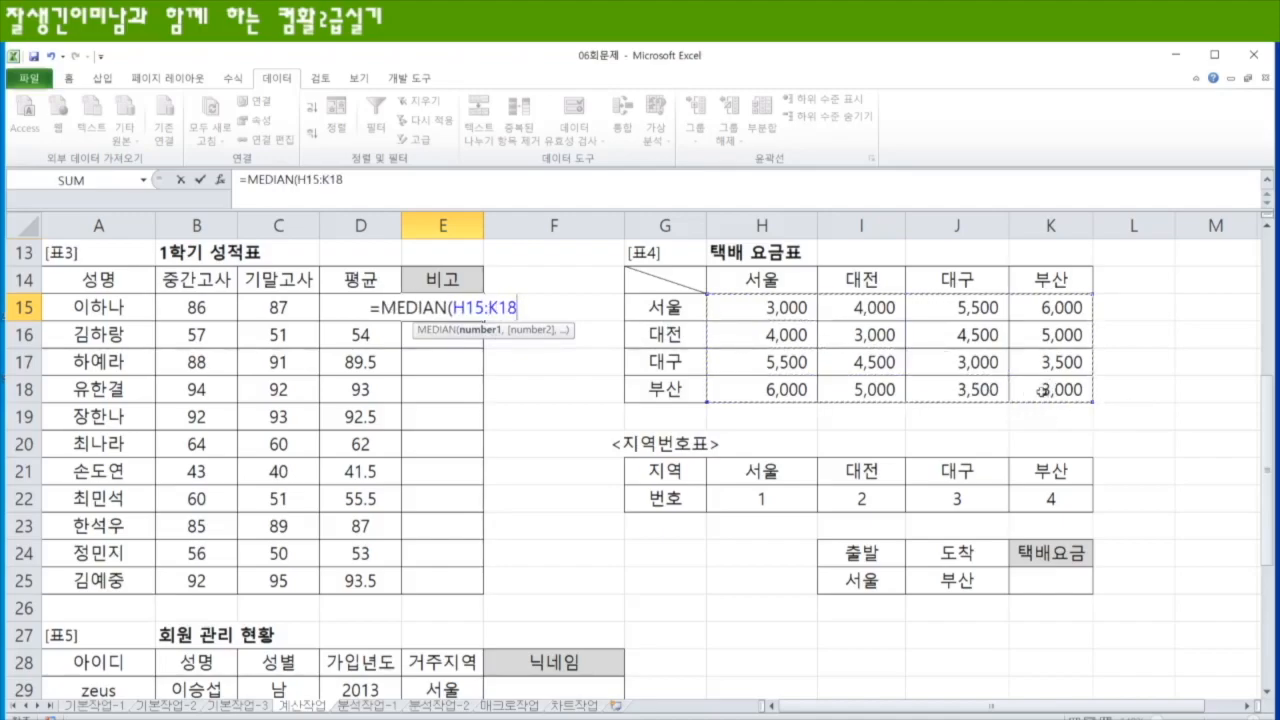
text())
key(Return)
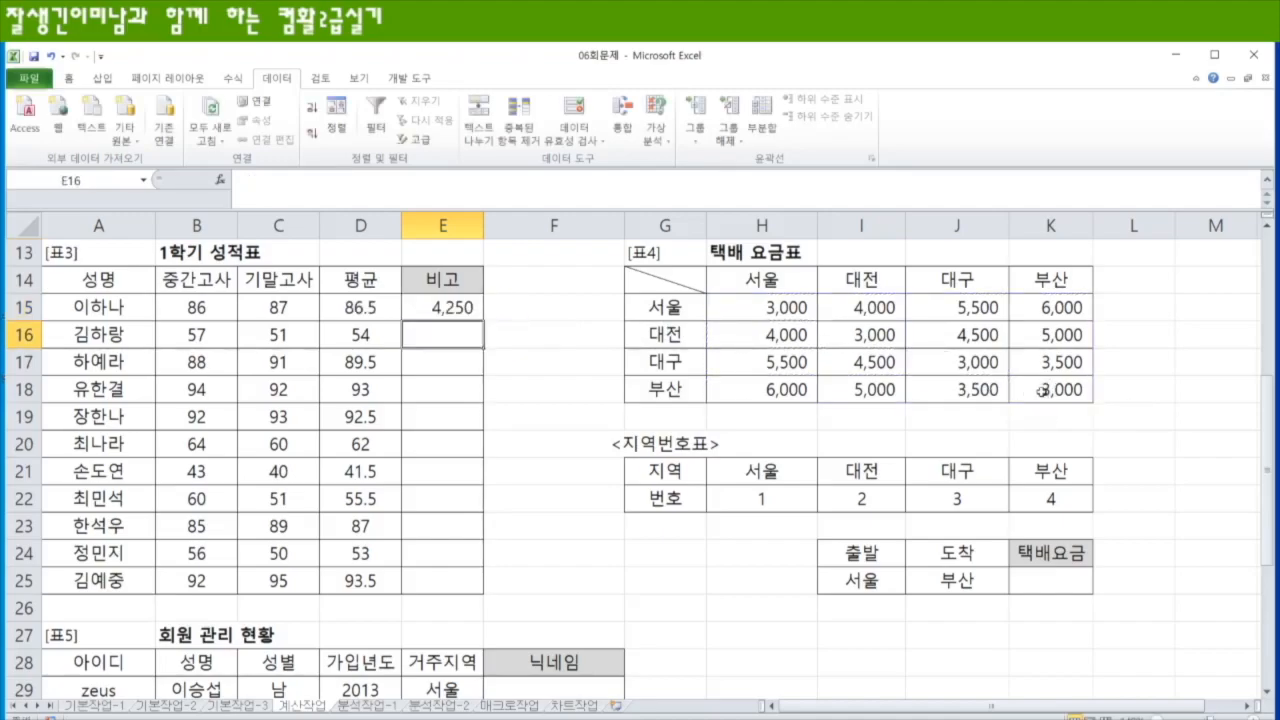
key(Up)
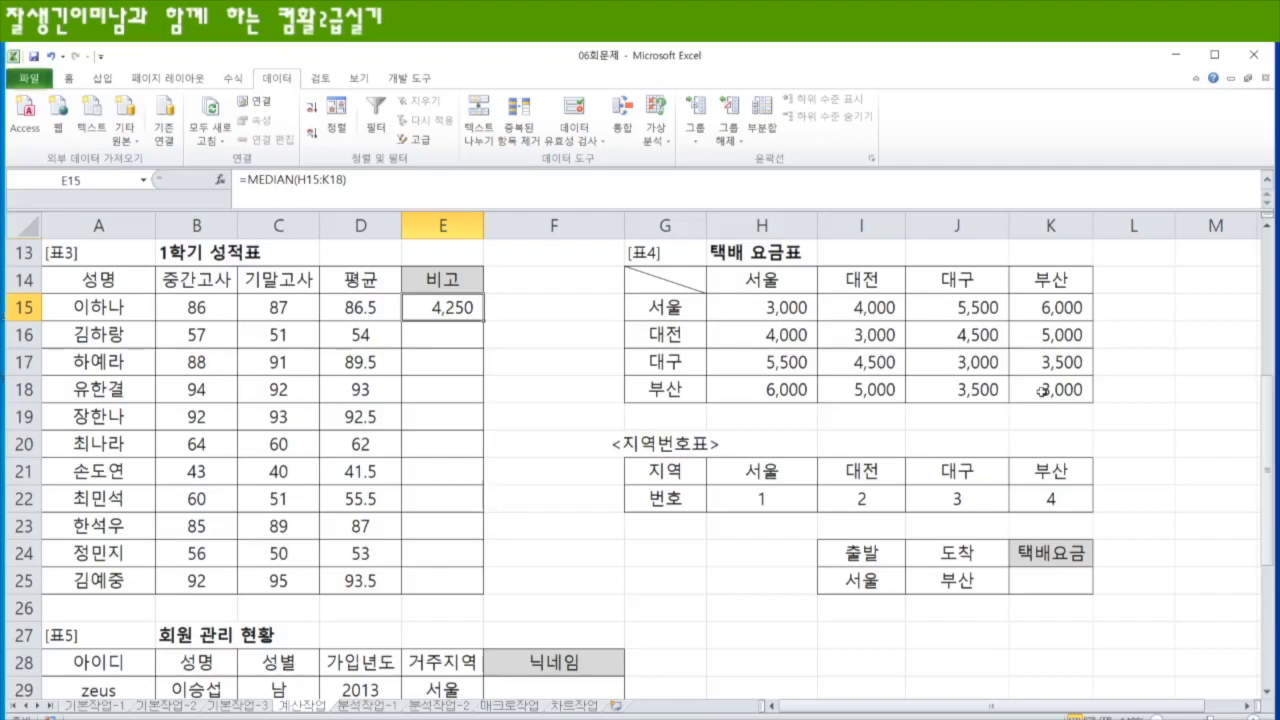
- Replace the E15 formula with a comparison of the first student's 평균, =D15<=75
text(=)
text(=)
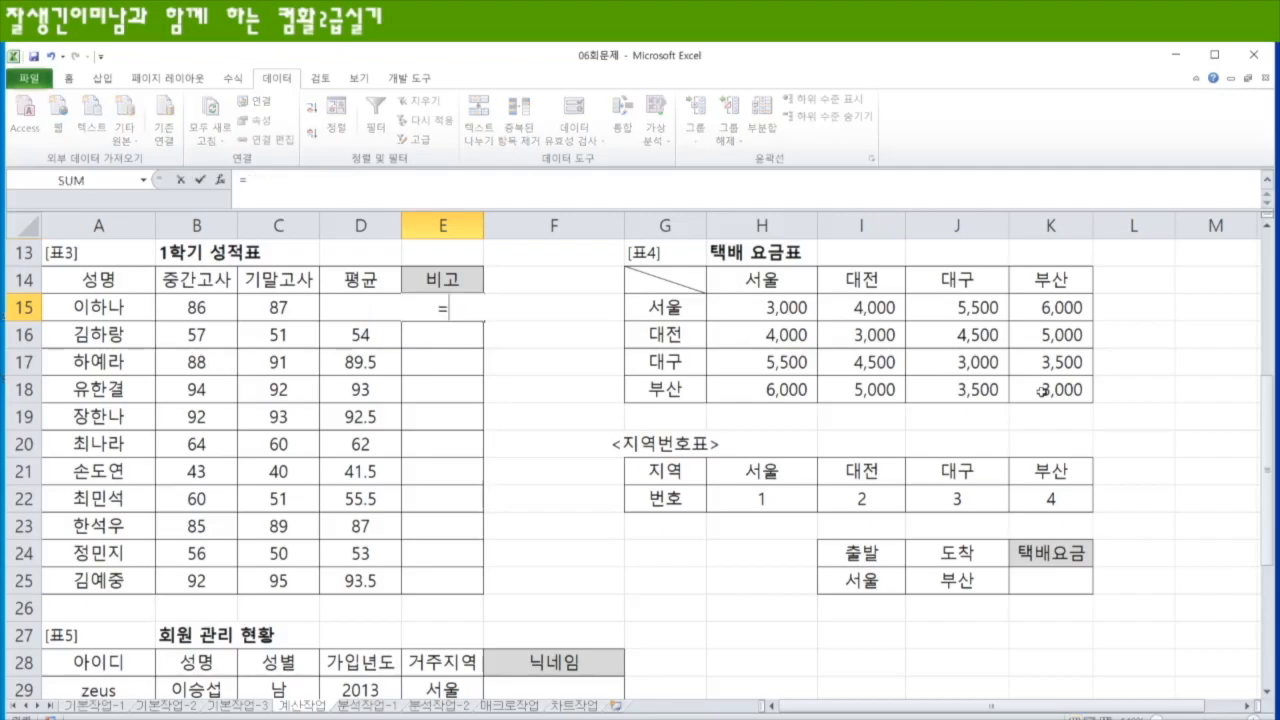
click(338, 331)
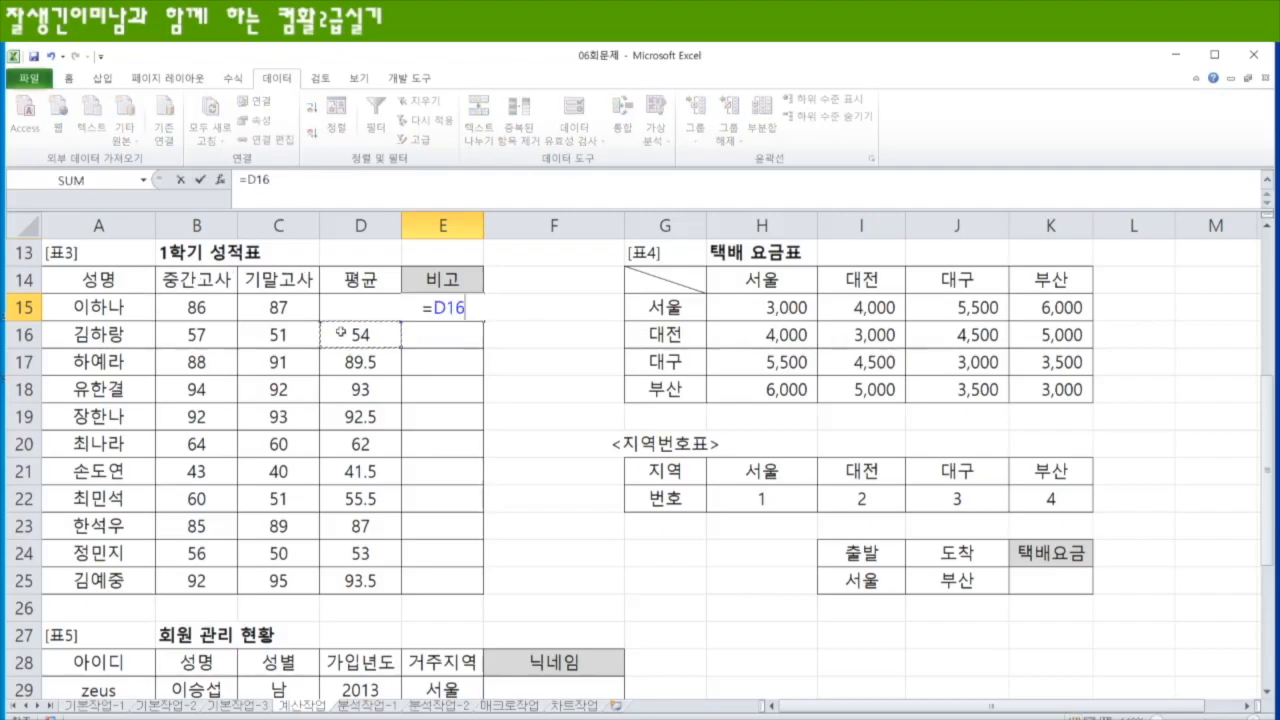
key(Up)
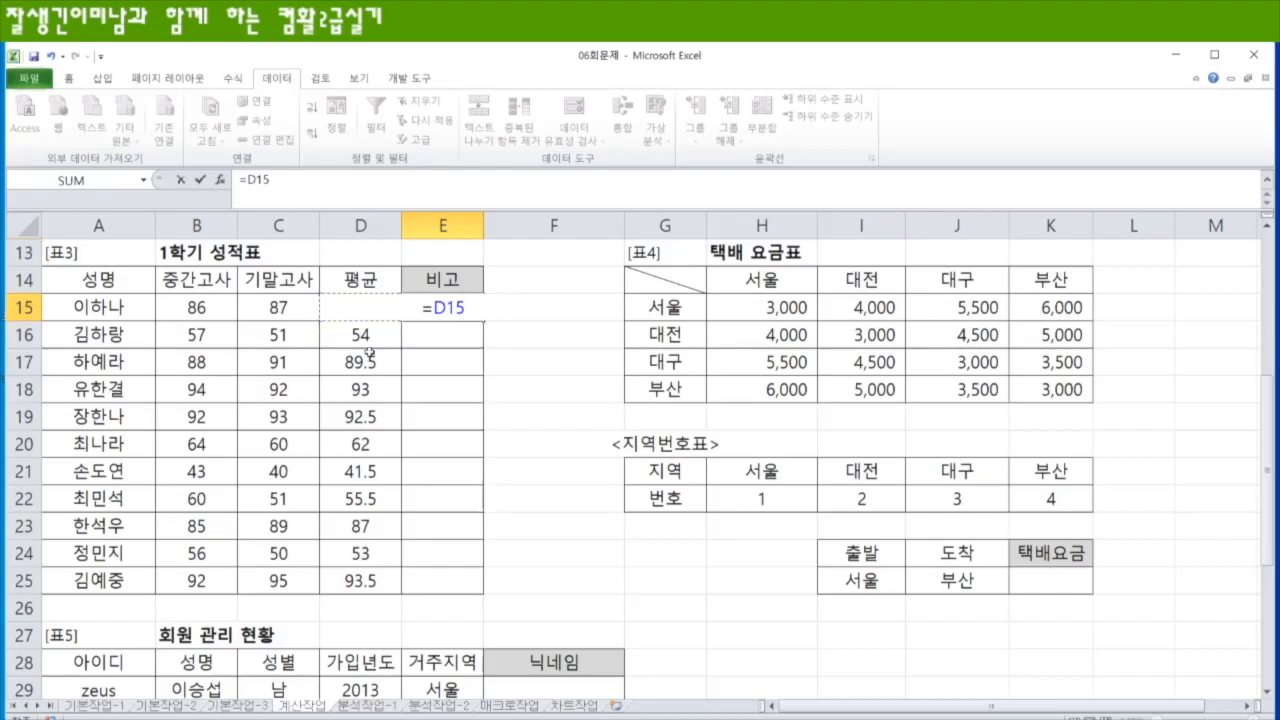
text(<=75)
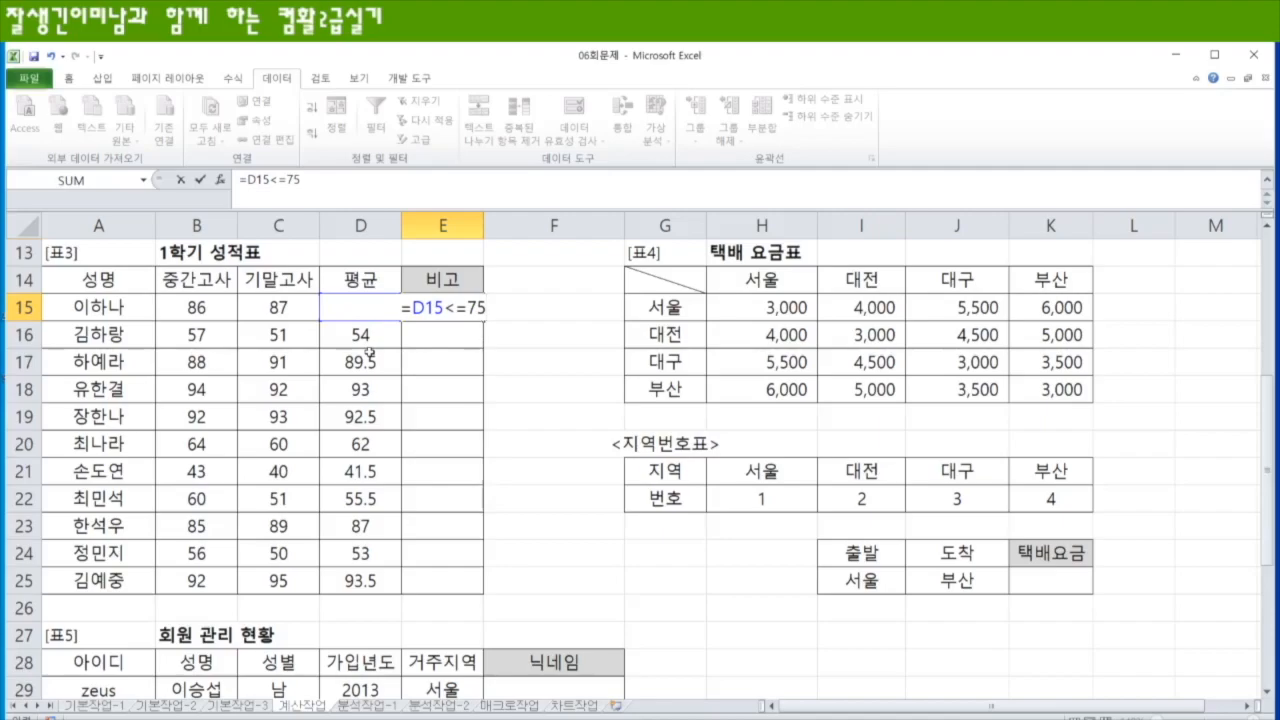
- Change the E15 formula to =D15<=MEDIAN($D$15:$D$25) and fill it down the 비고 column through E25
key(BackSpace)
key(BackSpace)
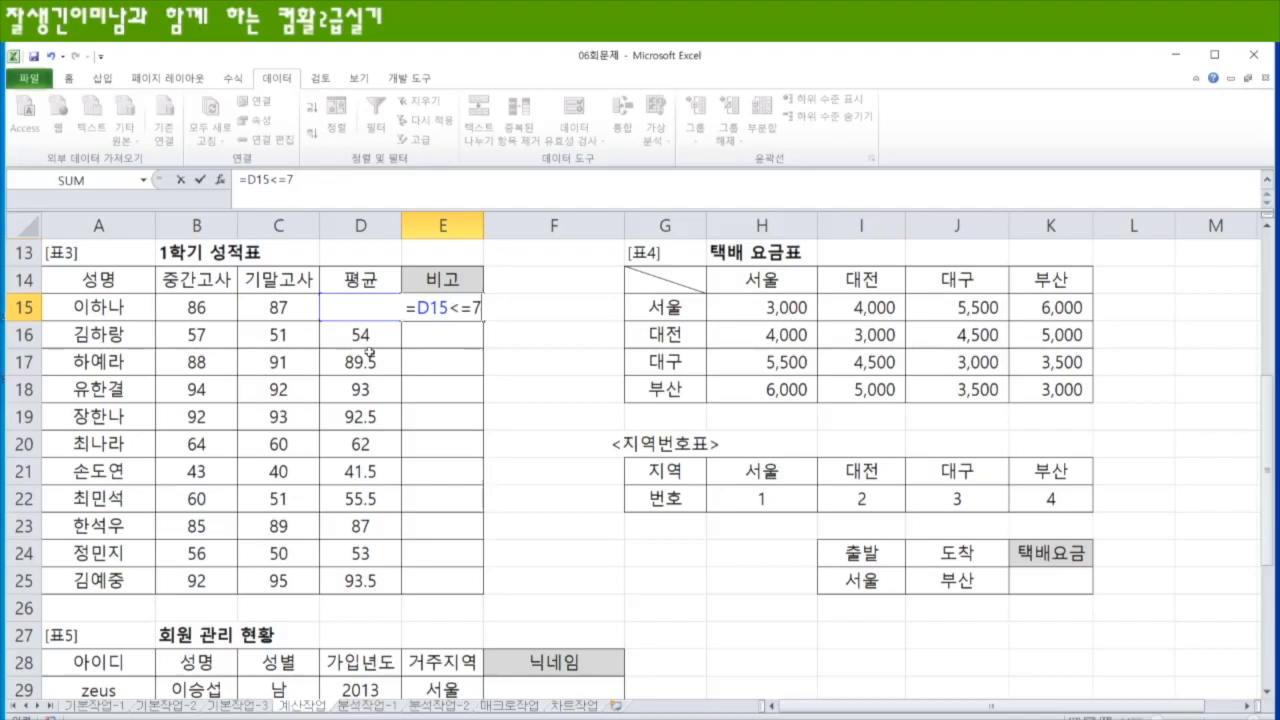
text(me)
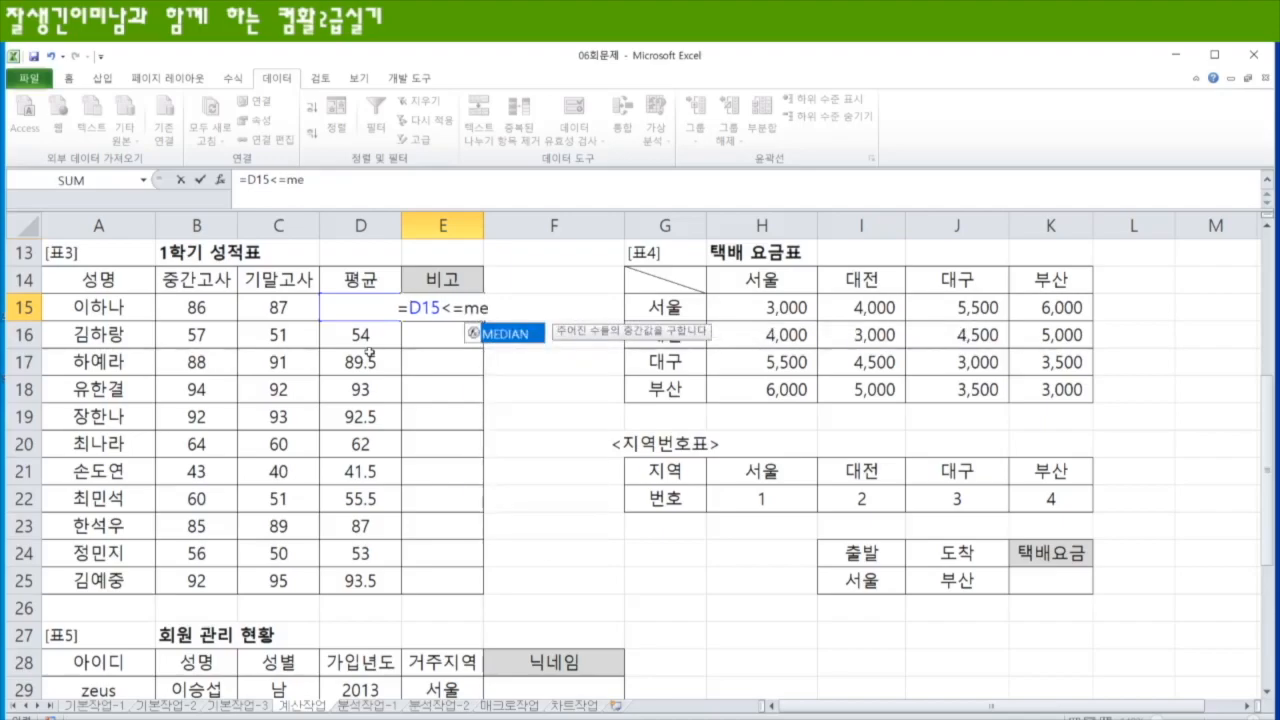
key(Tab)
drag(364, 580, 358, 310)
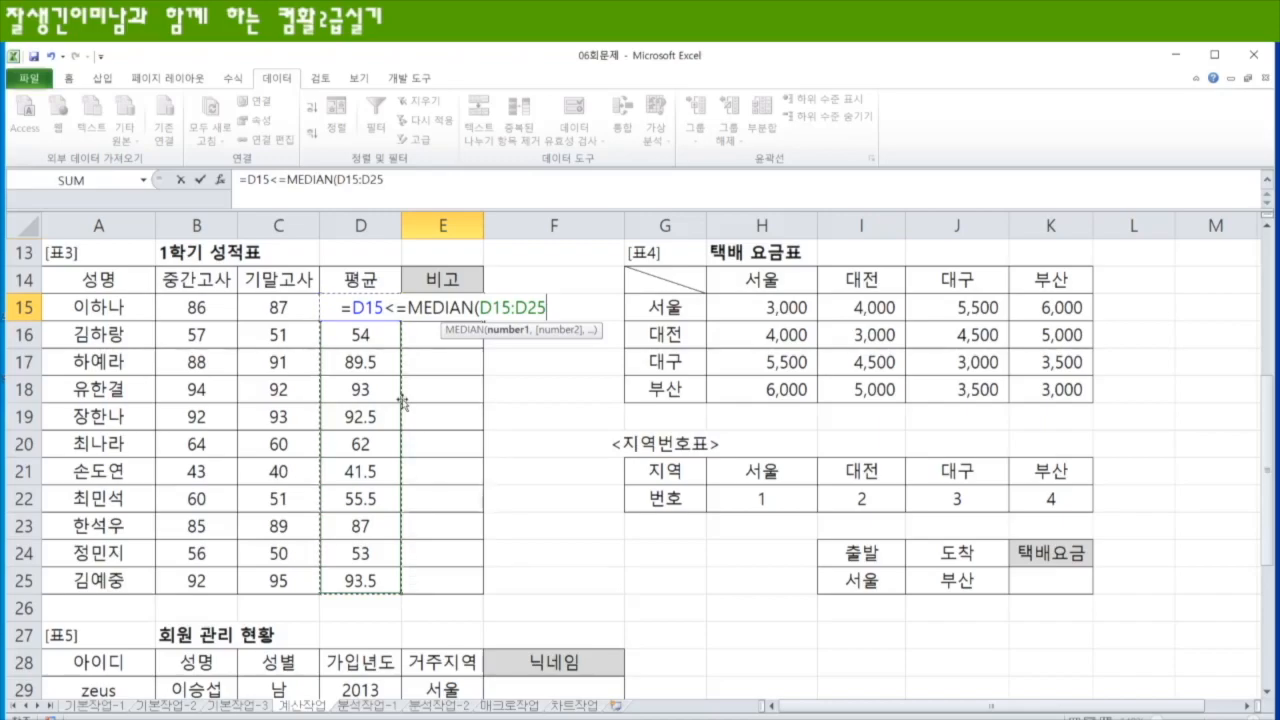
key(F4)
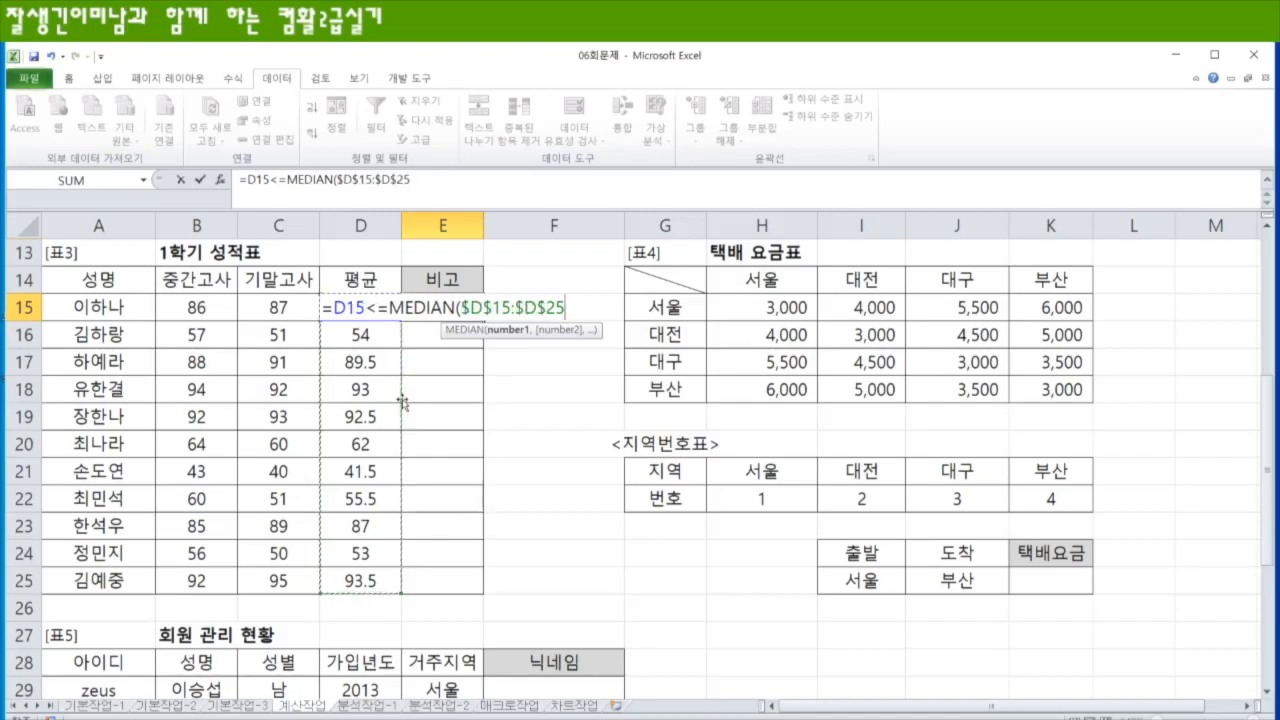
text())
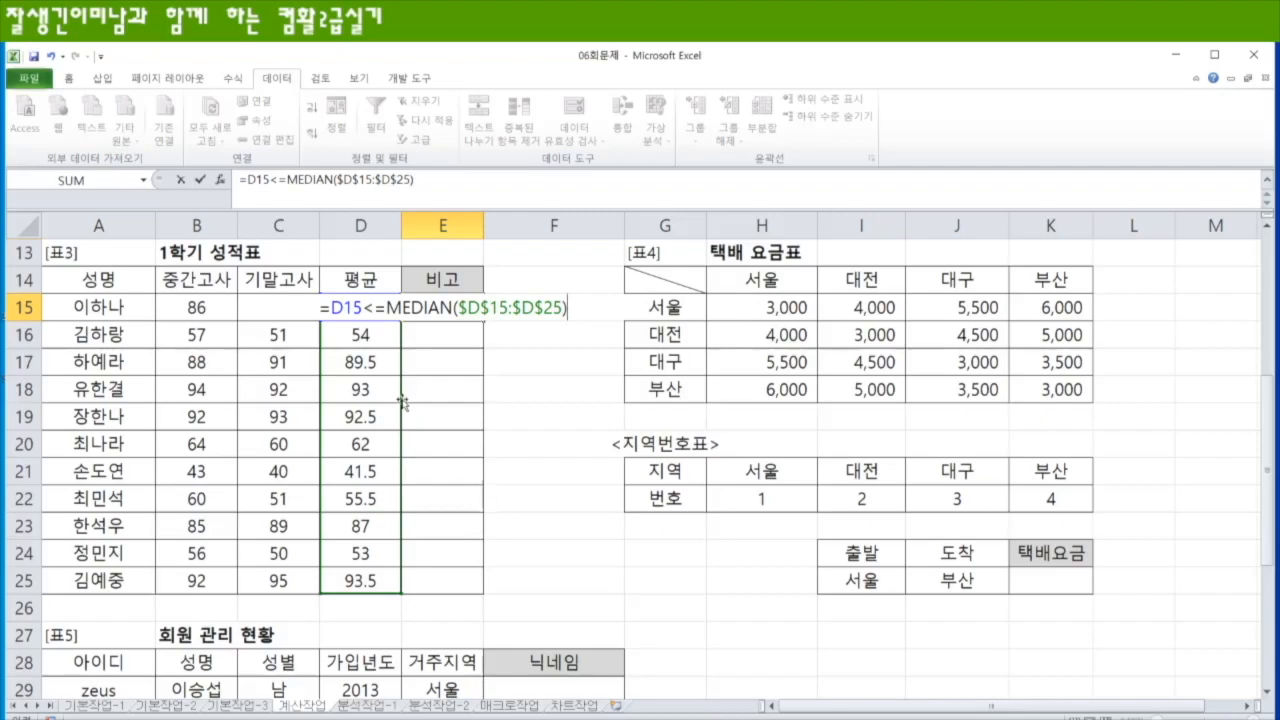
key(Return)
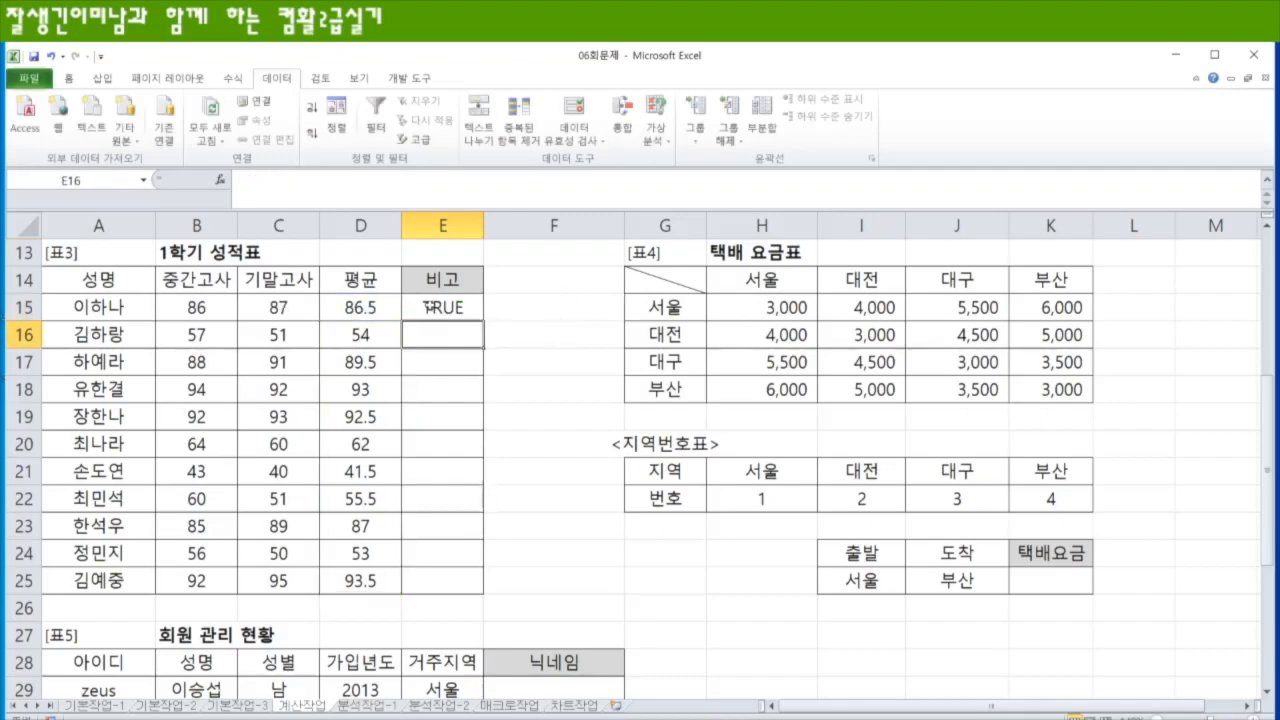
click(448, 314)
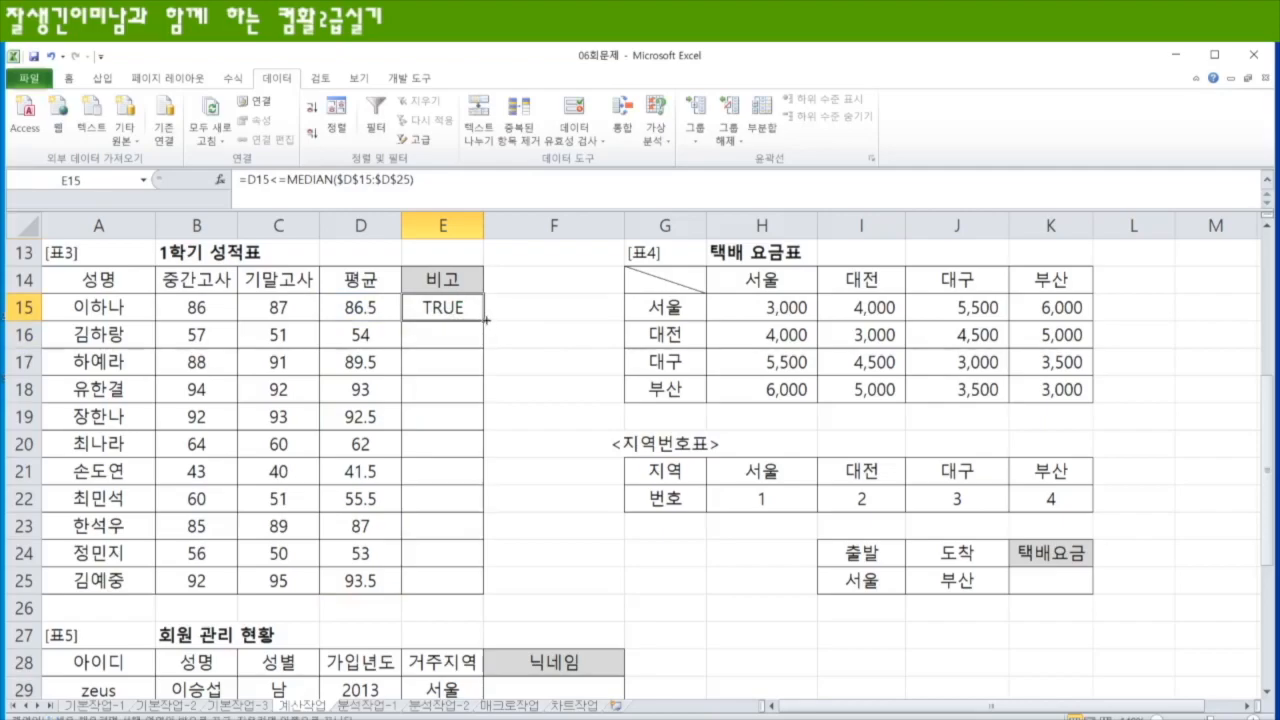
double_click(487, 321)
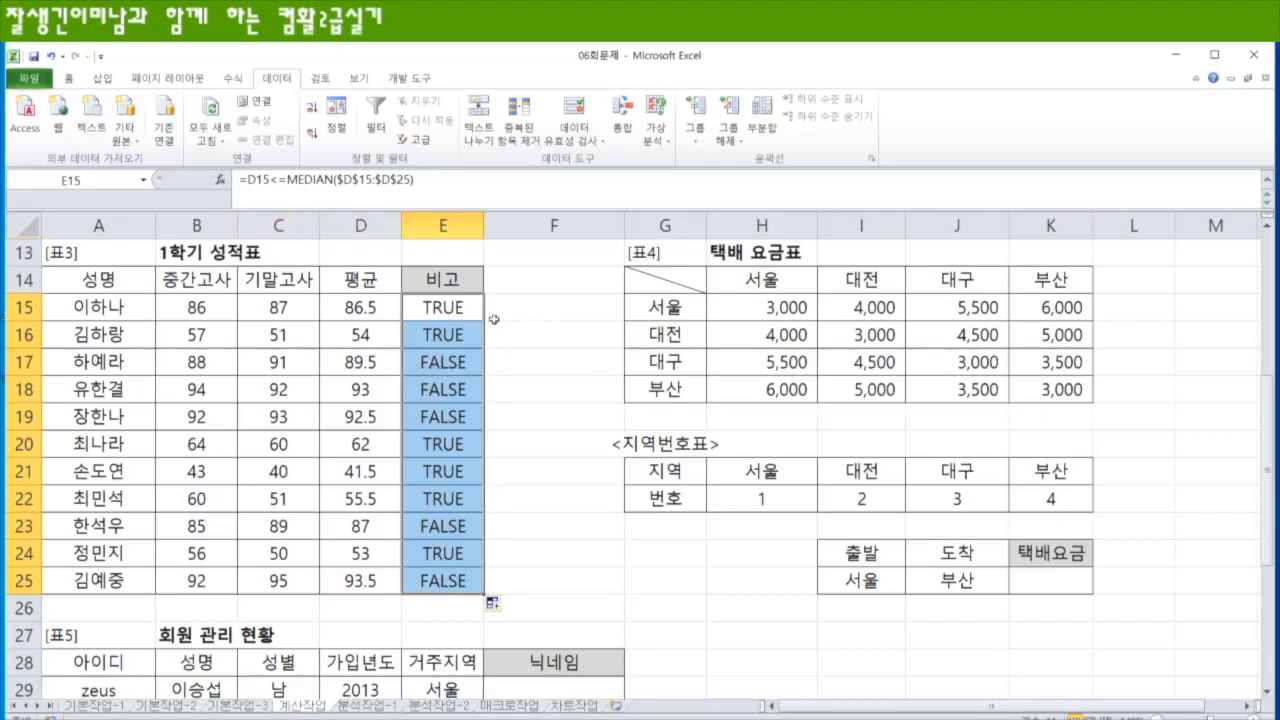
- Wrap the comparison in IF across E15:E25, as =IF(D15<=MEDIAN($D$15:$D$25),"관심","")
key(F2)
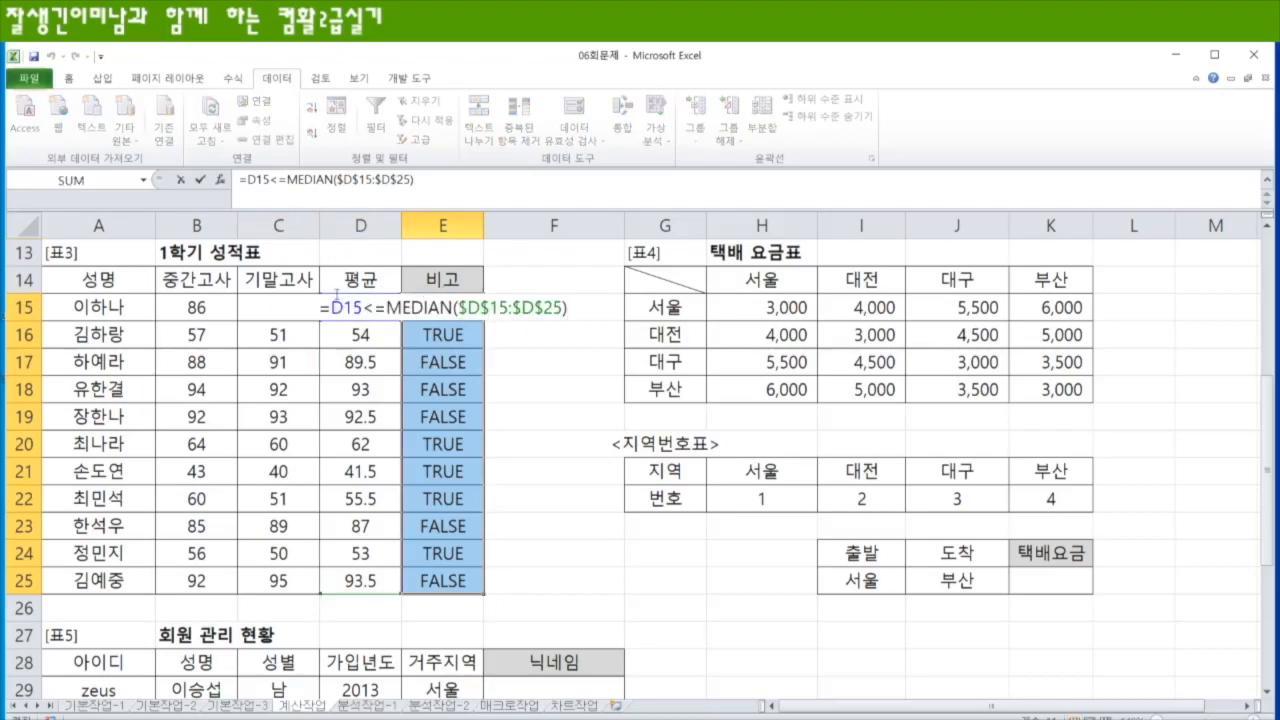
text(IF()
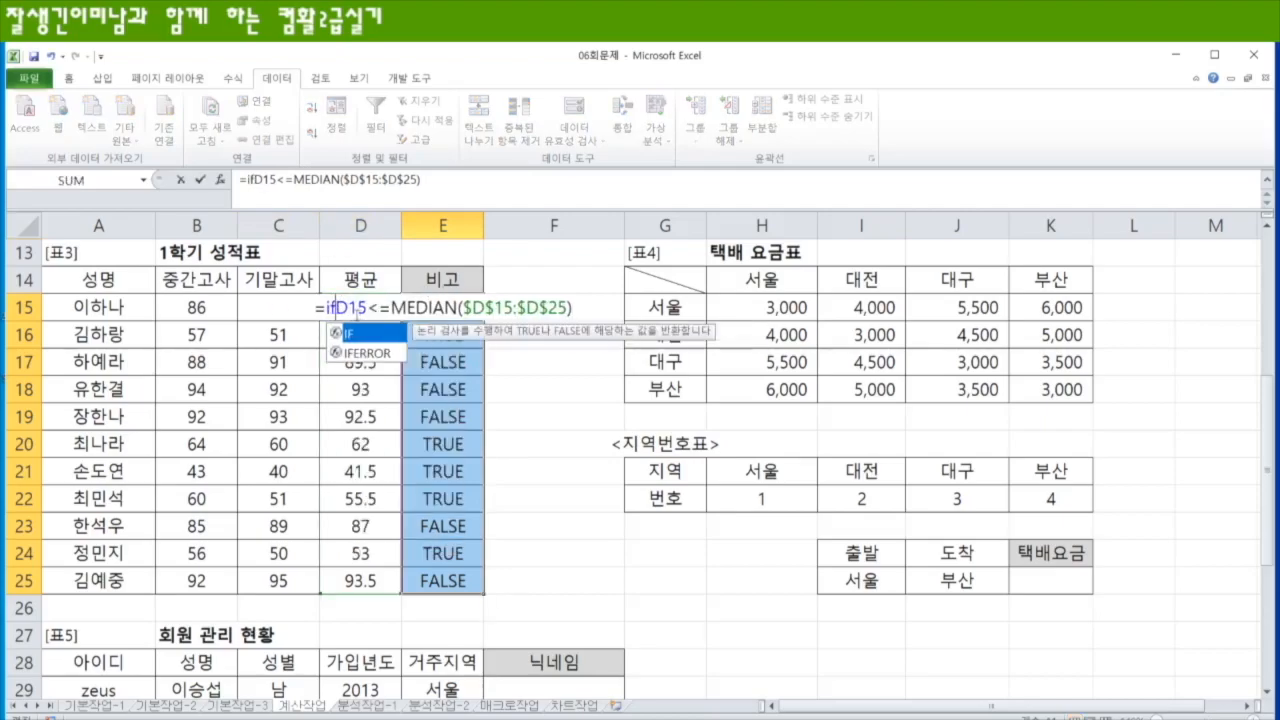
text(,")
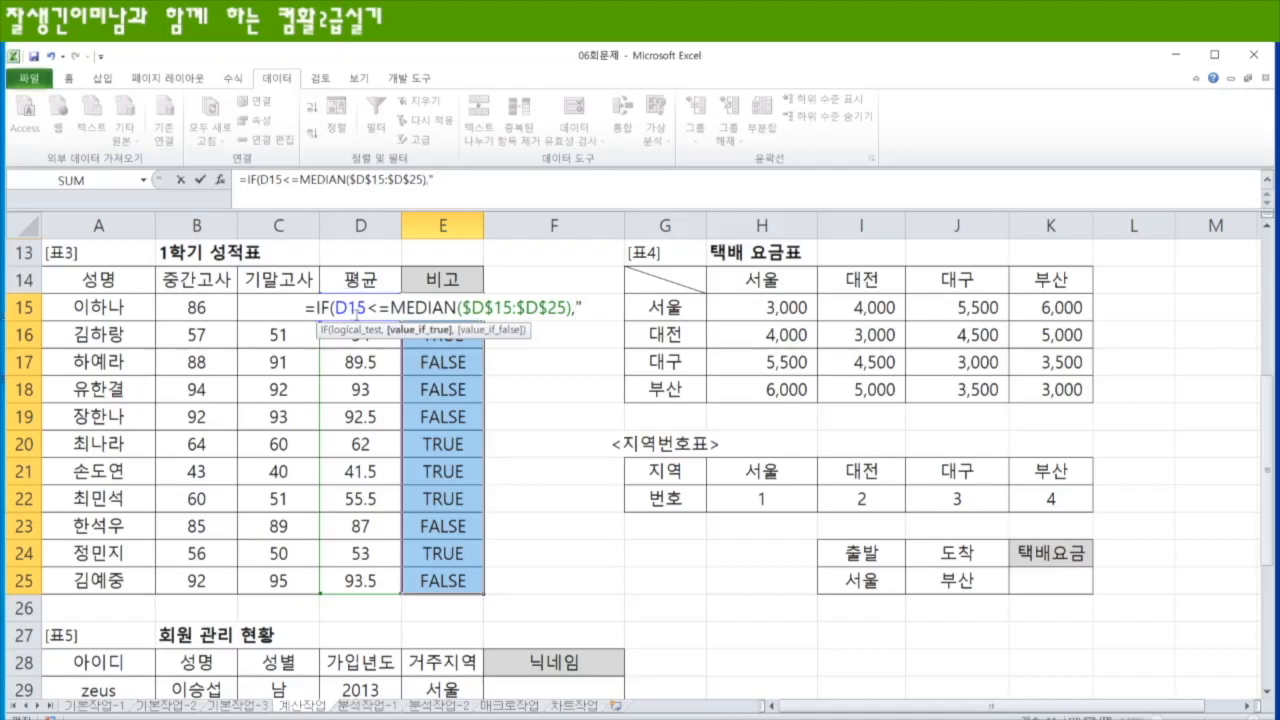
text(관)
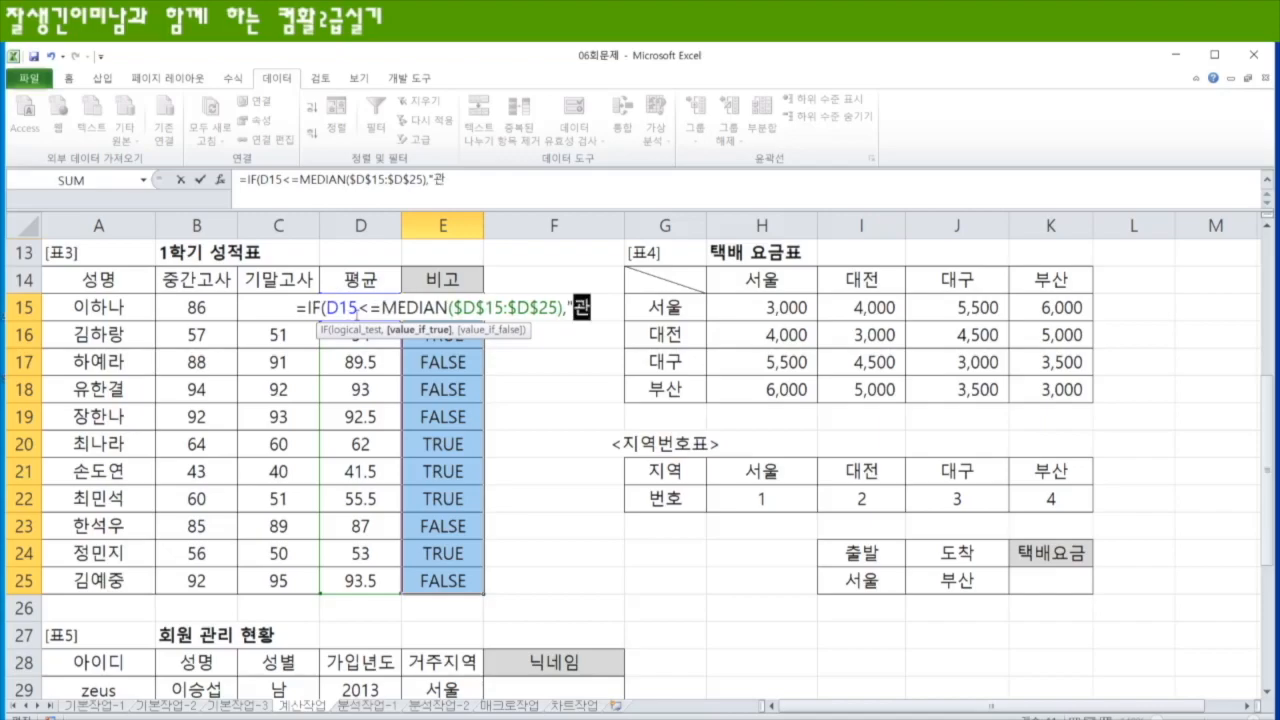
text(심",""))
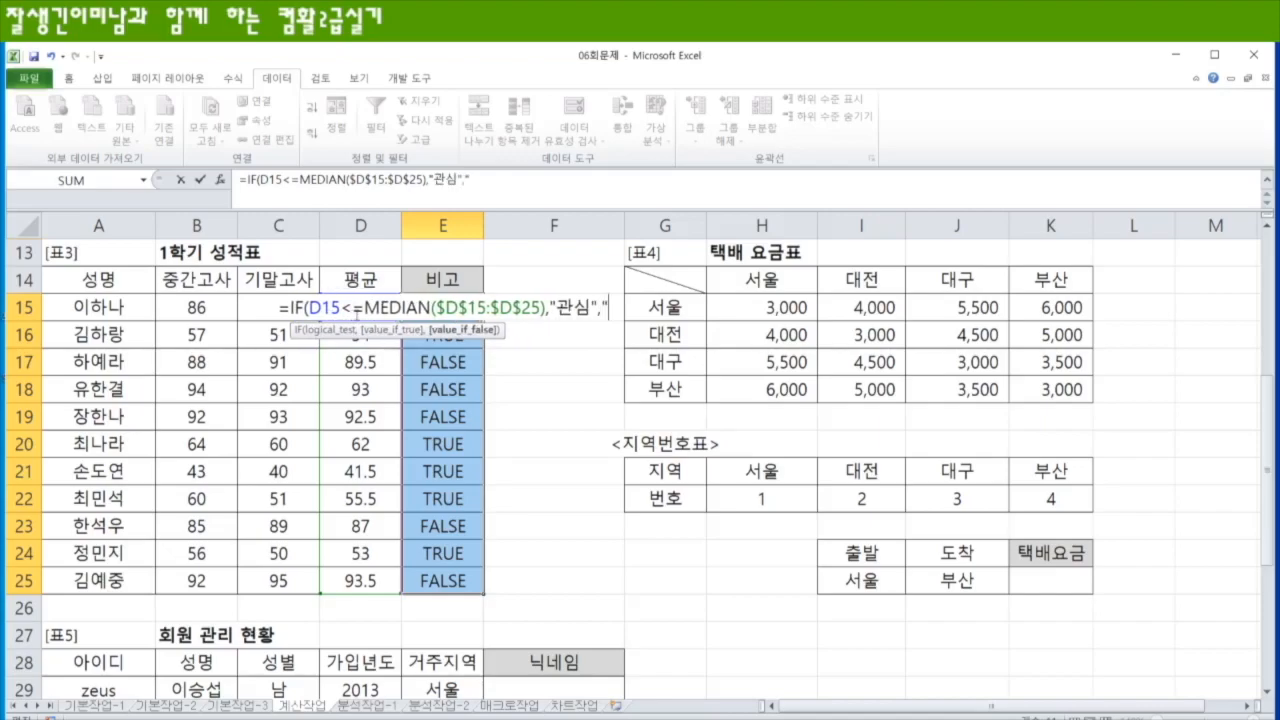
key(ctrl+Return)
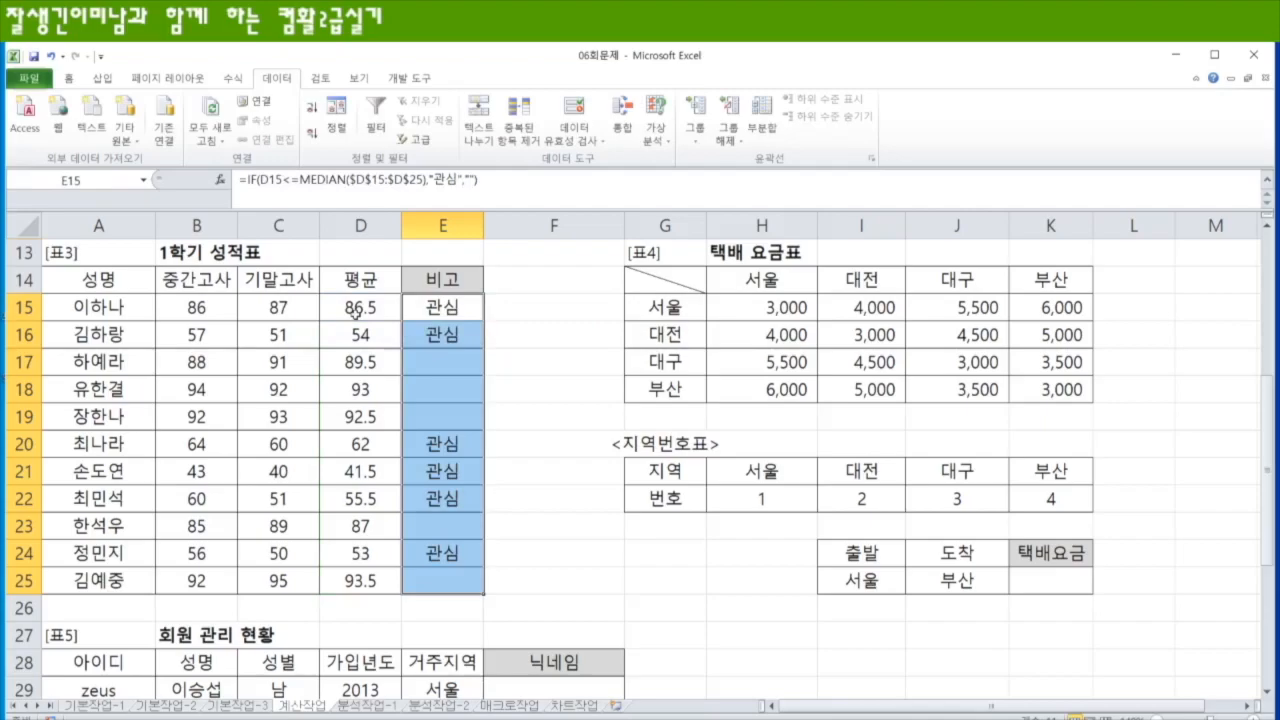
click(1047, 578)
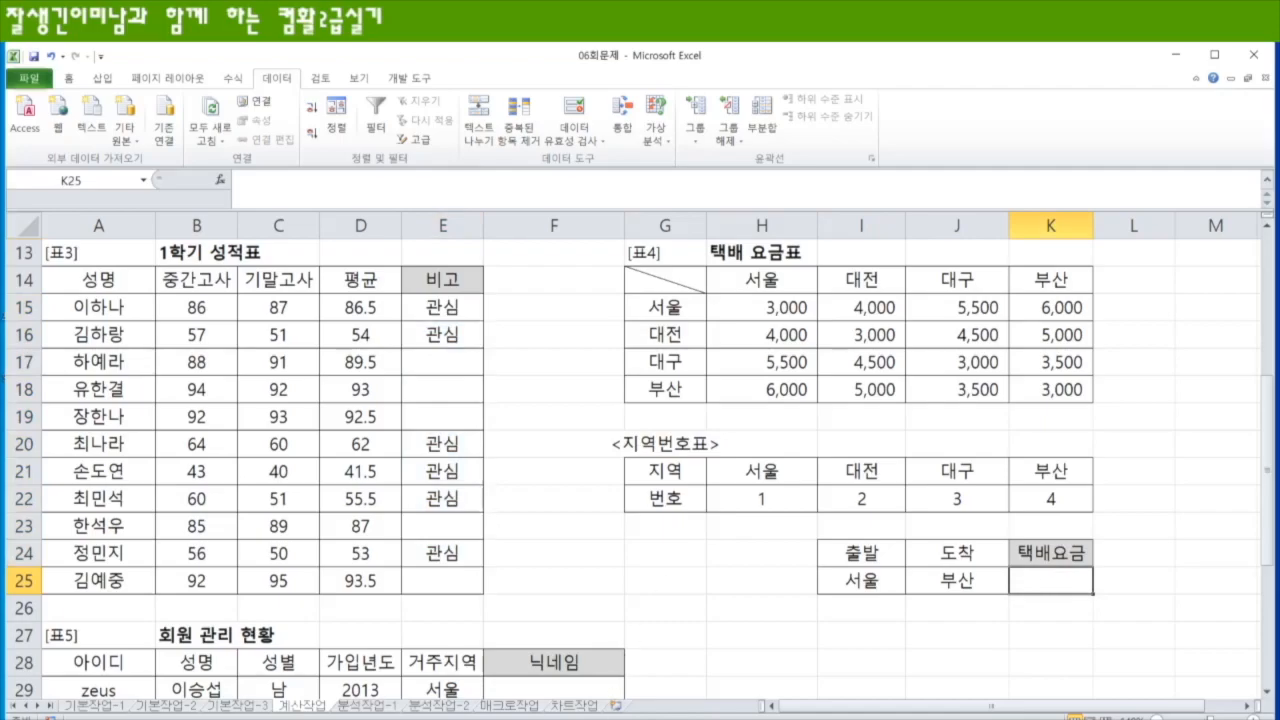
scroll(640, 450, down, 2)
scroll(640, 450, up, 3)
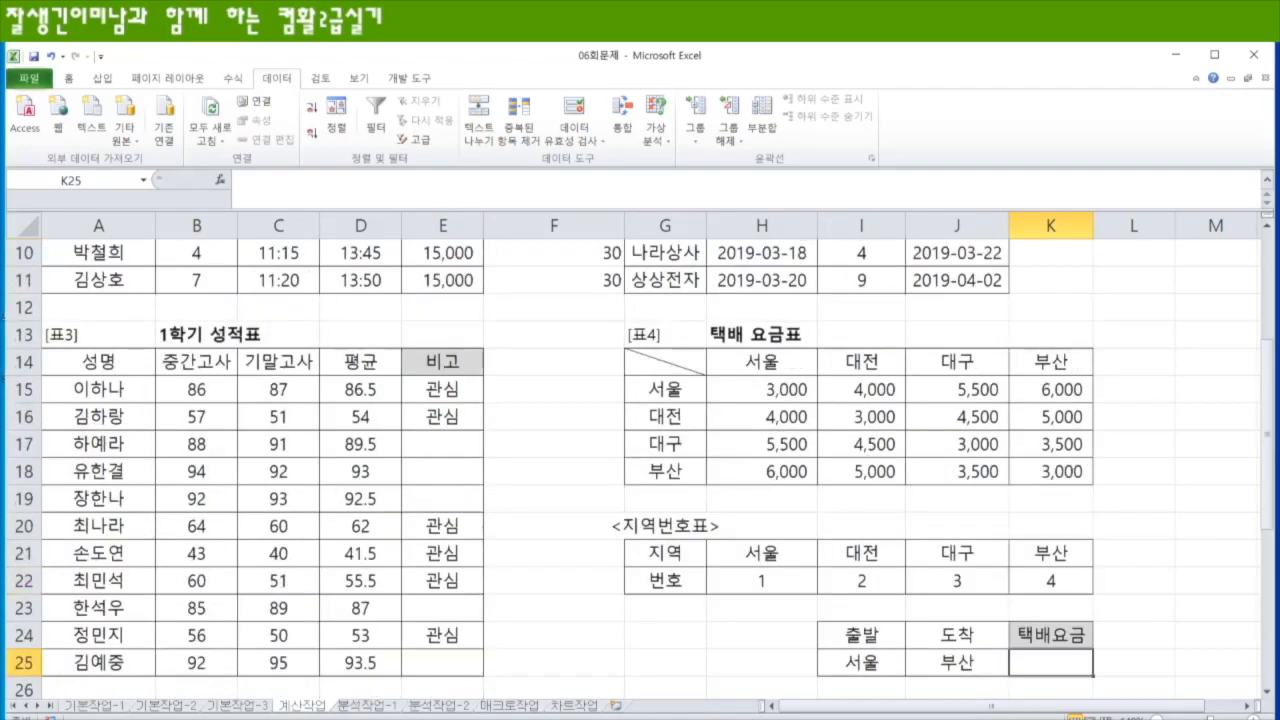
scroll(640, 450, down, 1)
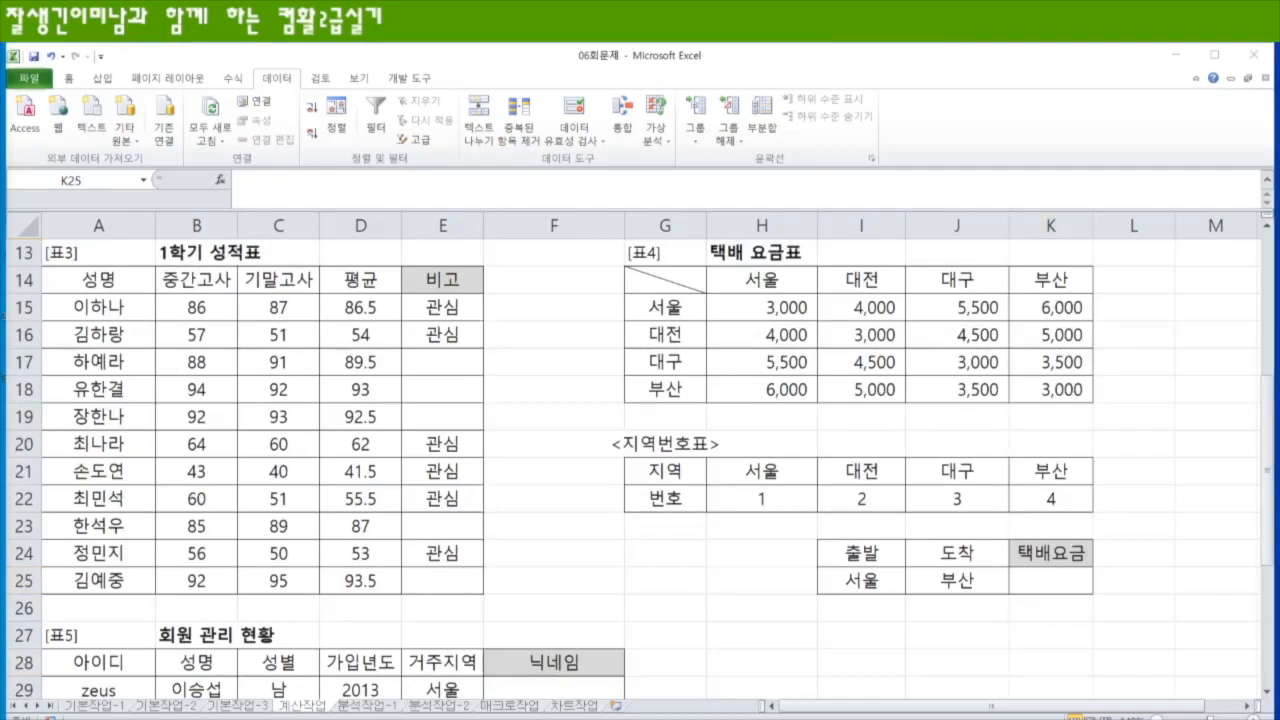
click(1040, 586)
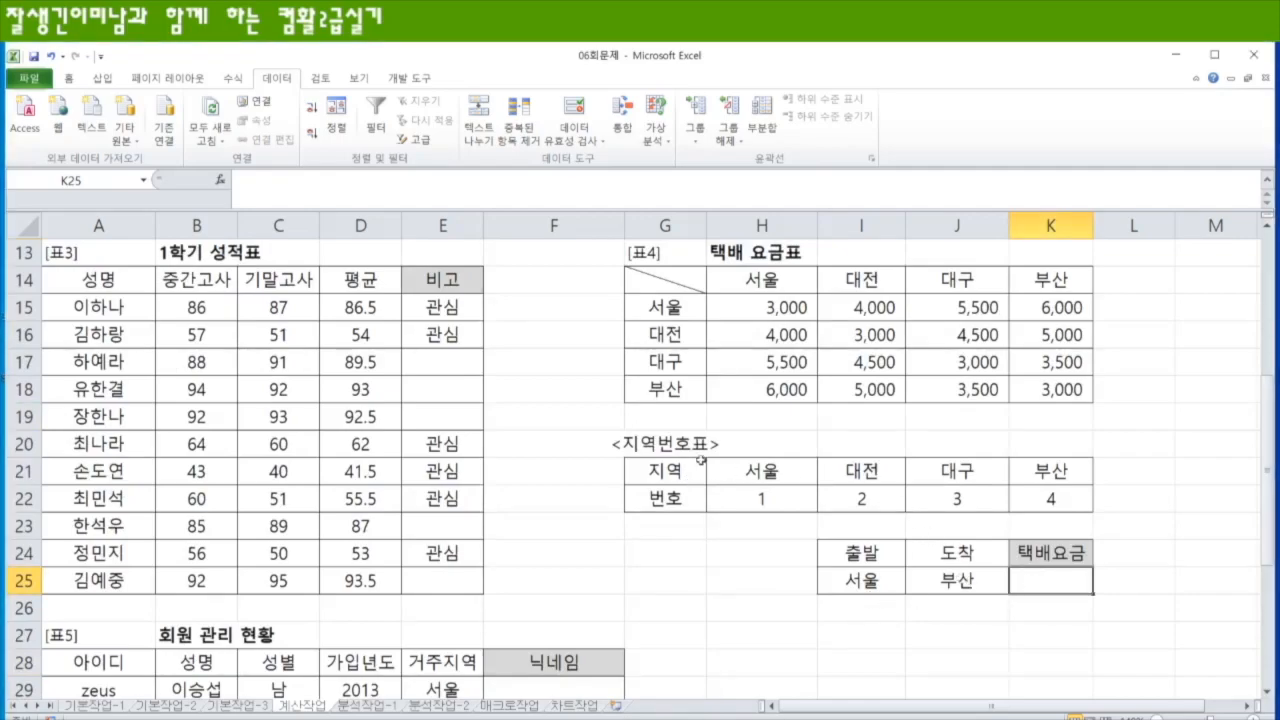
- Fill the 지역 row of the 지역번호표, G21:K21, with yellow
drag(680, 470, 1068, 478)
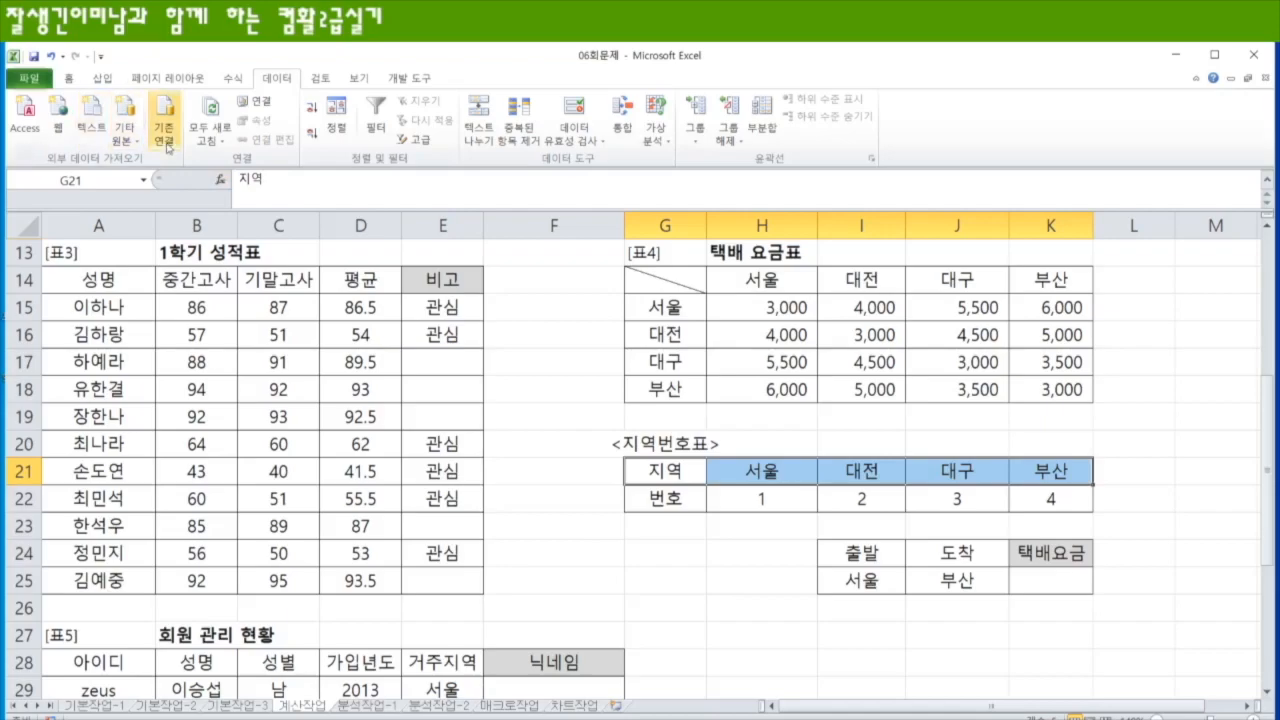
click(72, 79)
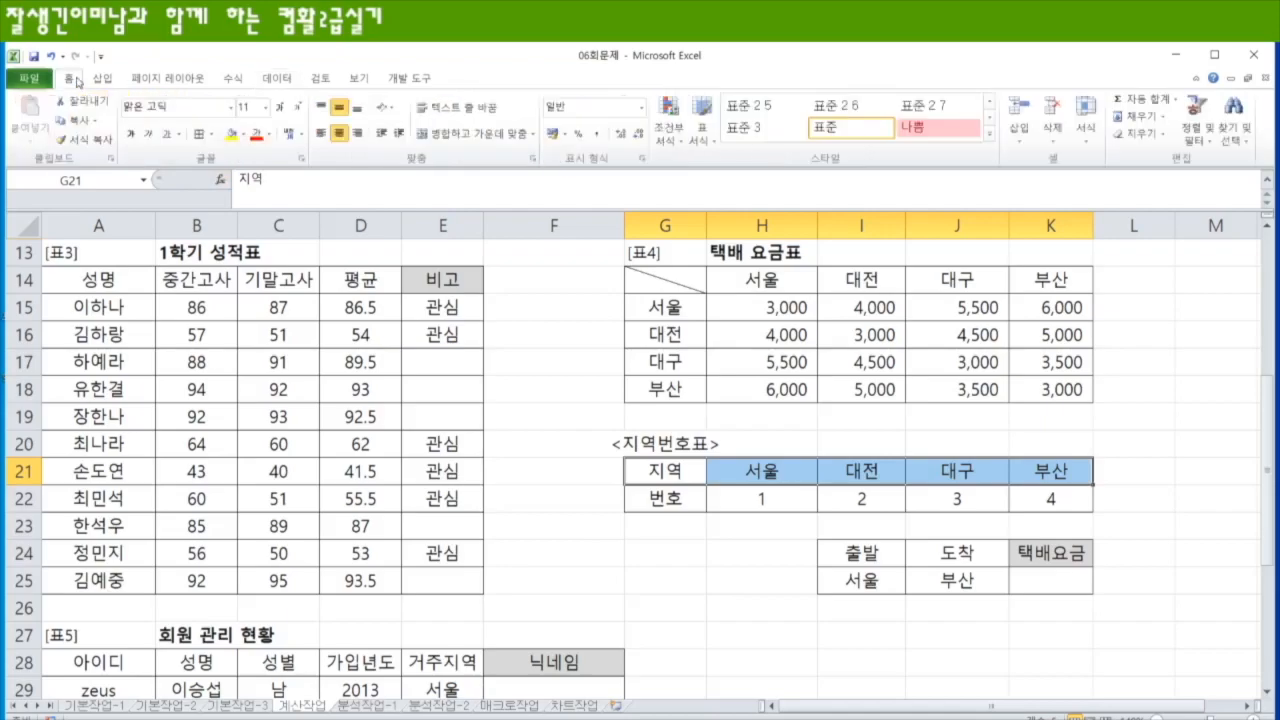
click(231, 133)
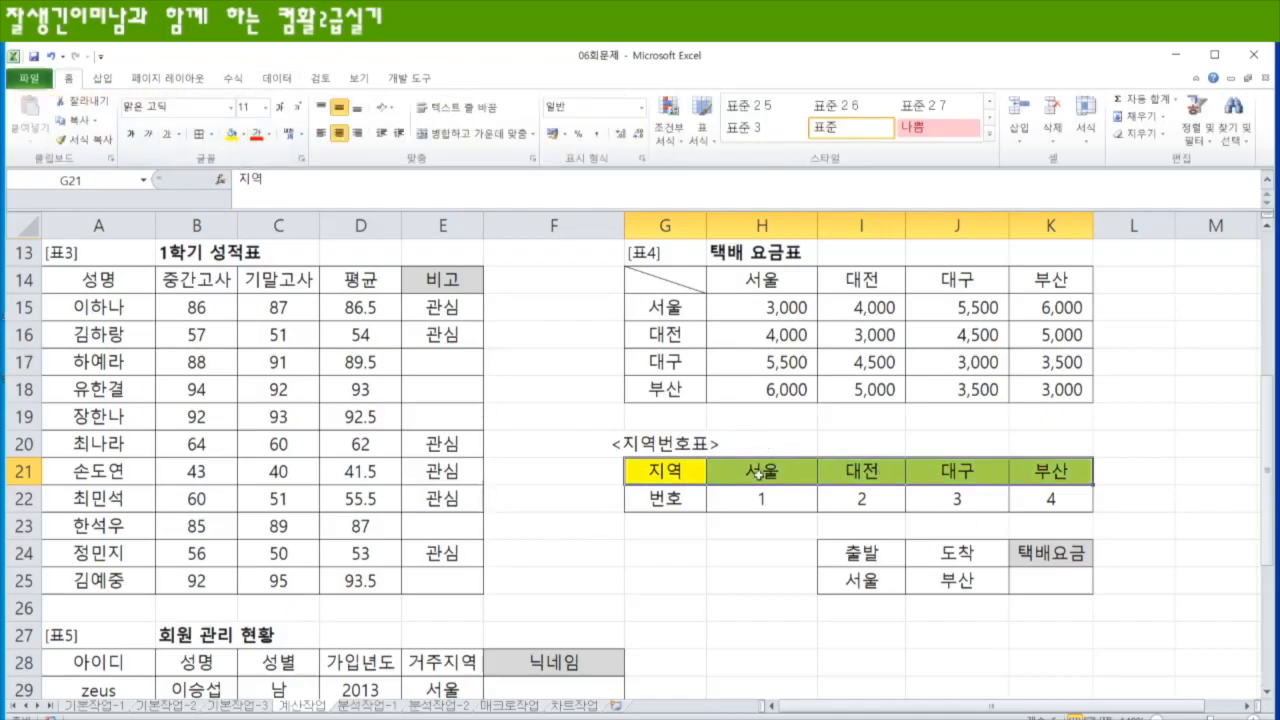
drag(665, 472, 1068, 472)
drag(665, 497, 1068, 490)
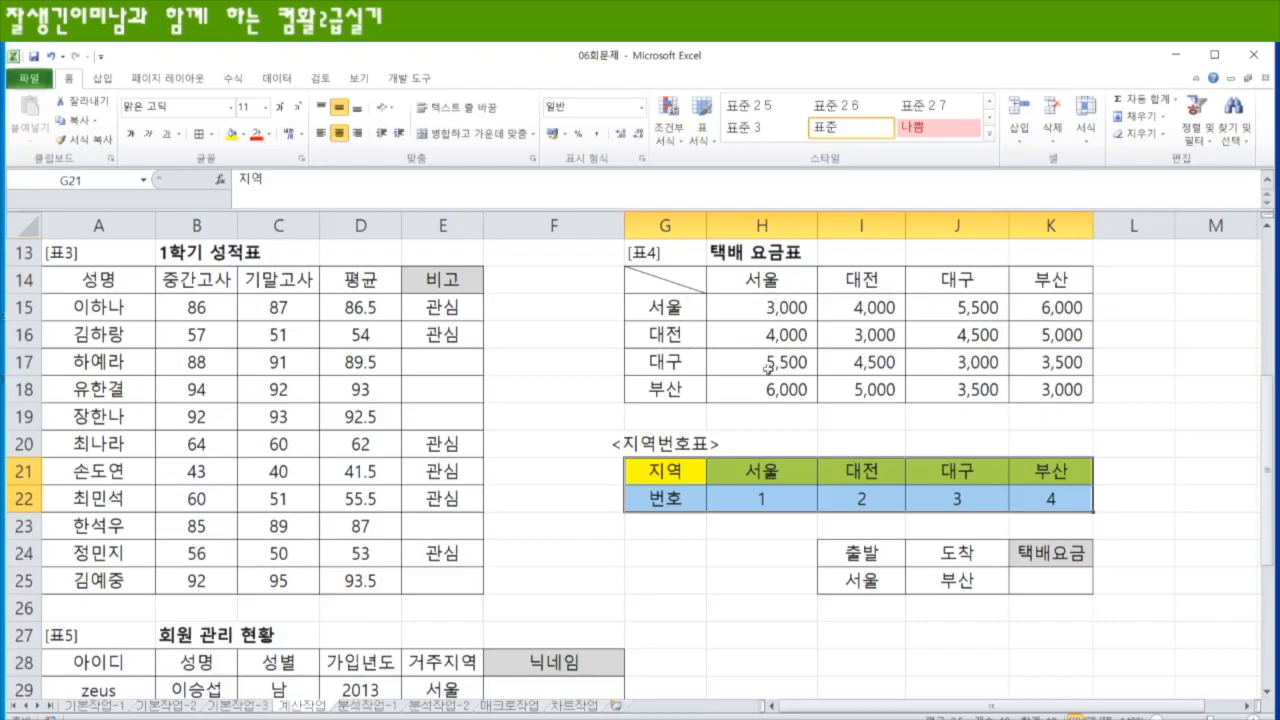
- Highlight the two 서울–부산 fares in the 택배 요금표, H18 and K15, with yellow fill
click(774, 390)
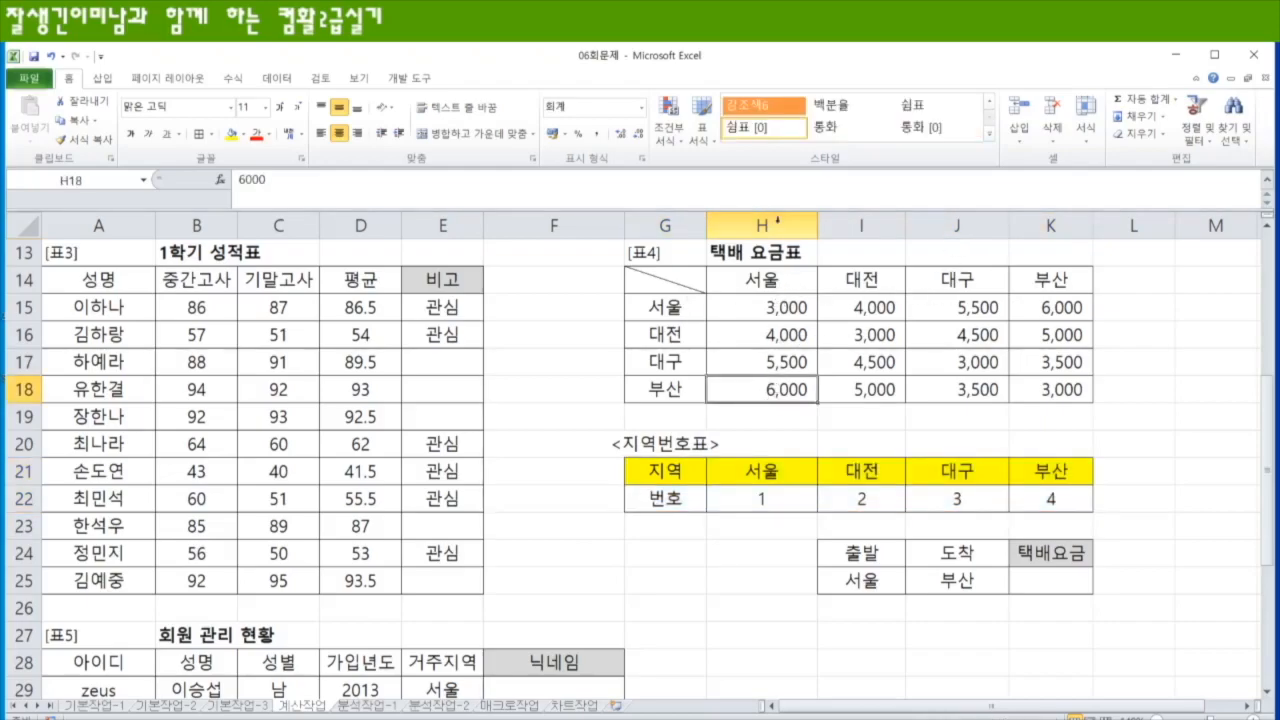
ctrl+click(1050, 304)
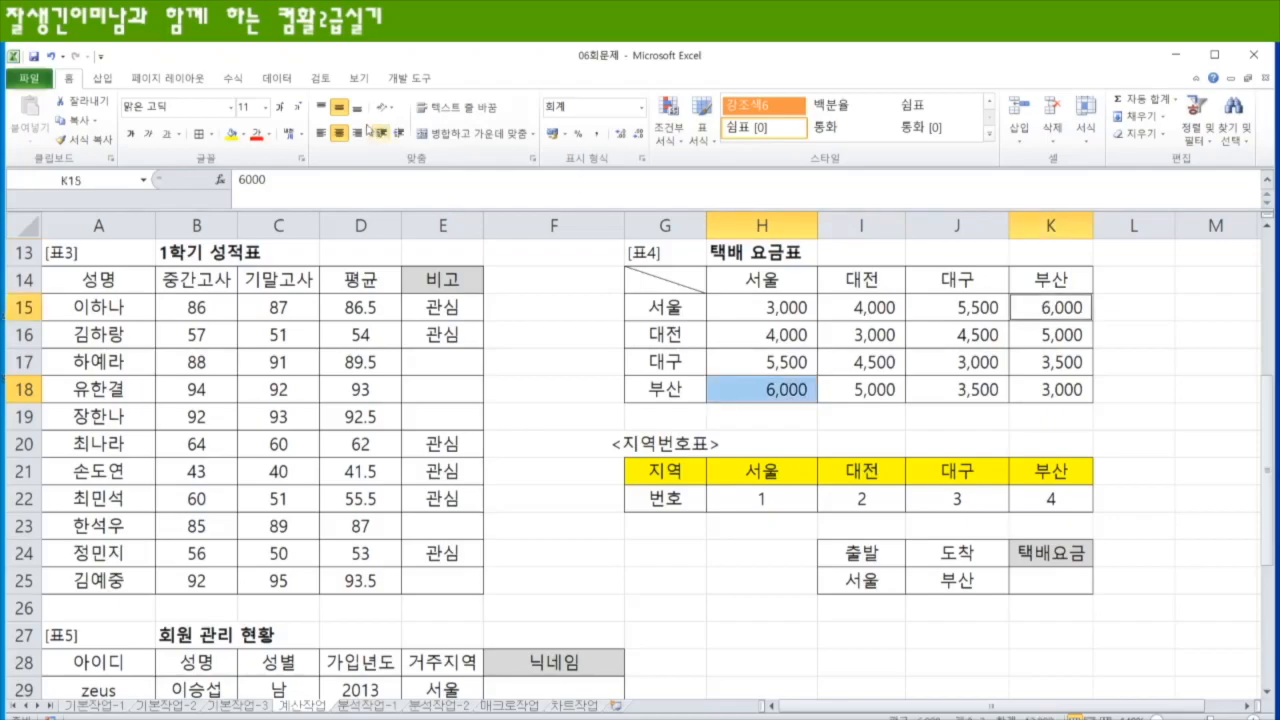
click(229, 136)
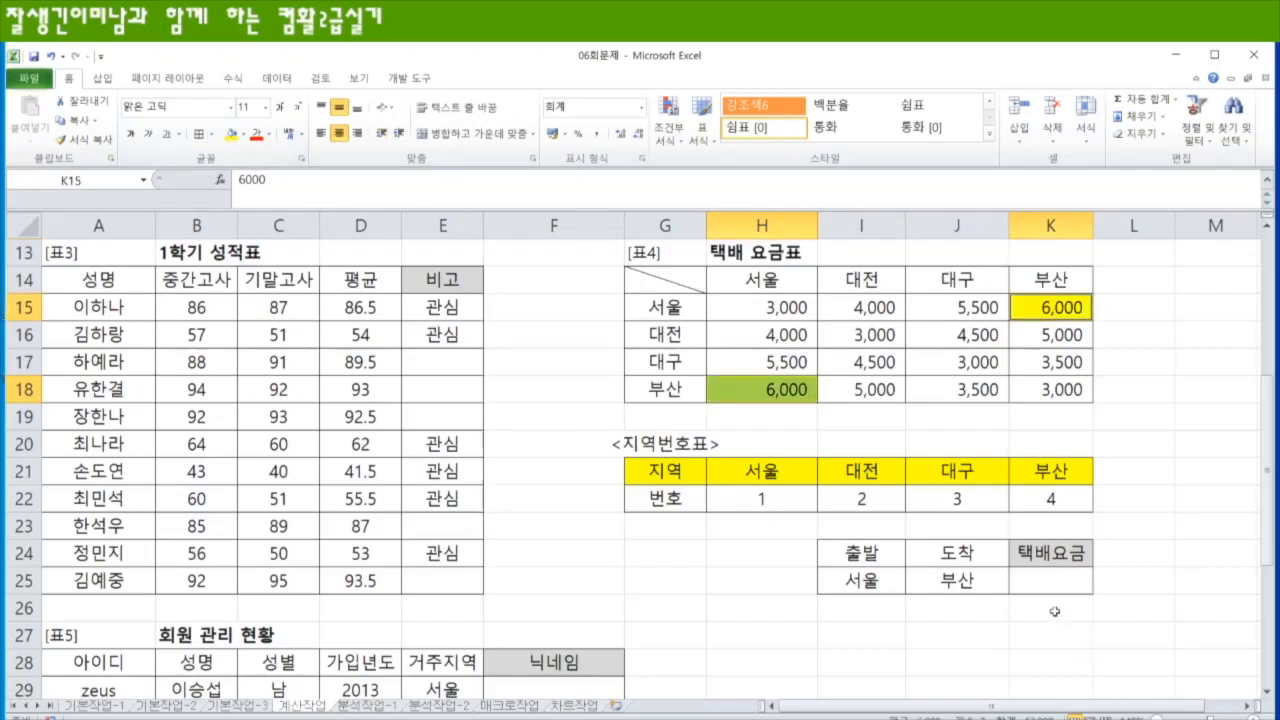
click(1052, 577)
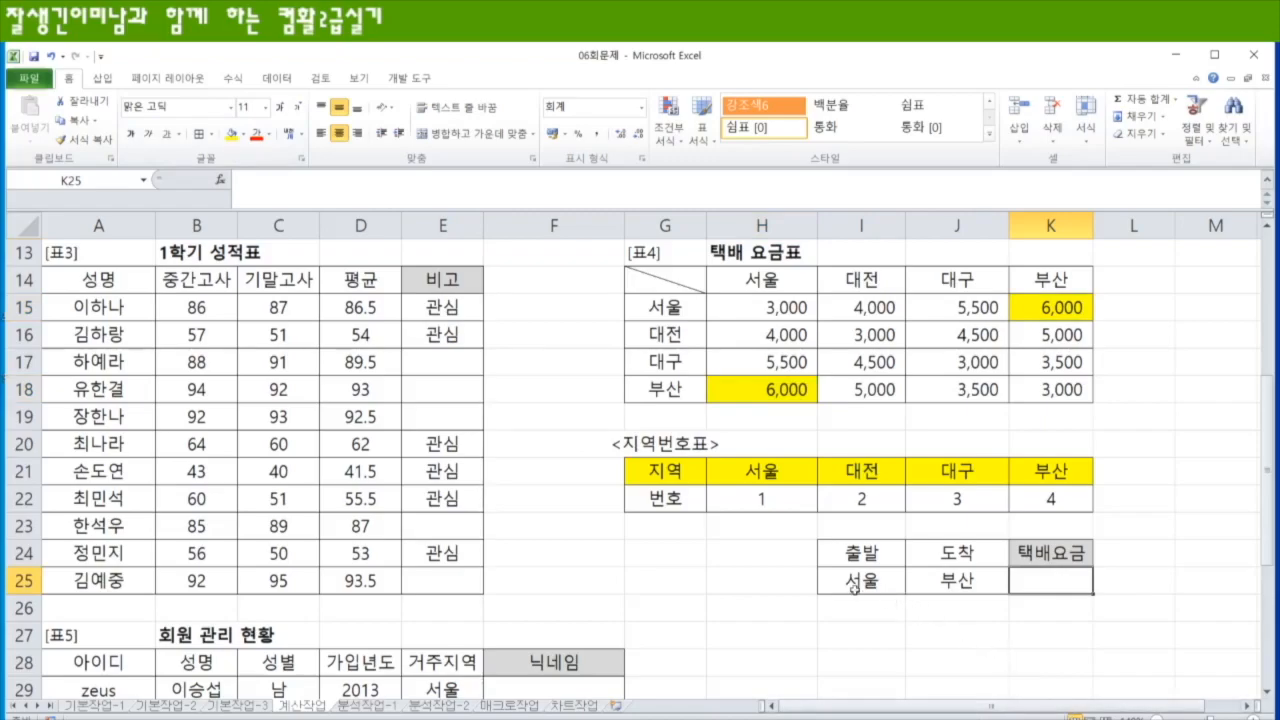
click(852, 580)
click(976, 579)
click(1028, 581)
drag(652, 470, 1047, 505)
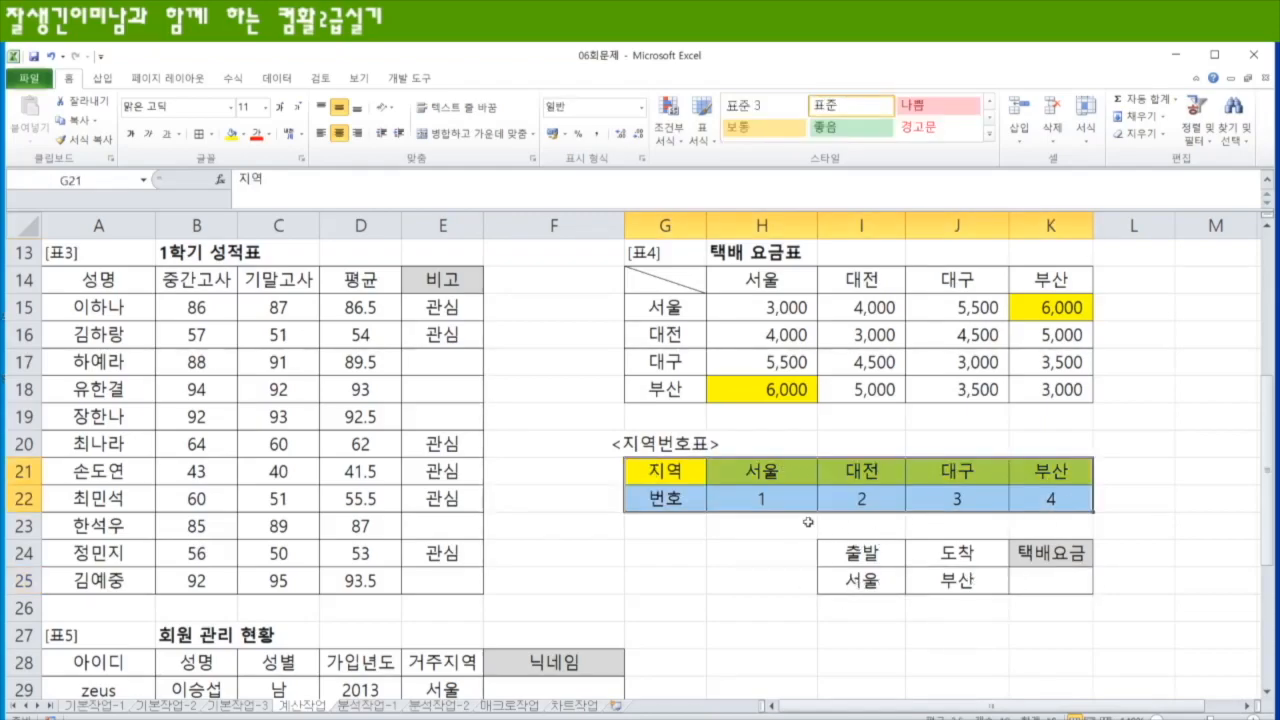
click(776, 520)
click(1045, 527)
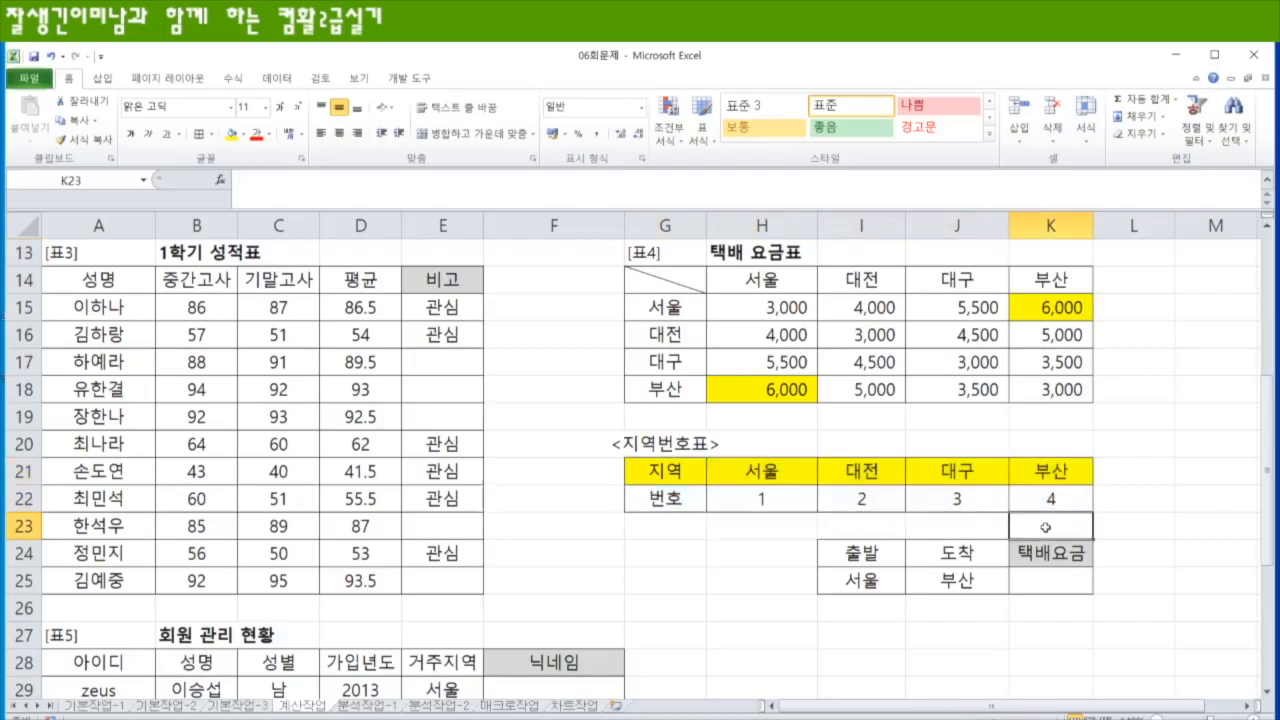
- Enter the region numbers under the 출발 and 도착 cells: 1 in I26 and 4 in J26
click(868, 609)
text(1)
click(968, 606)
text(4)
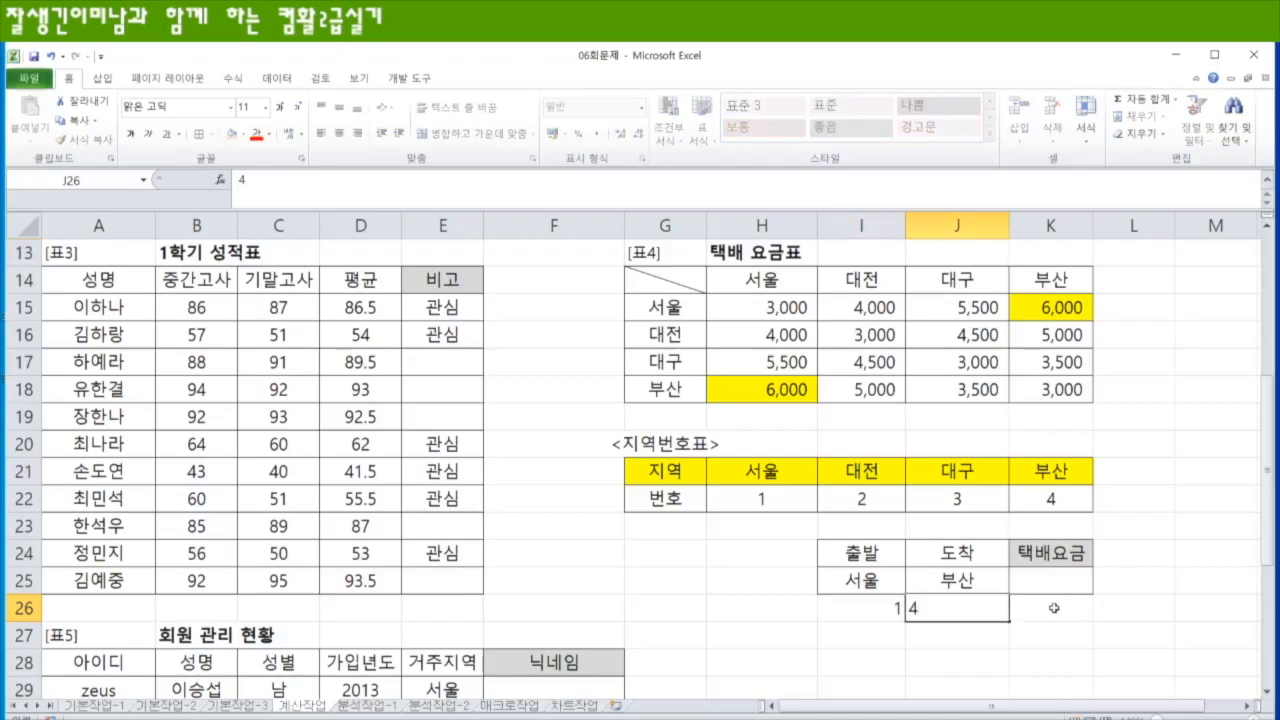
- Start an INDEX formula in K26 with the fare values H15:K18 of the 택배 요금표 as its array
click(1054, 608)
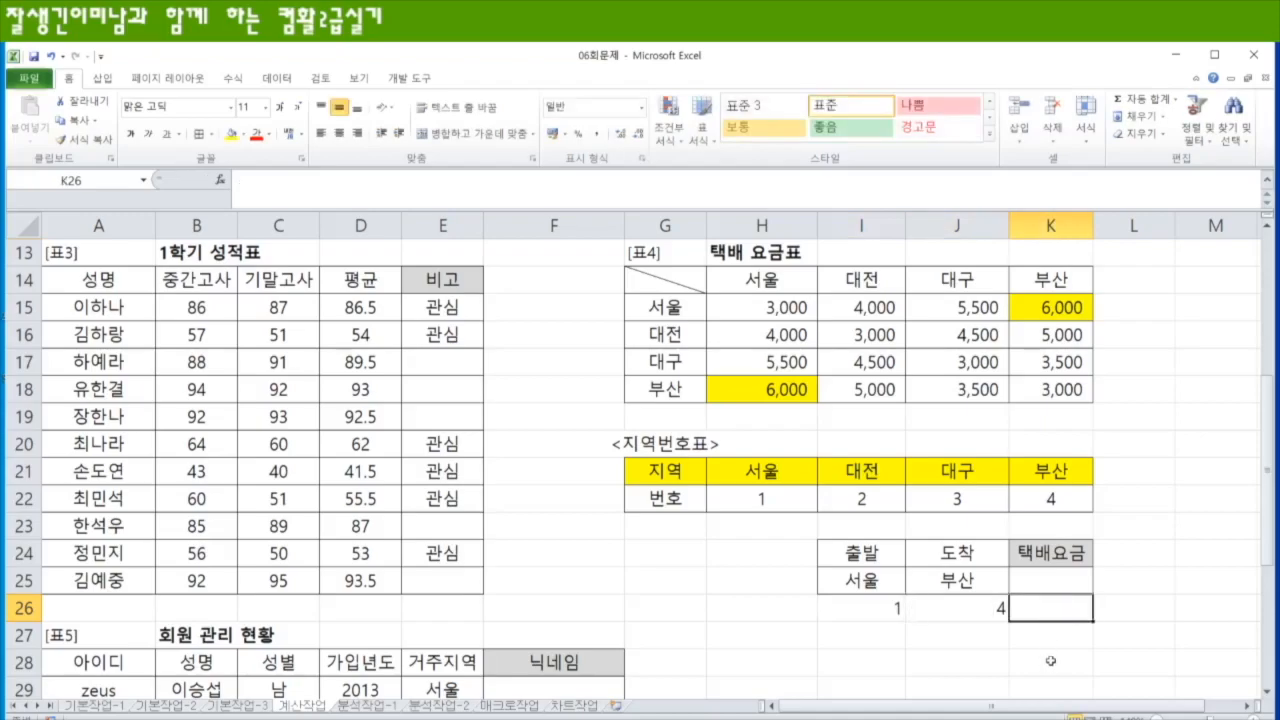
text(=)
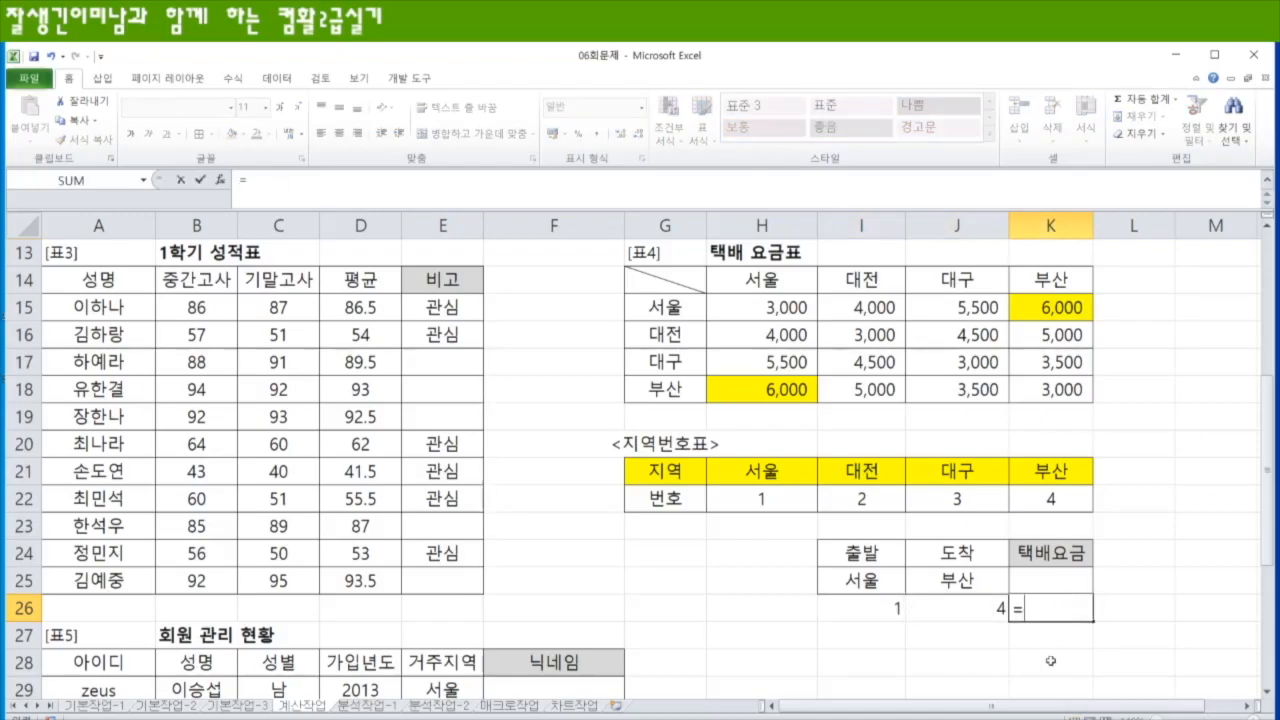
text(index)
key(Tab)
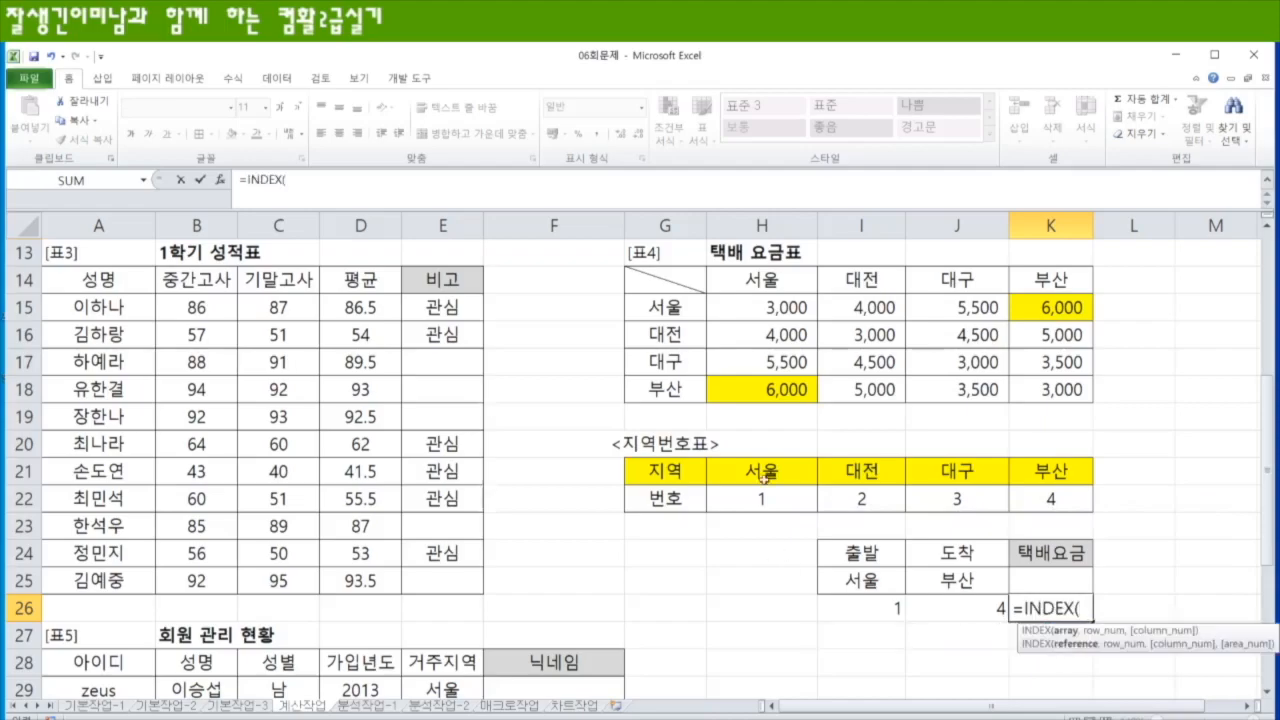
drag(762, 307, 762, 390)
text(,)
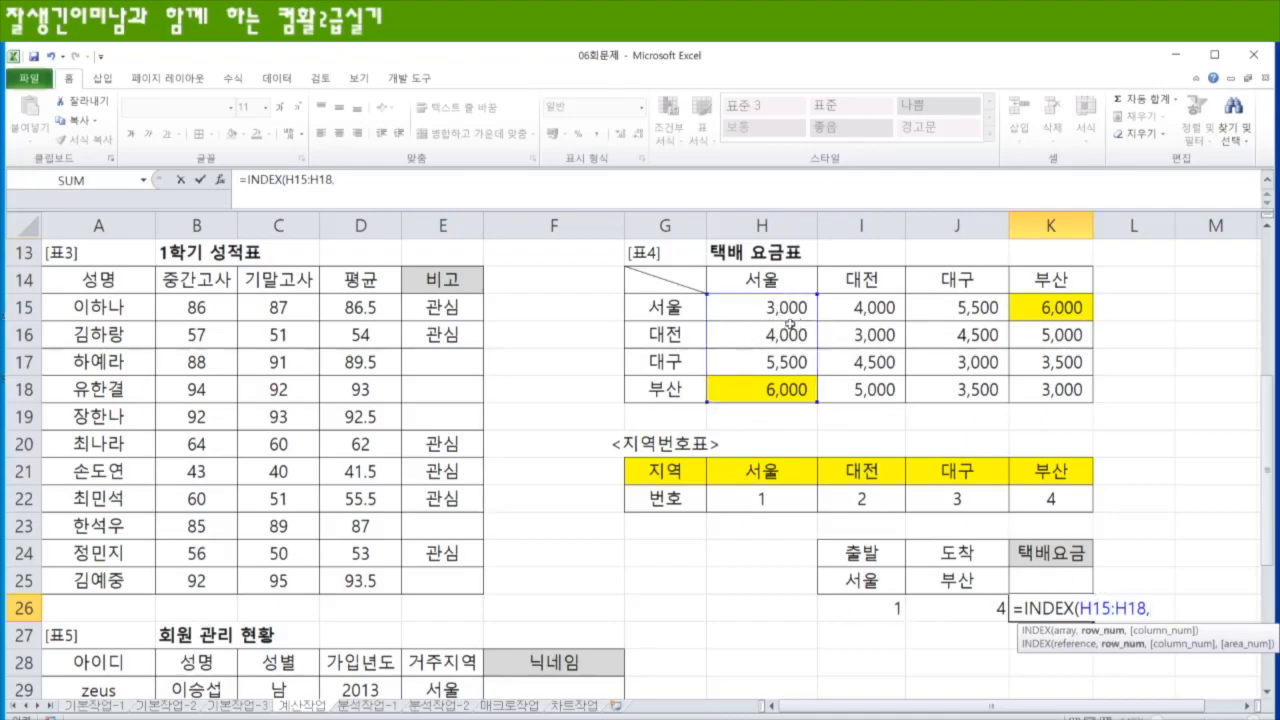
drag(816, 400, 1092, 322)
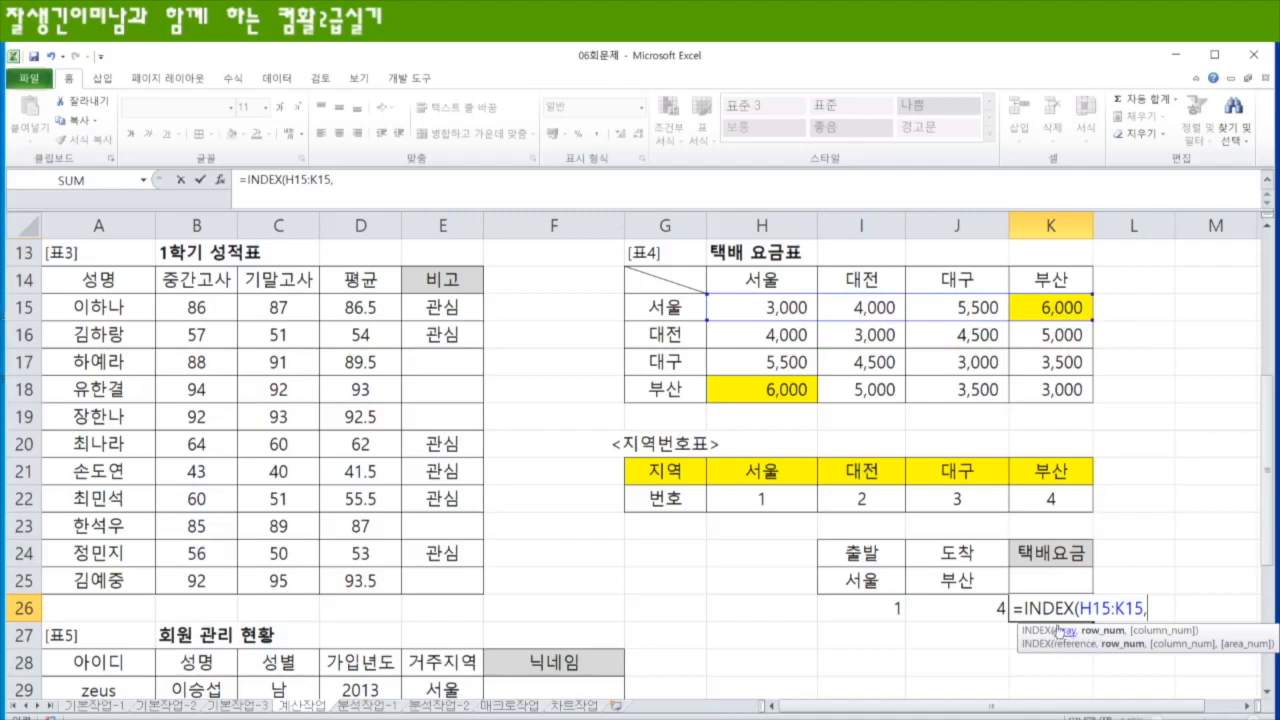
drag(1033, 334, 1060, 392)
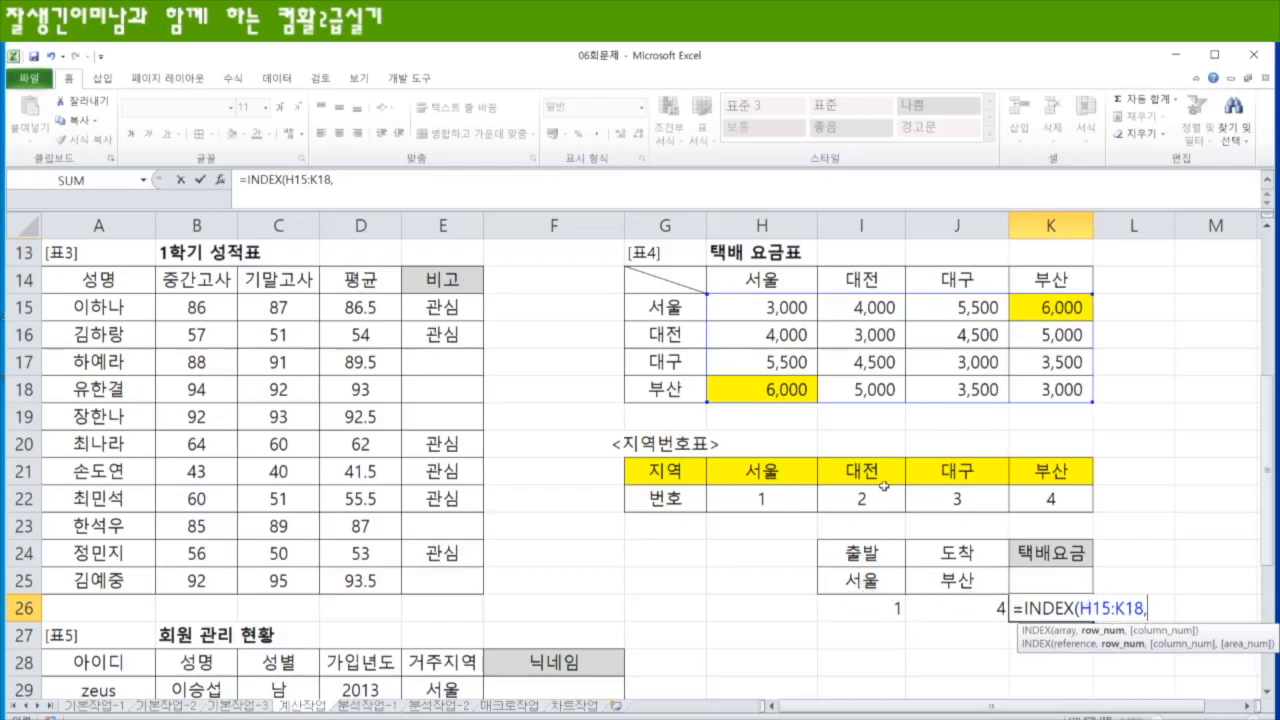
- Complete the K26 formula with I26 as row number and J26 as column number: =INDEX(H15:K18,I26,J26)
click(875, 609)
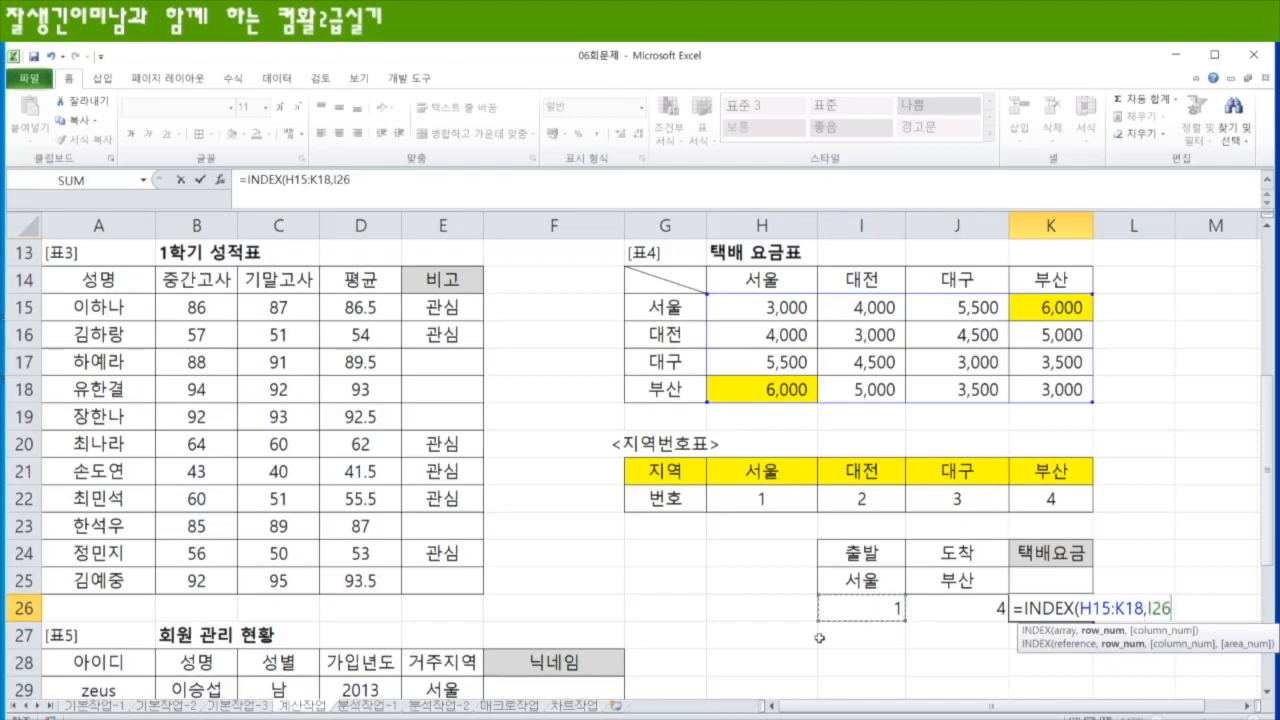
text(,)
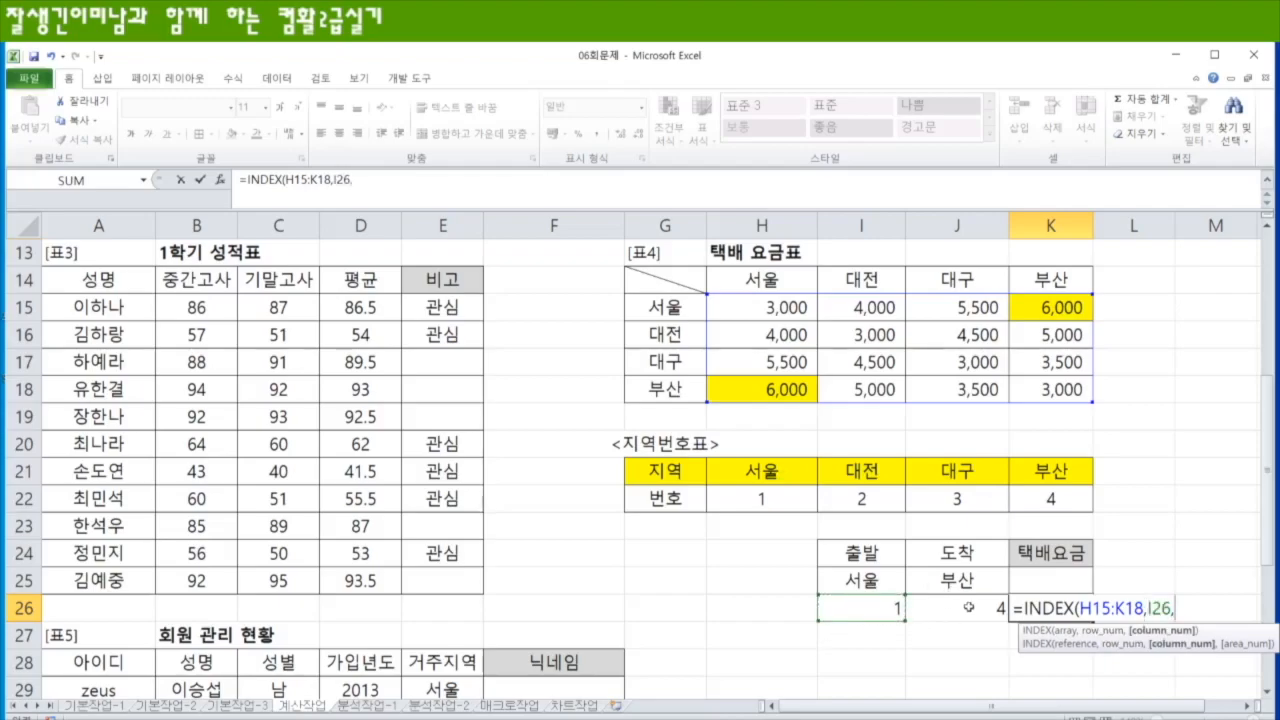
click(964, 608)
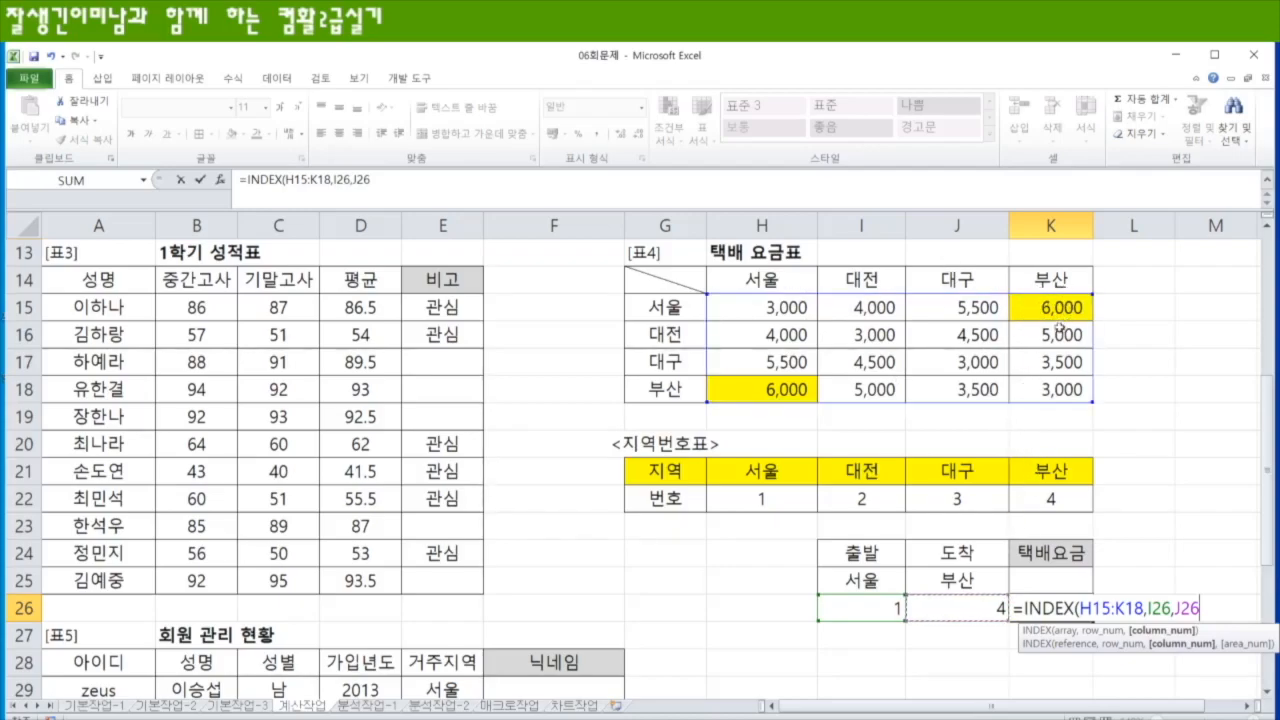
text())
key(Return)
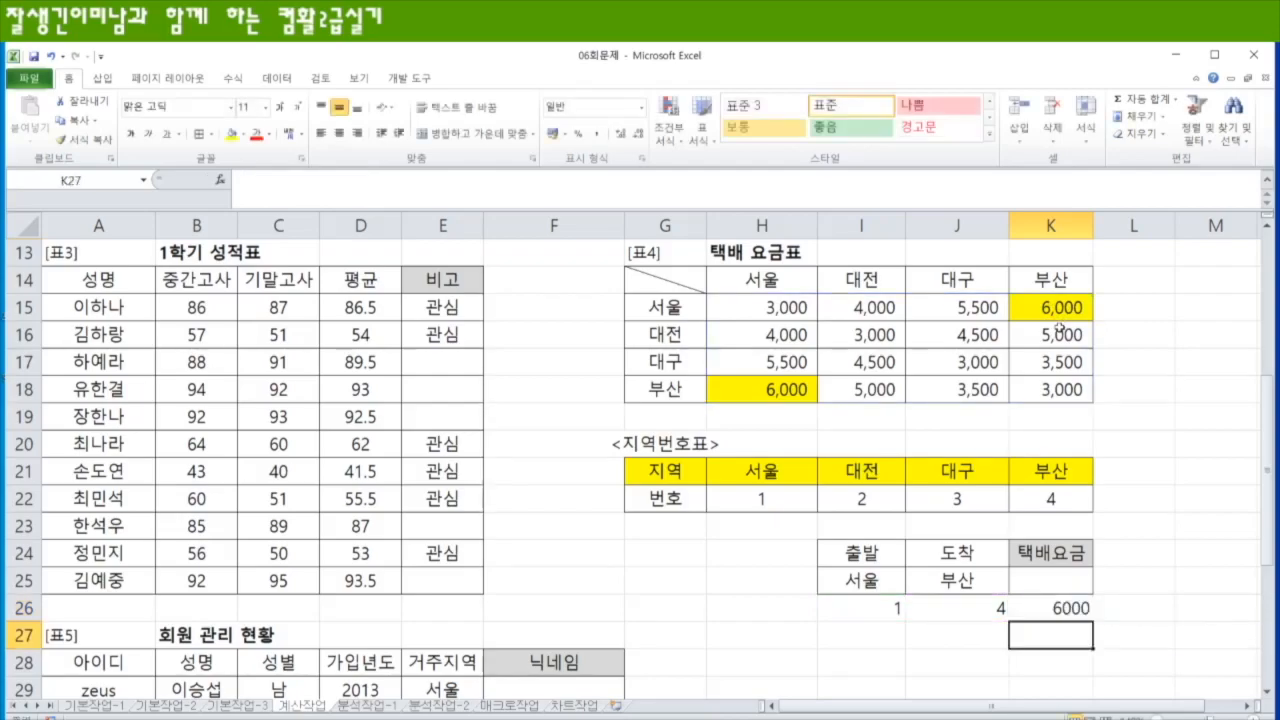
- Start an INDEX formula in the 택배요금 cell K25 with the fare values H15:K18 as its array
key(Up)
key(Up)
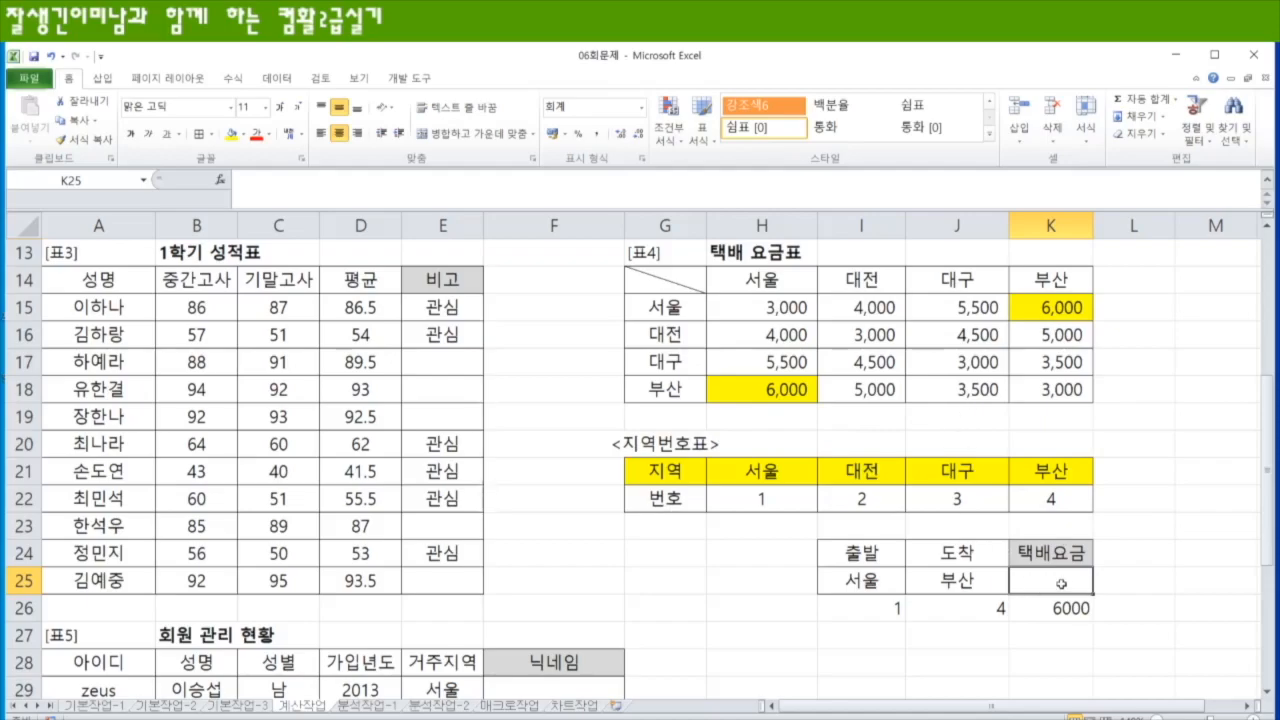
text(=)
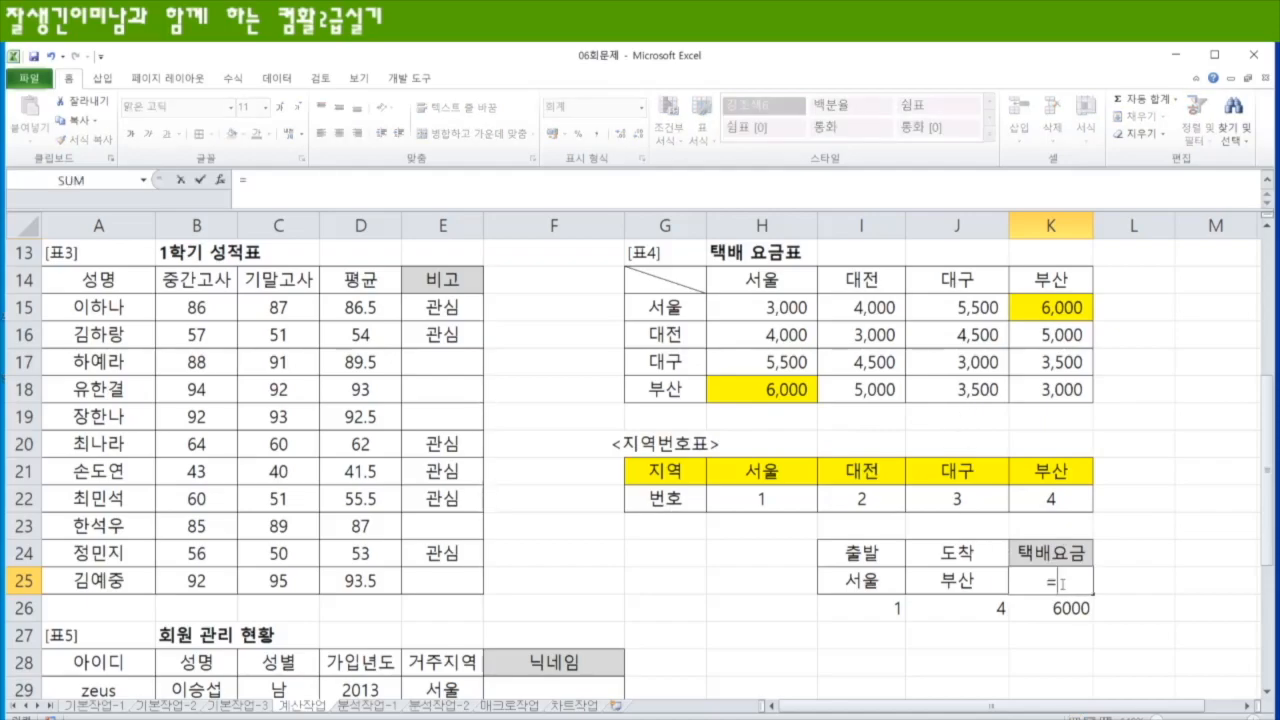
text(in)
key(BackSpace)
text(ind)
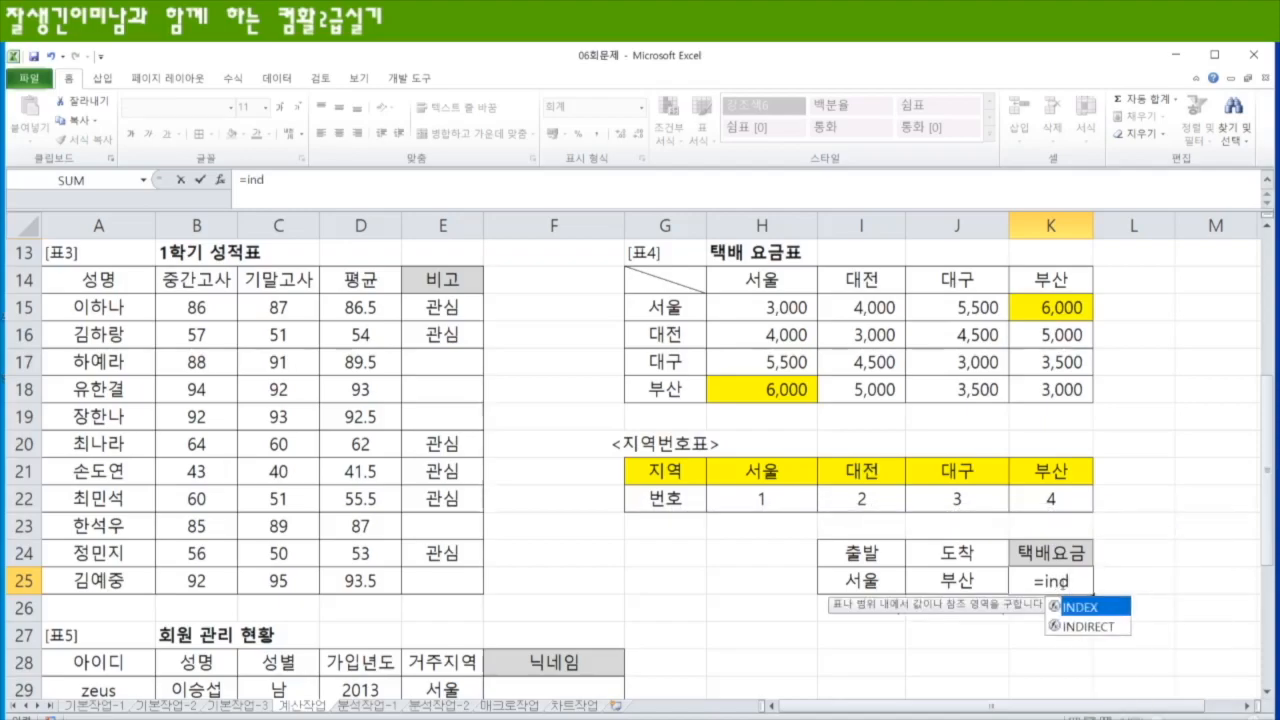
key(Tab)
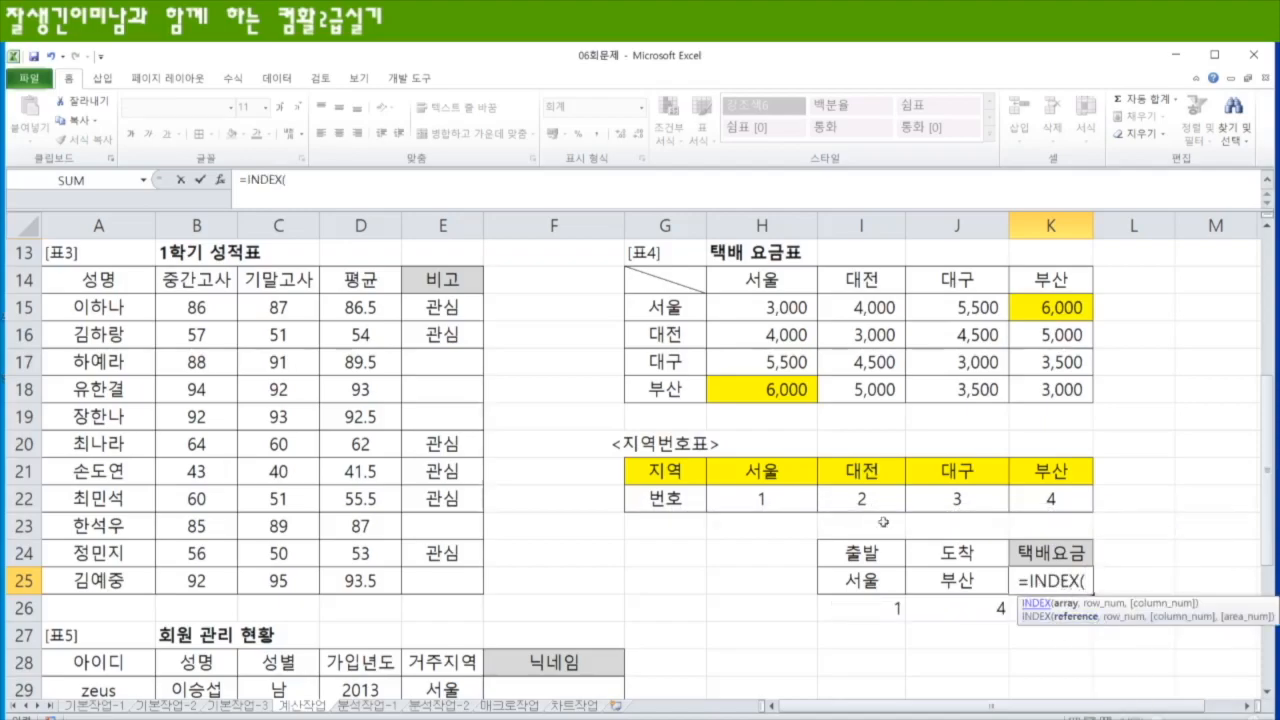
drag(652, 287, 1050, 390)
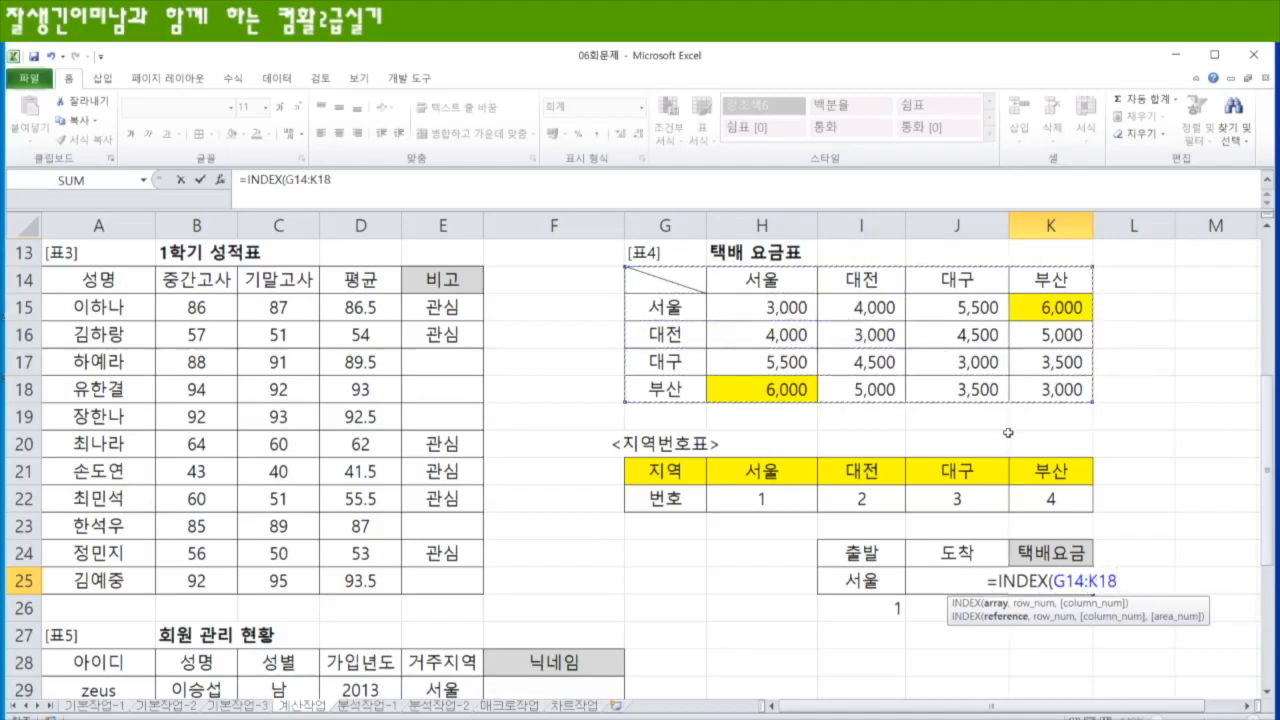
drag(740, 305, 1045, 395)
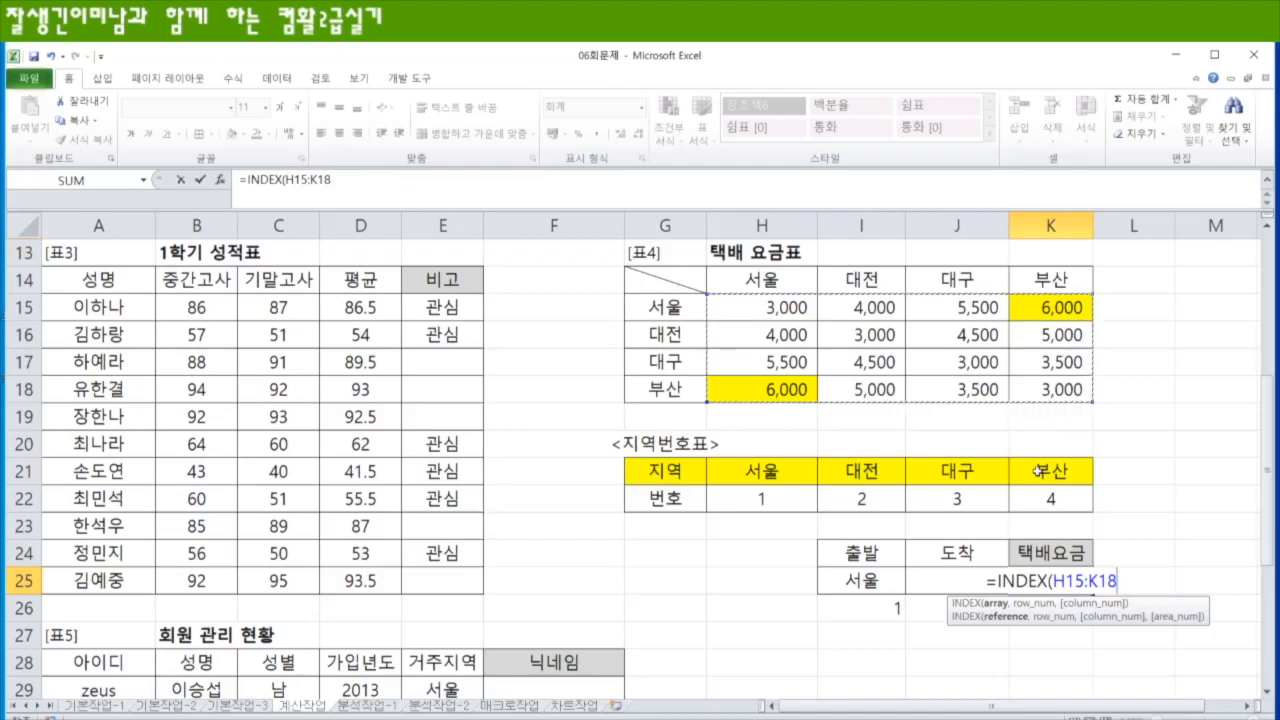
text(,)
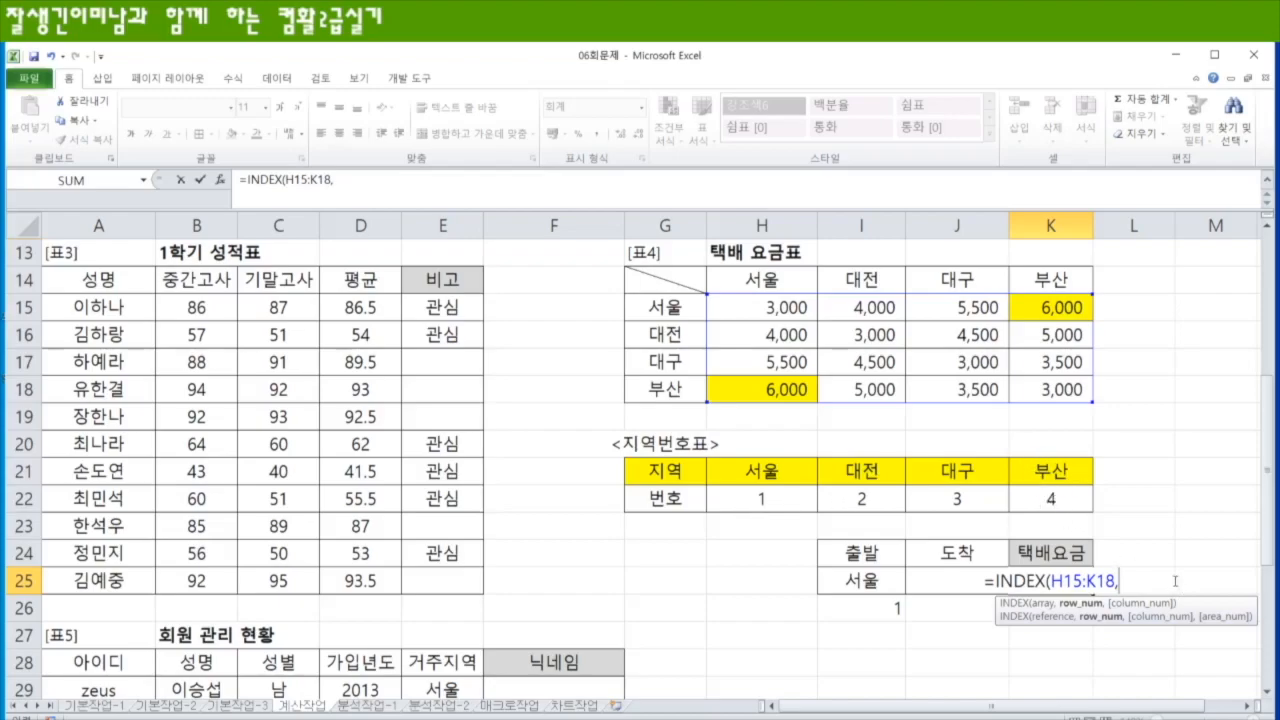
- Give the K25 INDEX formula HLOOKUP(I25,G21:K22,2,0) as its row number, looking up the 출발 region
text(HLOOKUP()
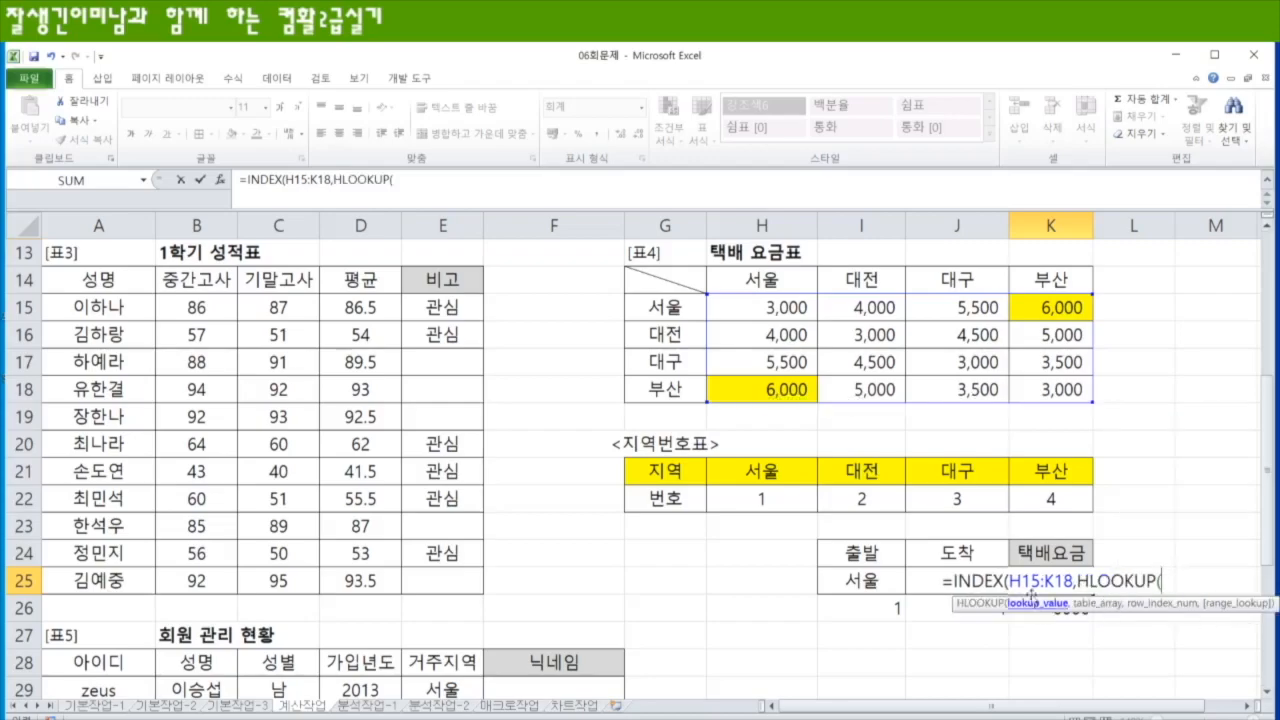
click(861, 574)
text(,)
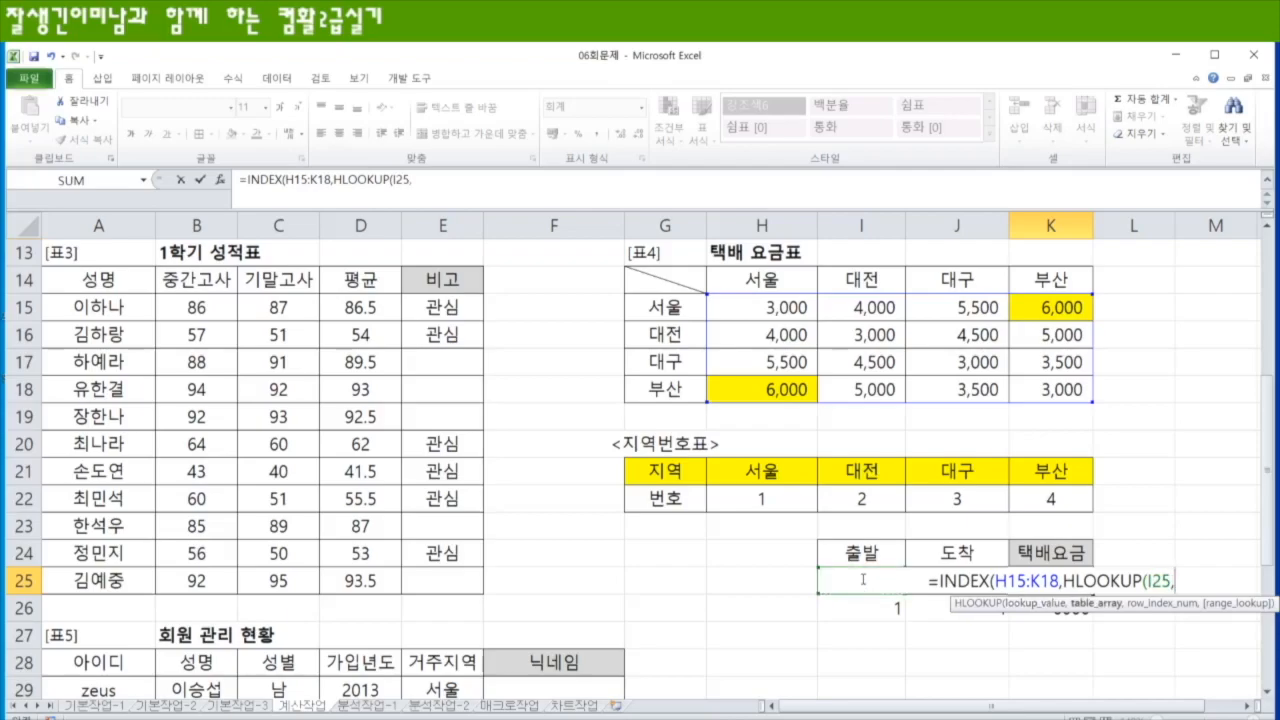
drag(655, 468, 1057, 507)
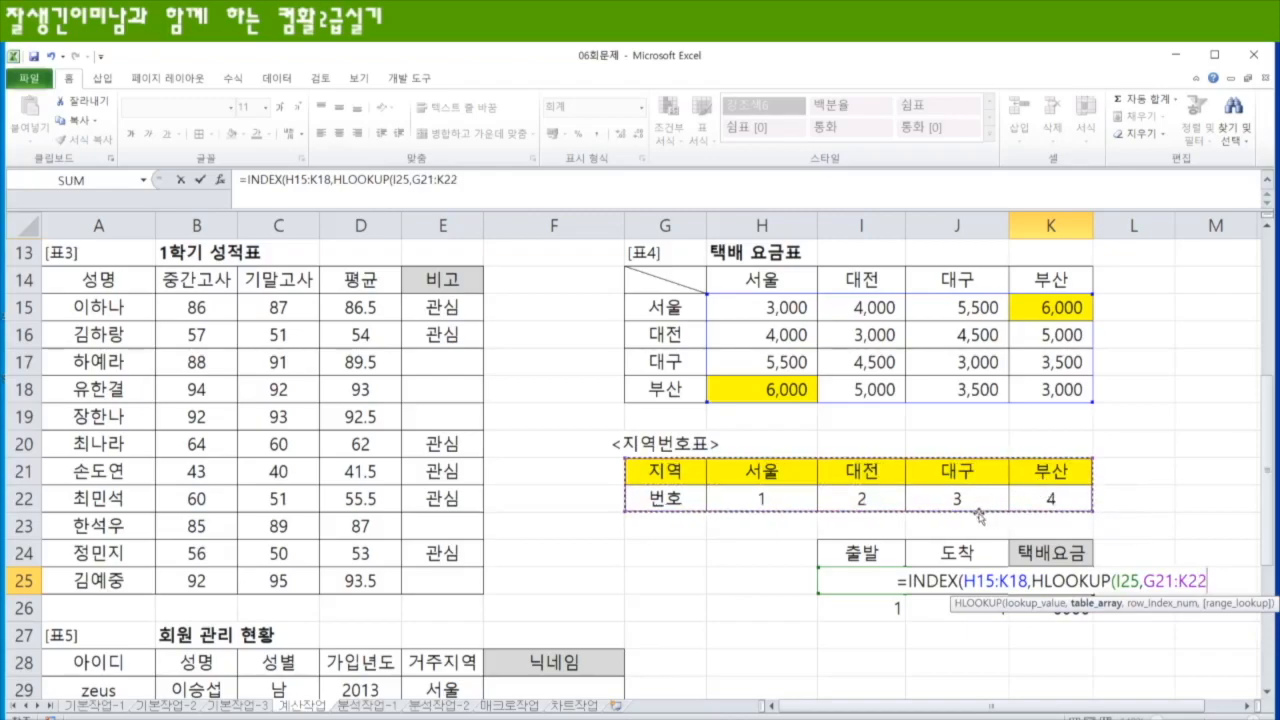
text(,)
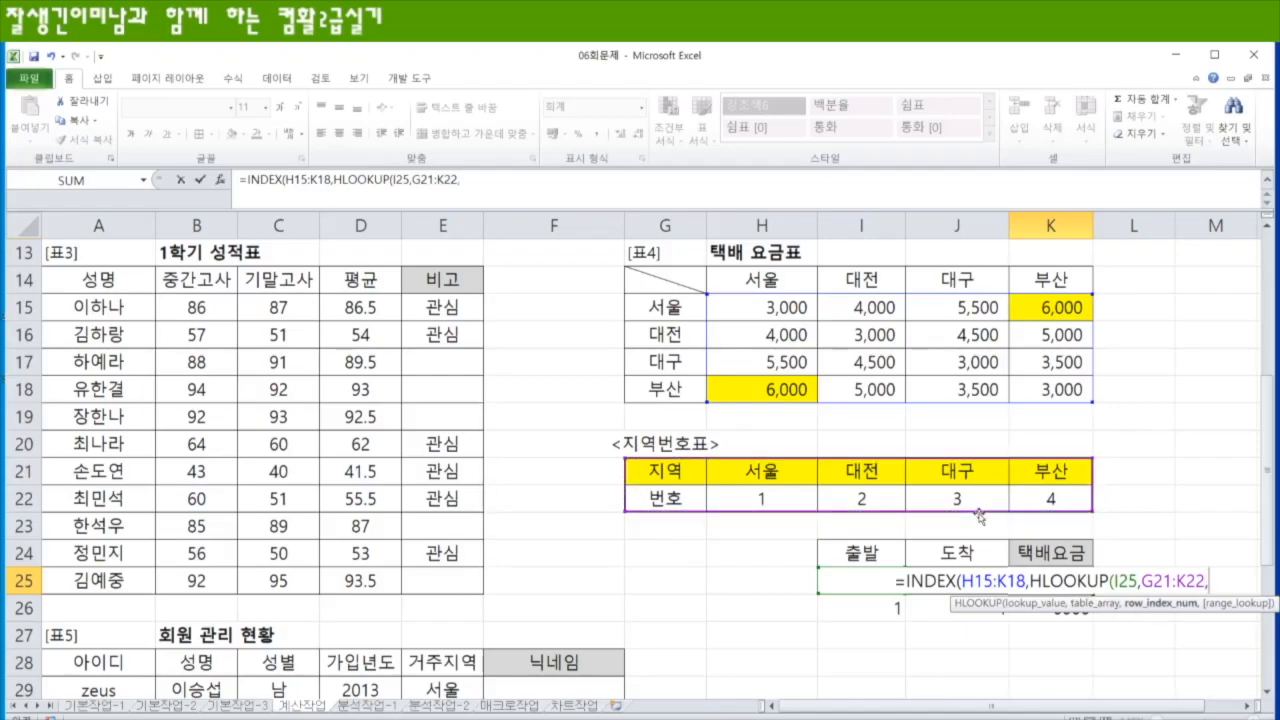
text(2,0)
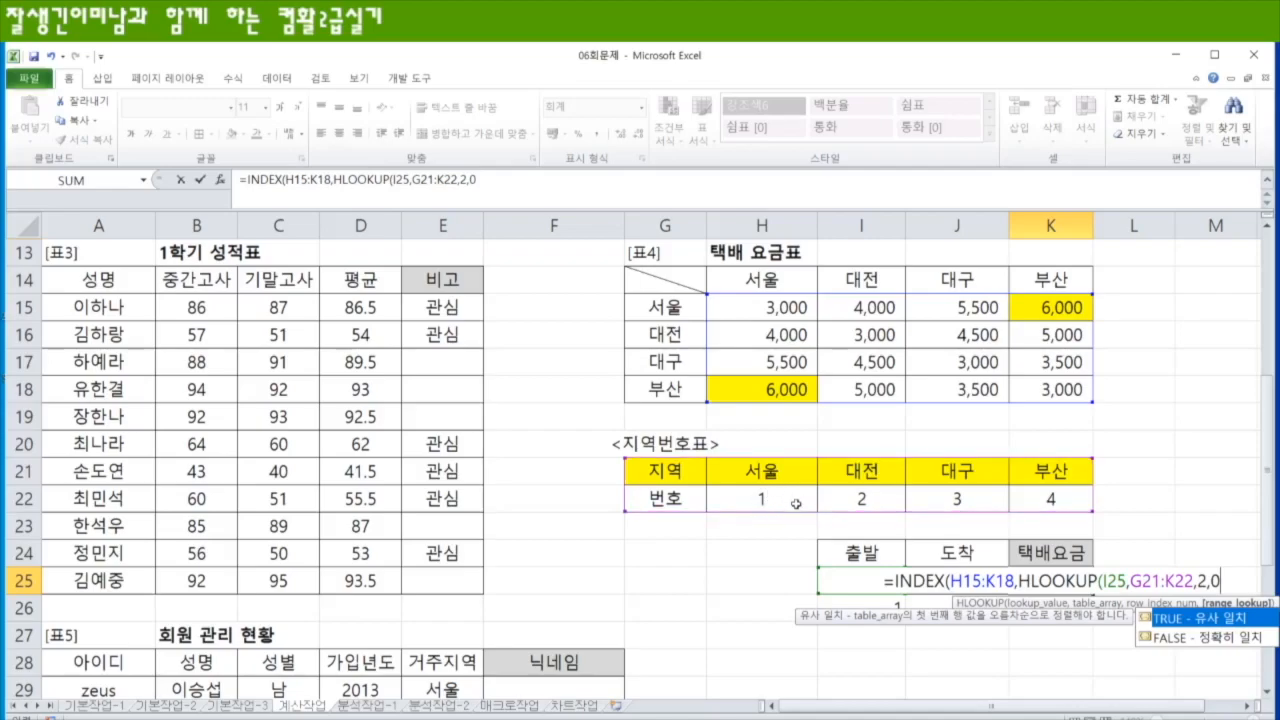
text())
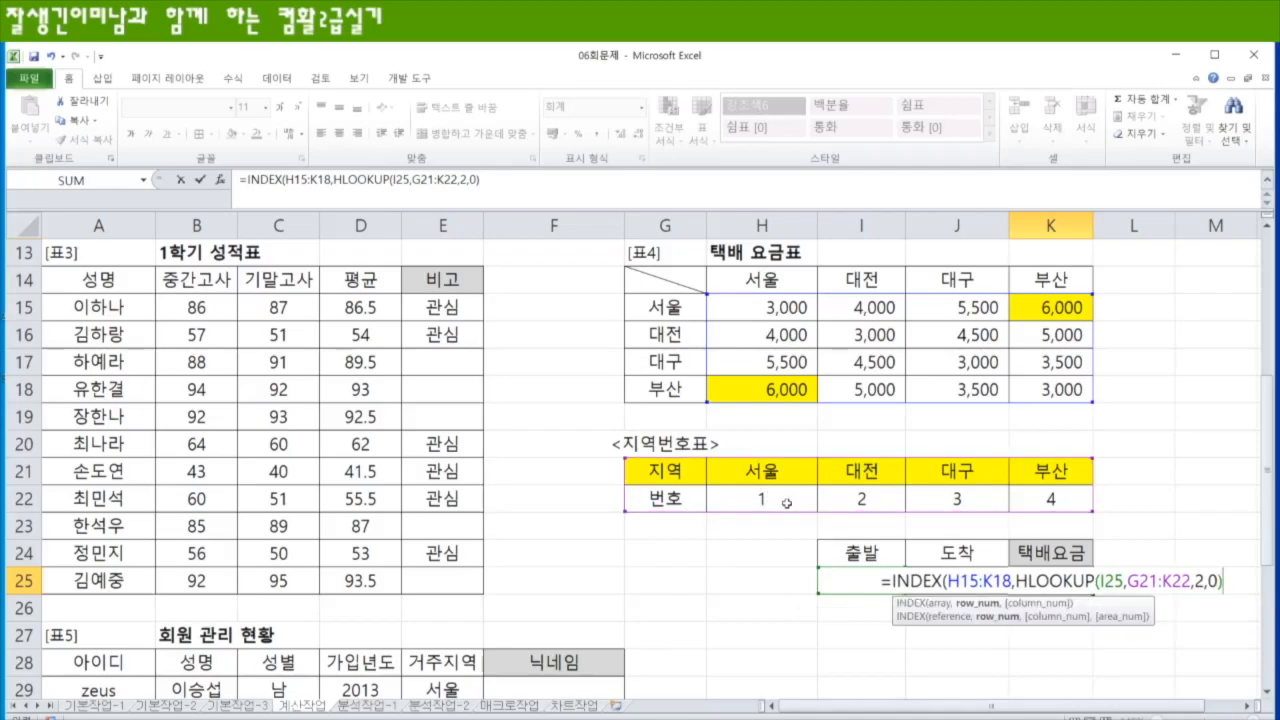
text(,)
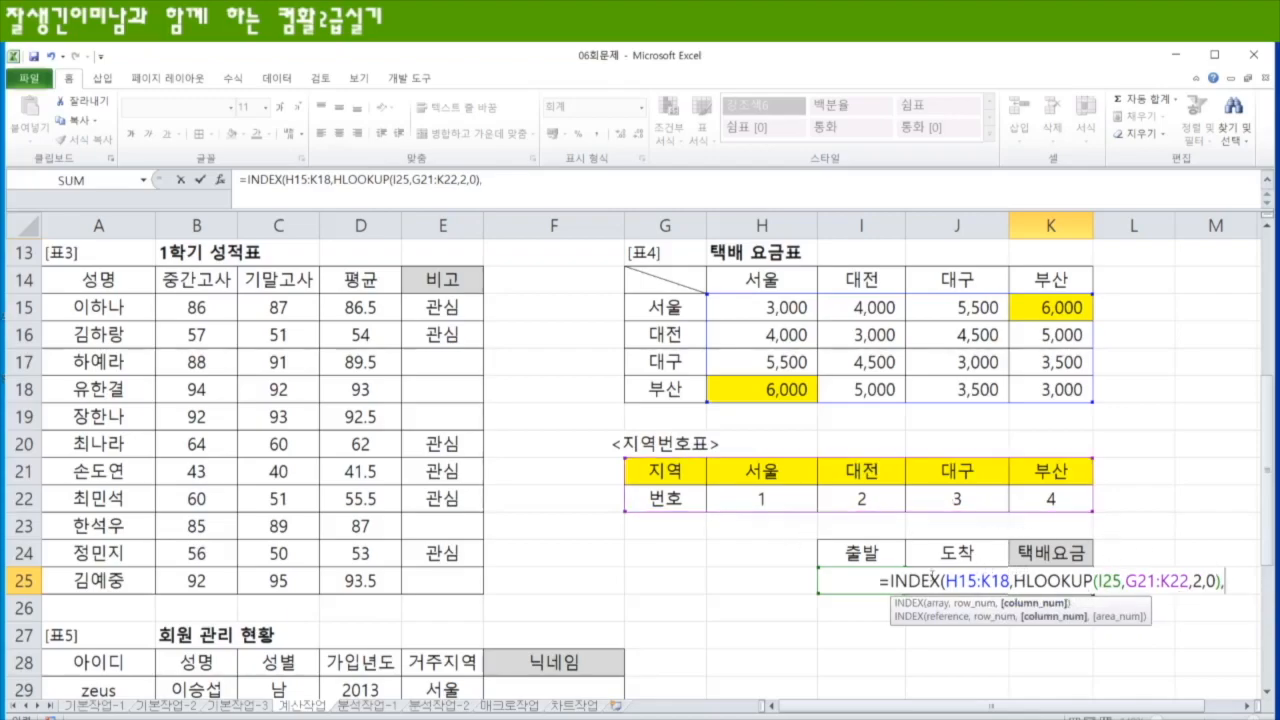
- Add HLOOKUP(J25,G21:K22,2,0) as the column number and enter the completed INDEX formula in K25
text(HLOOKUP()
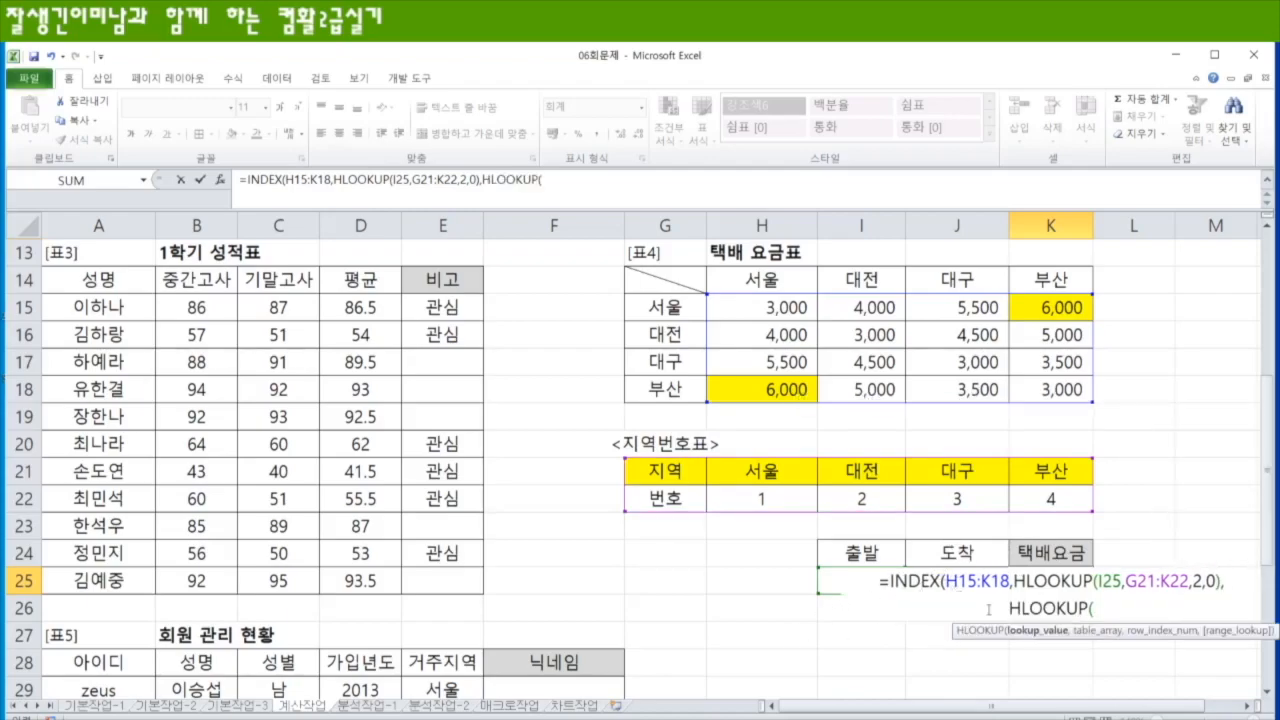
click(959, 552)
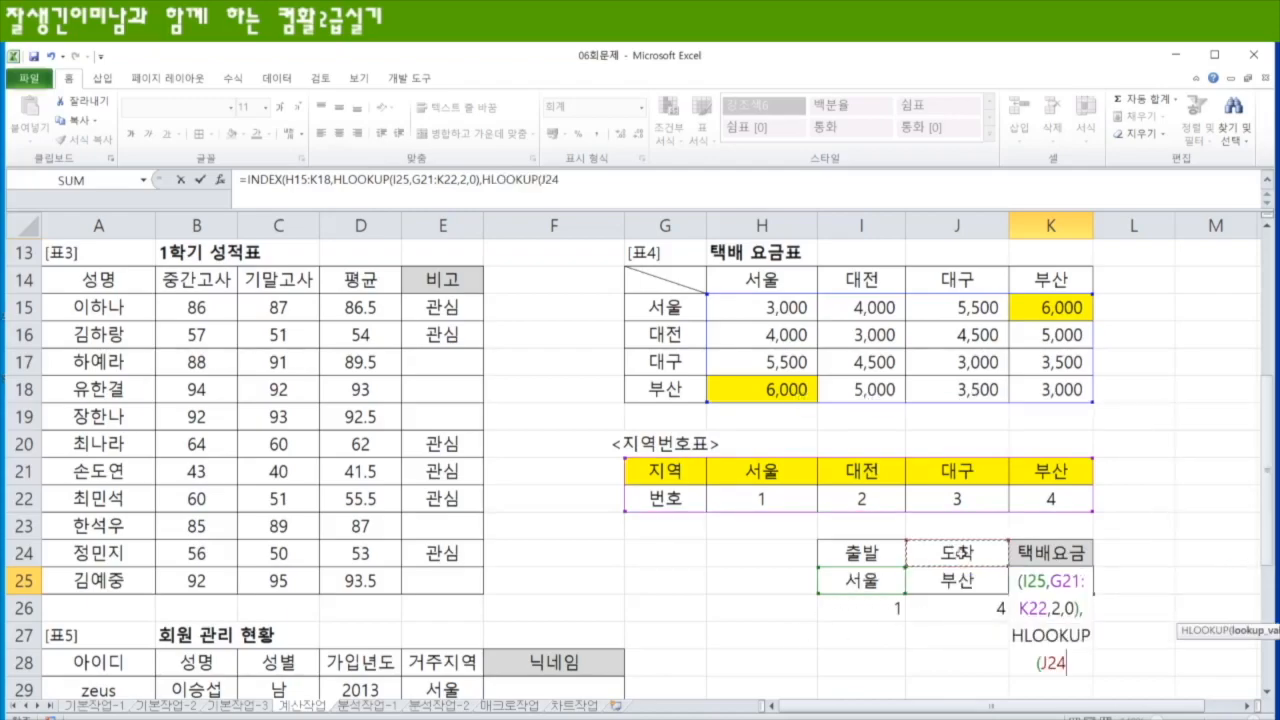
key(Down)
text(,)
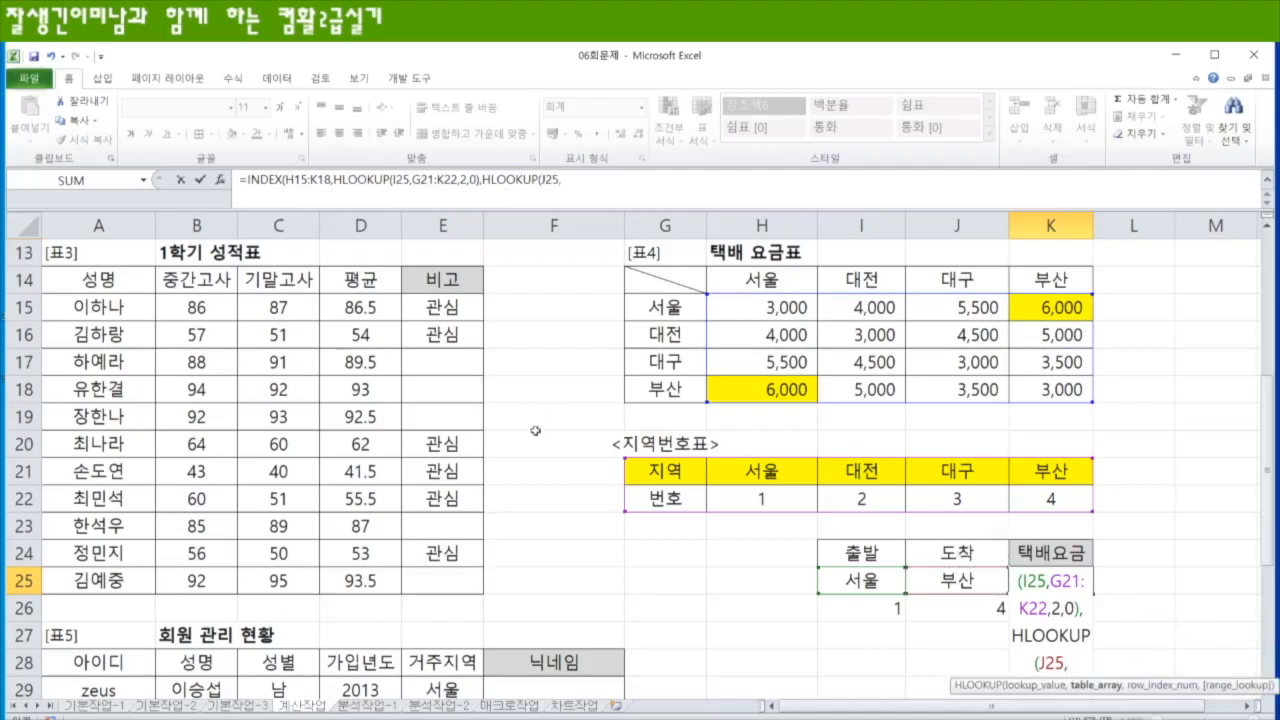
drag(660, 470, 1077, 507)
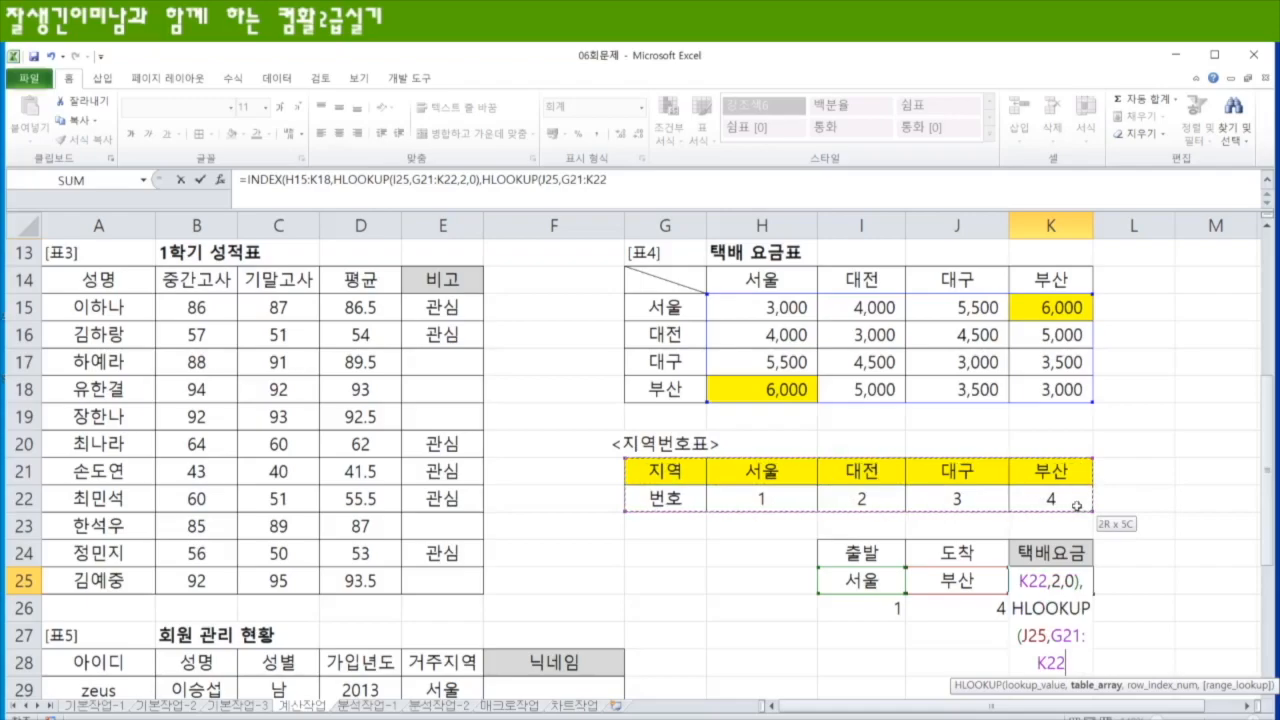
text(,)
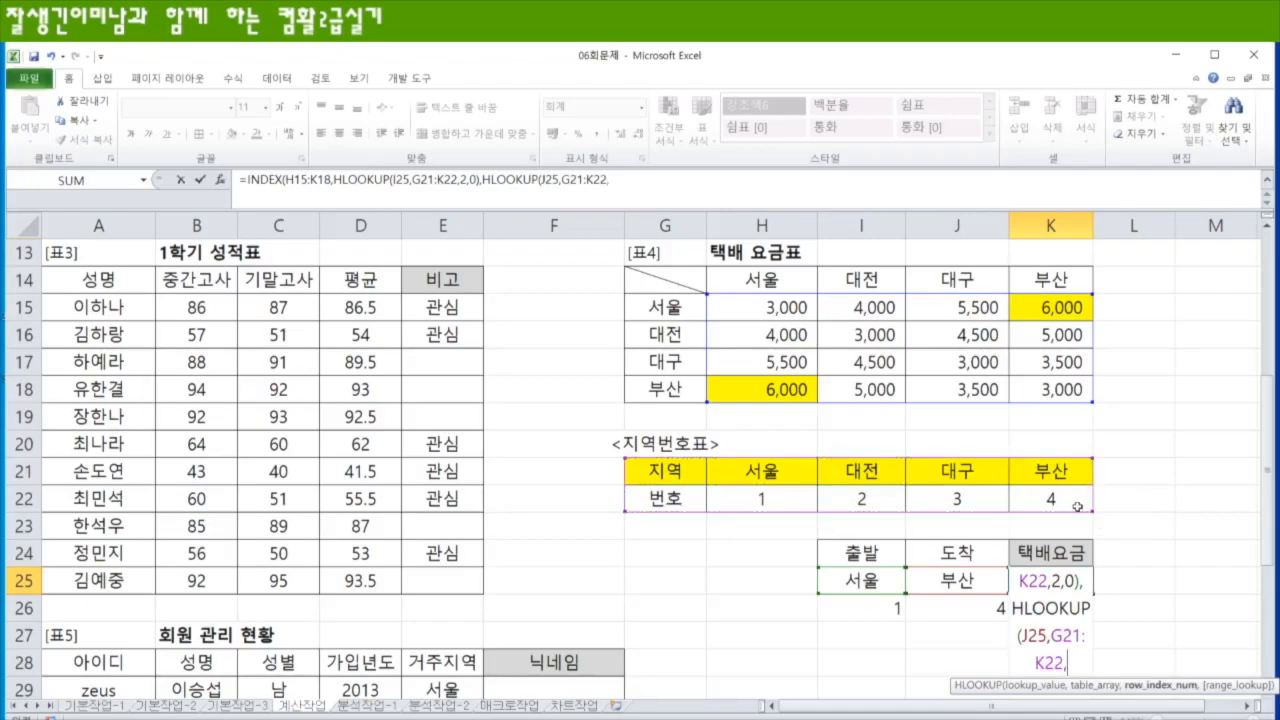
text(2,0)
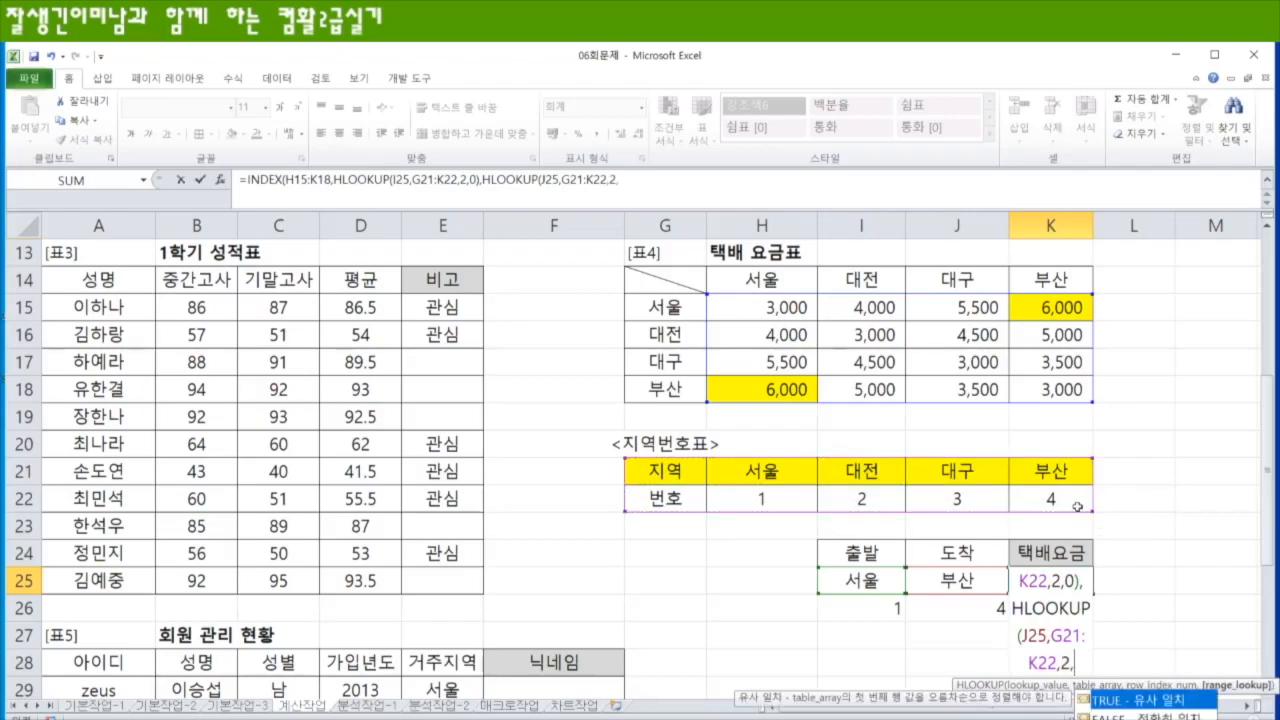
text())
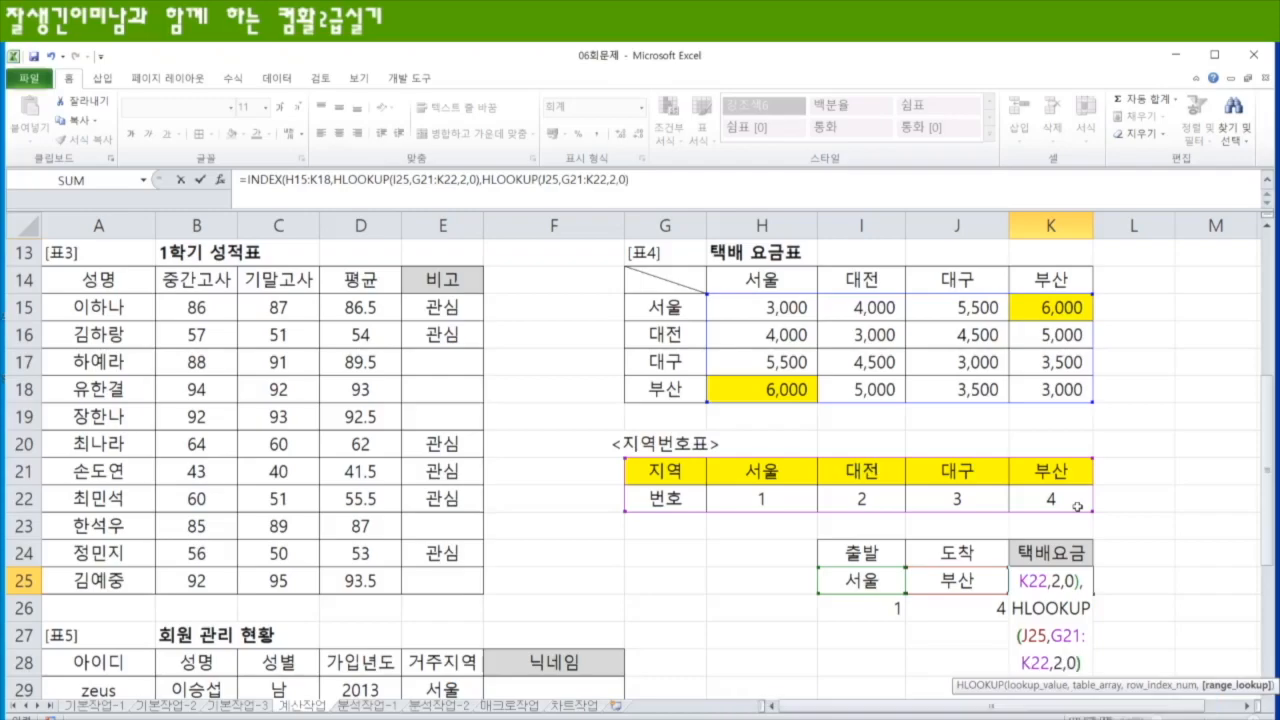
text())
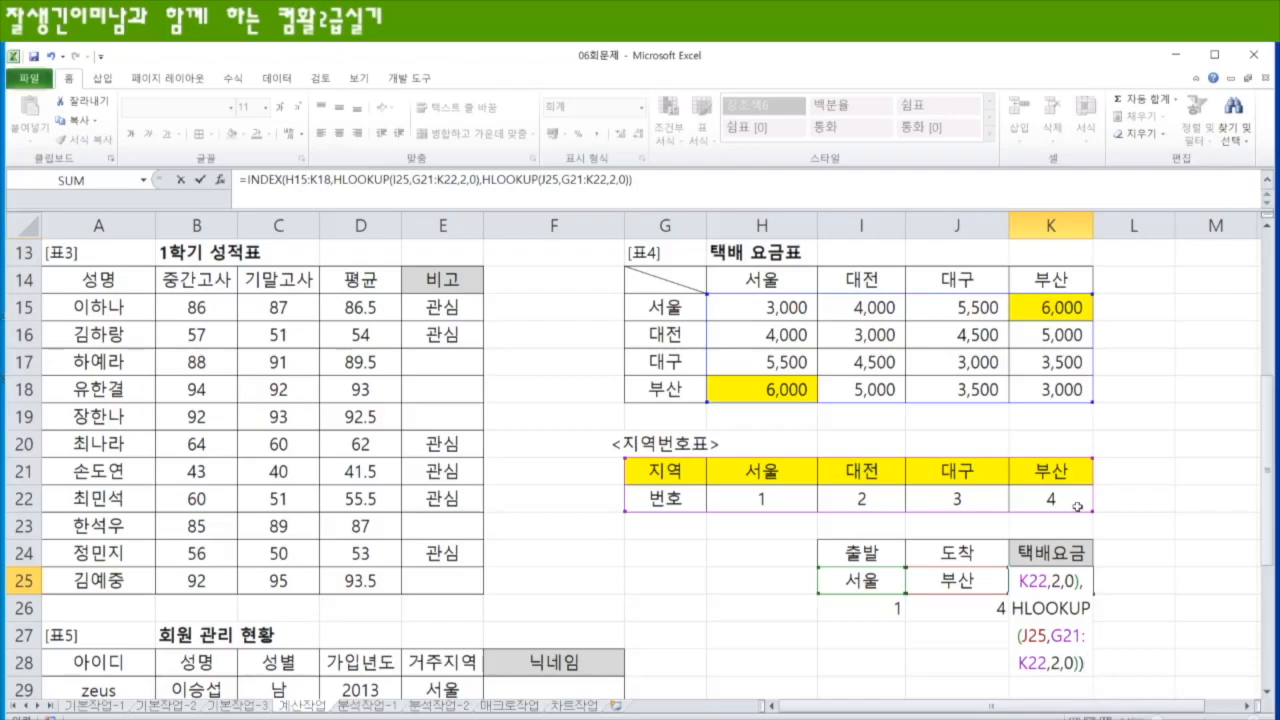
key(Return)
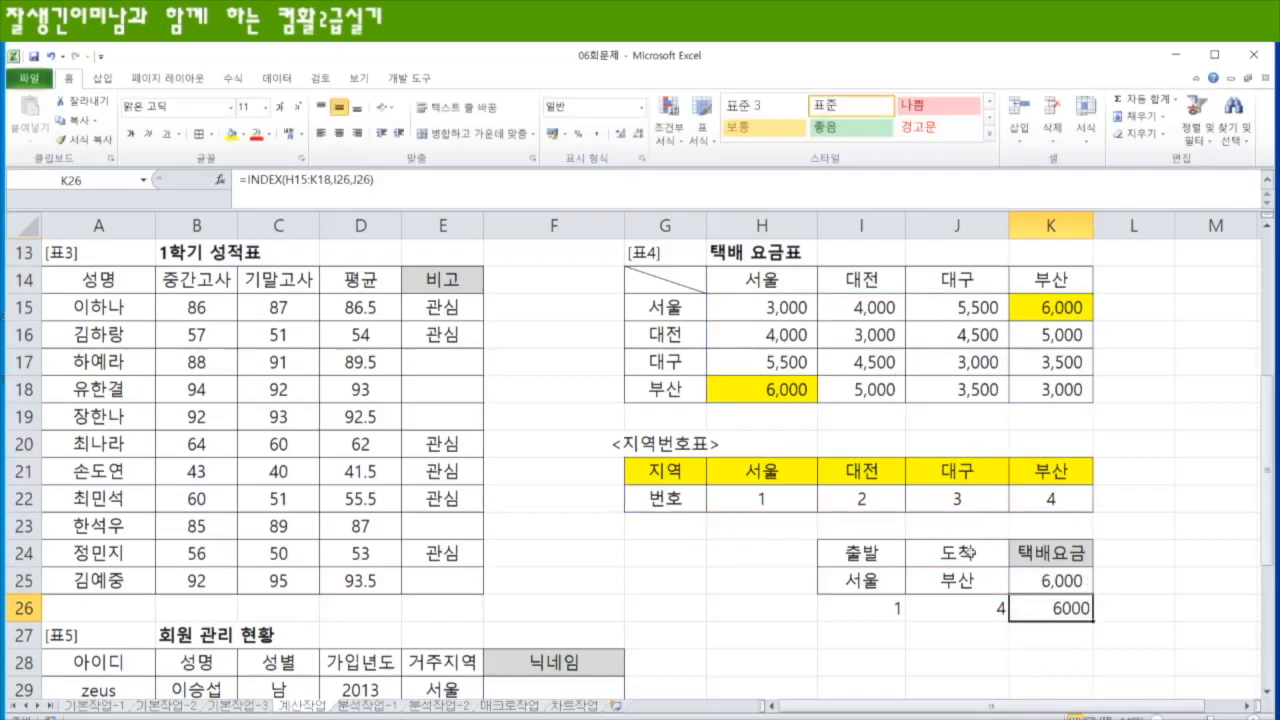
- Change the 도착 region in J25 to 대구 to test the 택배요금 formula
click(948, 580)
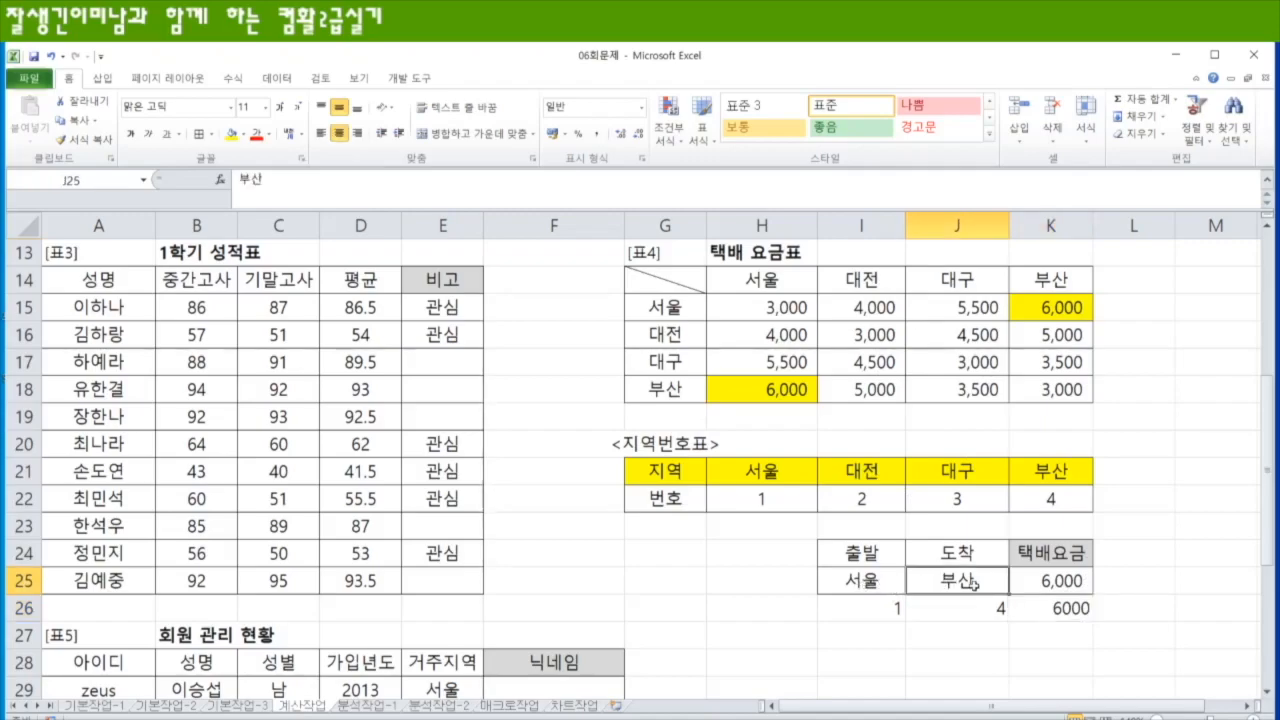
text(대구)
key(Return)
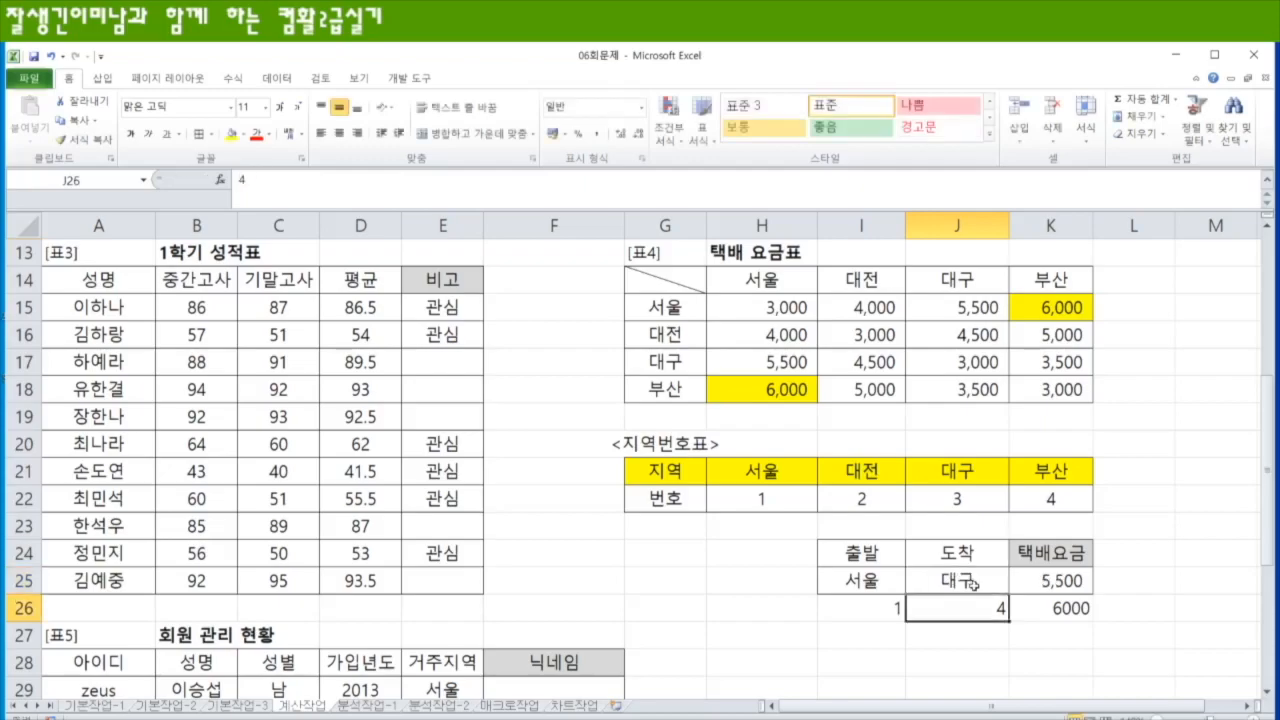
- Change the 도착 region in J25 to 대전 to test the 택배요금 formula with another destination
click(971, 585)
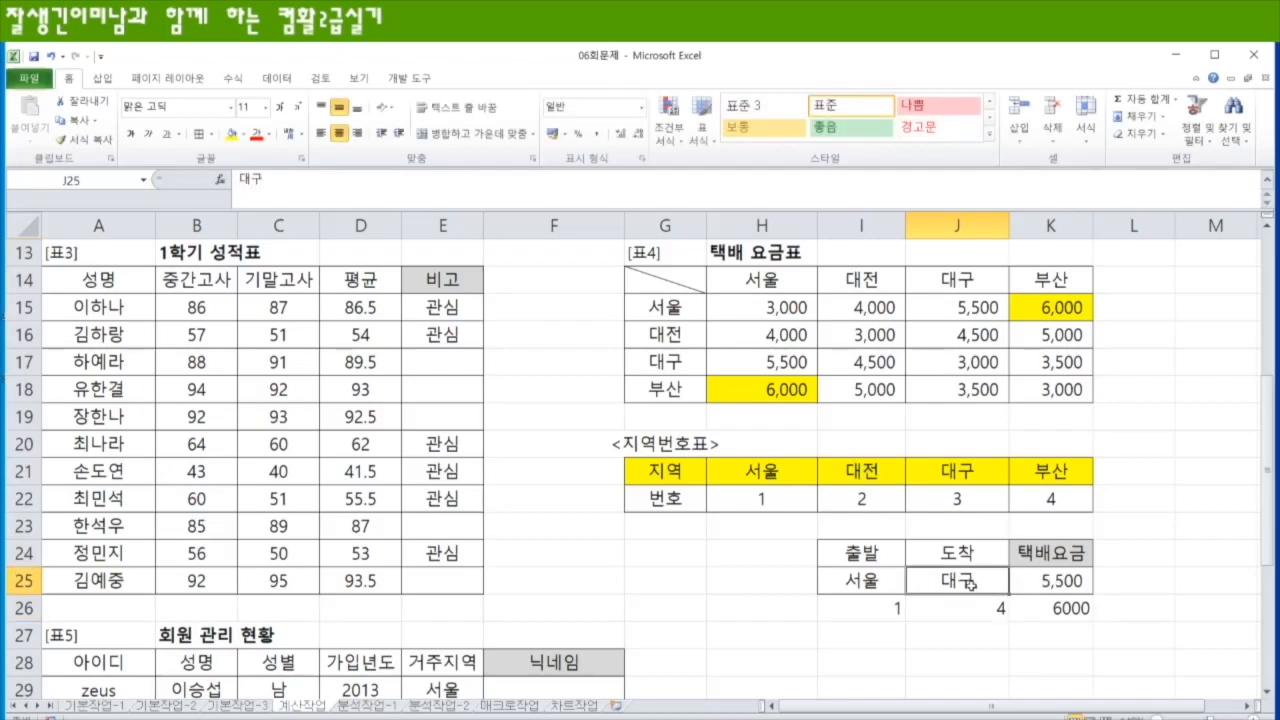
text(대전)
key(Return)
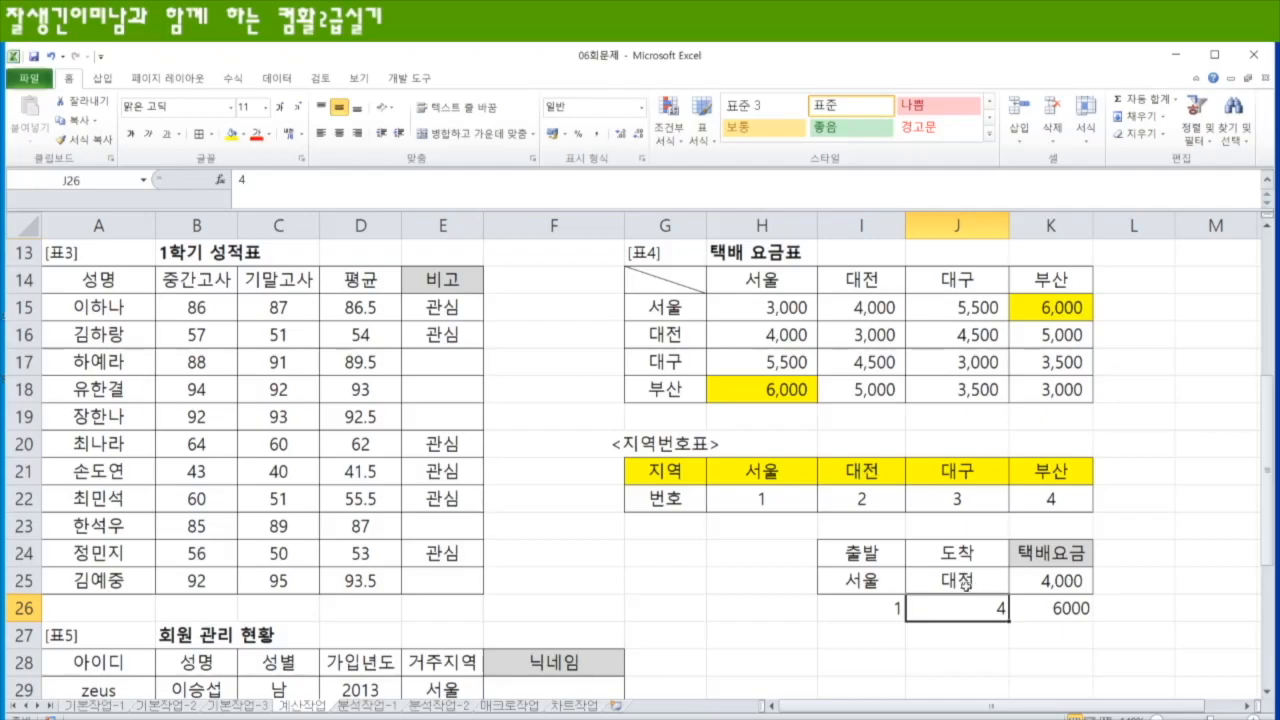
- Examine the 출발 and 도착 cells and the INDEX formula in the 택배요금 cell K25, keeping the formula as it is
click(966, 586)
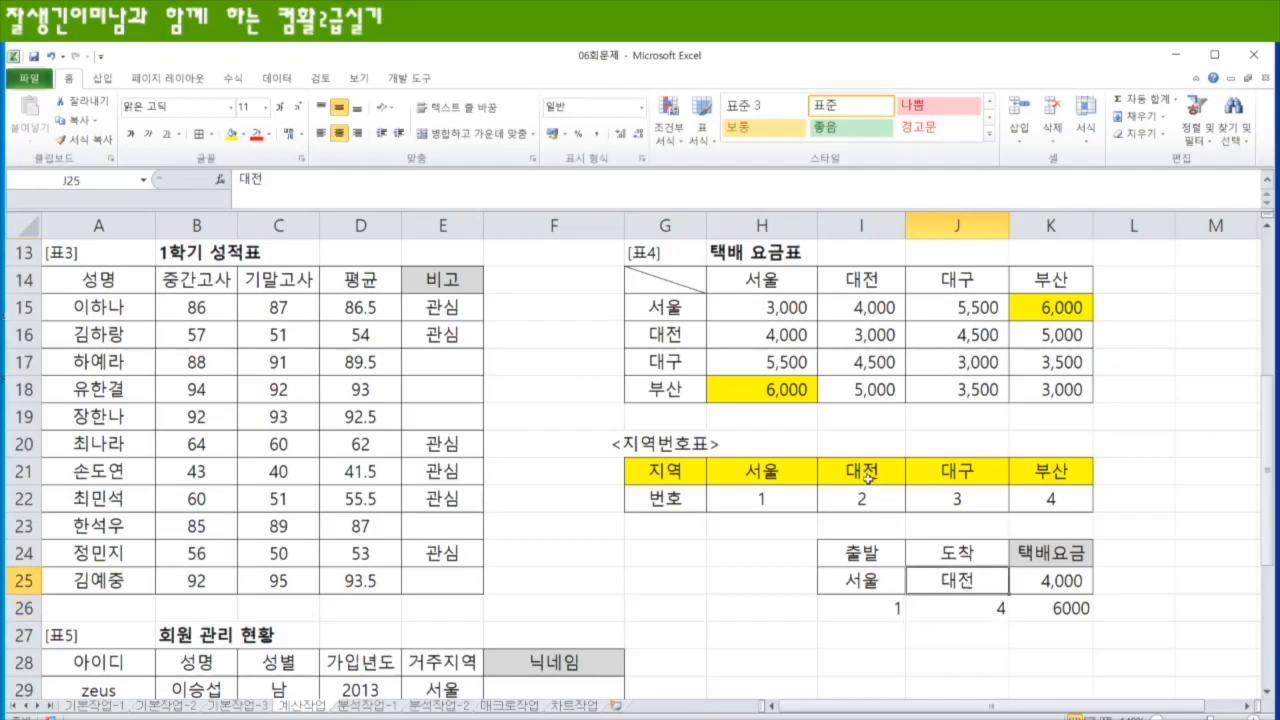
click(862, 580)
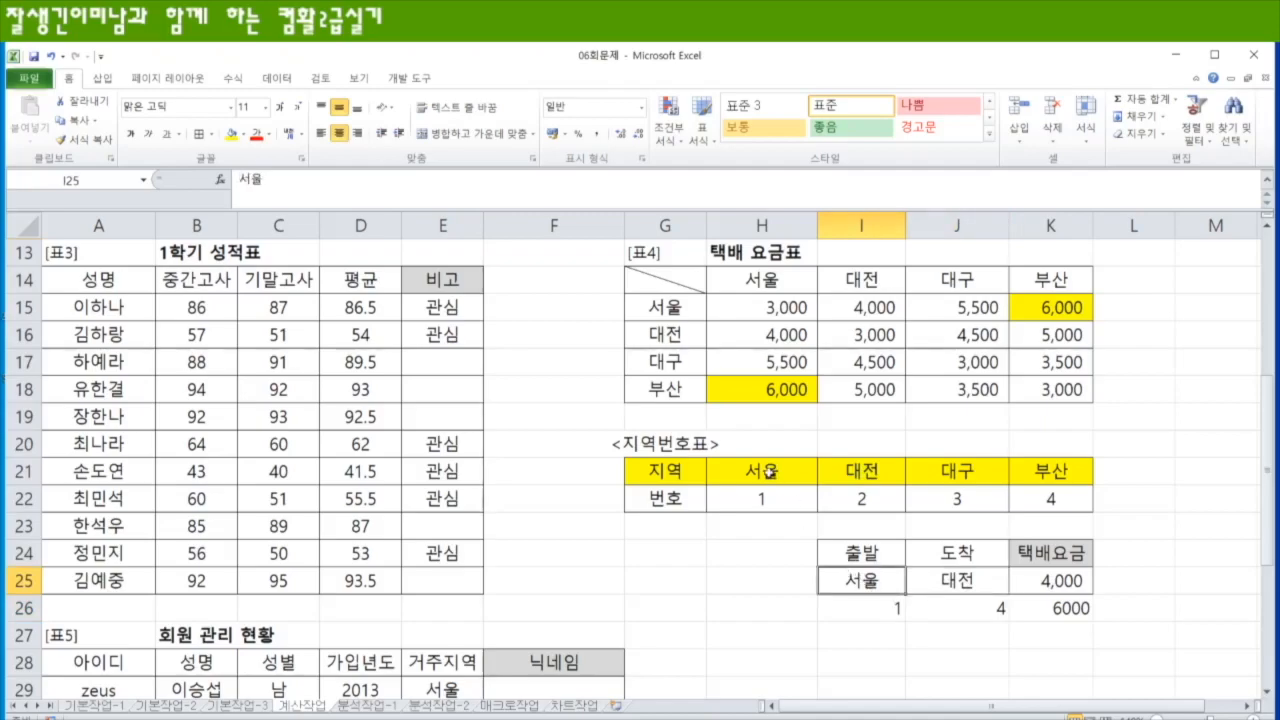
click(1043, 575)
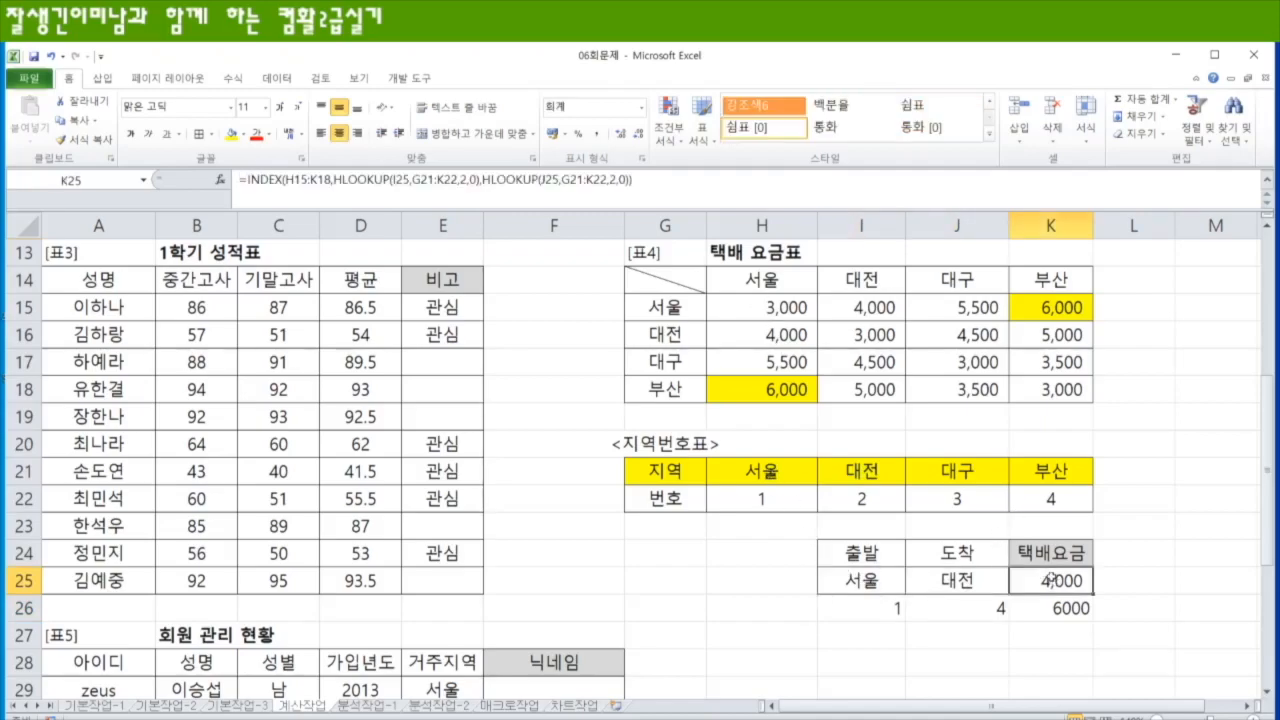
double_click(1043, 575)
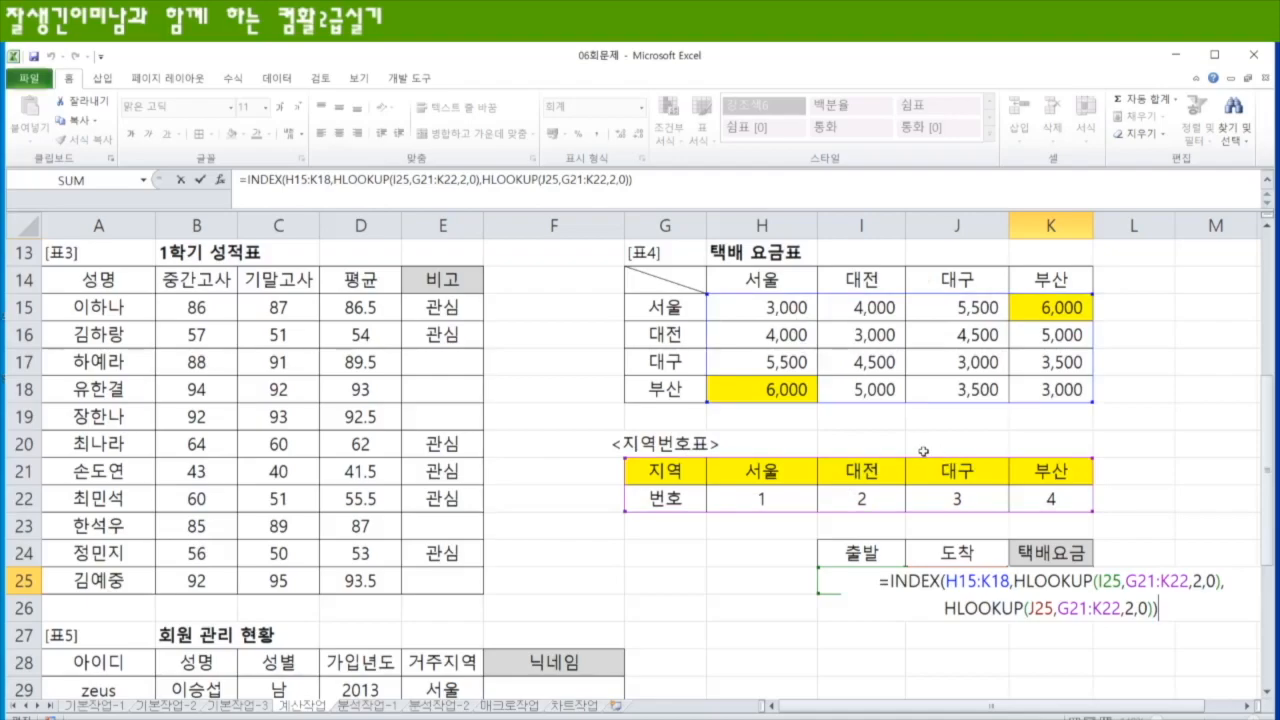
key(Return)
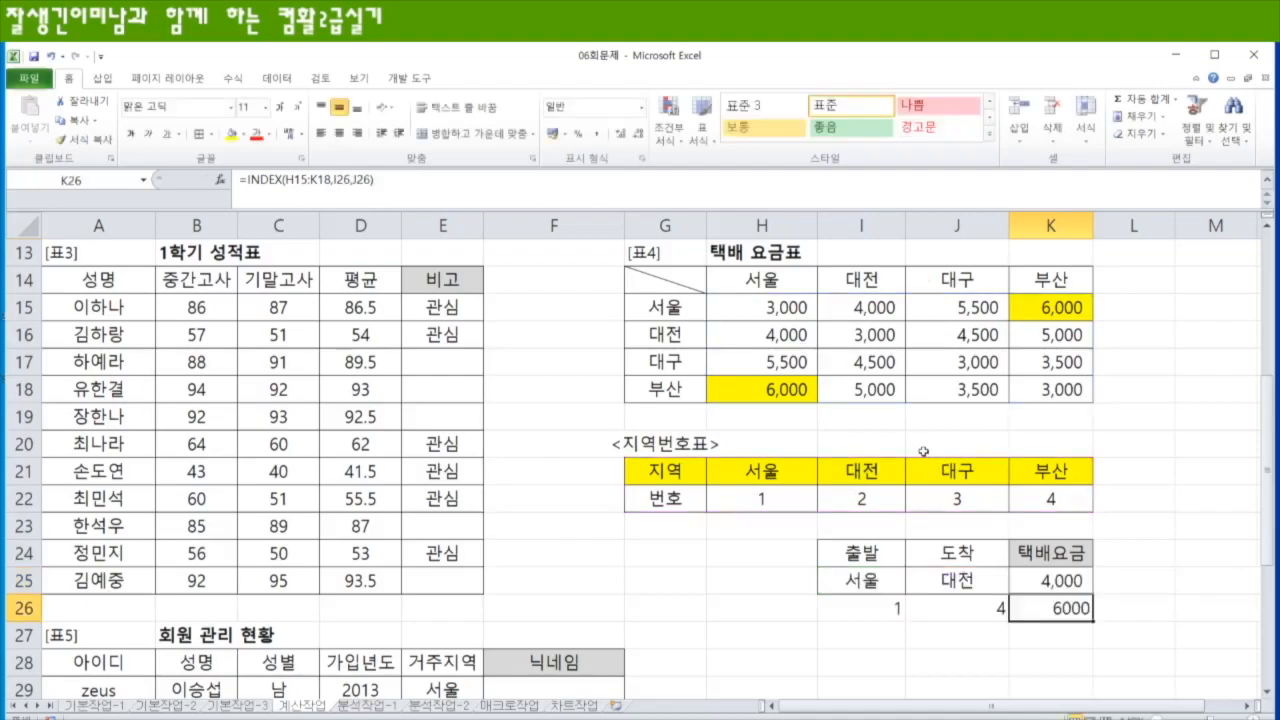
- Enter =UPPER(A29) in the first 닉네임 cell F29 of 표5 to convert the 아이디 to uppercase
scroll(737, 560, down, 4)
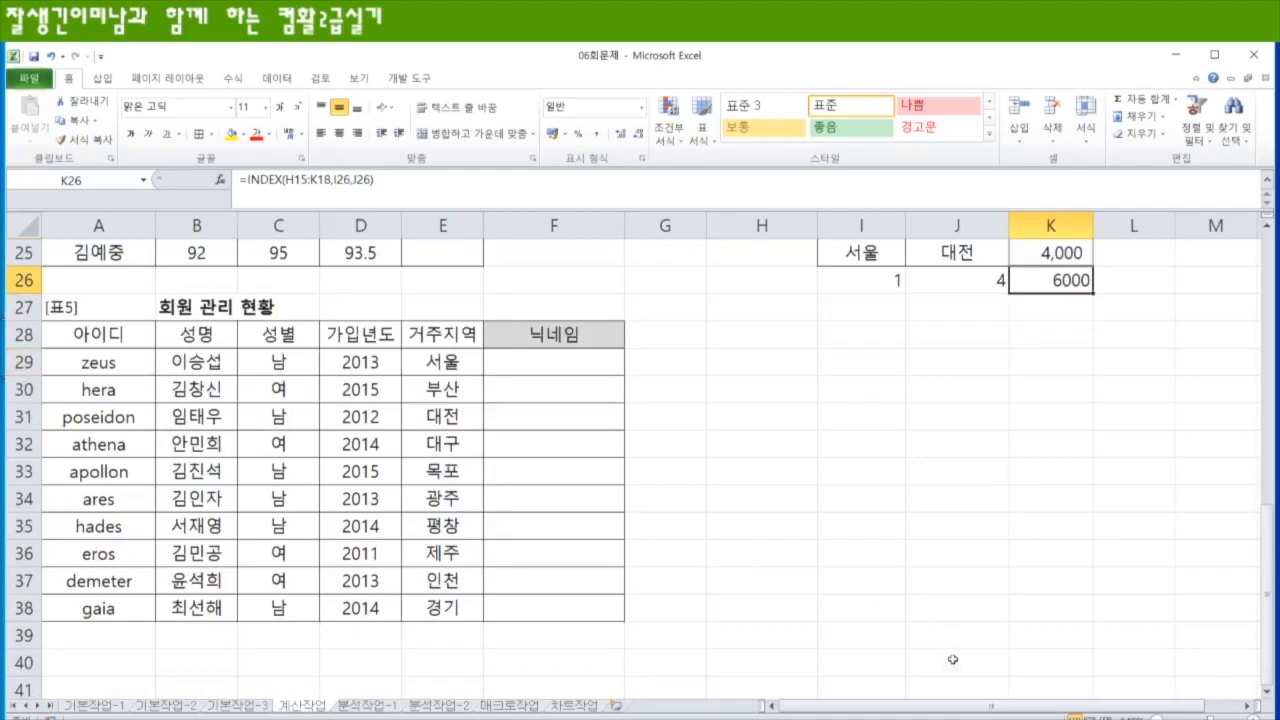
click(540, 362)
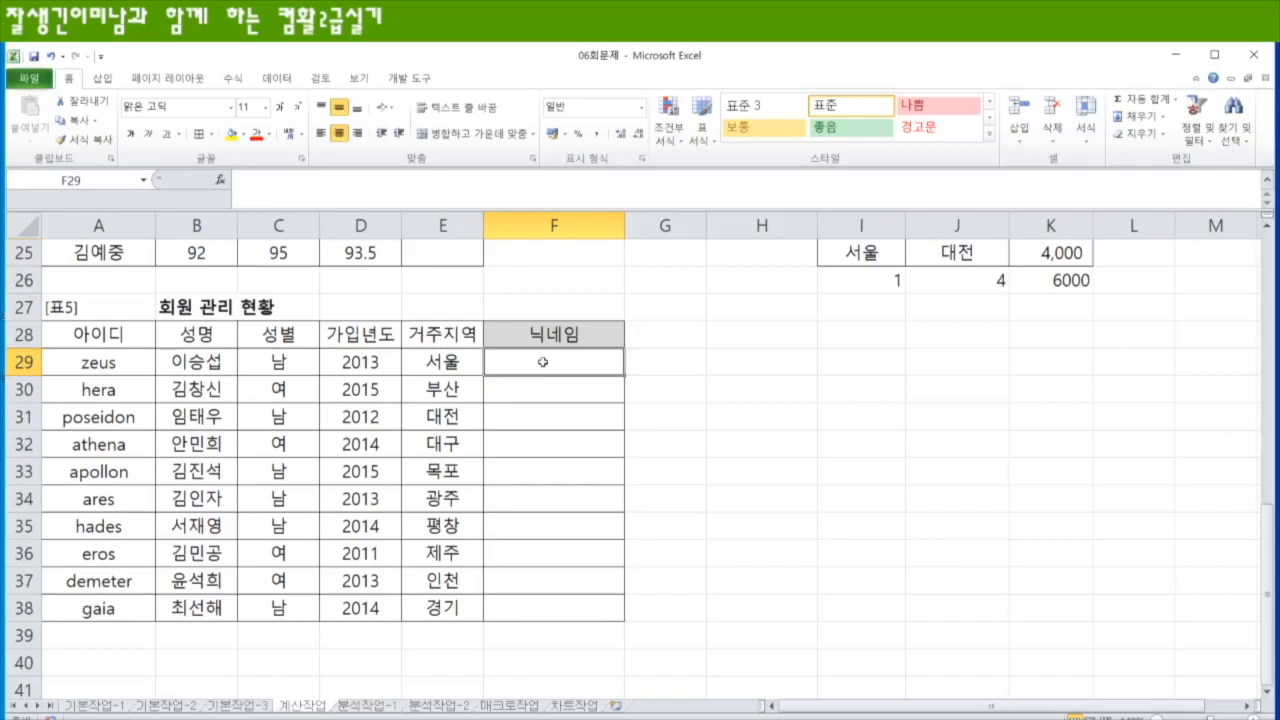
text(=ㅕ)
key(BackSpace)
key(Hangul)
text(u)
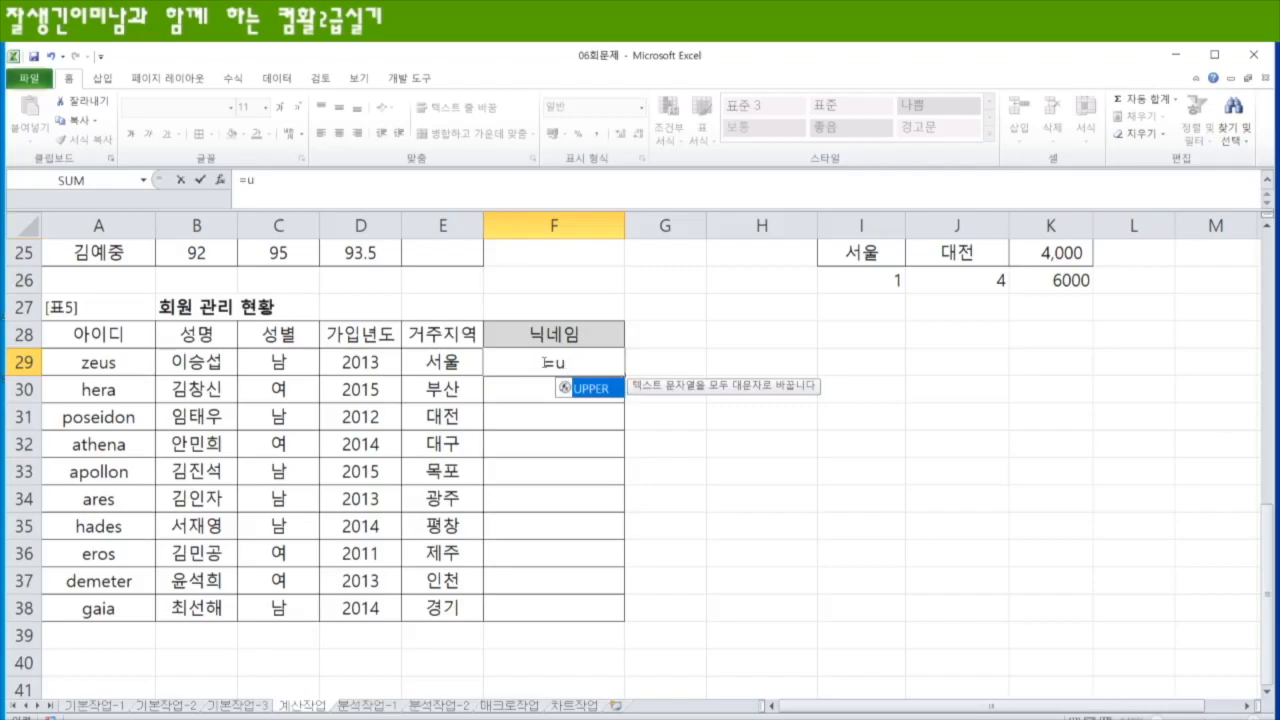
key(Tab)
click(115, 364)
text())
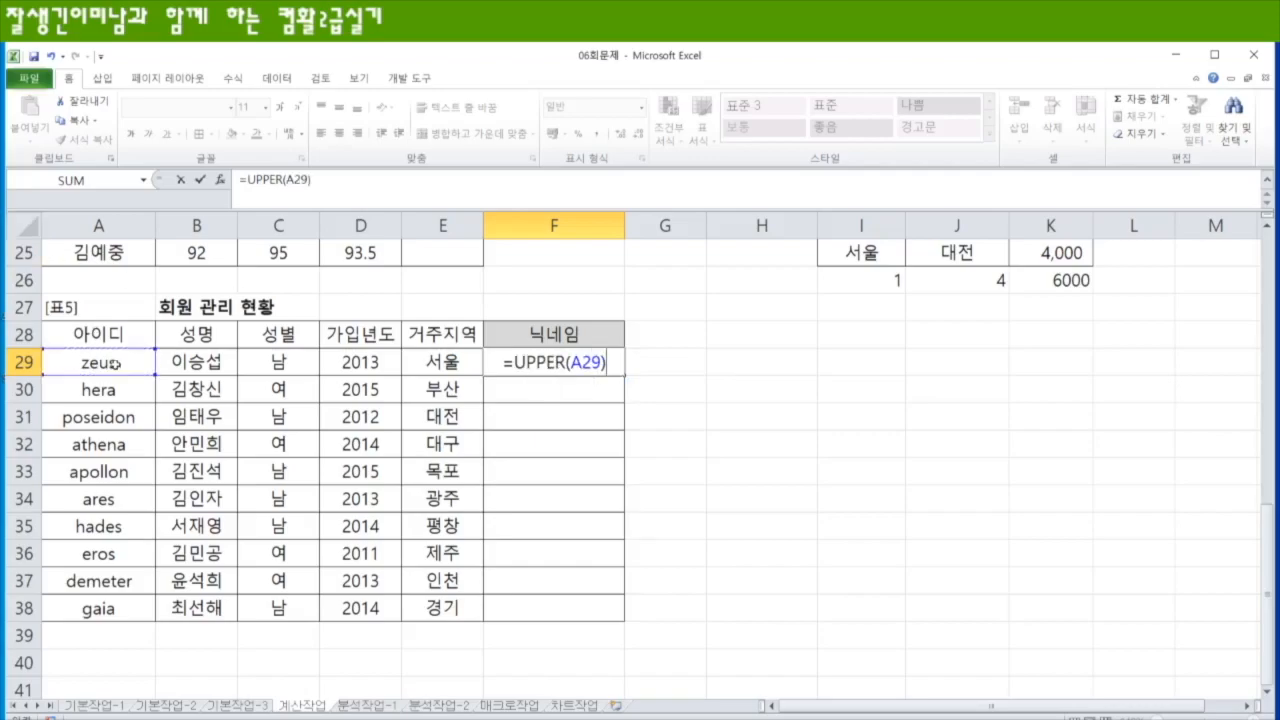
key(Return)
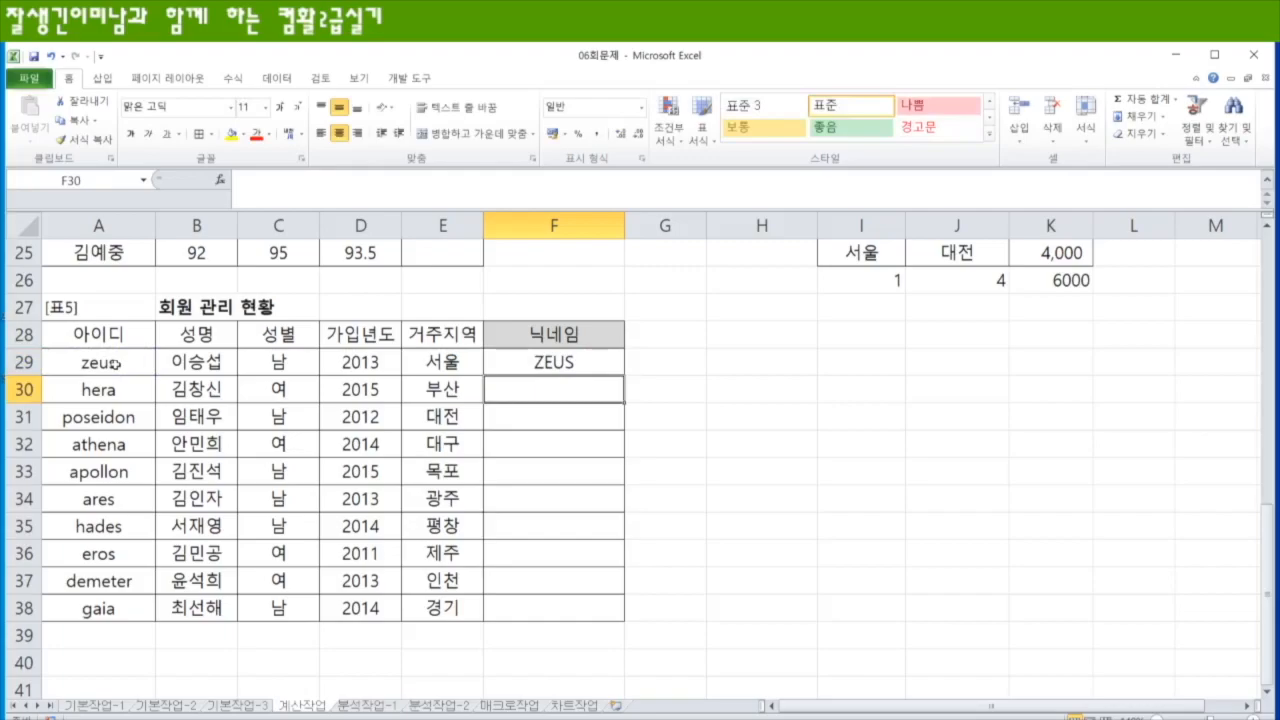
key(Up)
text(=)
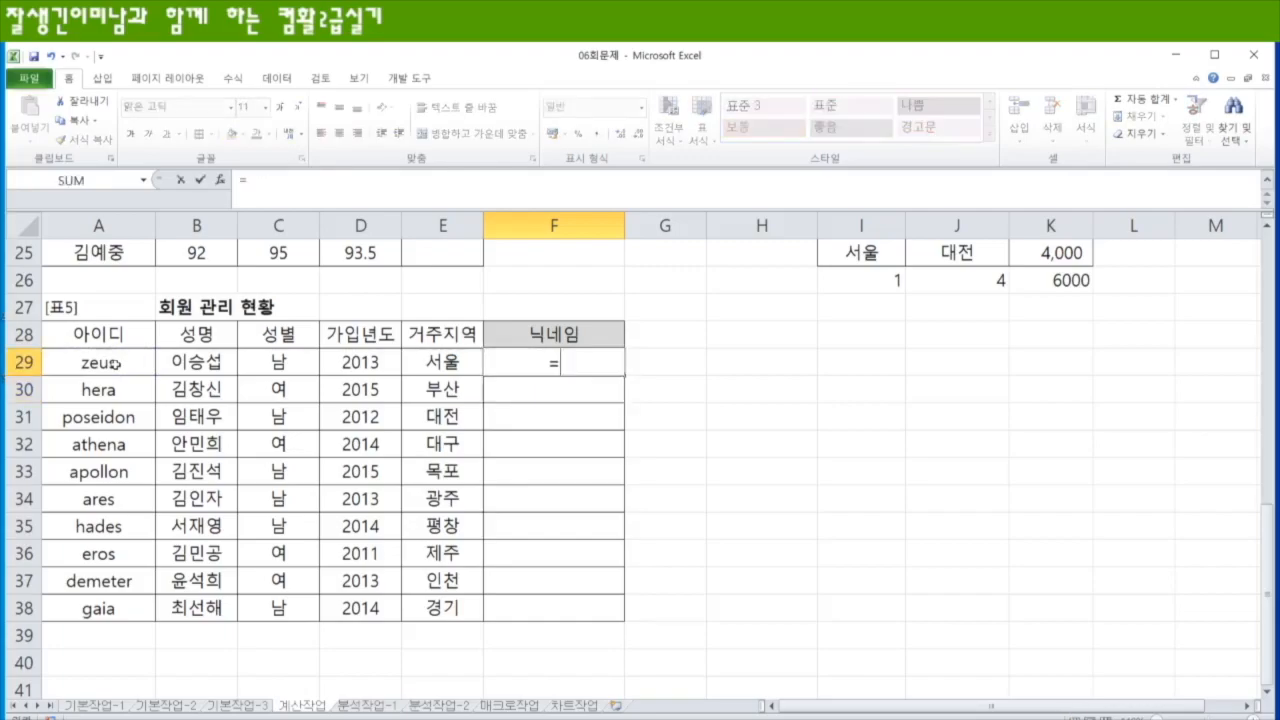
text(trim)
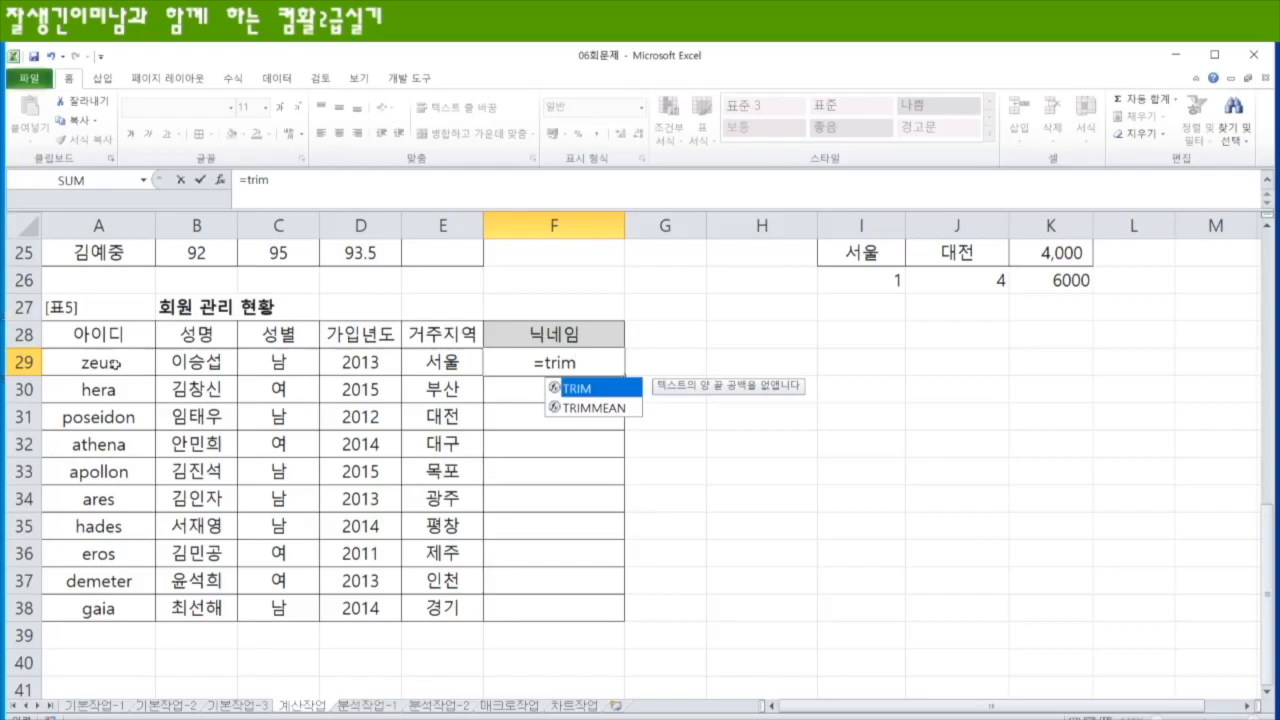
key(Escape)
key(Escape)
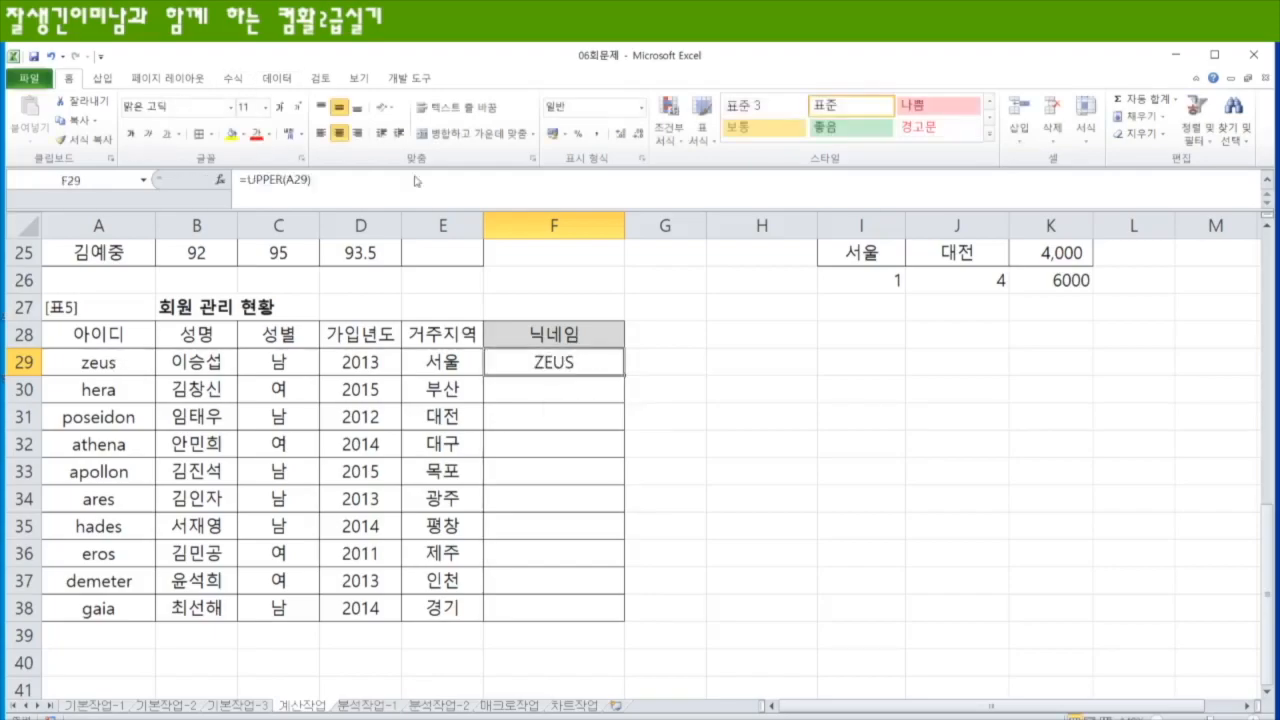
- Check the 아이디 entries in A29:A32 of 표5 for leading or trailing spaces, leaving the data intact
double_click(428, 360)
double_click(428, 361)
click(427, 362)
double_click(115, 365)
drag(89, 363, 40, 418)
key(Delete)
key(Return)
key(Delete)
double_click(66, 418)
key(Delete)
key(Return)
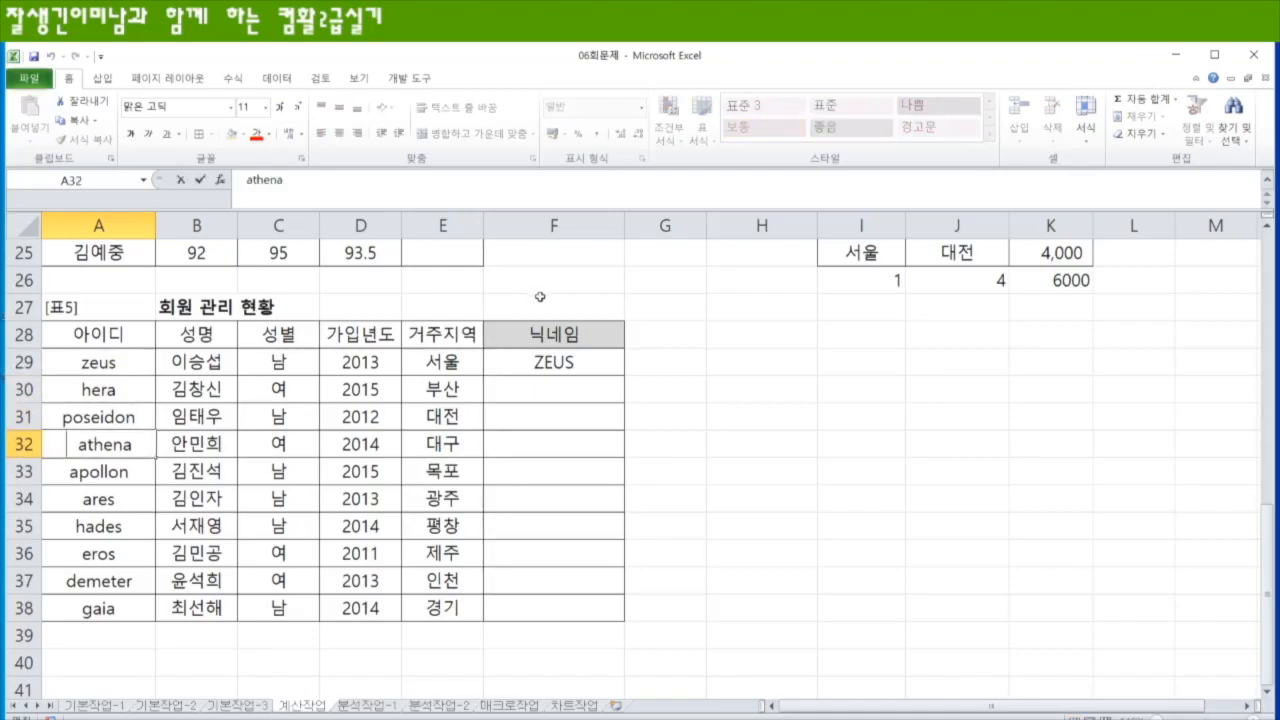
key(Escape)
- Replace the F29 formula with =E29&UPPER(A29), joining 거주지역 and uppercase 아이디, and fill it down to F38
click(558, 363)
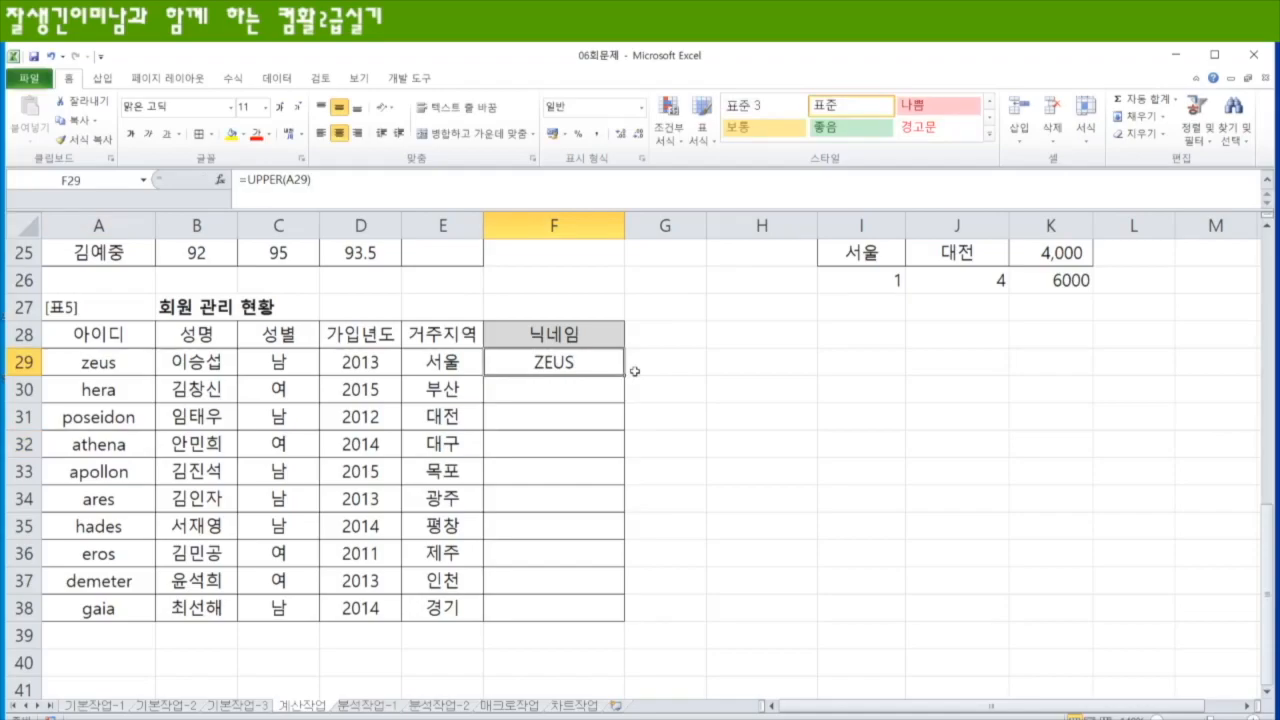
text(=)
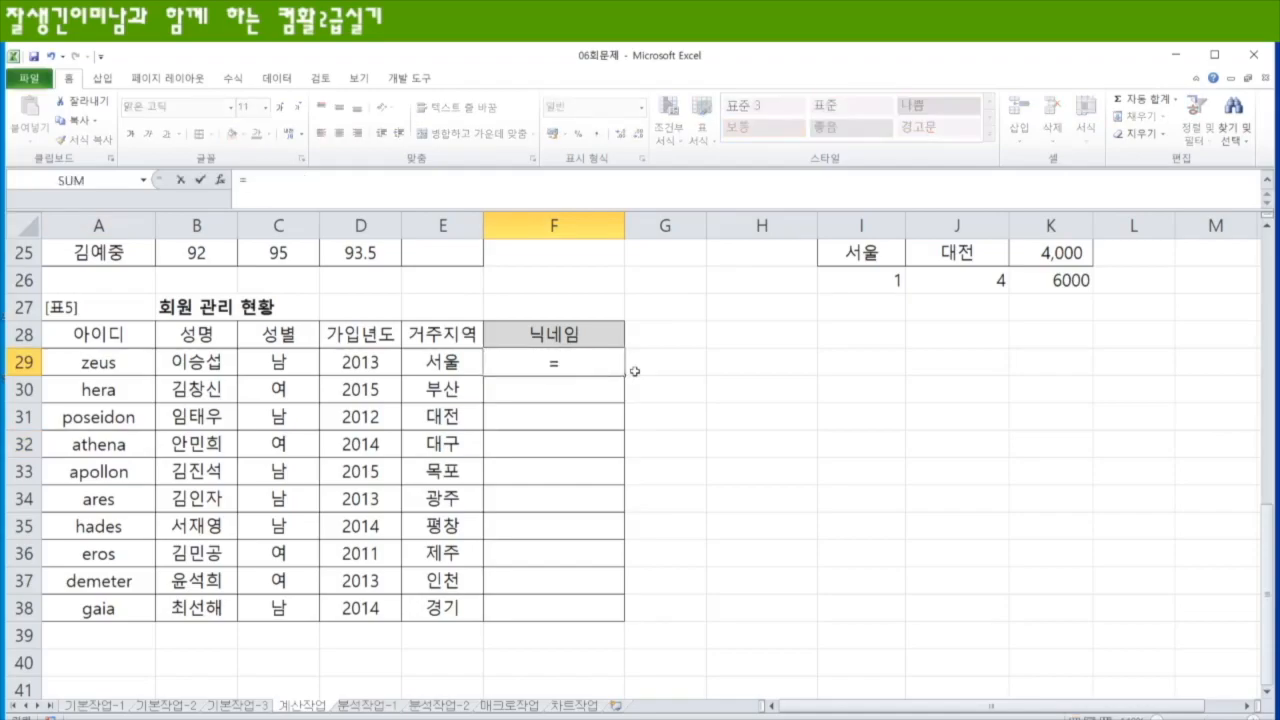
click(452, 370)
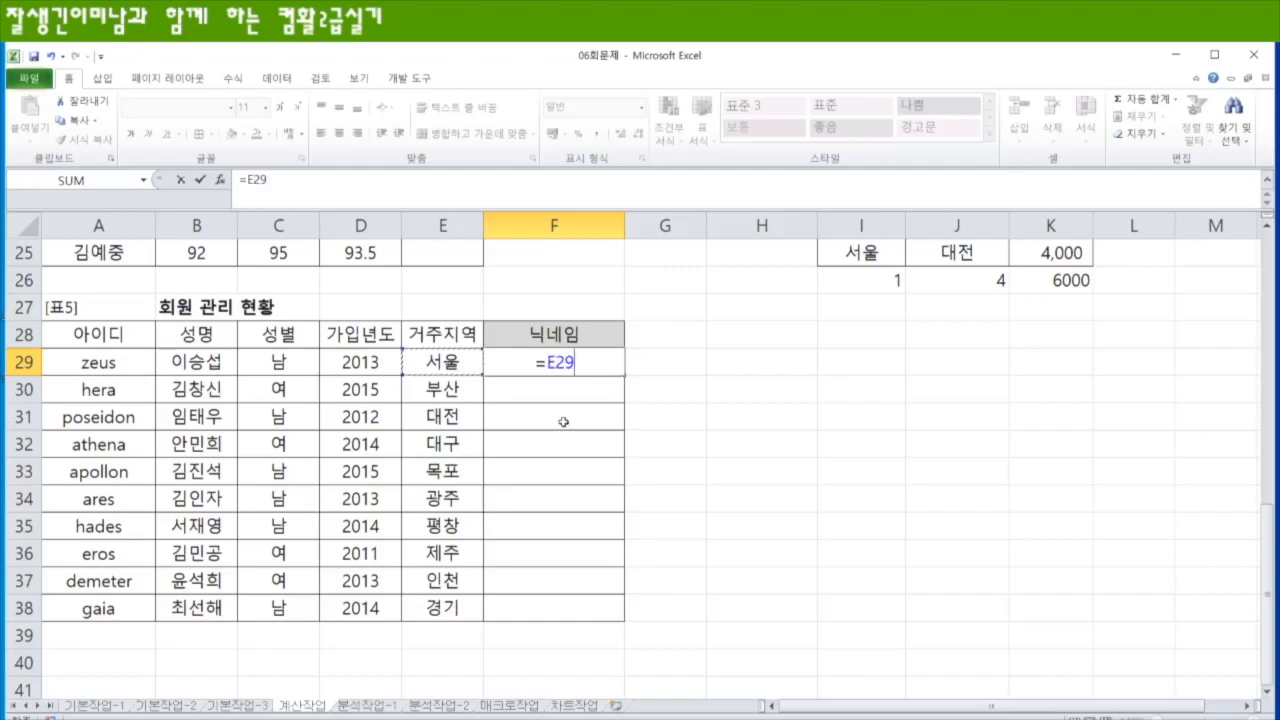
text(&)
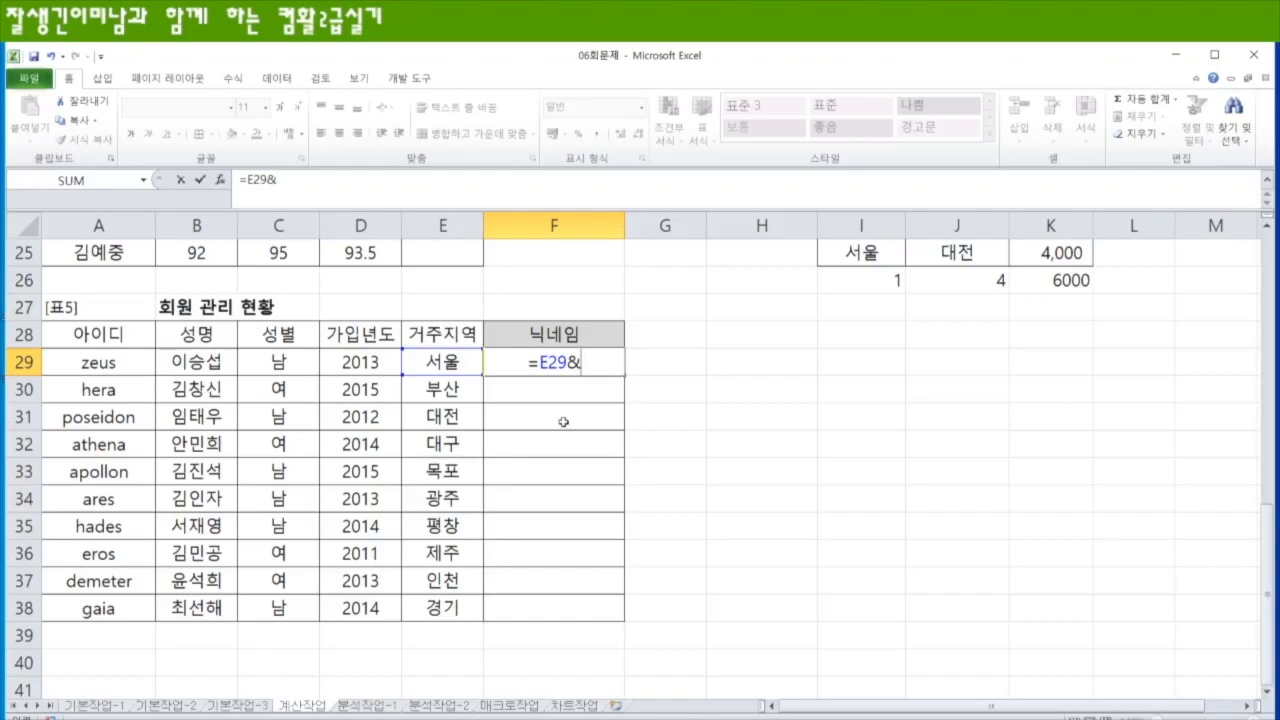
text(u)
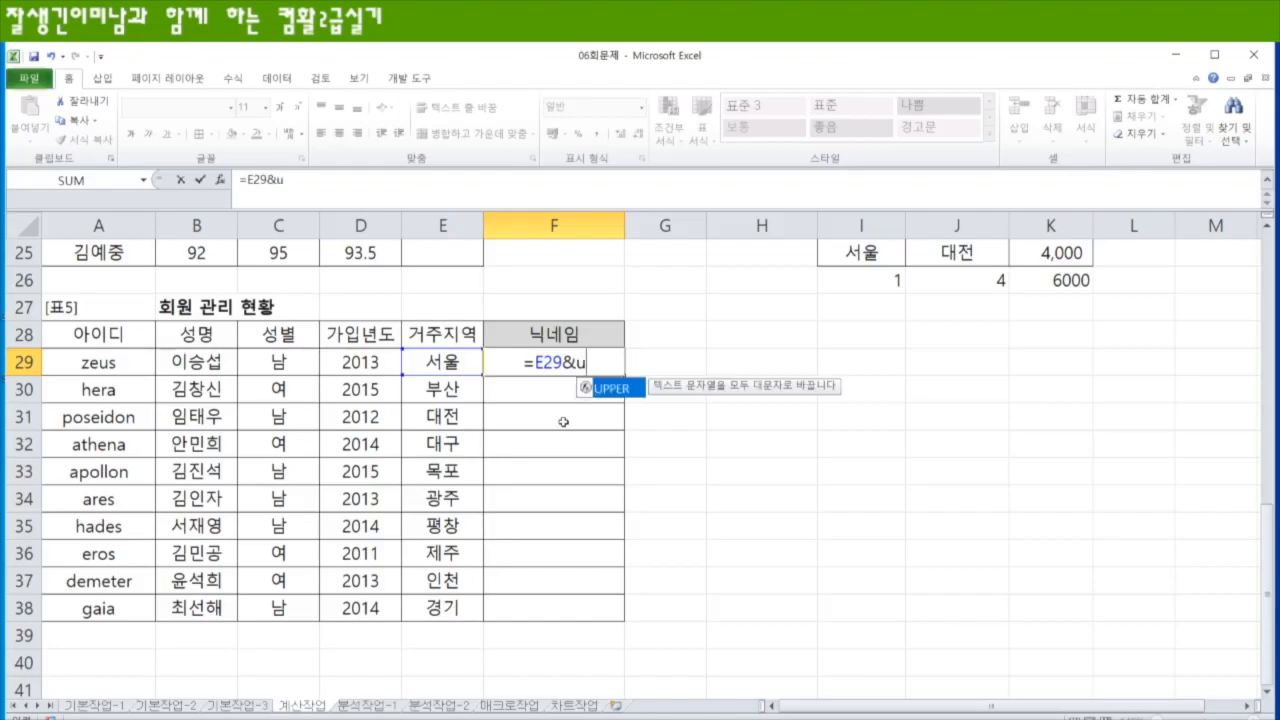
key(Tab)
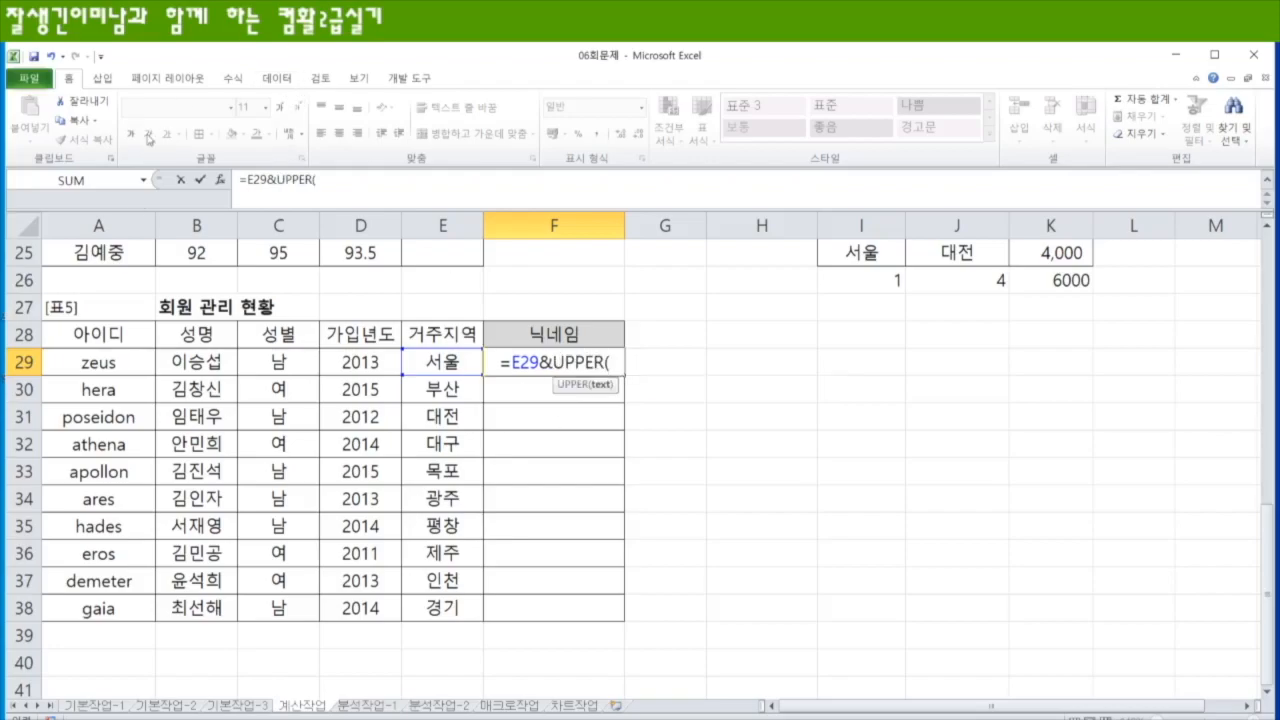
click(121, 366)
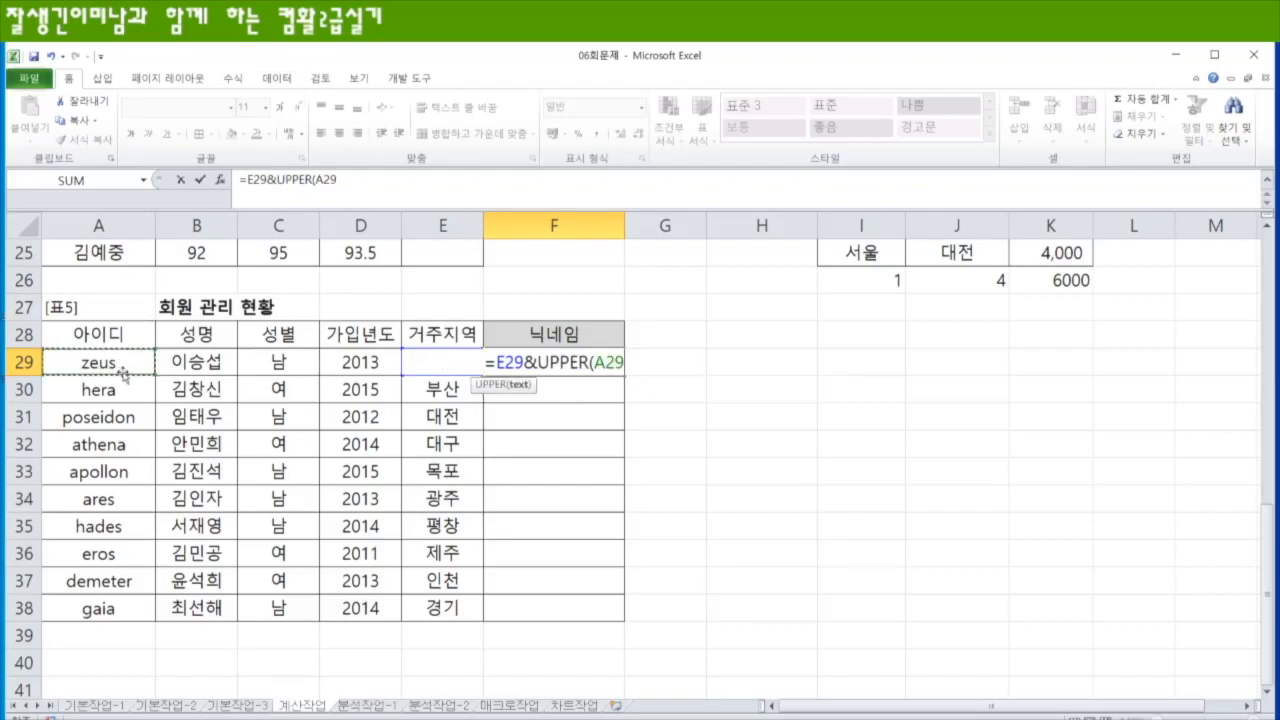
text())
key(Return)
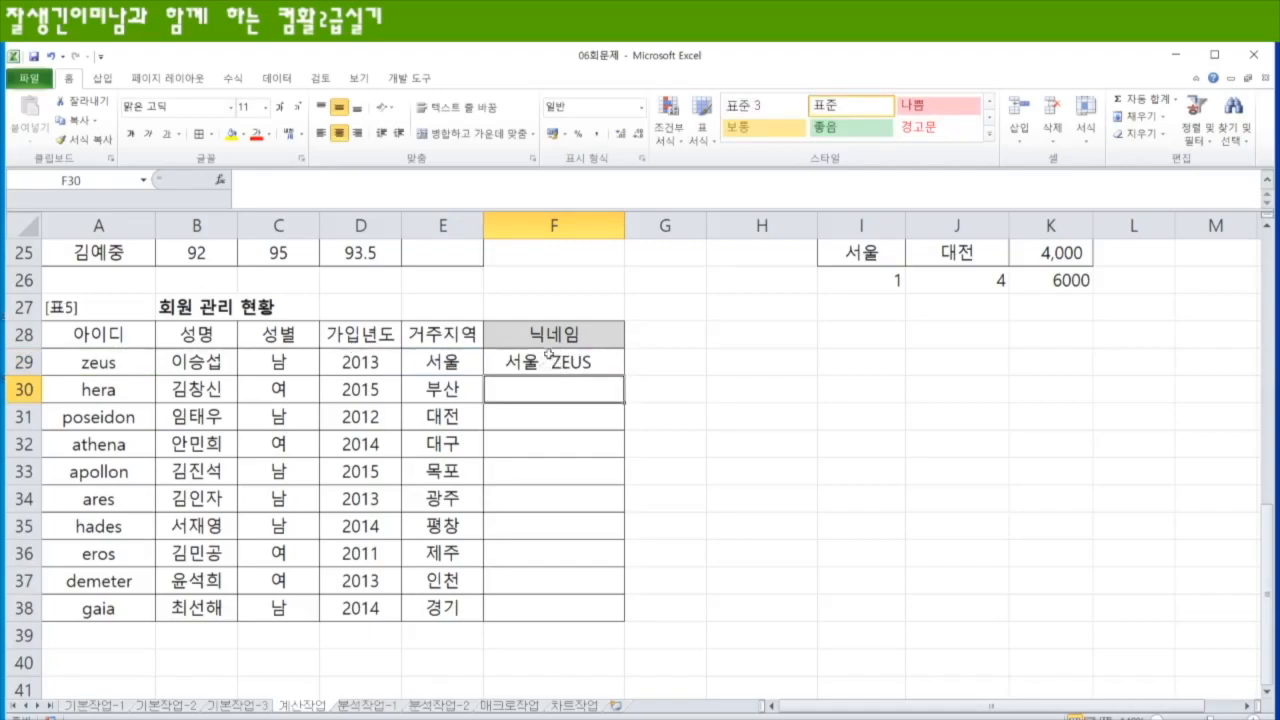
click(601, 368)
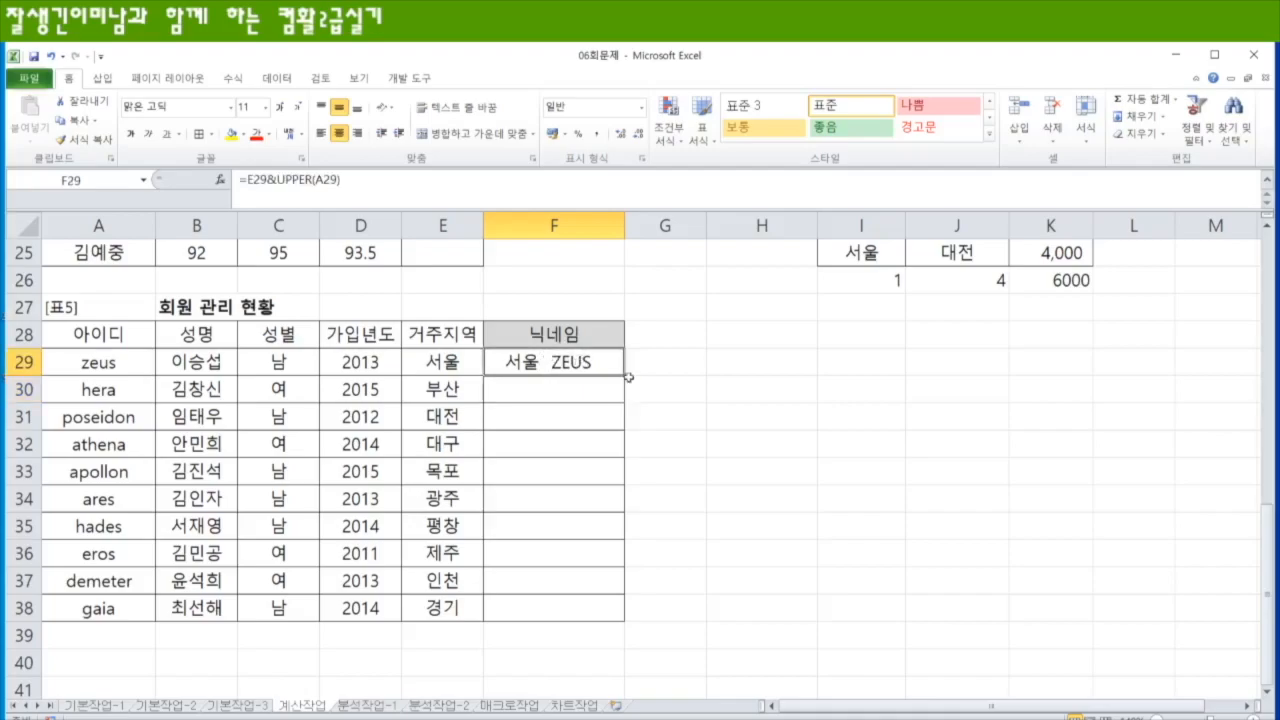
drag(623, 374, 623, 618)
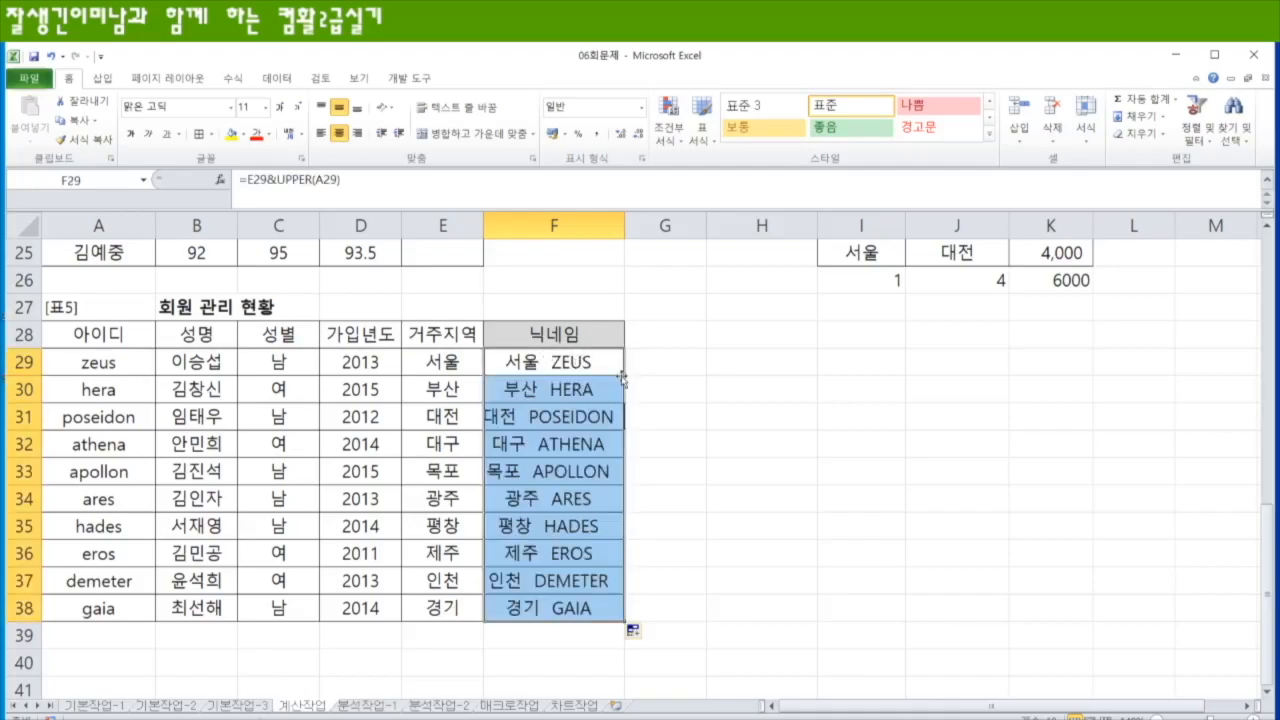
- Wrap the UPPER part in TRIM, making =E29&TRIM(UPPER(A29)), and apply it to the whole 닉네임 range F29:F38
key(F2)
click(530, 362)
text(trim)
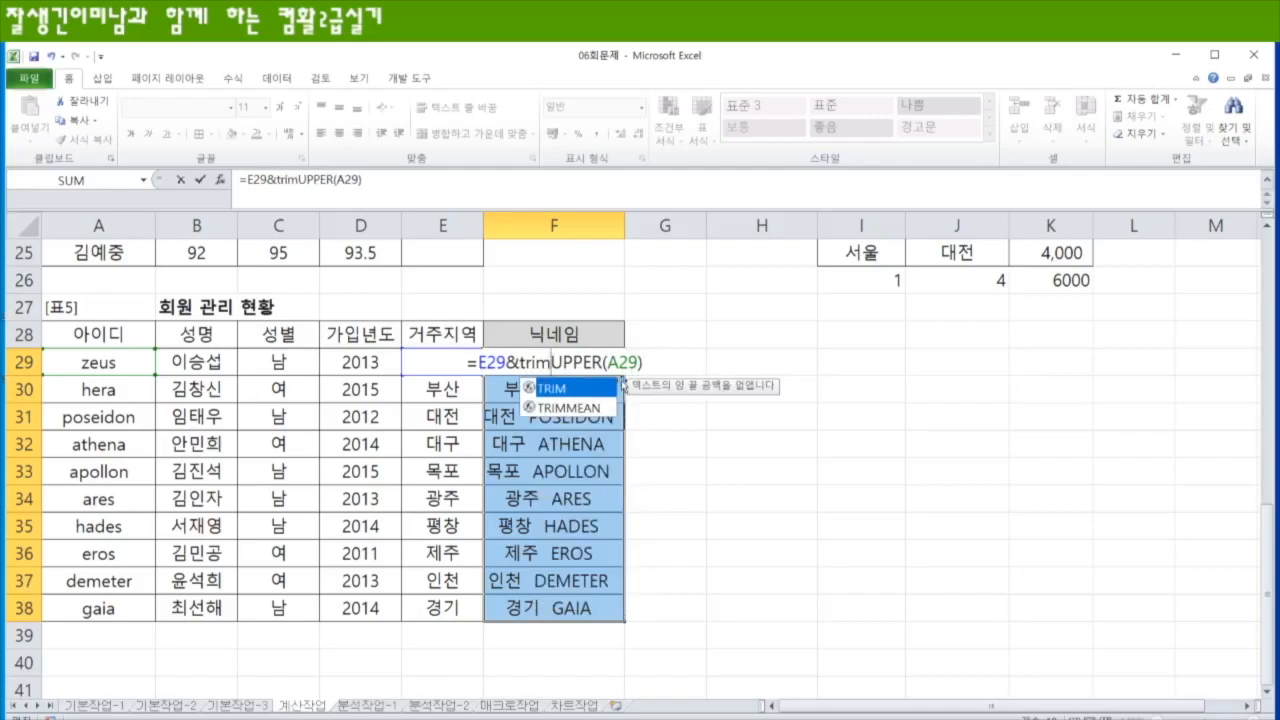
key(Tab)
text())
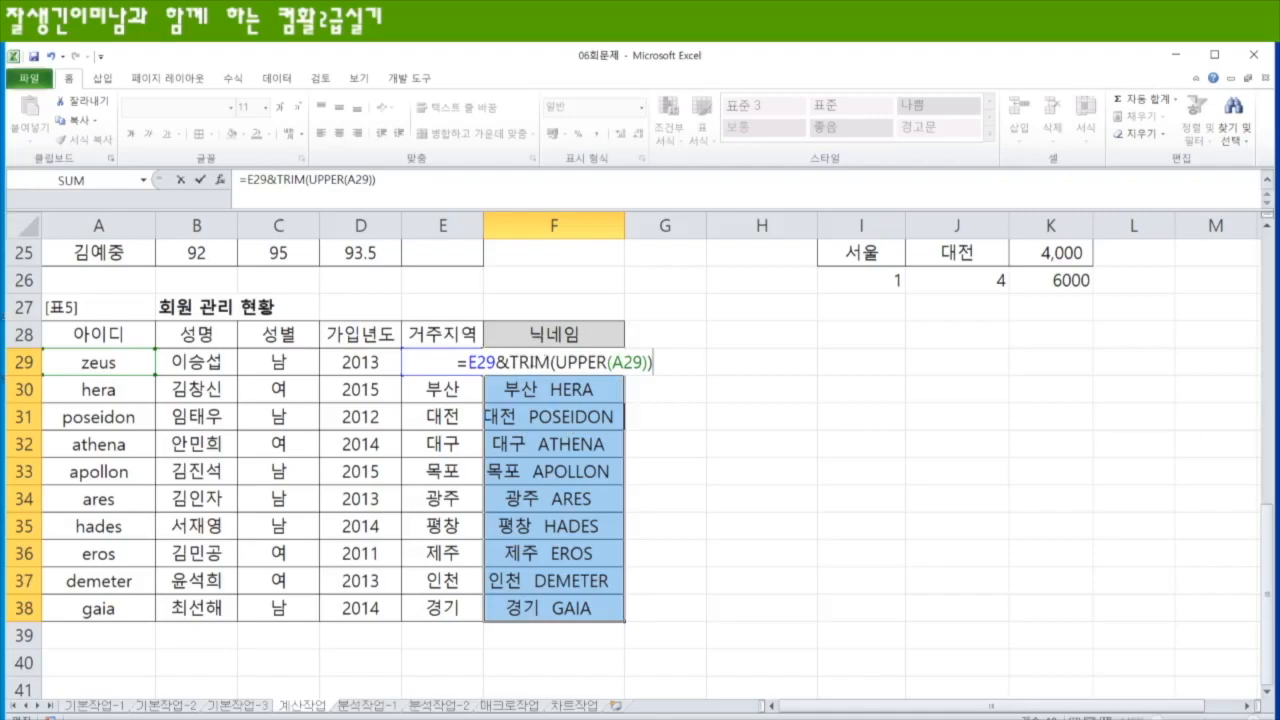
key(ctrl+Return)
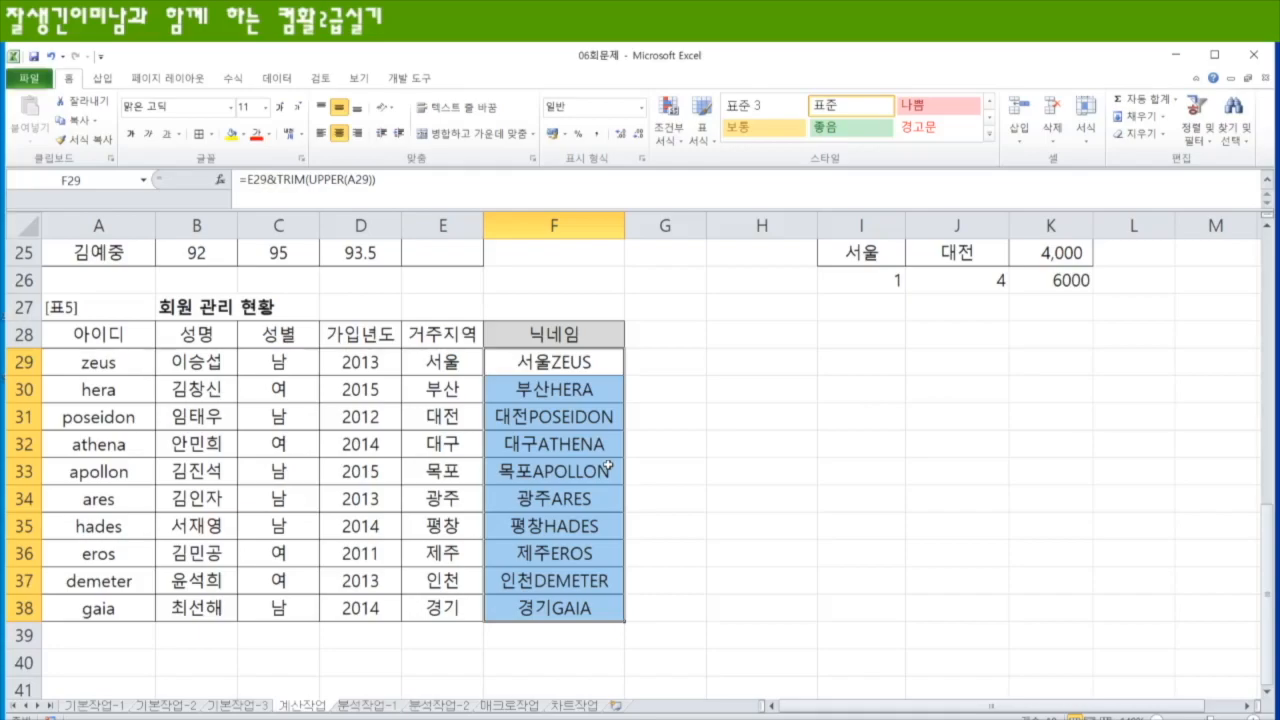
- Review the solved tables on the 계산작업 sheet, including the 이용요금 formula in E3
scroll(748, 470, up, 6)
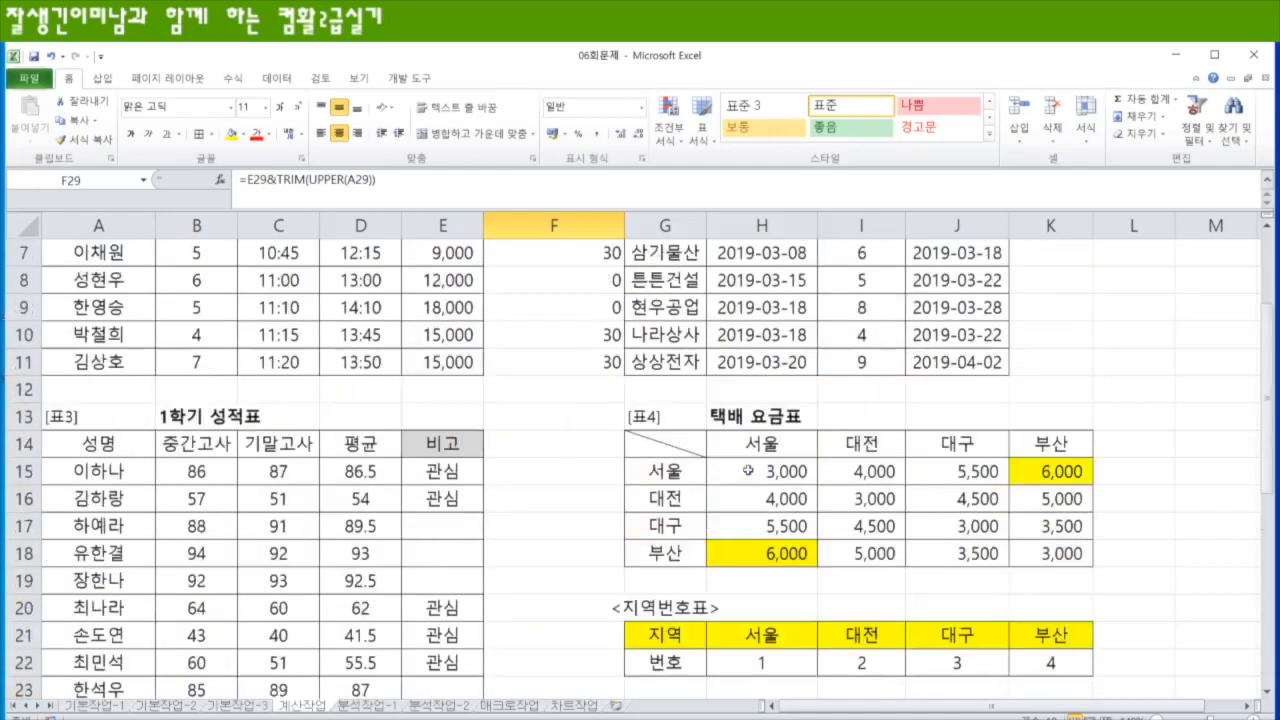
scroll(745, 468, down, 2)
drag(652, 282, 1052, 607)
scroll(286, 530, up, 4)
drag(90, 285, 440, 525)
click(447, 308)
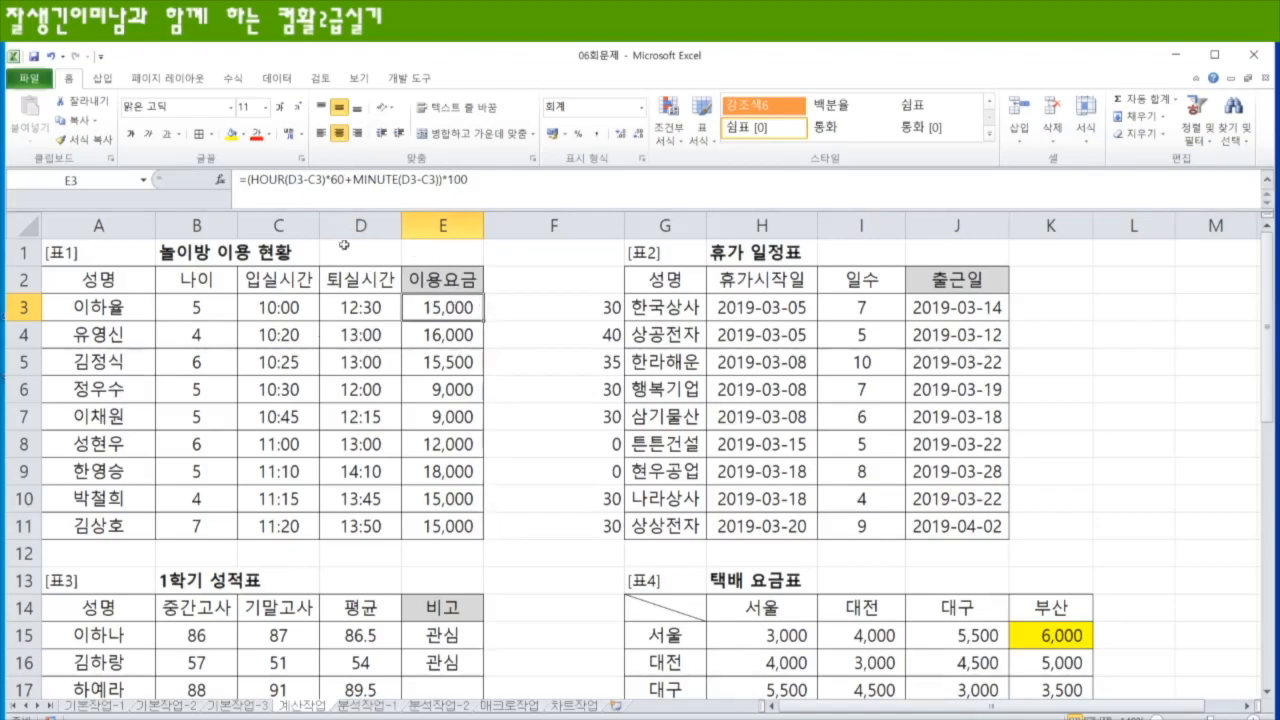
scroll(398, 453, down, 3)
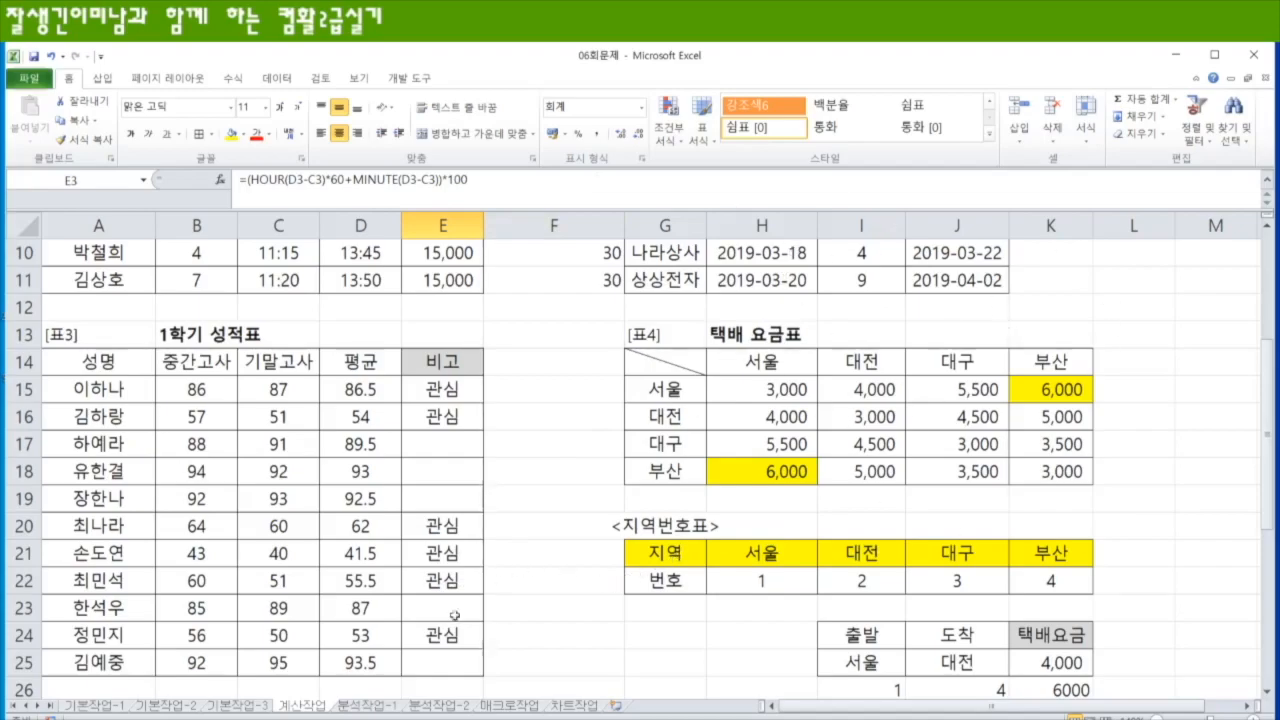
- Go to the 분석작업-1 sheet and select the 생산량 and 판매량 values in C5:C6
click(368, 706)
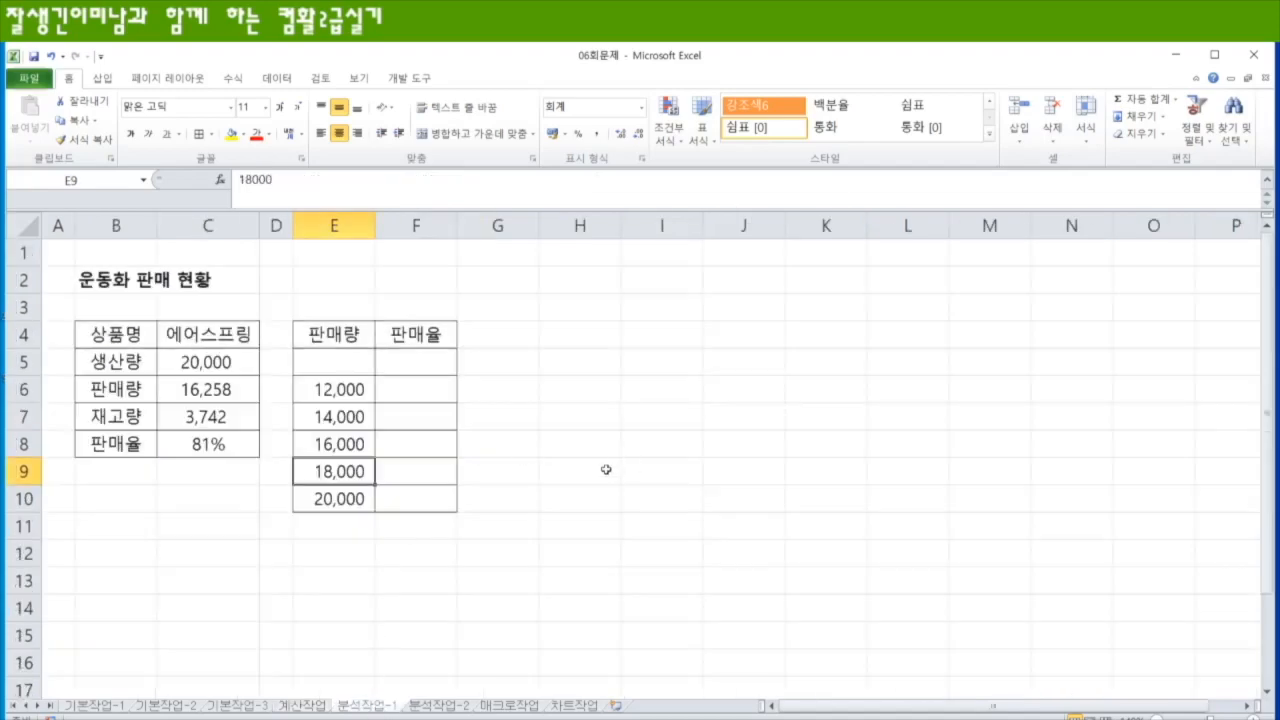
click(514, 552)
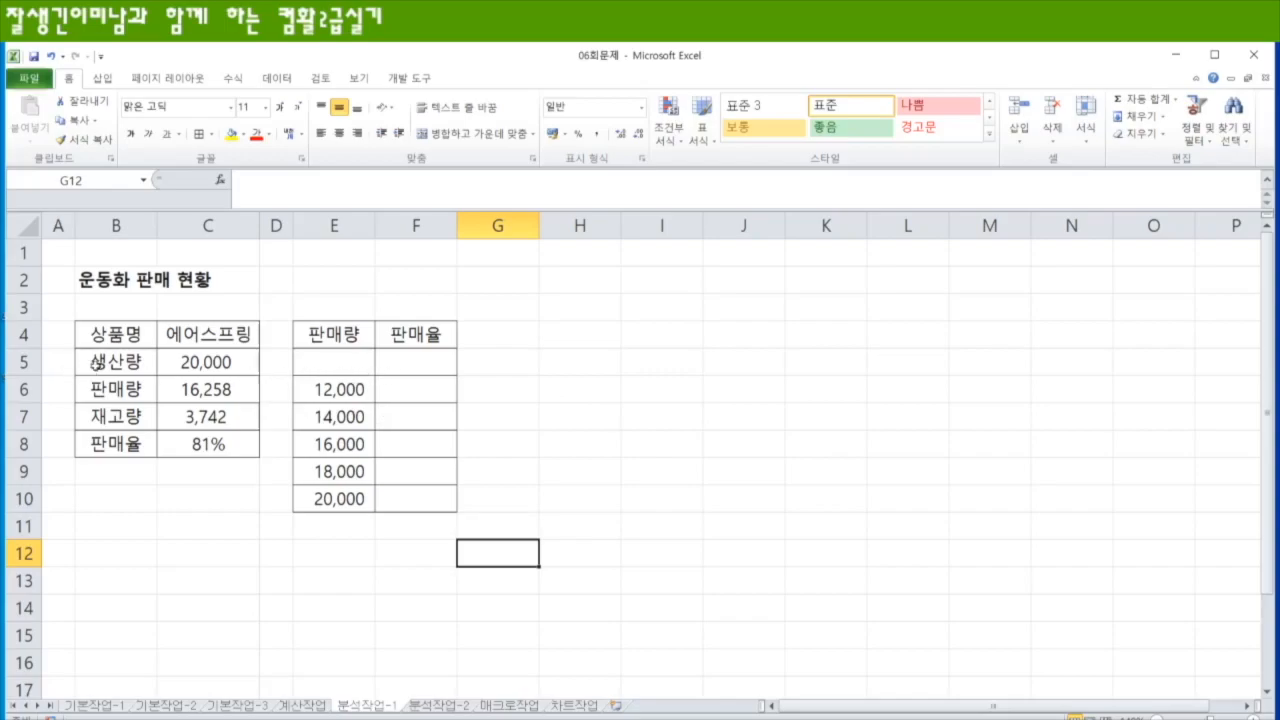
drag(218, 361, 212, 388)
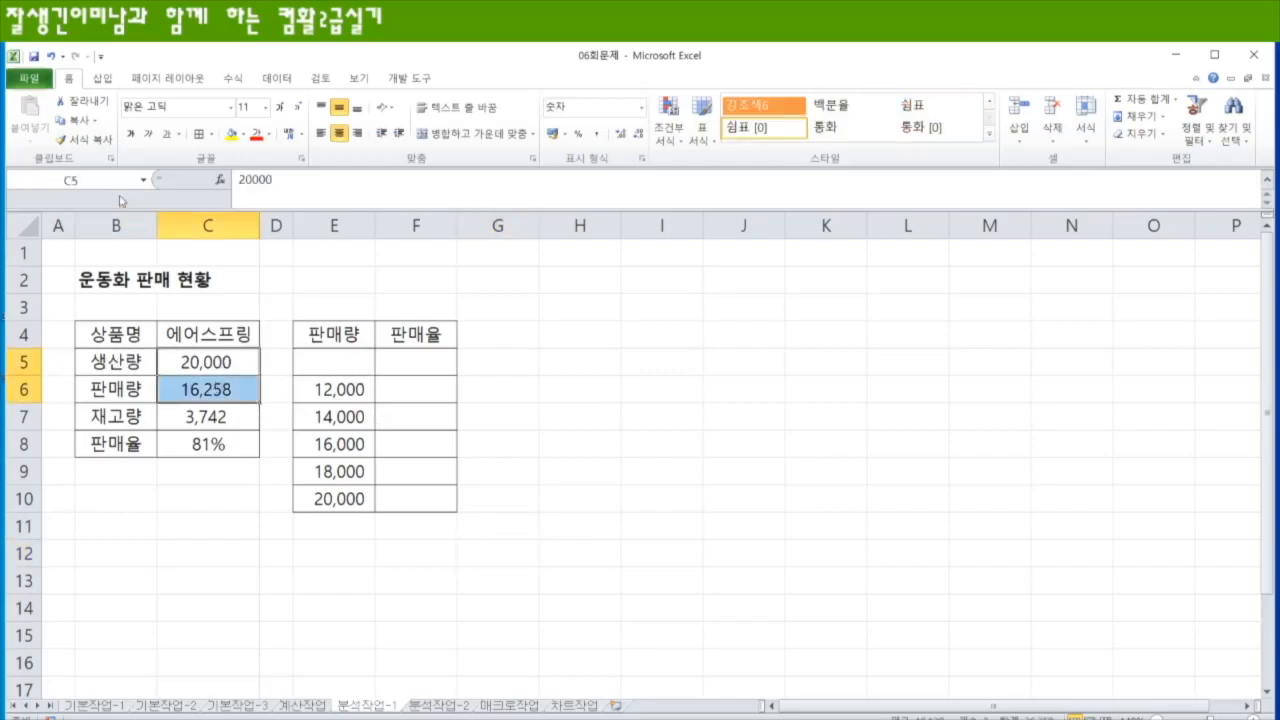
- Fill the selected 생산량 and 판매량 cells C5:C6 with yellow
click(232, 134)
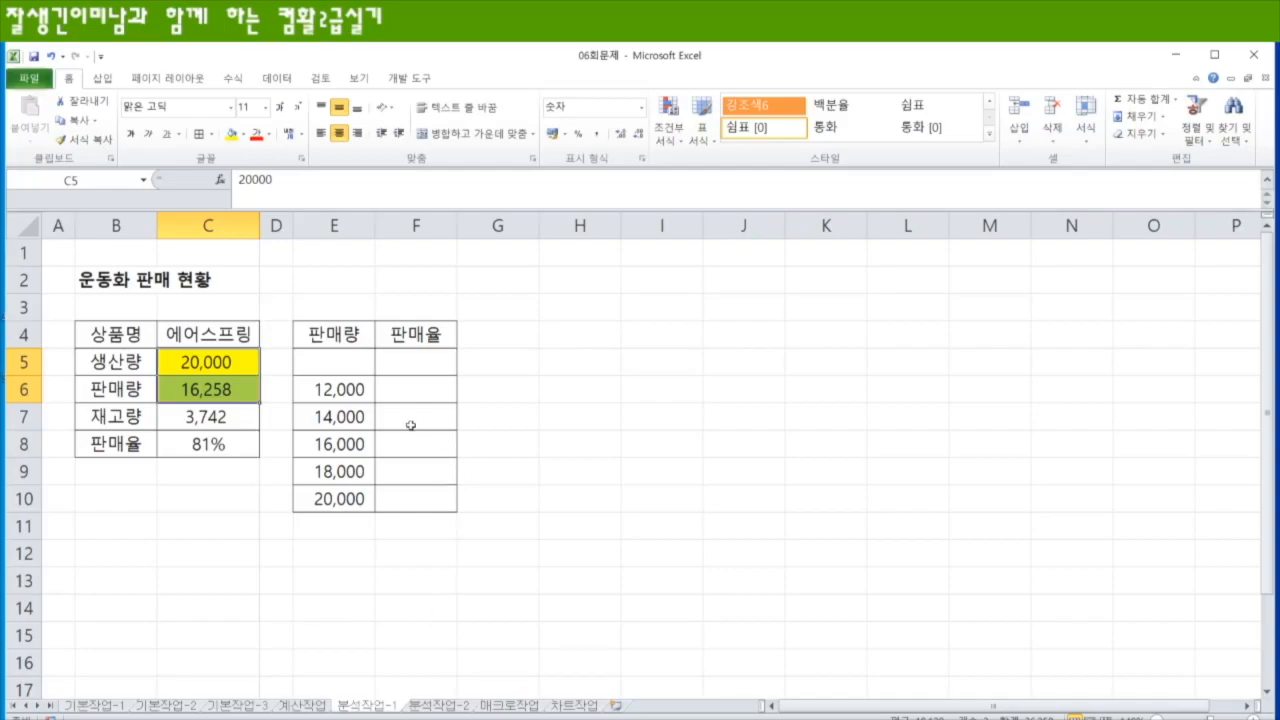
click(410, 392)
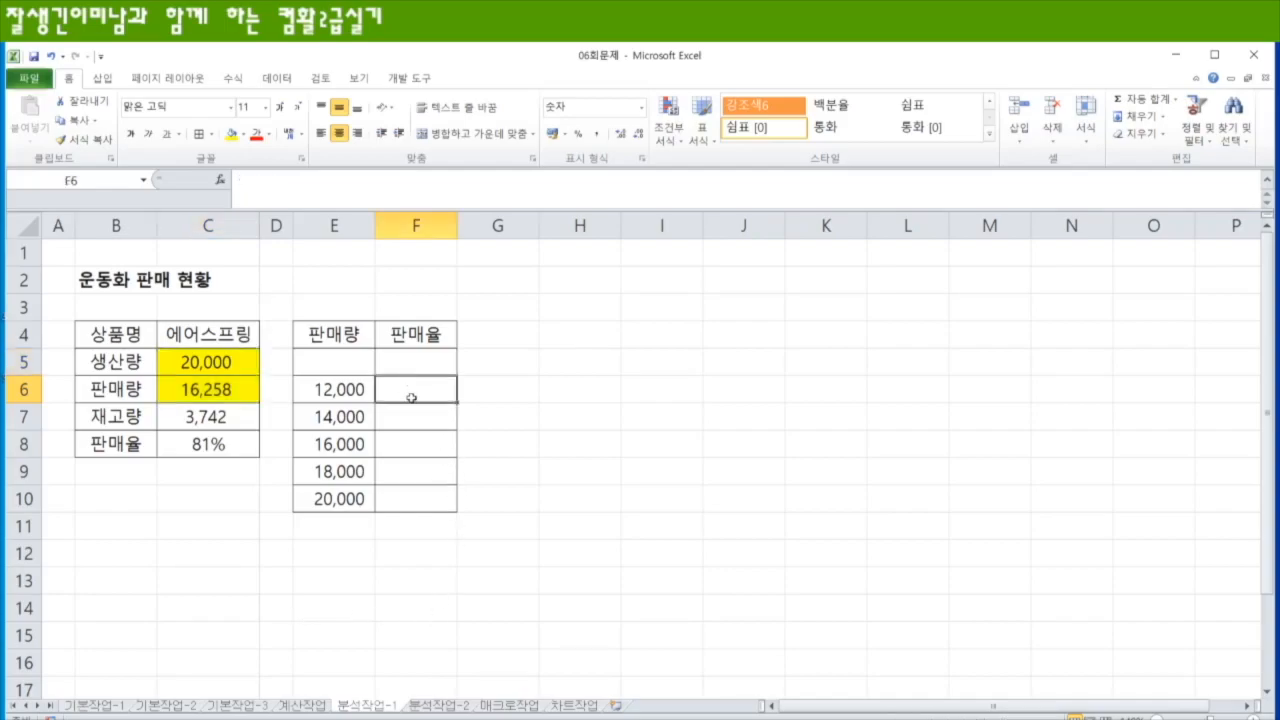
- Examine the 판매량 values in E6:E10, the empty 판매율 cells F6:F10, and the 판매율 formula in C8
drag(411, 398, 425, 493)
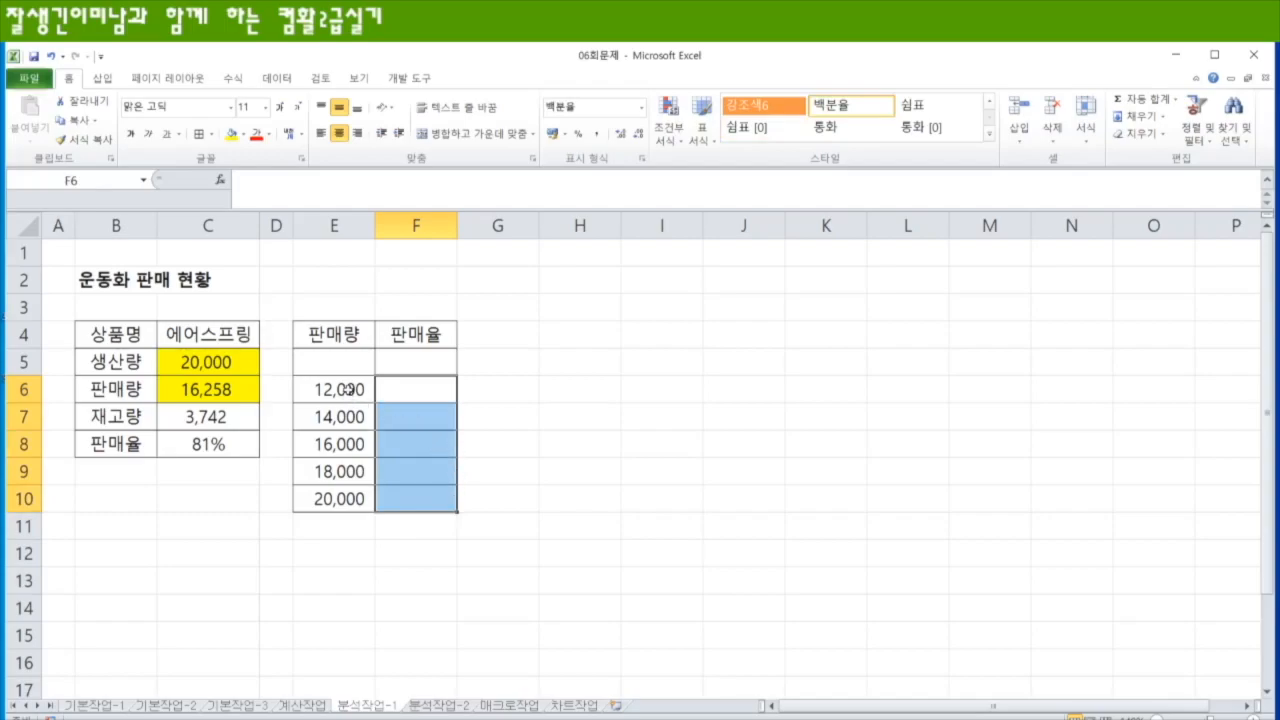
drag(347, 389, 338, 502)
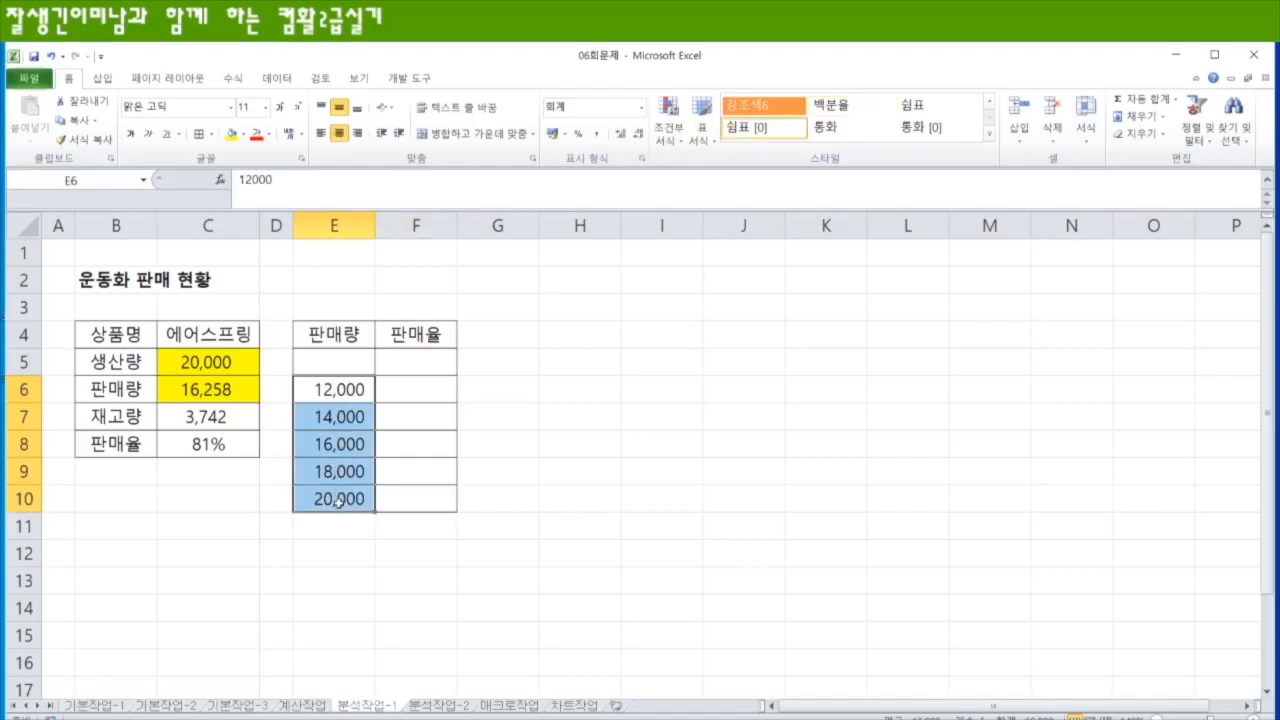
drag(398, 385, 390, 494)
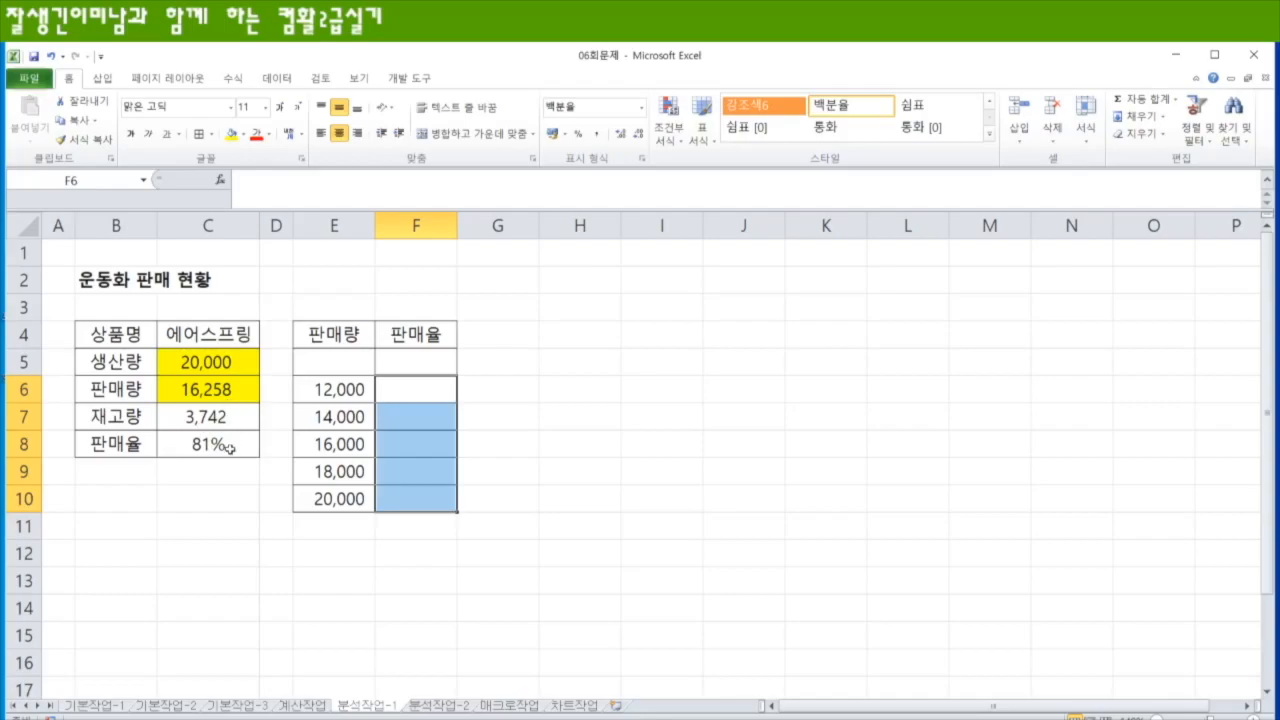
click(326, 366)
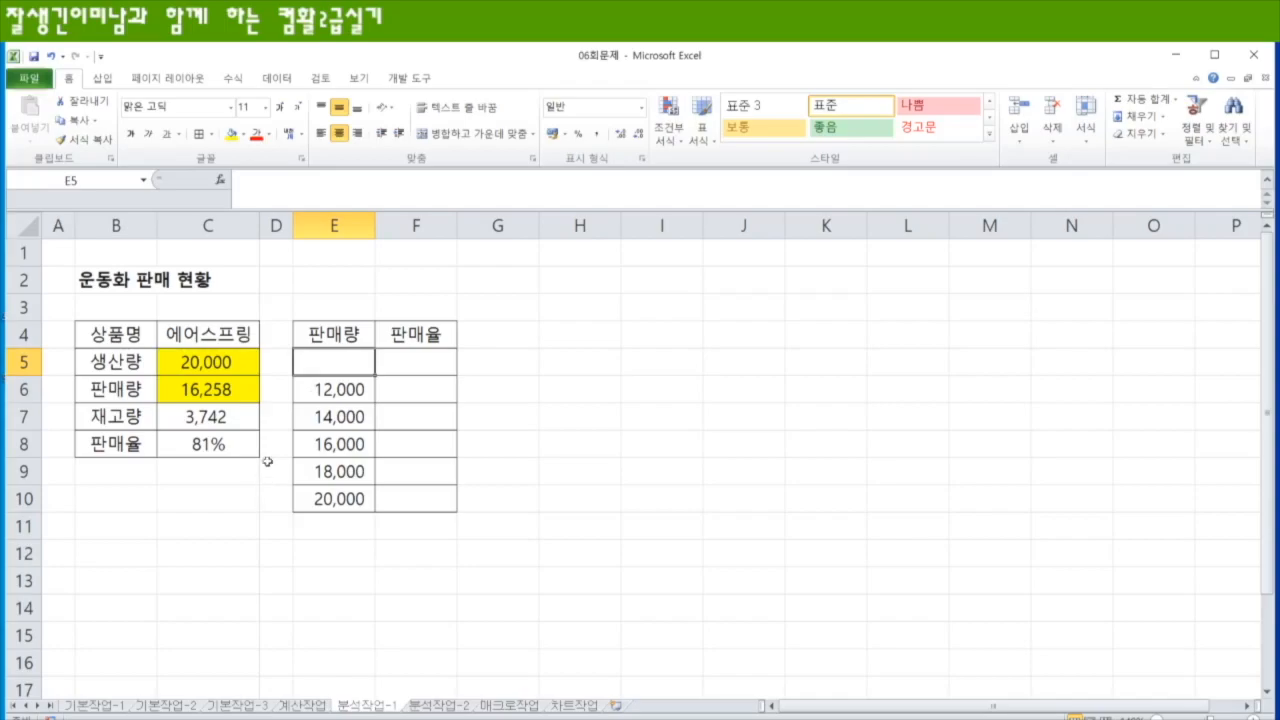
click(432, 364)
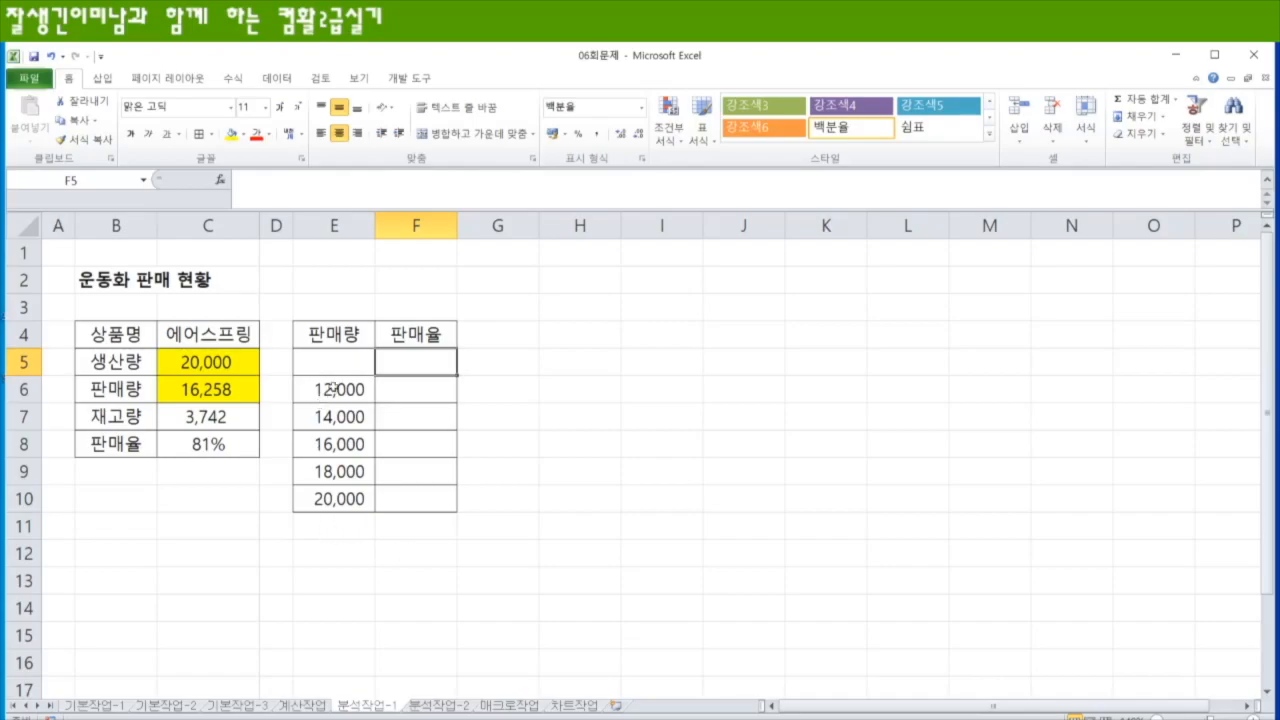
click(334, 388)
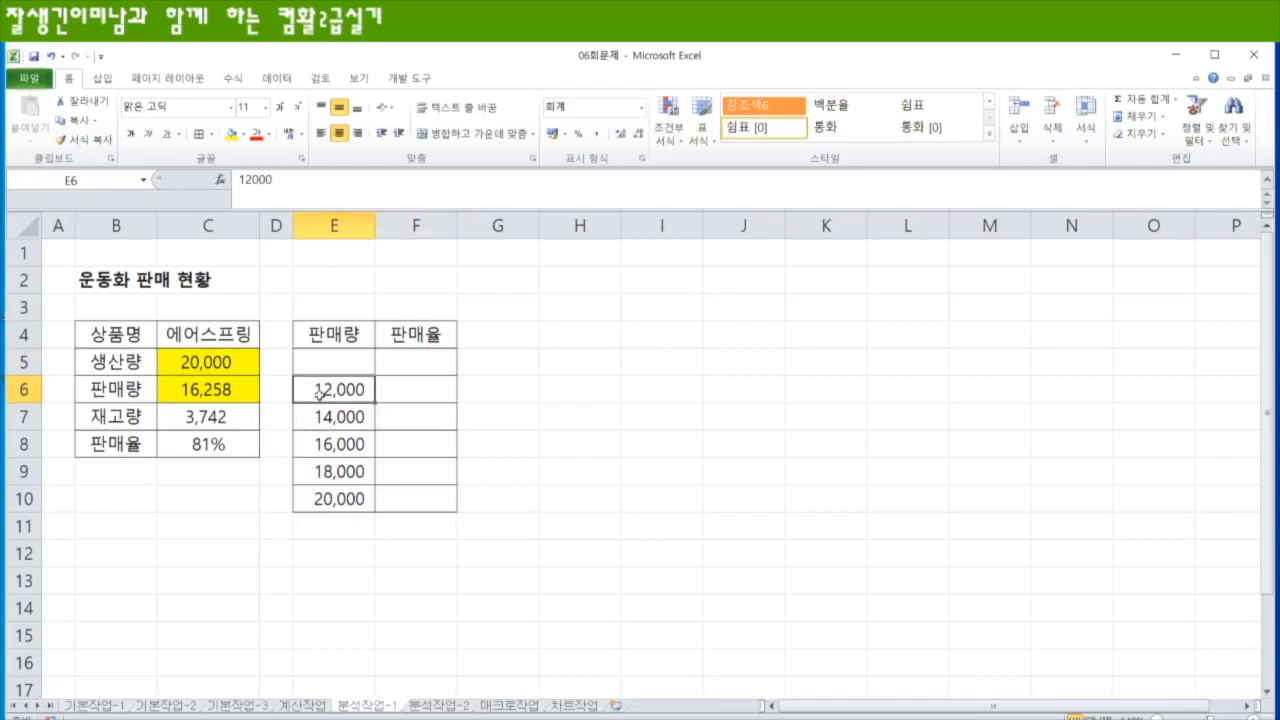
click(405, 393)
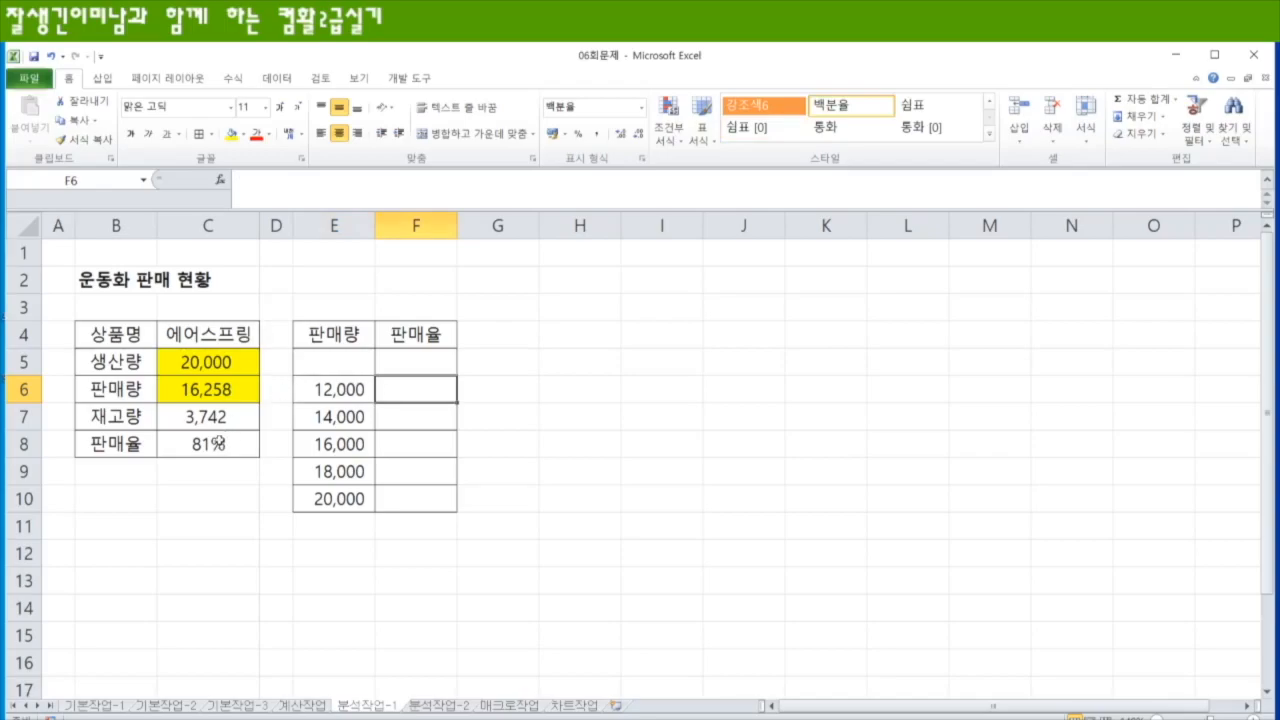
click(216, 442)
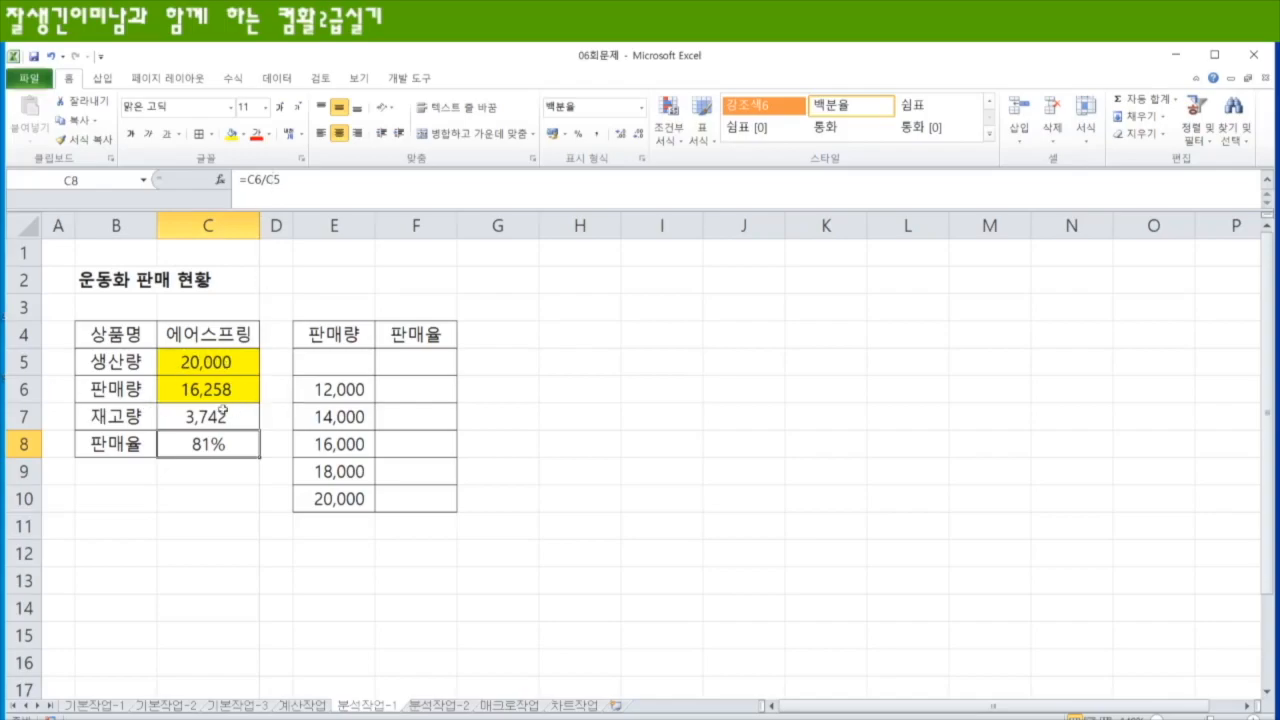
- Enter =C8 in F5 so the 판매율 column refers to the source table's 판매율 formula
click(420, 361)
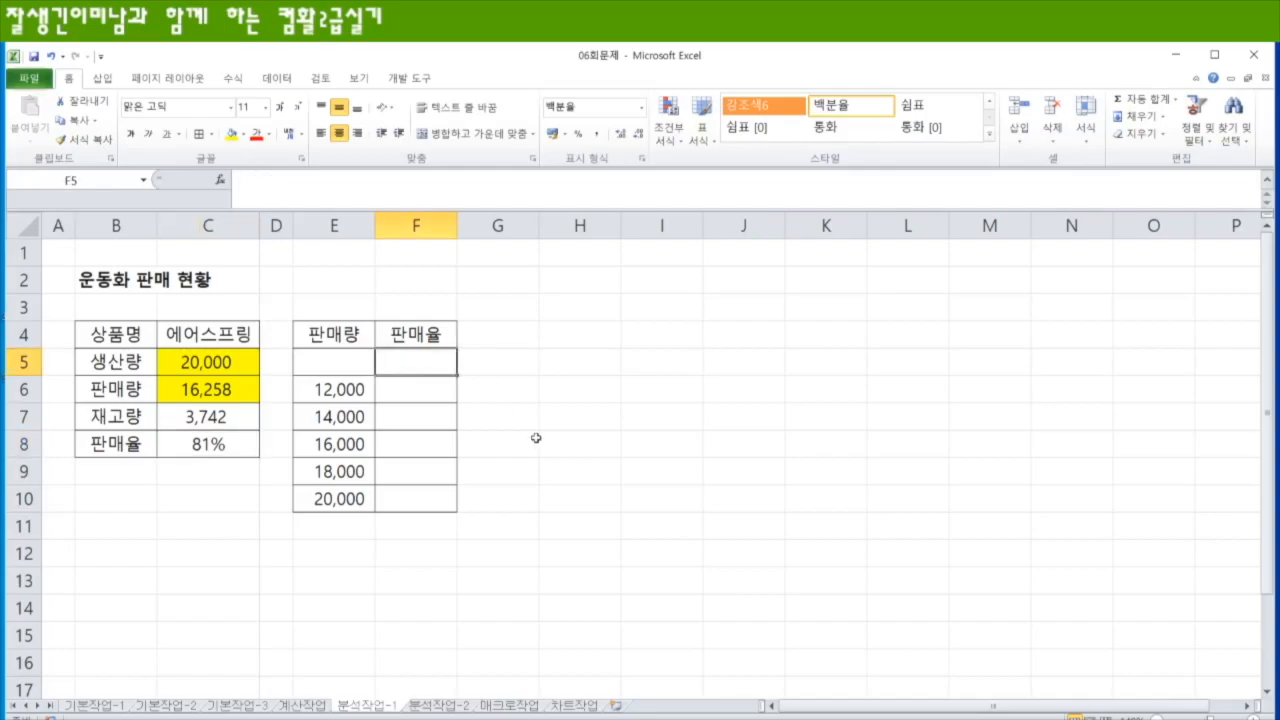
text(=)
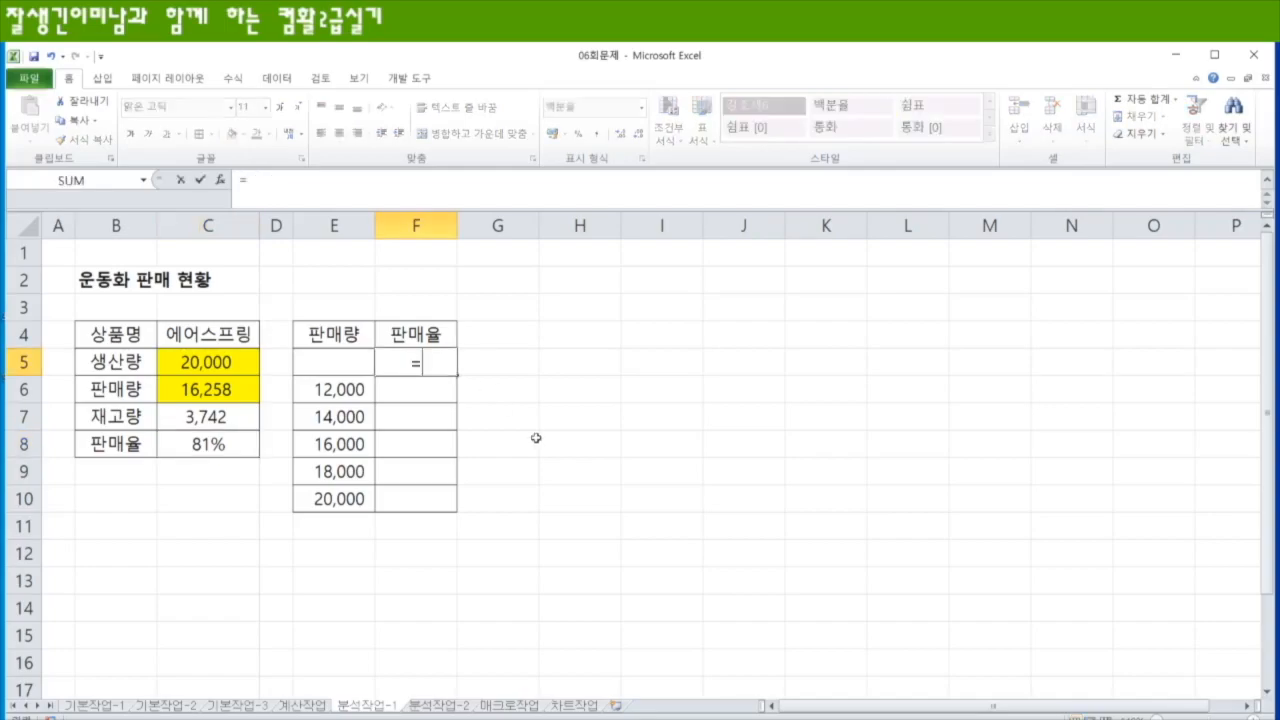
click(220, 445)
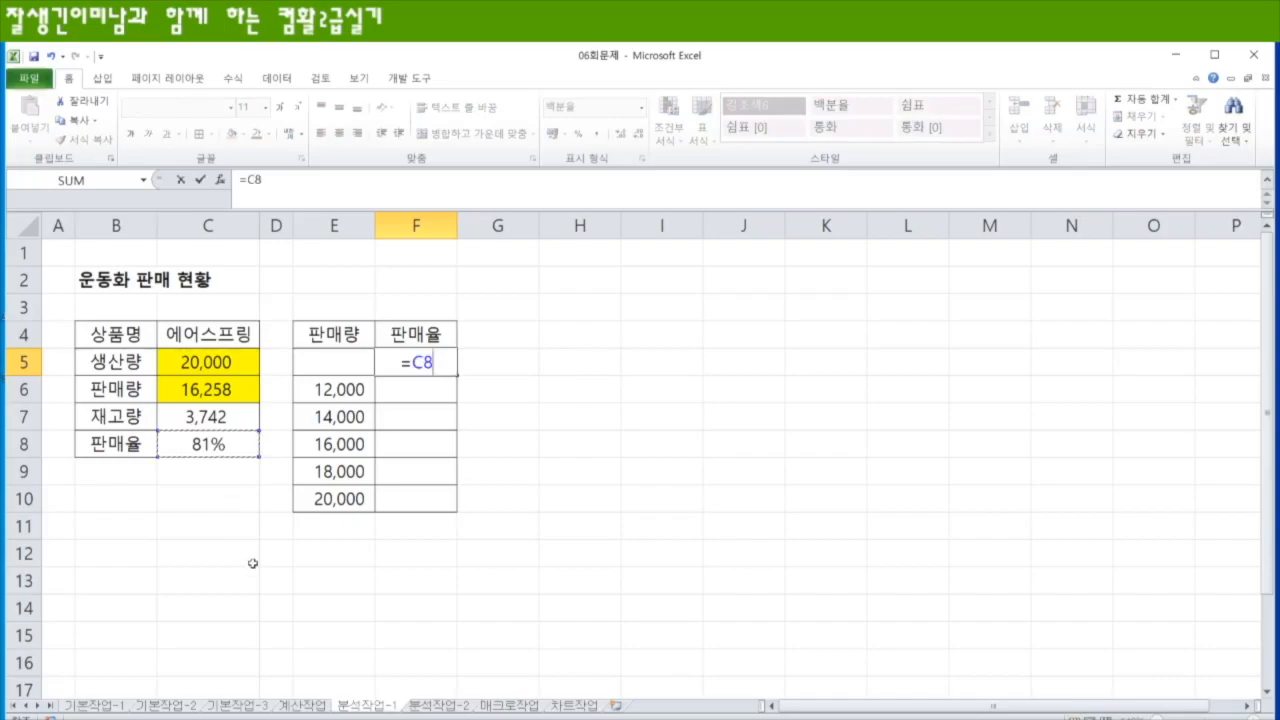
key(Return)
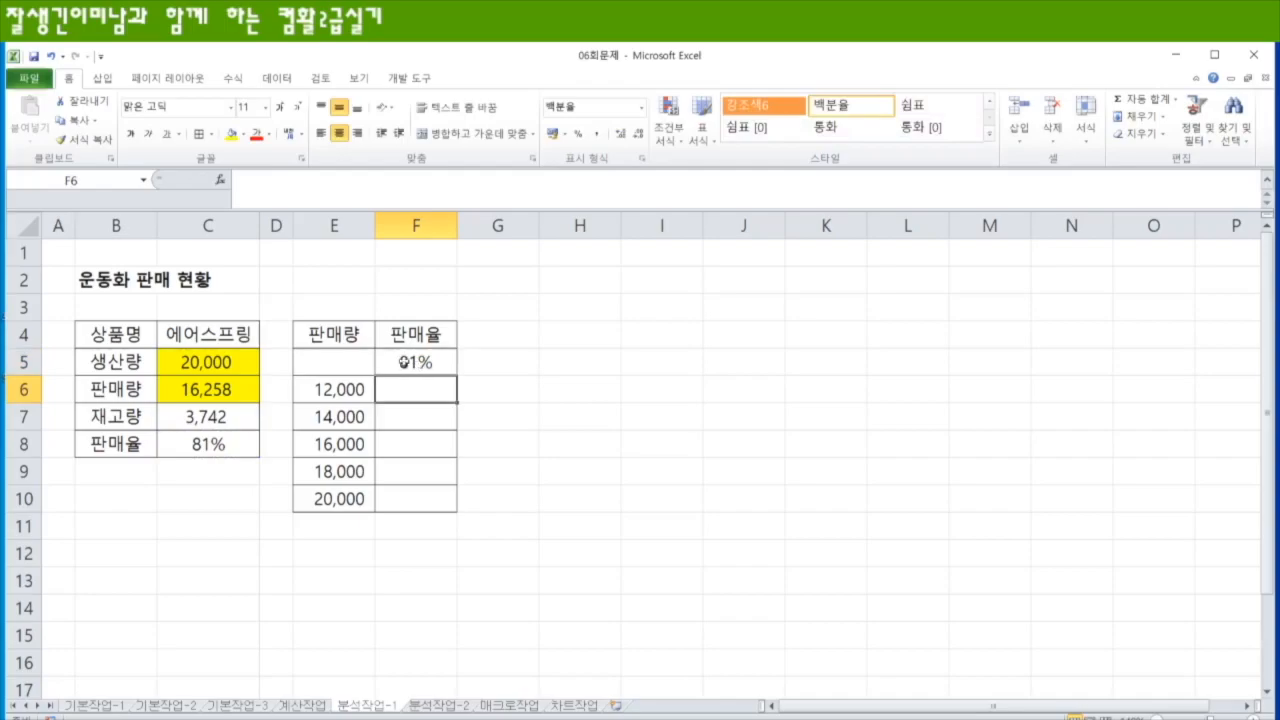
- Create a what-if data table over E5:F10 with the 판매량 cell $C$6 as the column input cell
click(348, 390)
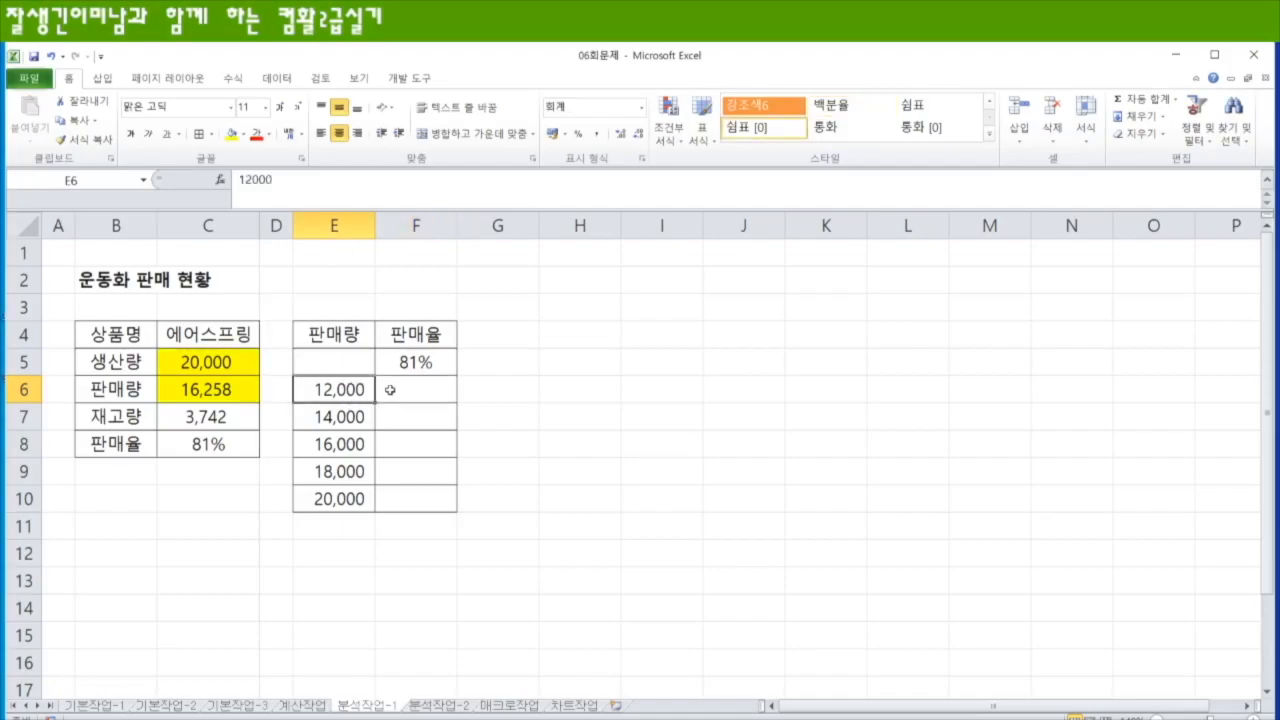
click(413, 365)
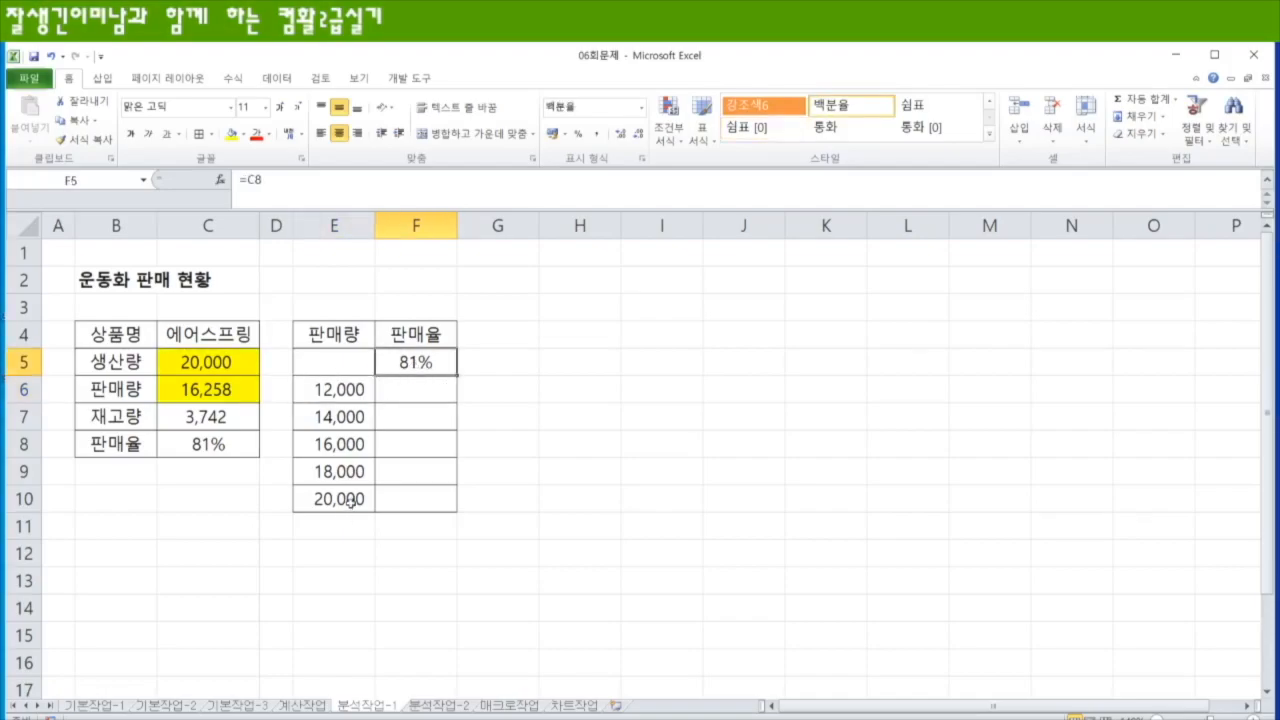
drag(336, 365, 414, 497)
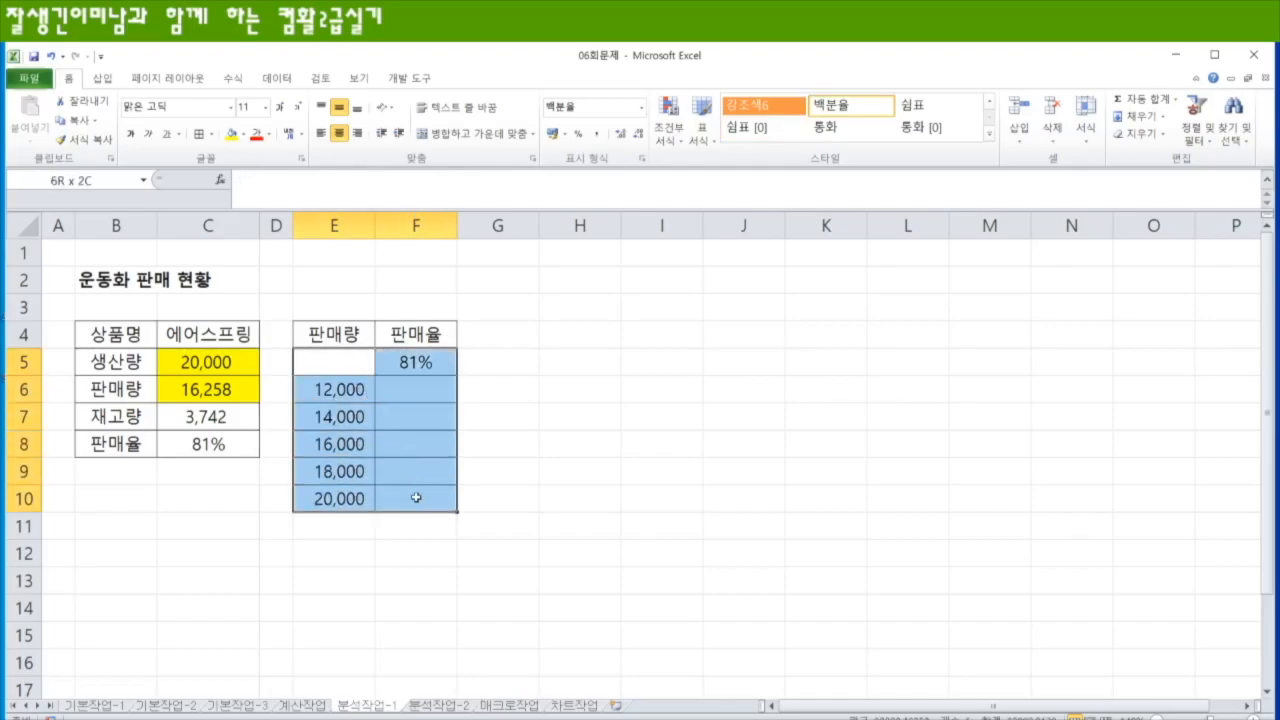
click(277, 78)
click(658, 147)
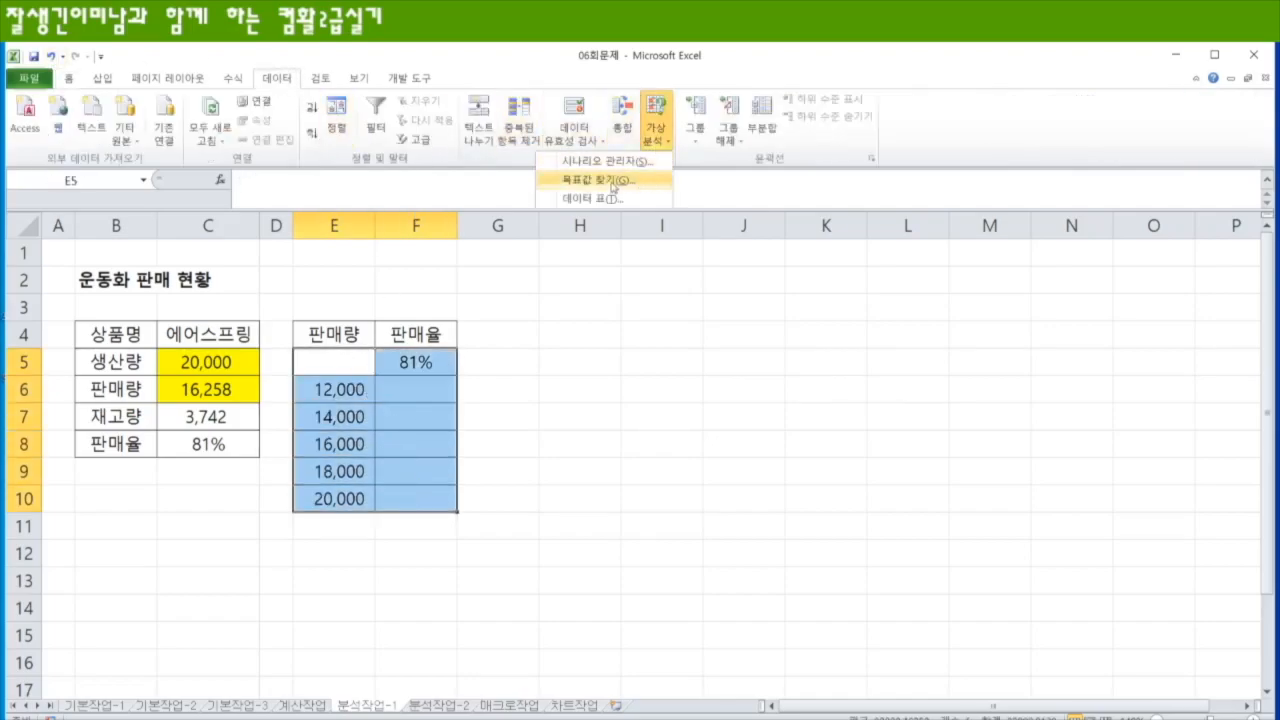
click(612, 196)
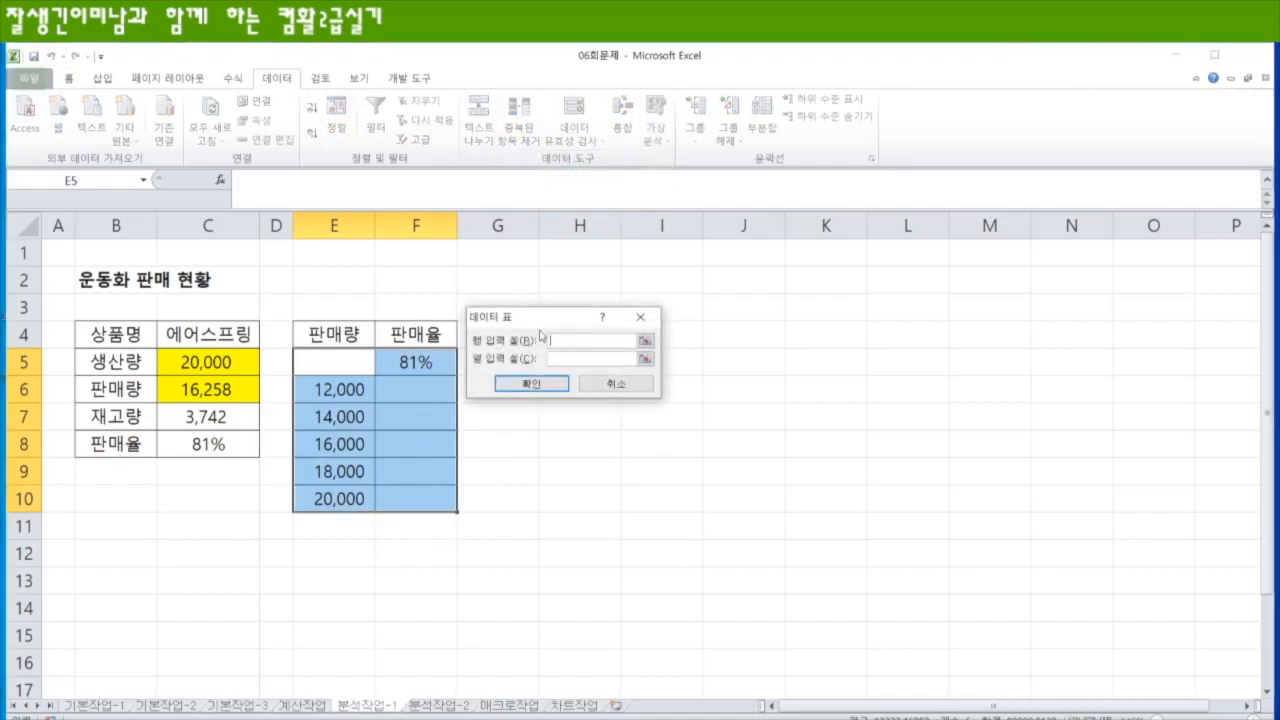
drag(550, 318, 568, 251)
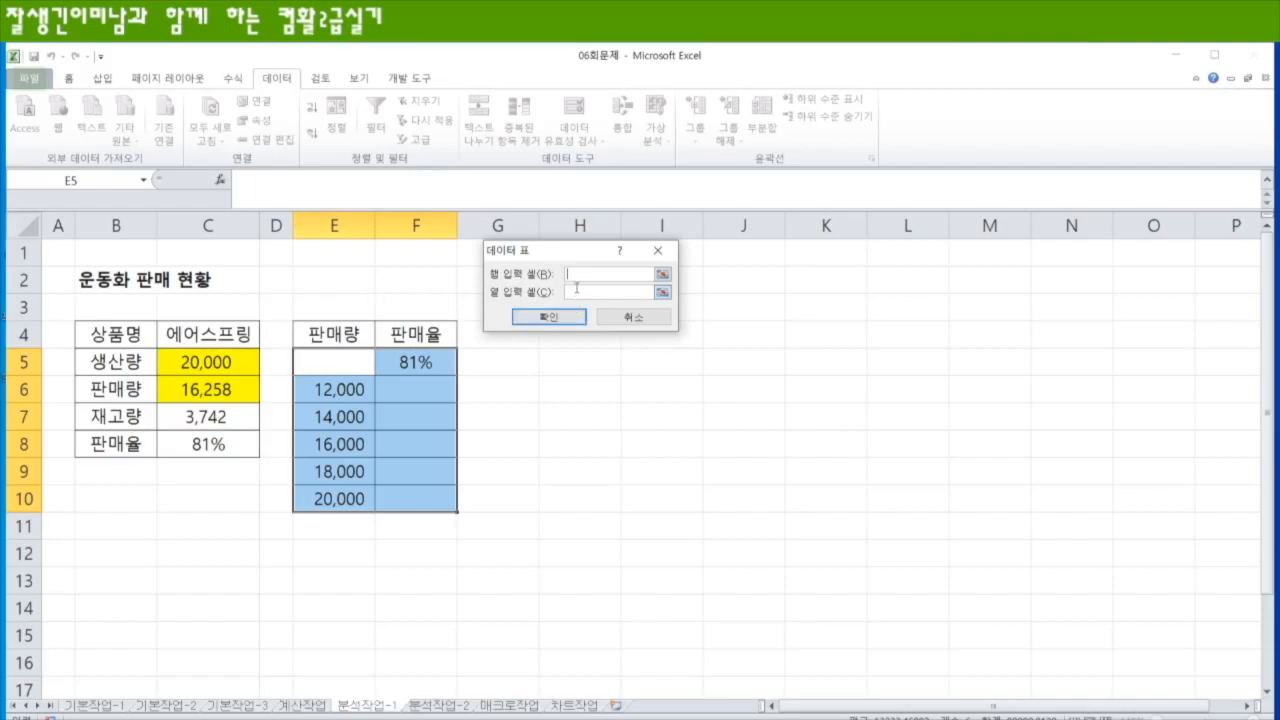
click(214, 396)
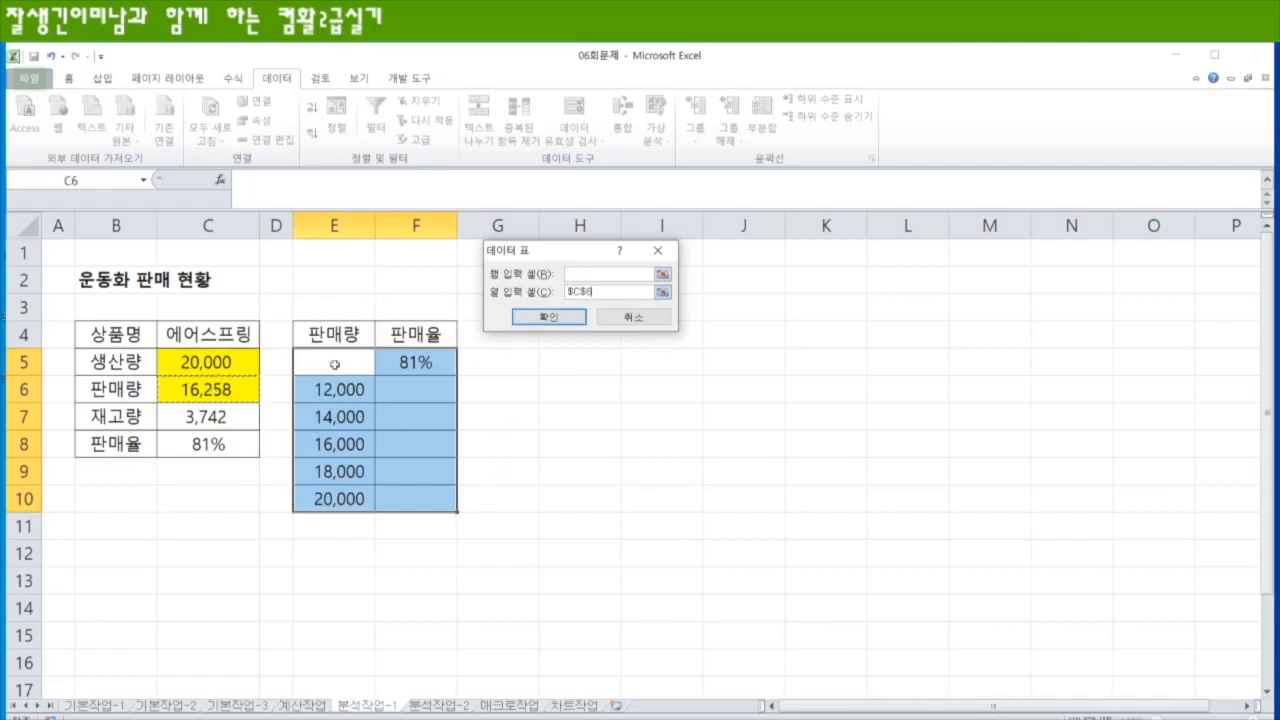
click(546, 316)
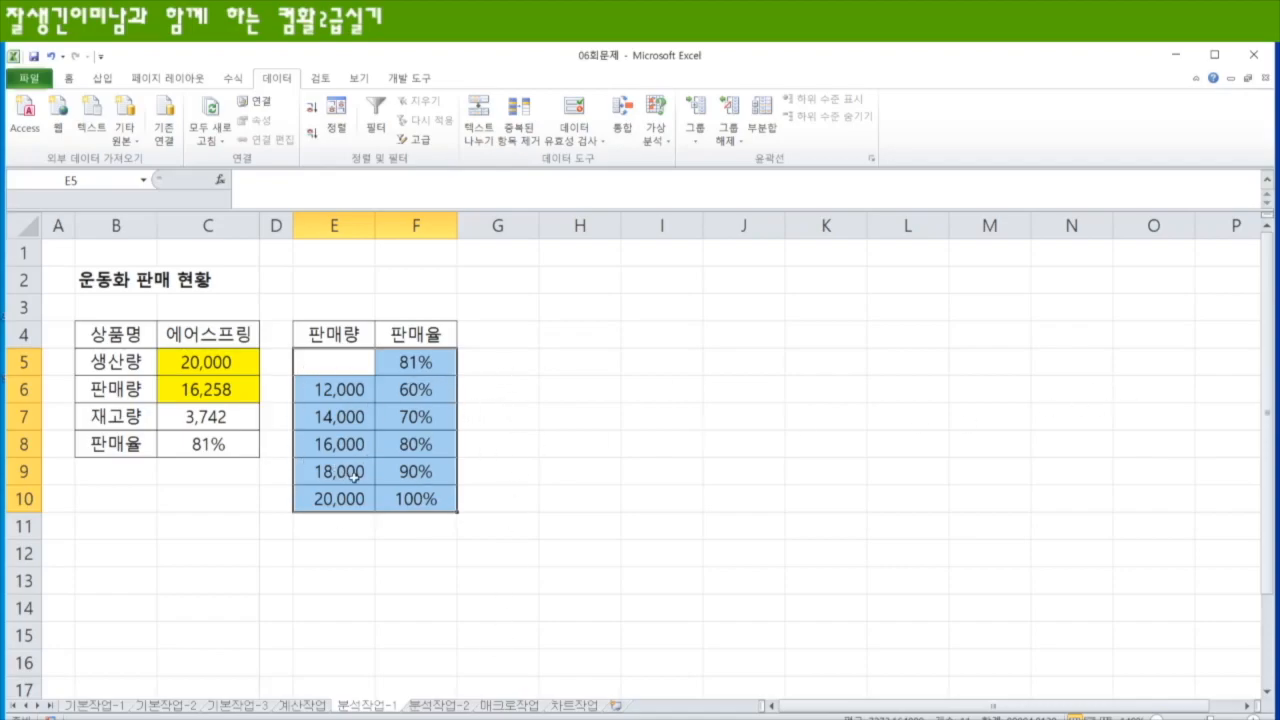
- Check the data table formula in F6 and compare the 판매율 results in F6:F10 with the 판매량 values in E6:E10
click(425, 360)
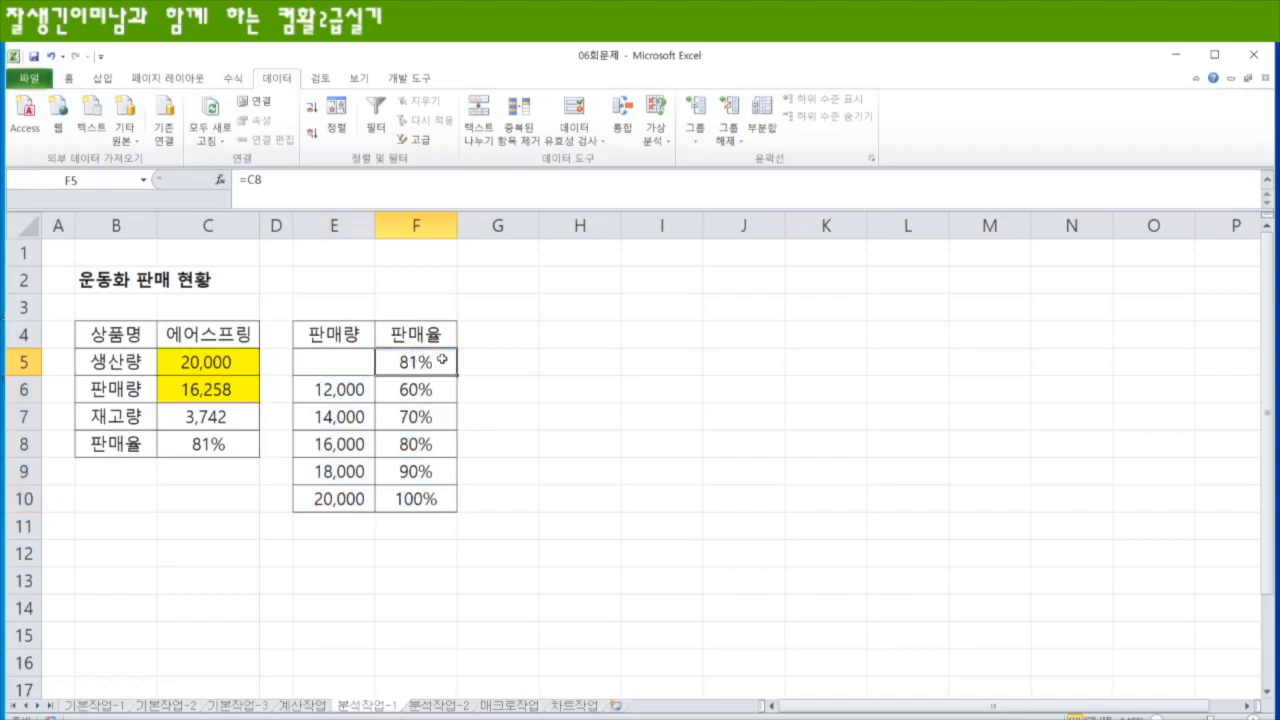
click(417, 390)
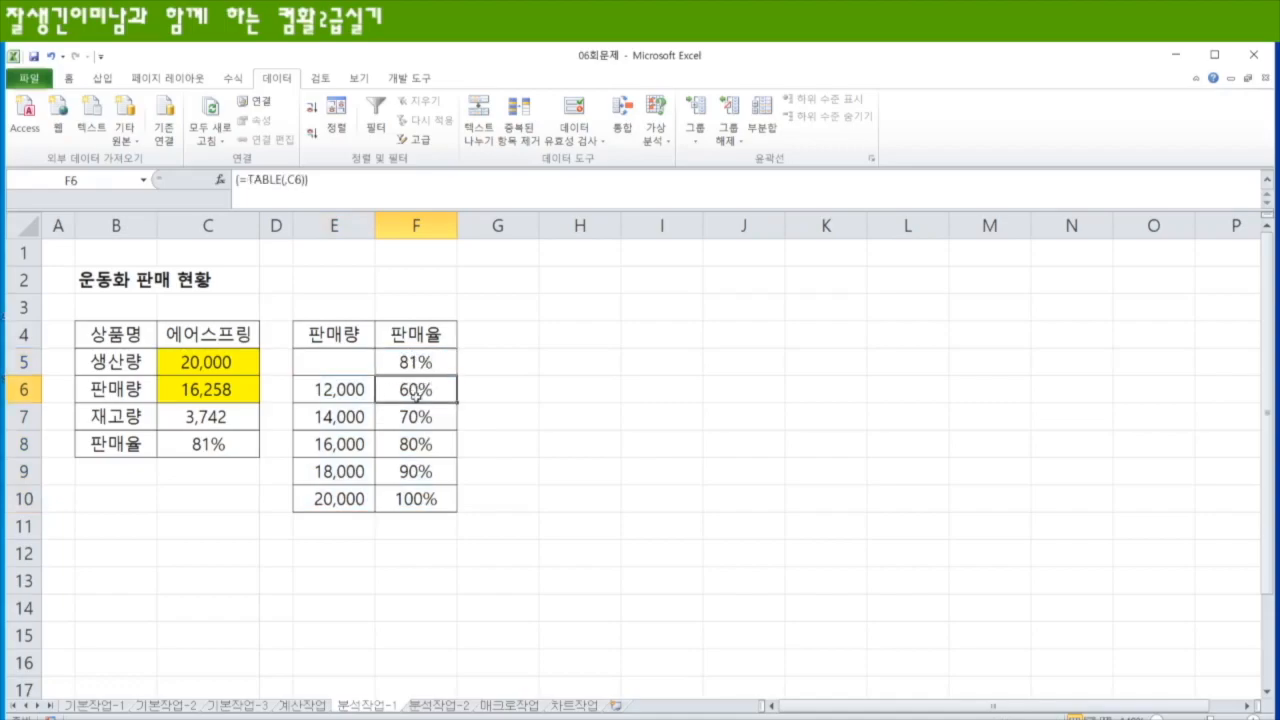
click(344, 394)
click(345, 420)
click(344, 443)
click(344, 470)
click(340, 497)
drag(410, 390, 413, 497)
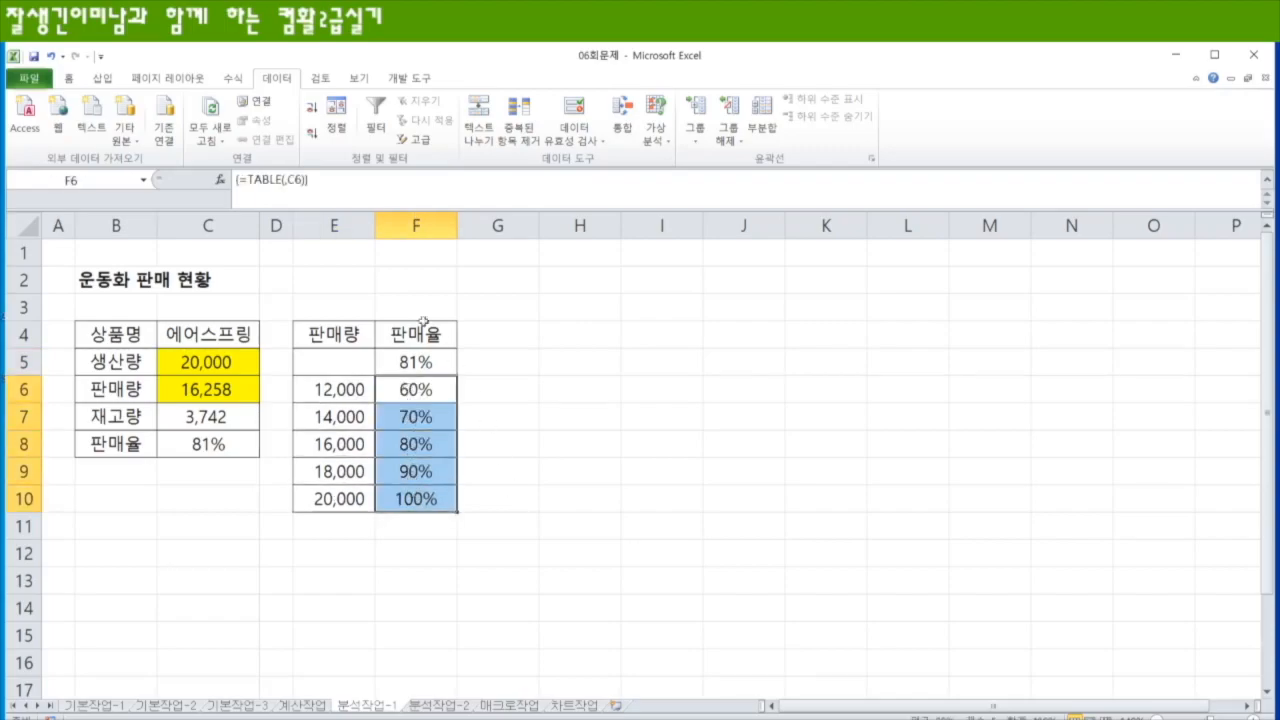
click(561, 420)
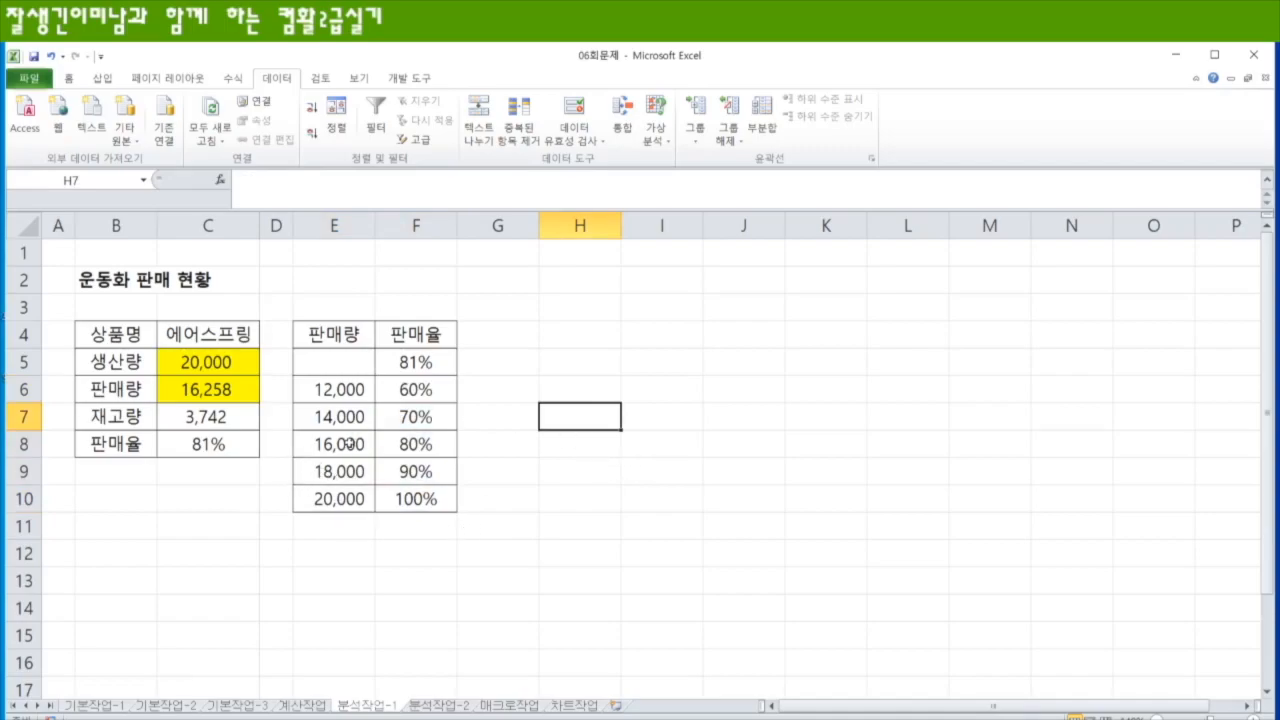
- Review the C8 formula with its source cells C5:C6, and compare the source table B4:C8 with the 판매량 and 판매율 table
click(210, 448)
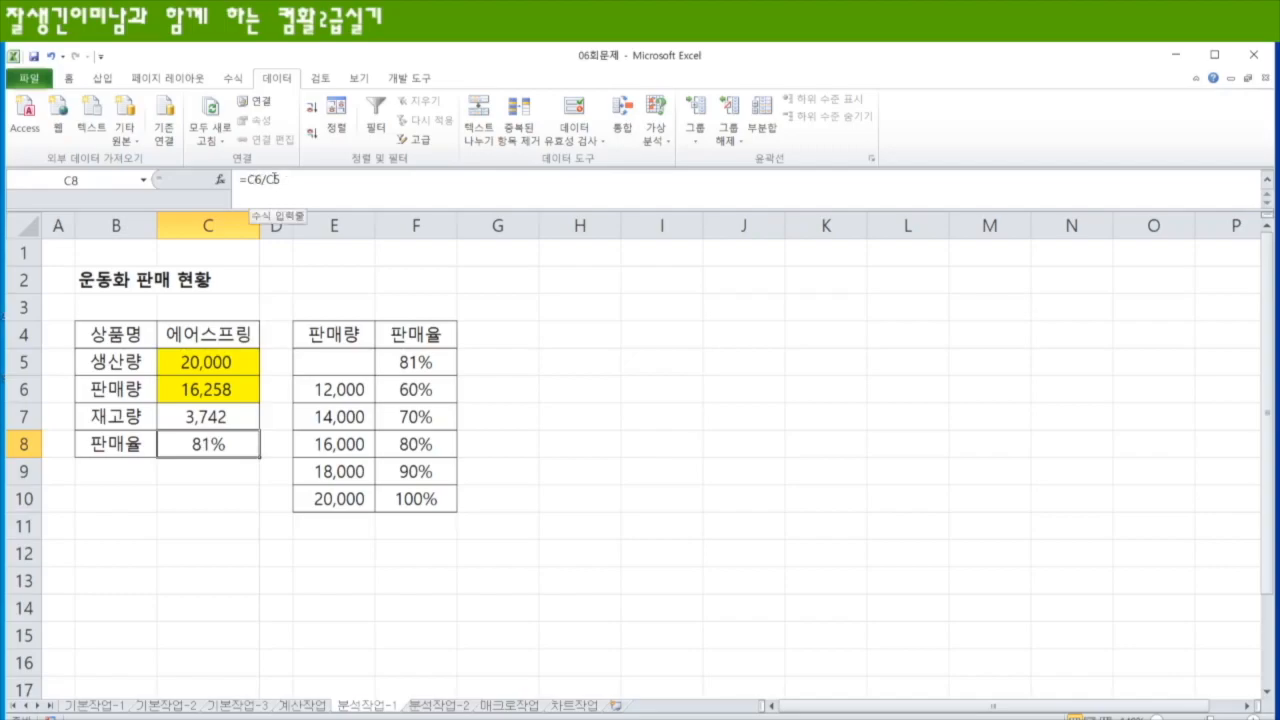
drag(209, 362, 214, 390)
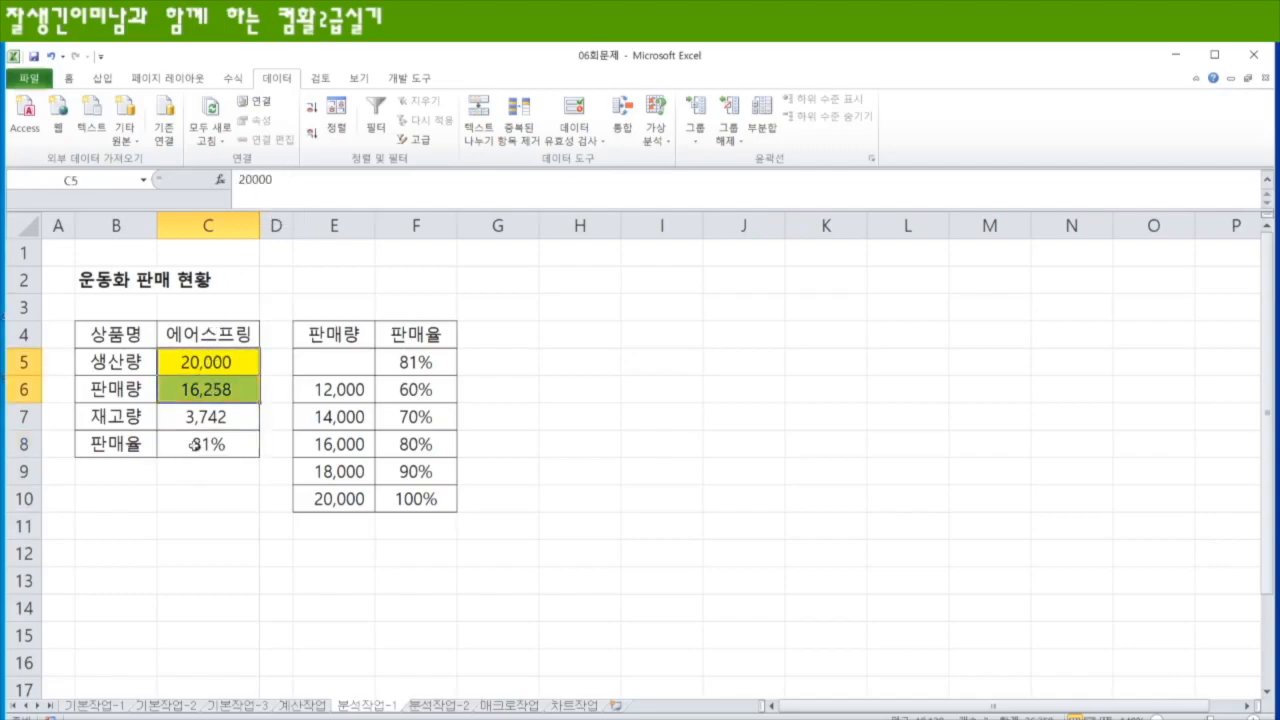
click(190, 390)
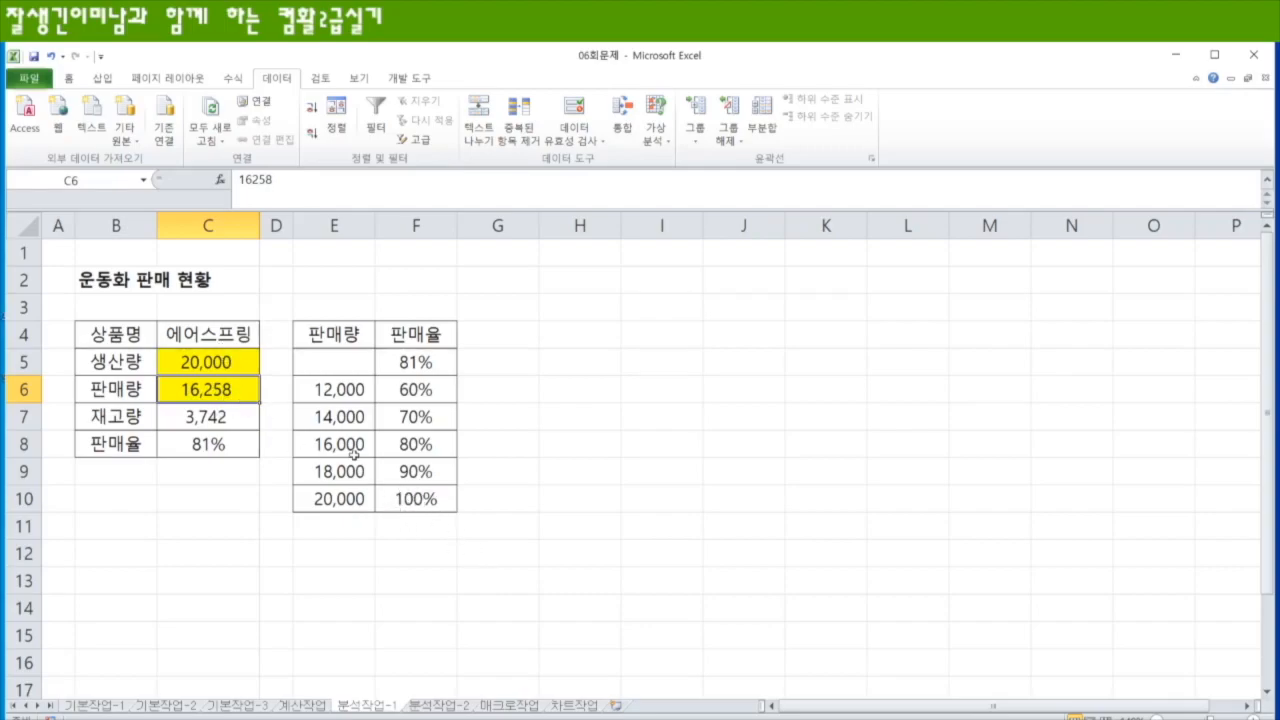
click(322, 389)
click(330, 497)
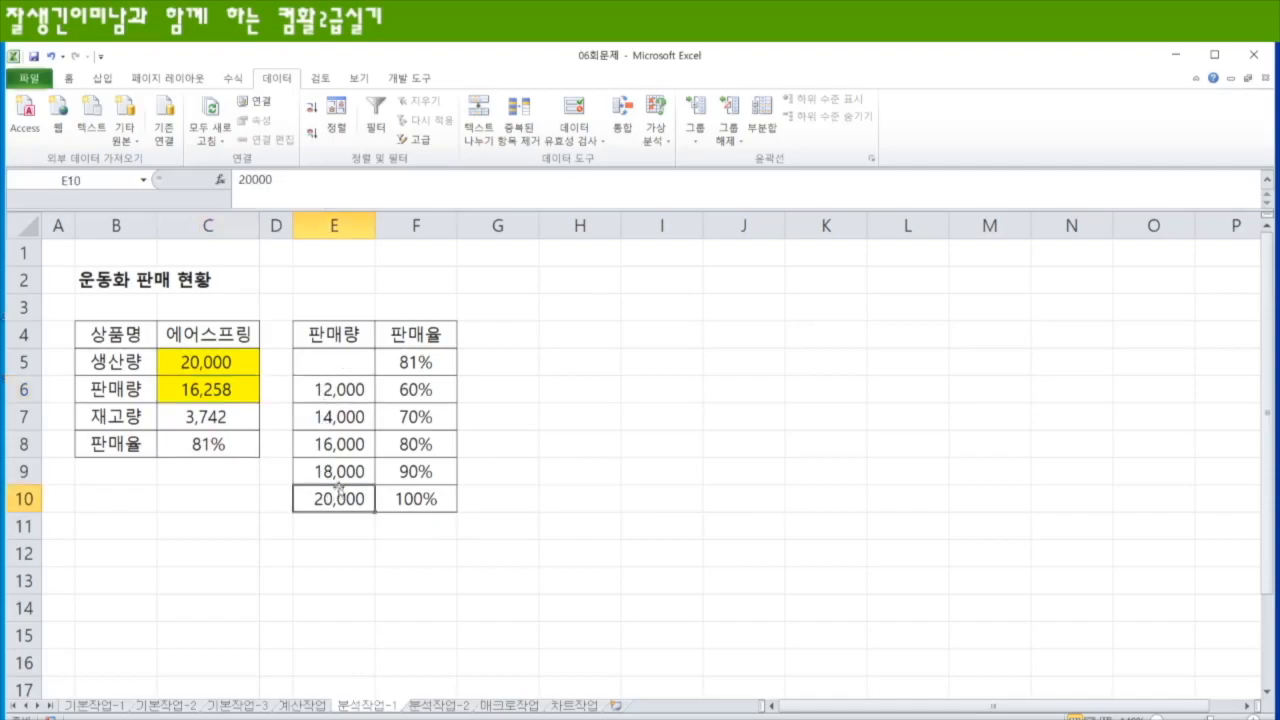
drag(333, 387, 340, 492)
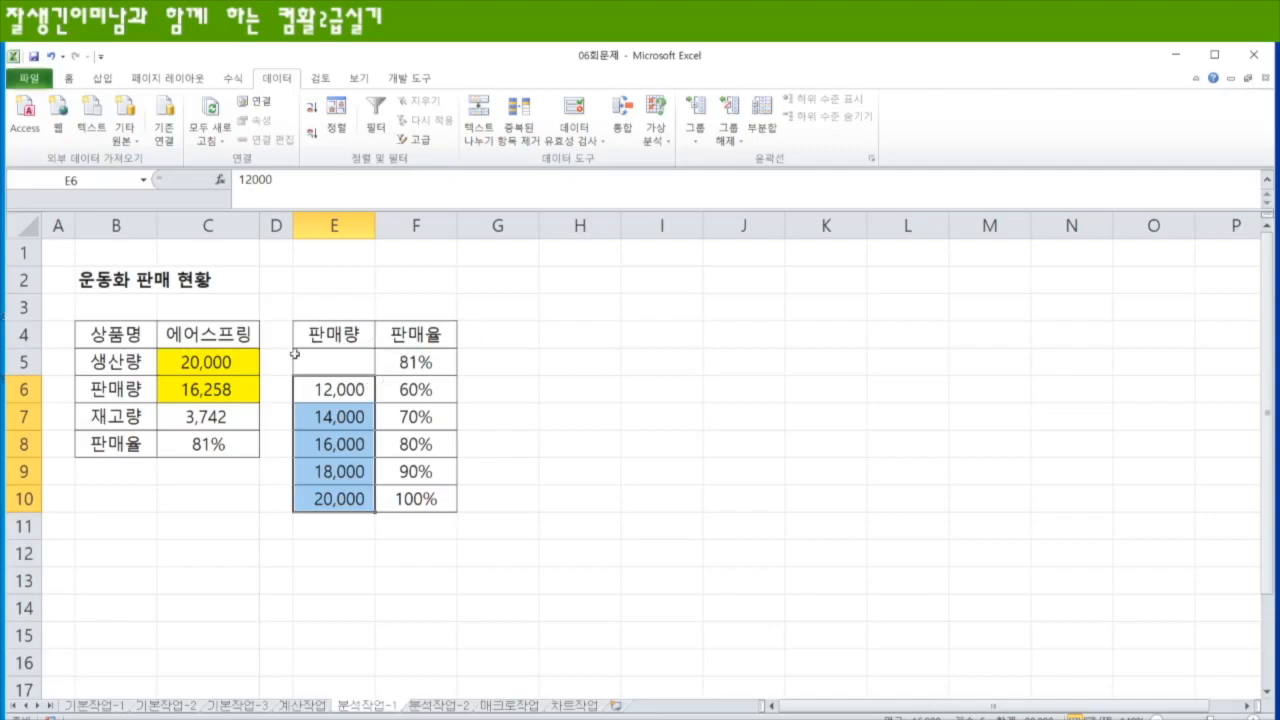
drag(340, 330, 415, 497)
drag(83, 340, 254, 447)
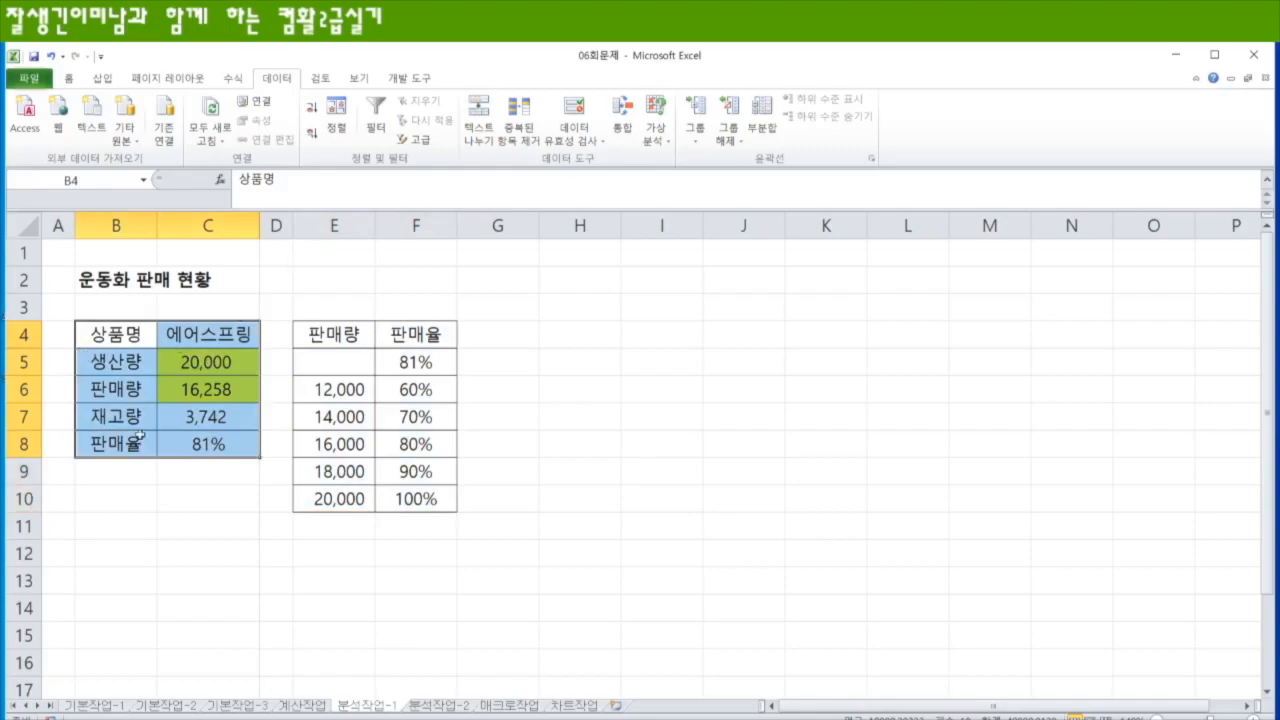
click(185, 470)
click(218, 444)
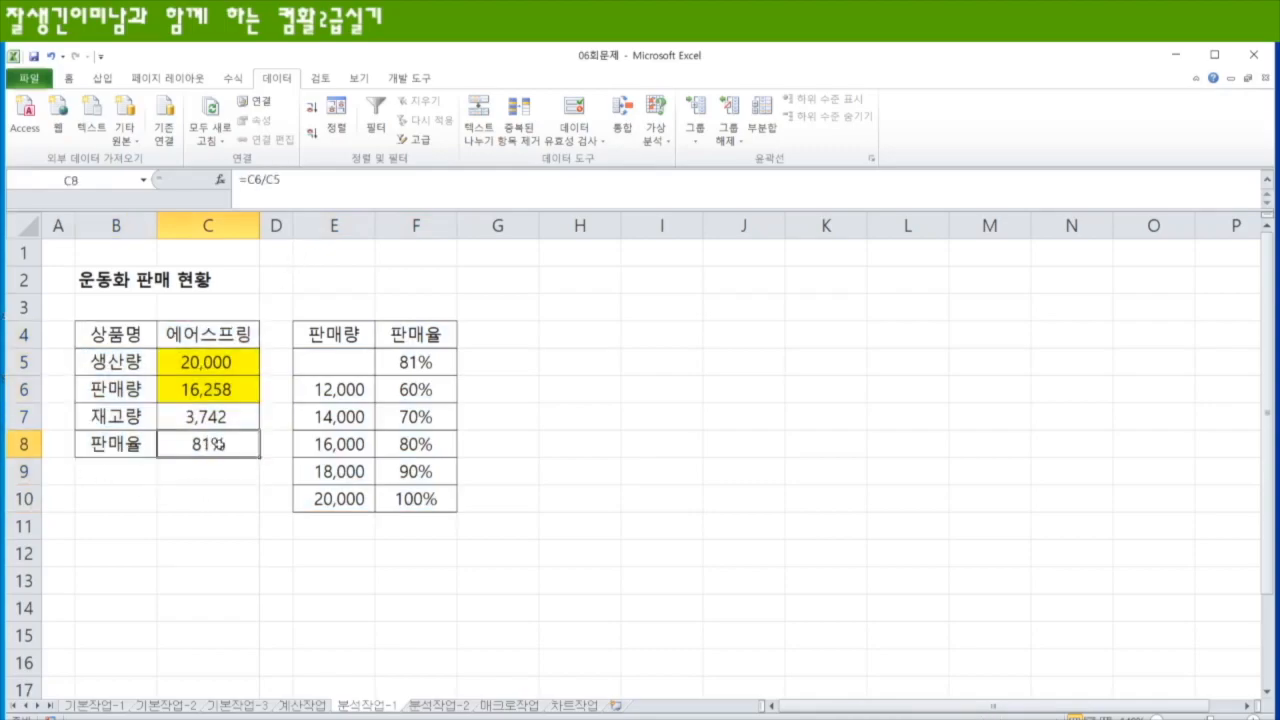
- Re-enter the reference =C8 in F5, above the calculated 판매율 values
click(424, 362)
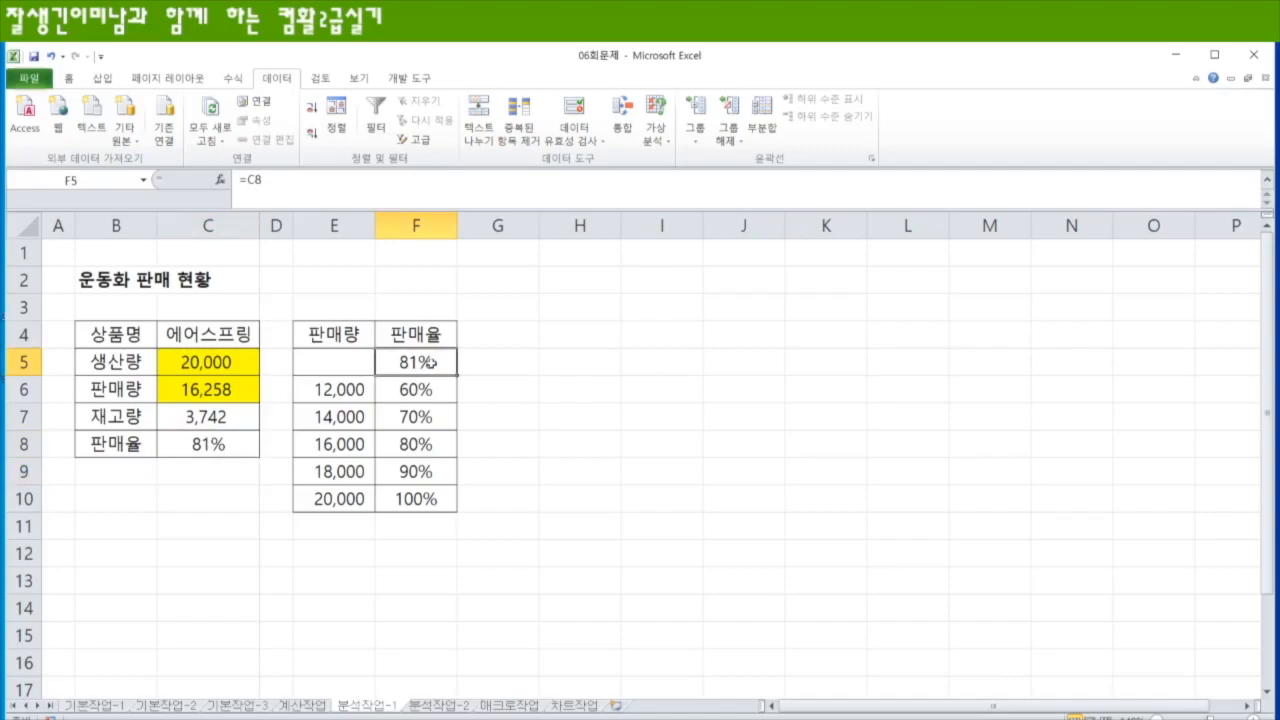
text(=)
click(238, 444)
key(Return)
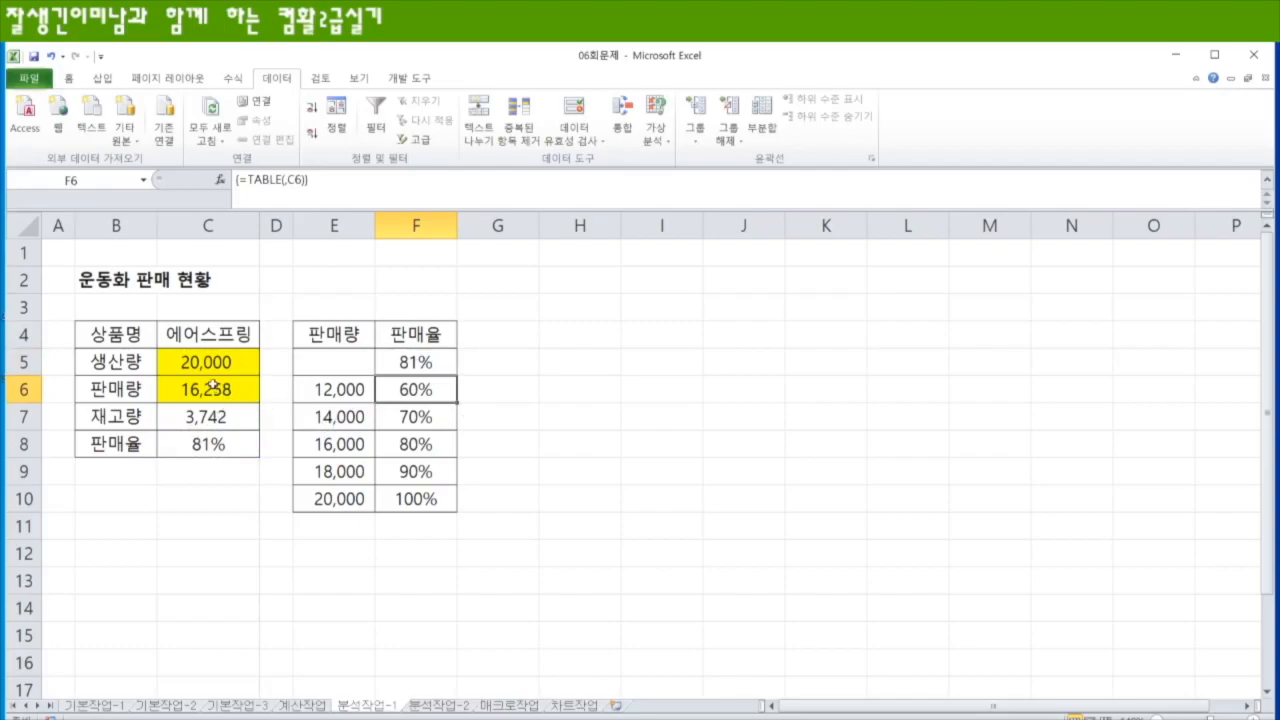
- Try a 판매량 of 20000 in C6 to see its effect on the 판매율 in C8 and F5
click(204, 444)
mouse_move(210, 389)
mouse_down()
mouse_move(208, 365)
mouse_move(212, 389)
mouse_up()
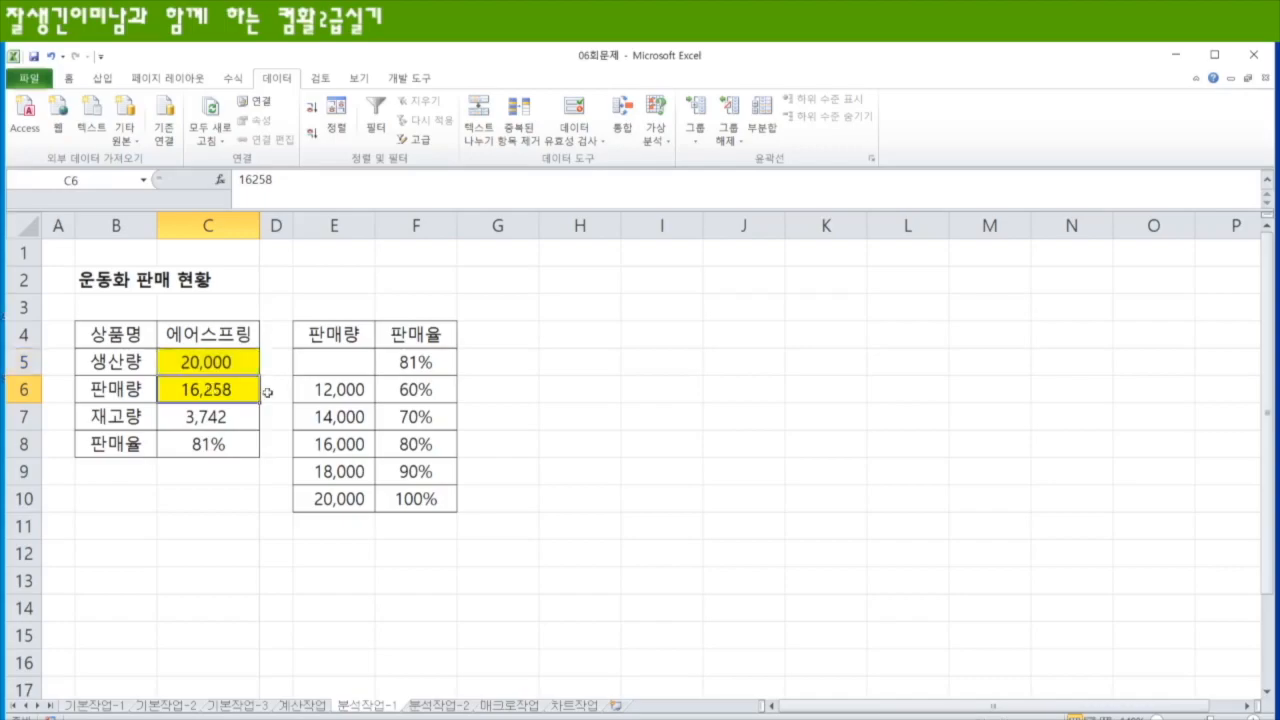
text(20000)
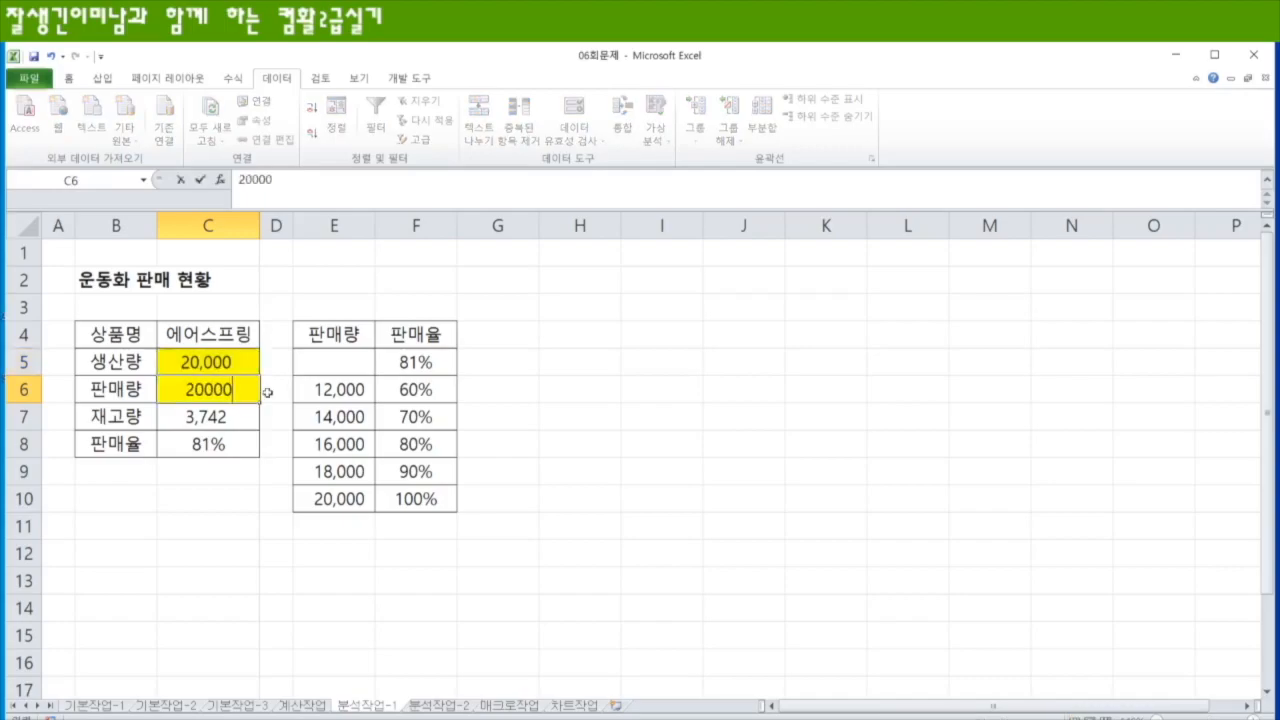
key(Return)
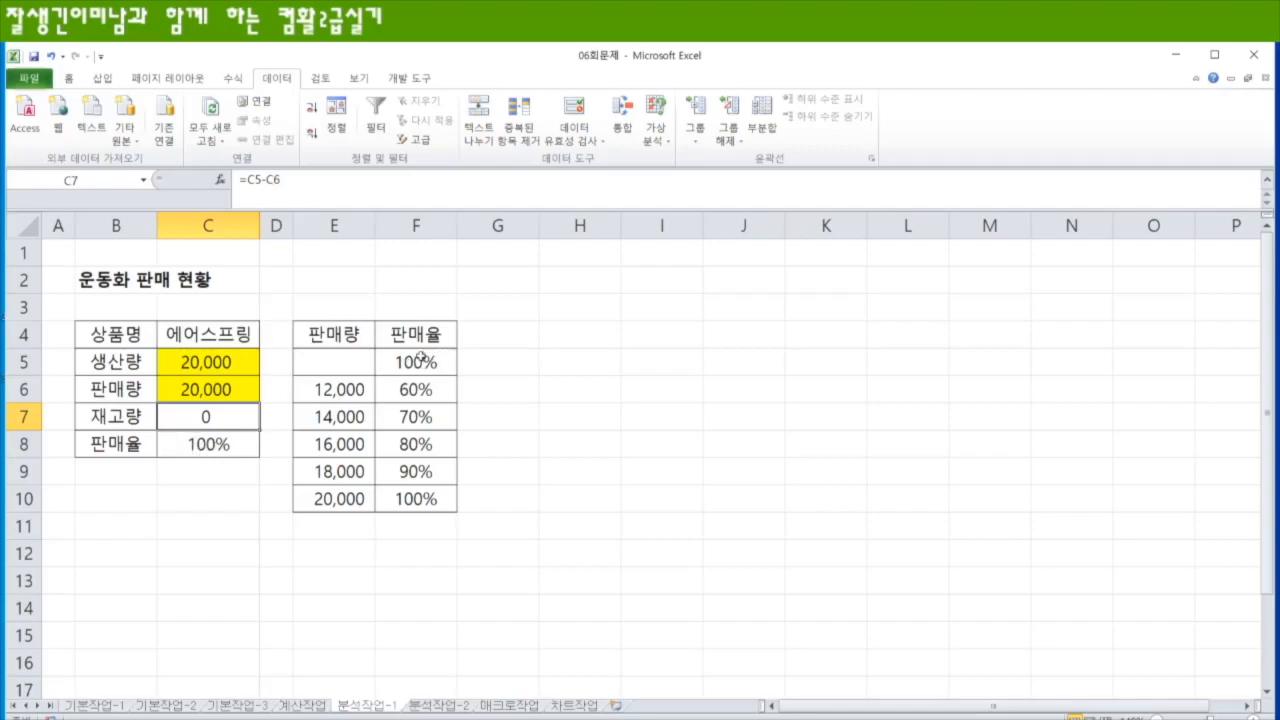
- Set the 판매량 in C6 to 12345
click(256, 391)
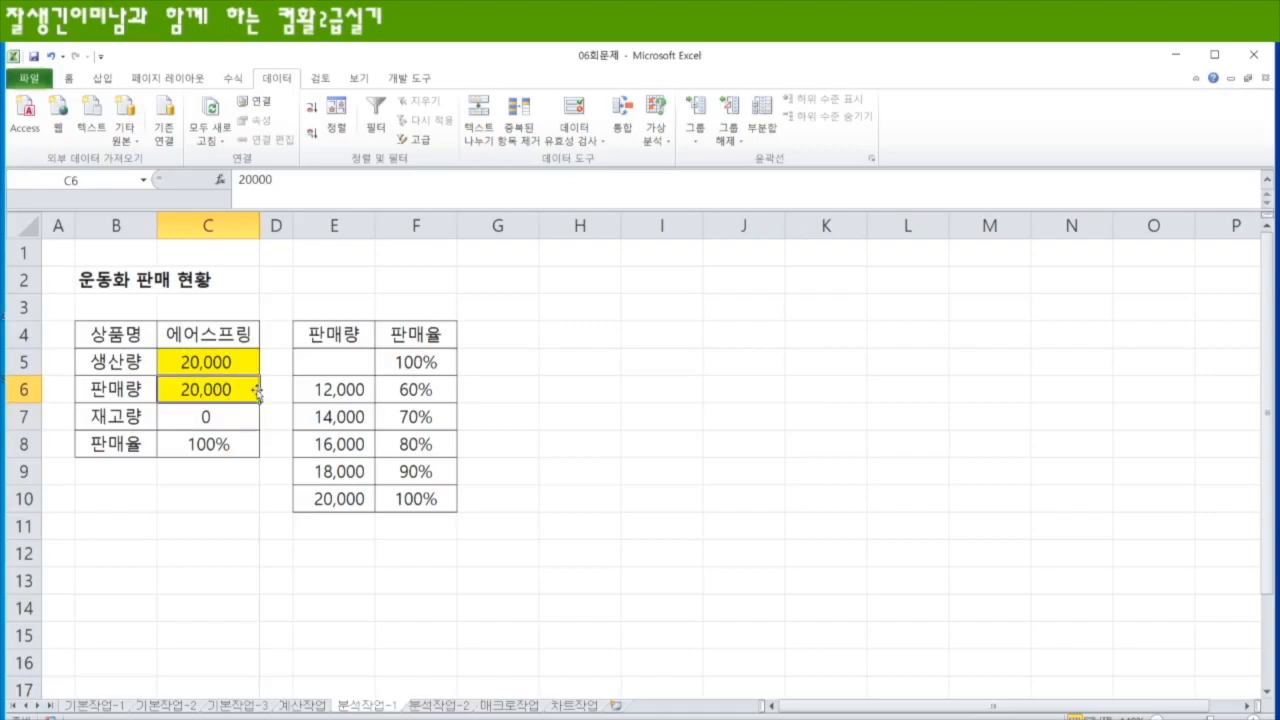
text(12345)
key(Return)
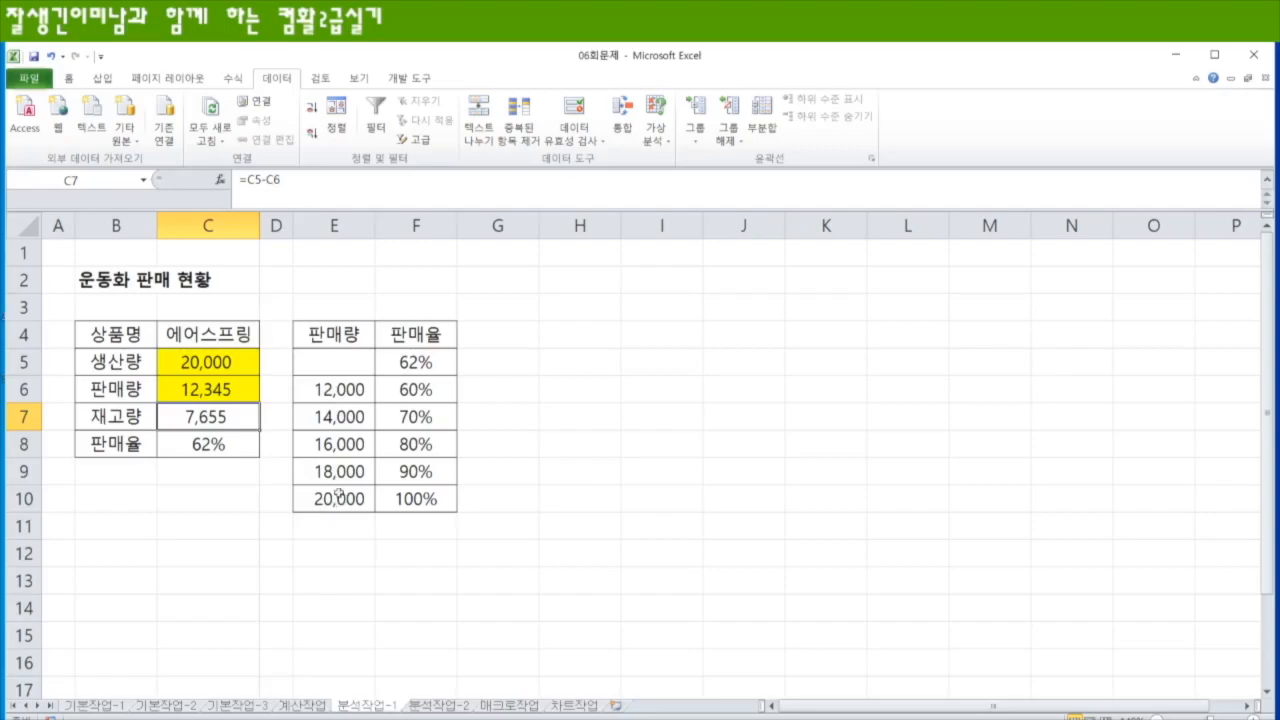
- Clear the data table results in F6:F10 under 판매율
drag(409, 388, 408, 497)
key(Delete)
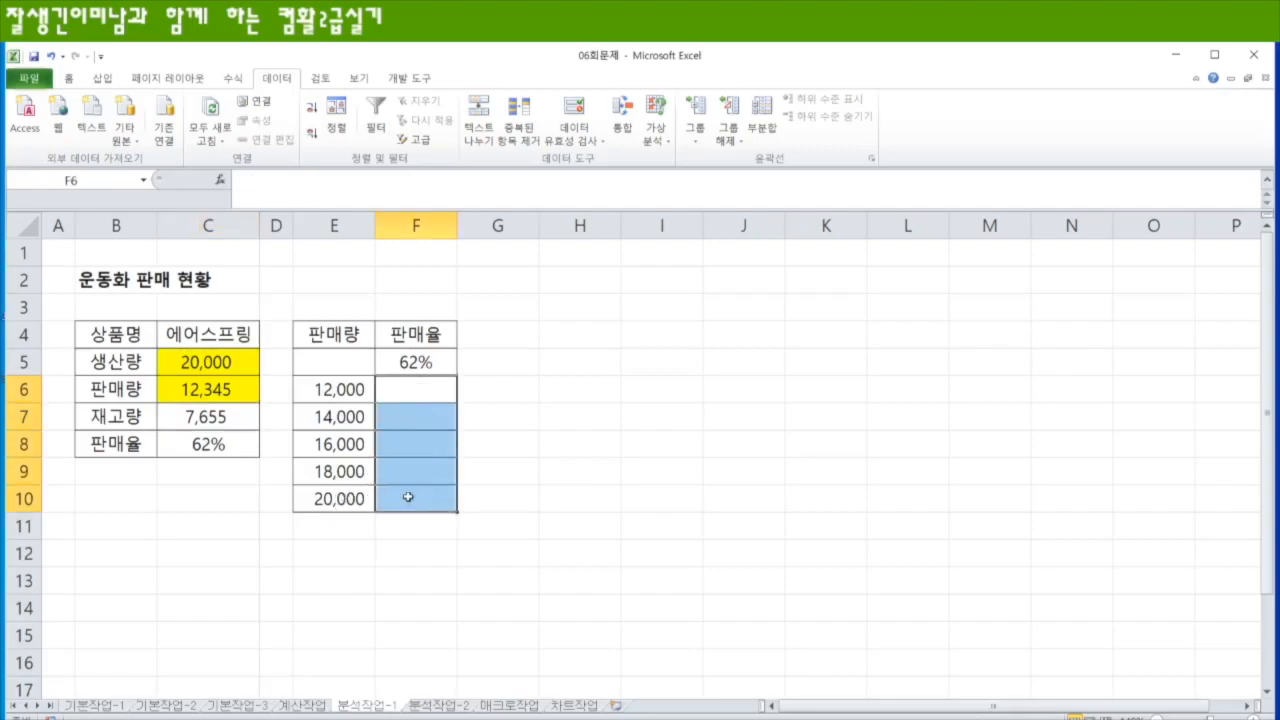
click(588, 516)
- Rebuild the what-if data table over E5:F10 with the 판매량 cell $C$6 as the column input cell
drag(330, 362, 410, 497)
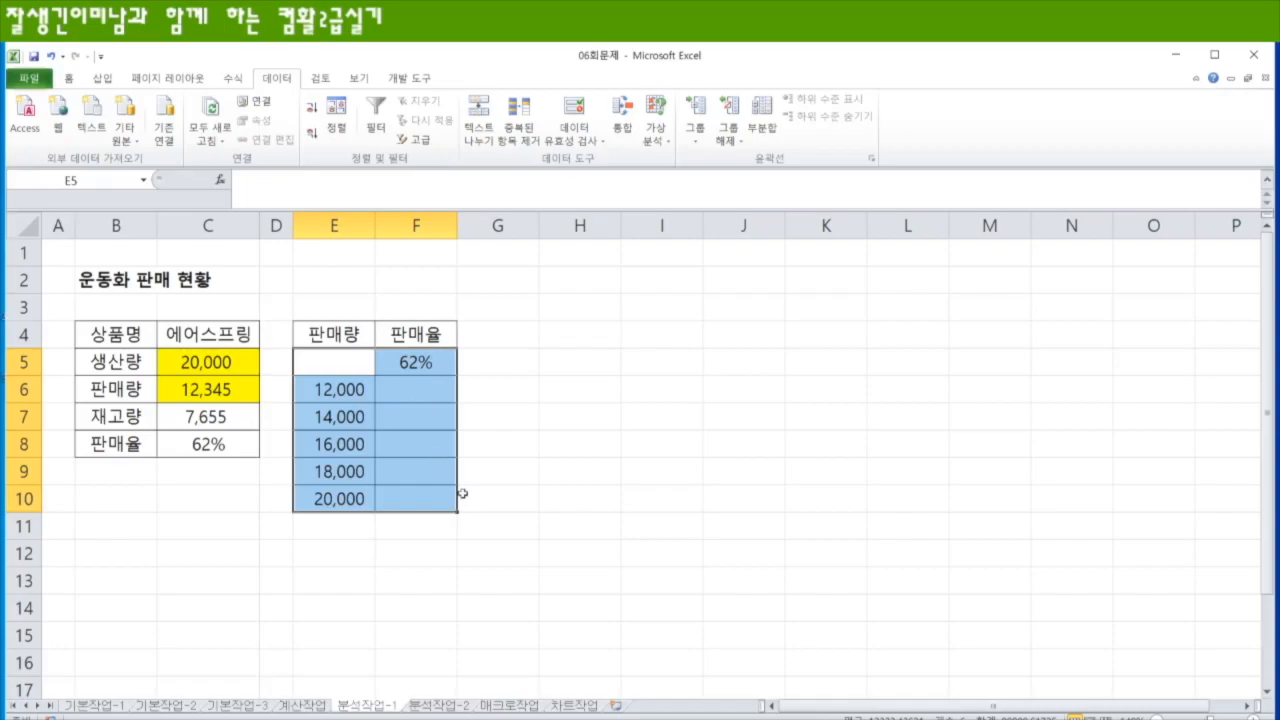
drag(320, 358, 423, 491)
click(640, 145)
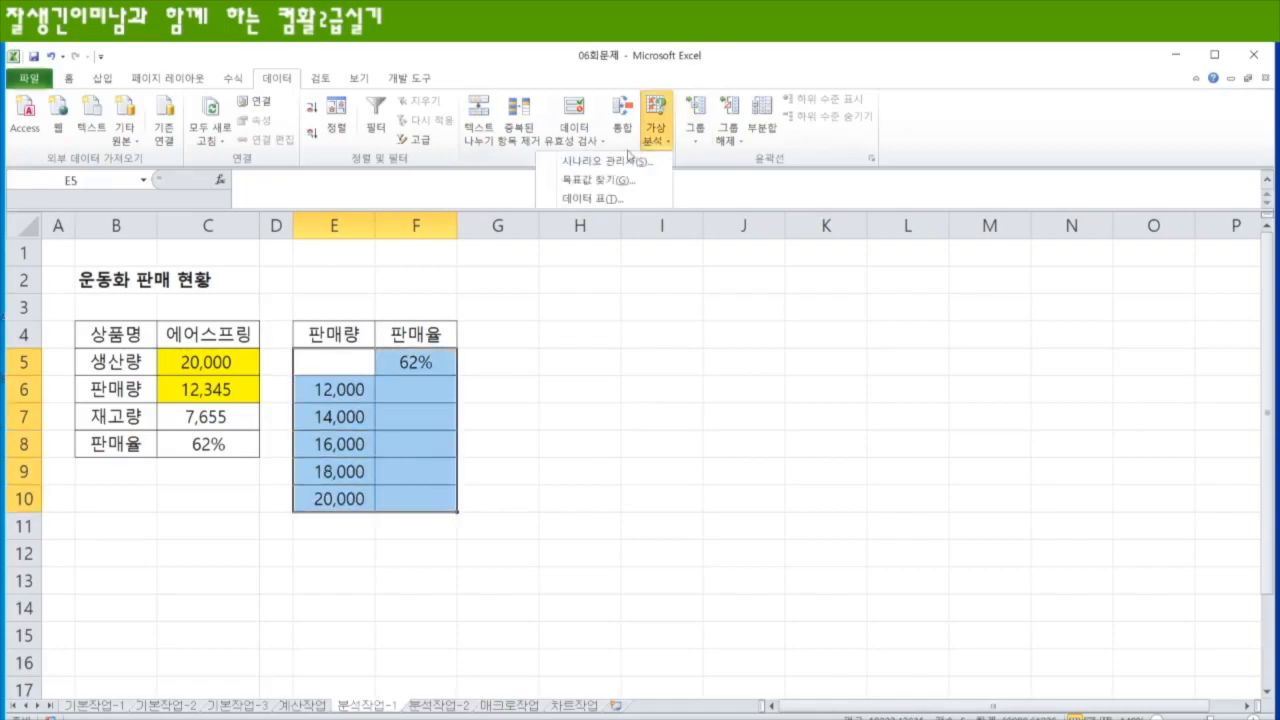
click(592, 198)
drag(557, 252, 490, 228)
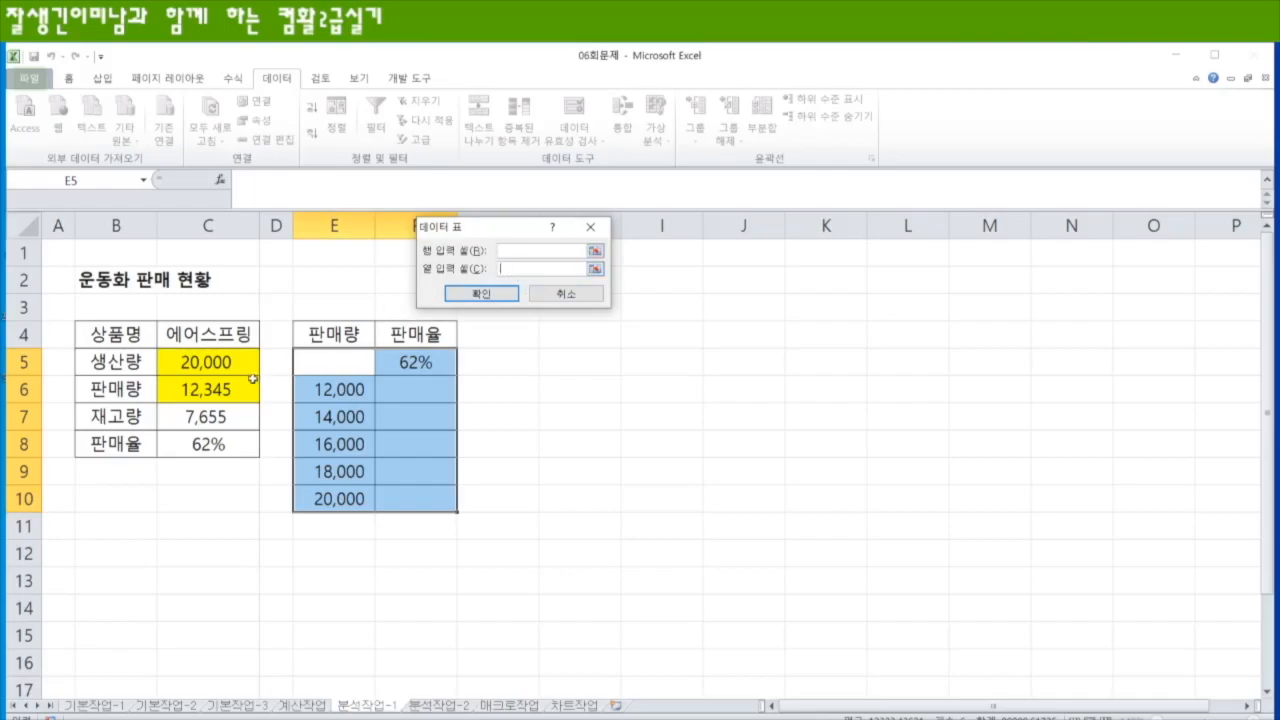
click(208, 389)
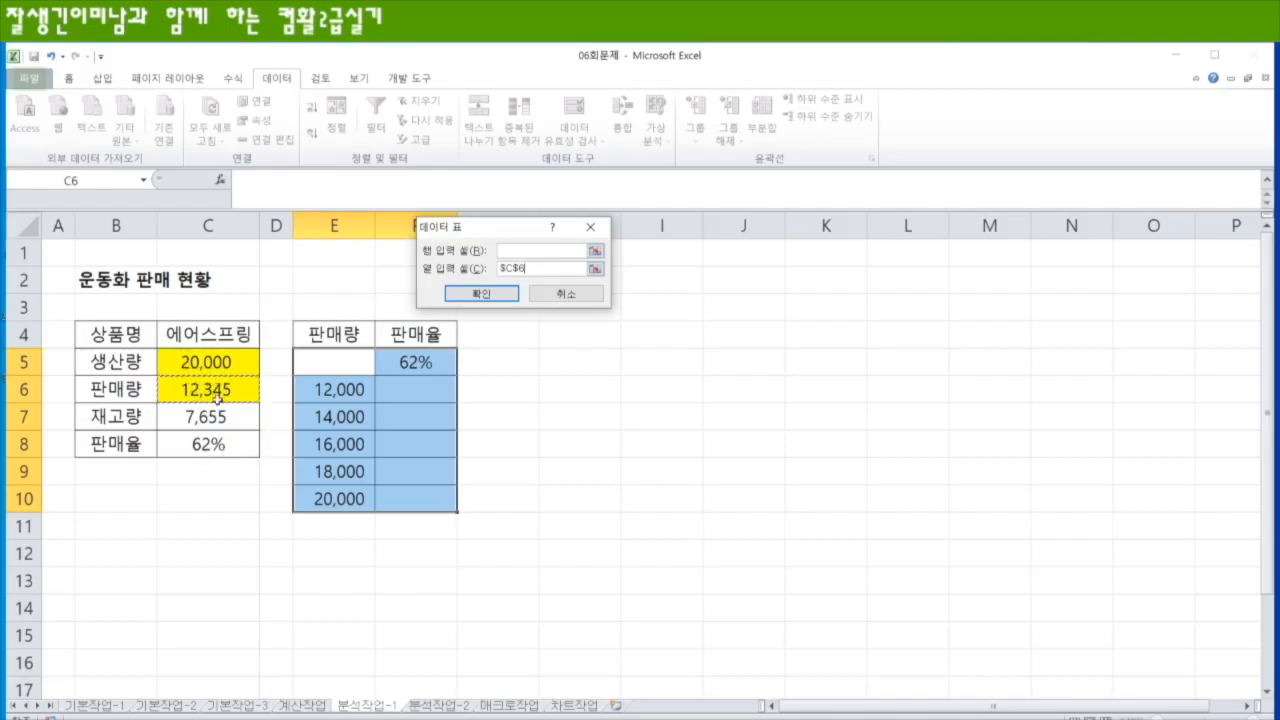
click(492, 293)
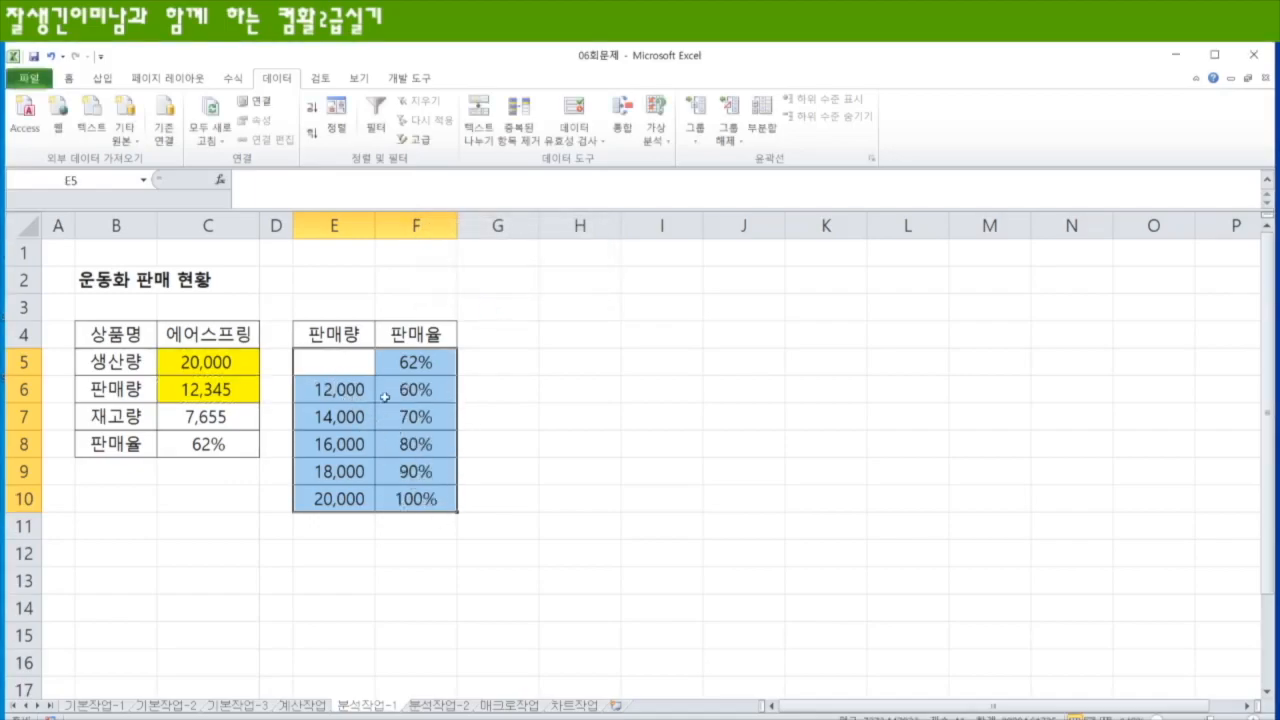
drag(124, 560, 482, 274)
click(580, 551)
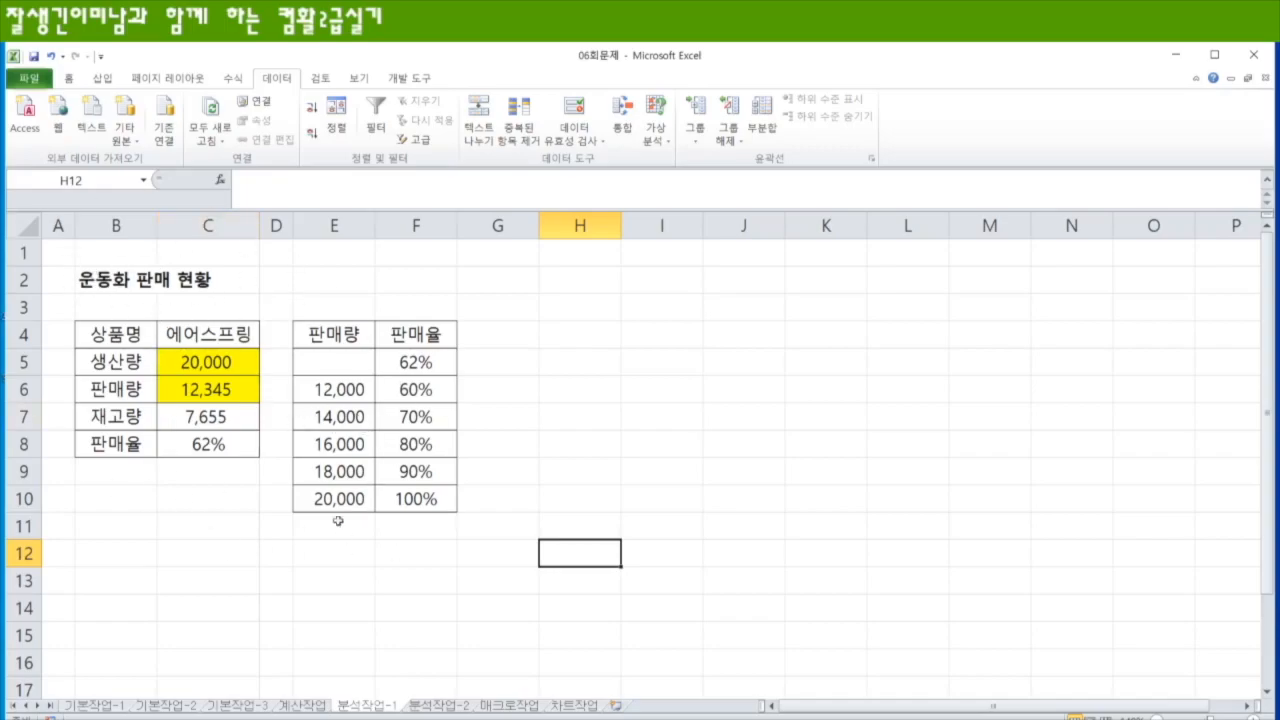
- On the 분석작업-2 sheet, fill the 사무용품 and 신청량 columns A and E with yellow
click(447, 706)
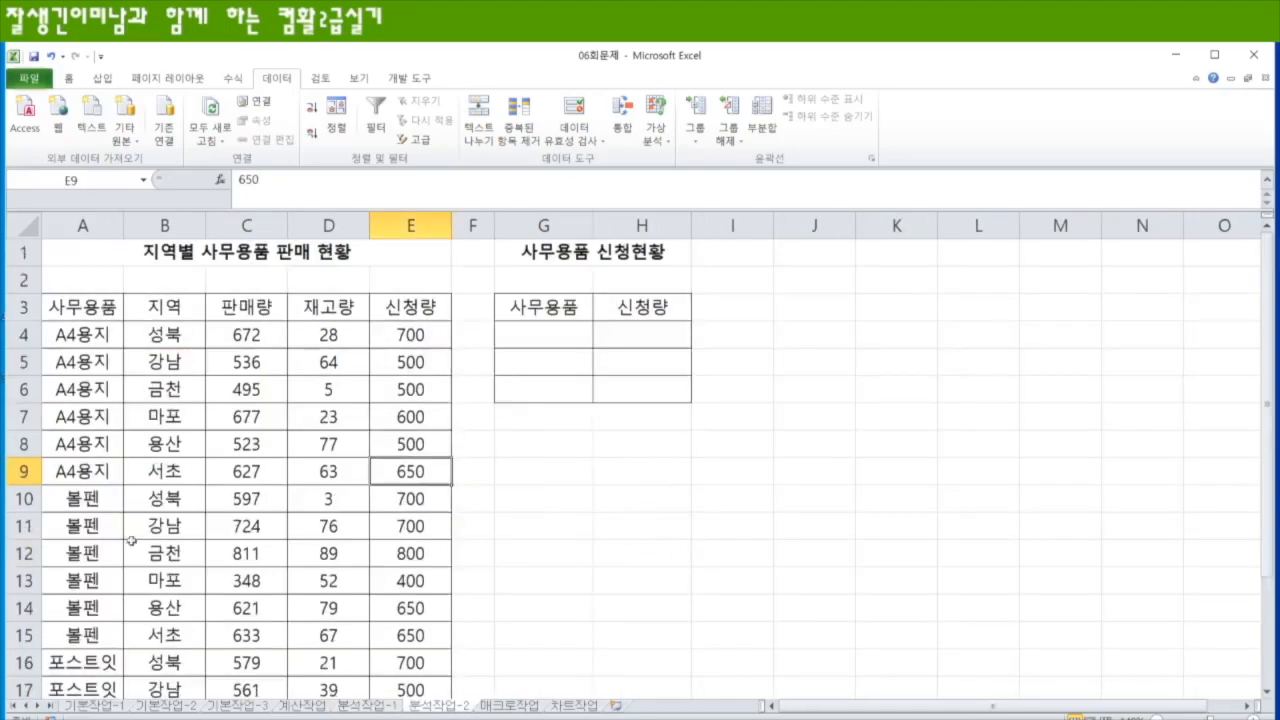
key(alt+Tab)
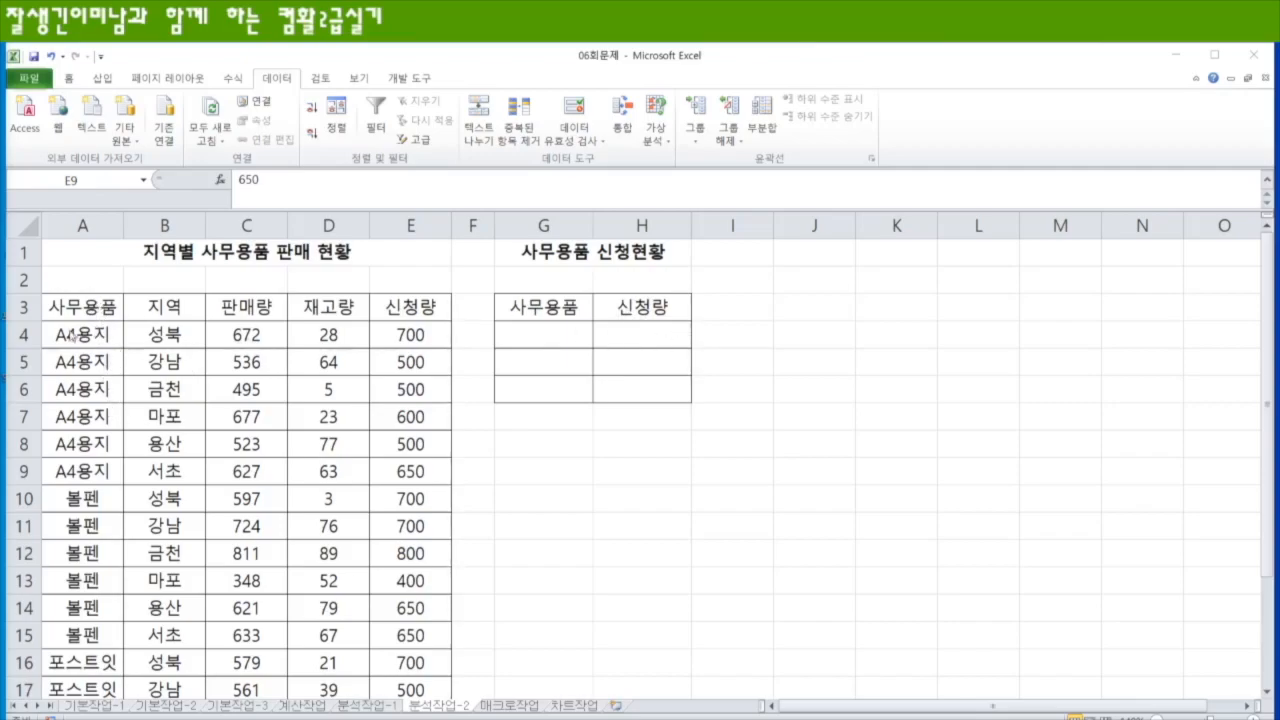
drag(88, 336, 60, 690)
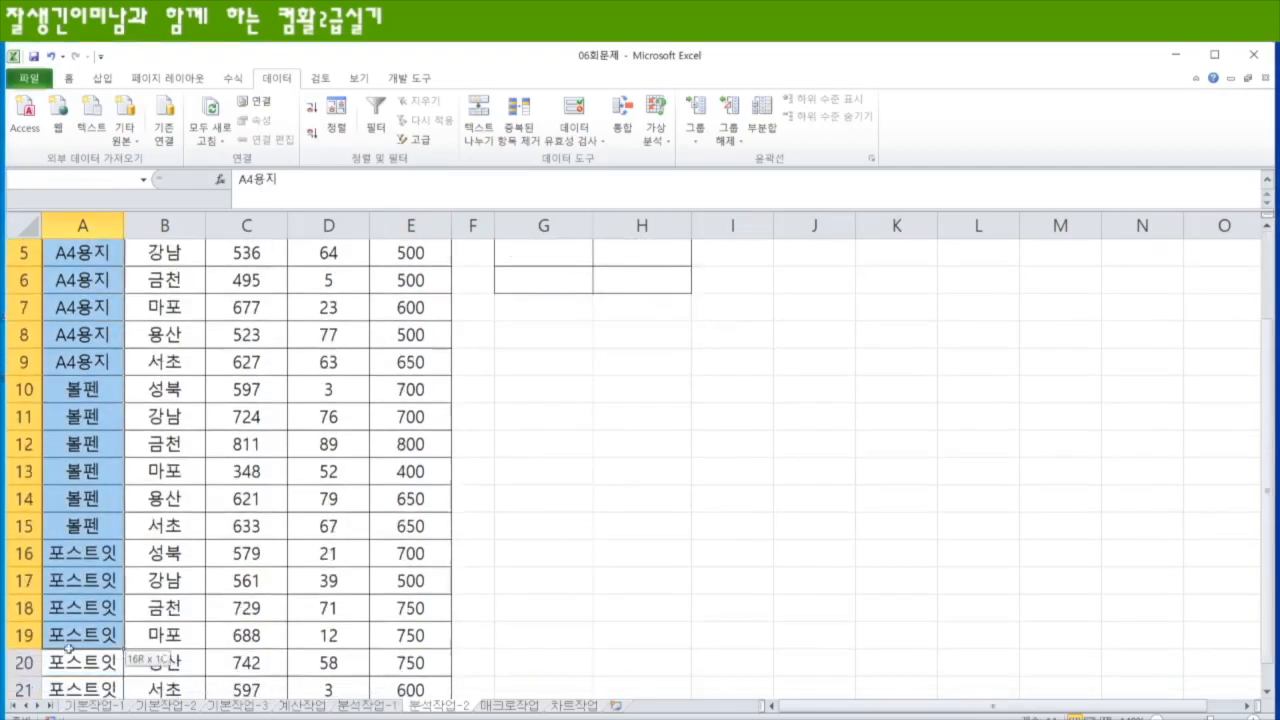
scroll(80, 650, up, 2)
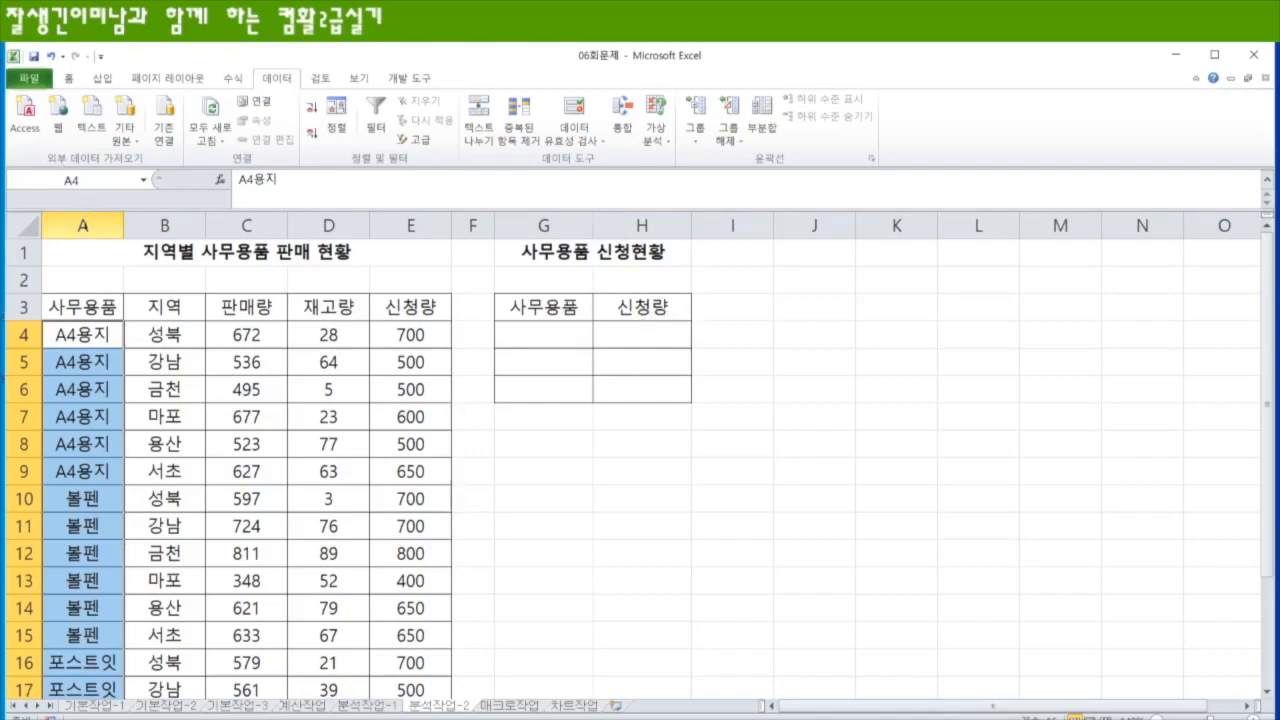
ctrl+click(83, 252)
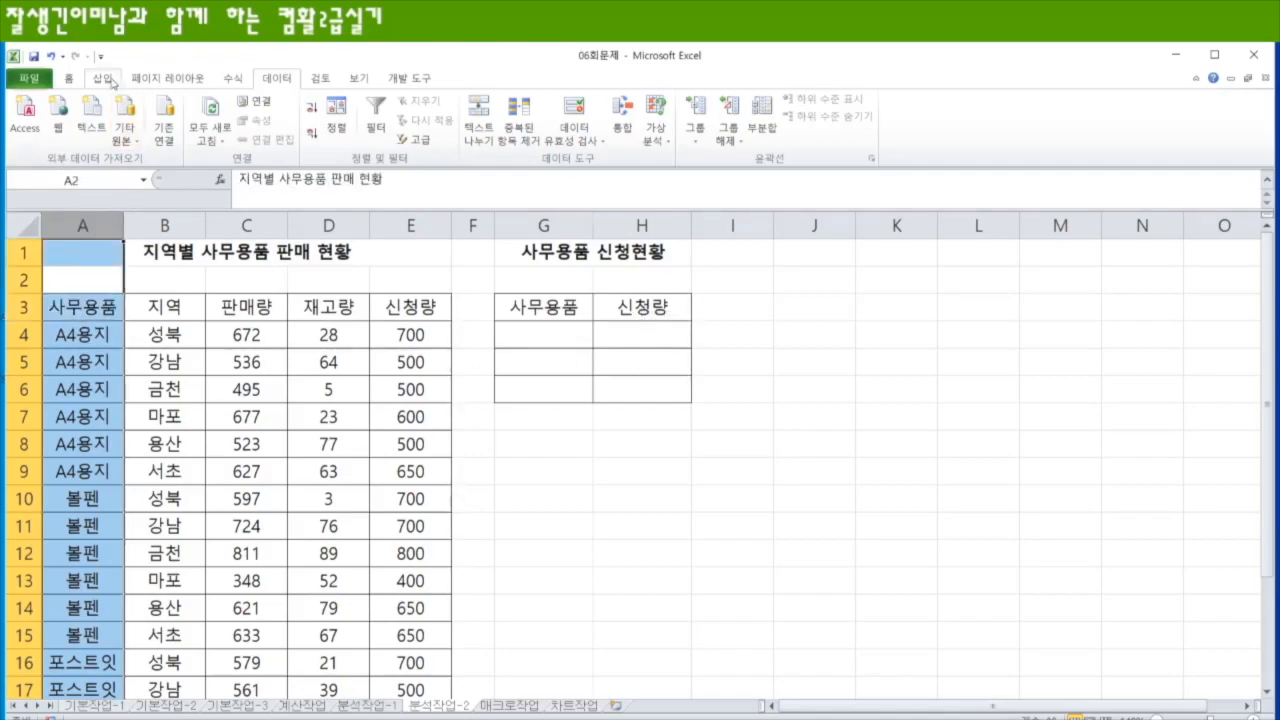
ctrl+click(412, 280)
click(70, 78)
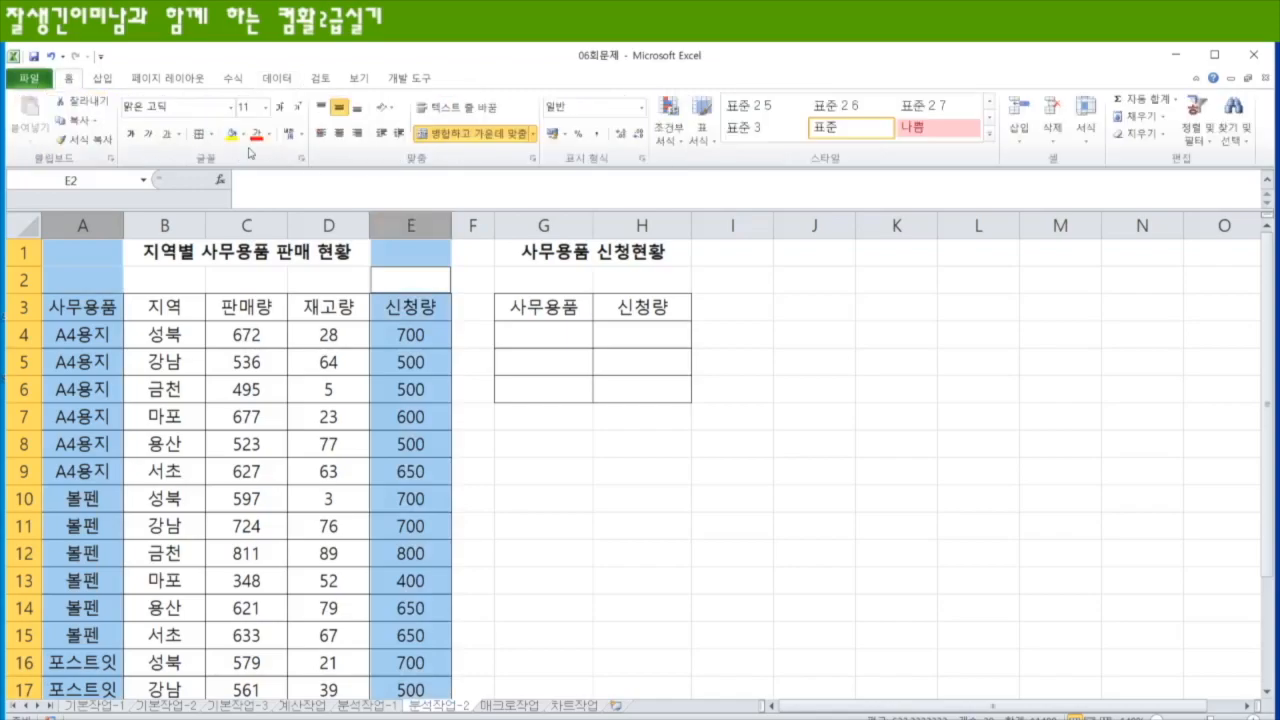
click(232, 133)
click(705, 498)
- Start a data consolidation into G3:H6 of 사무용품 신청현황 with the 평균 function
drag(514, 304, 655, 385)
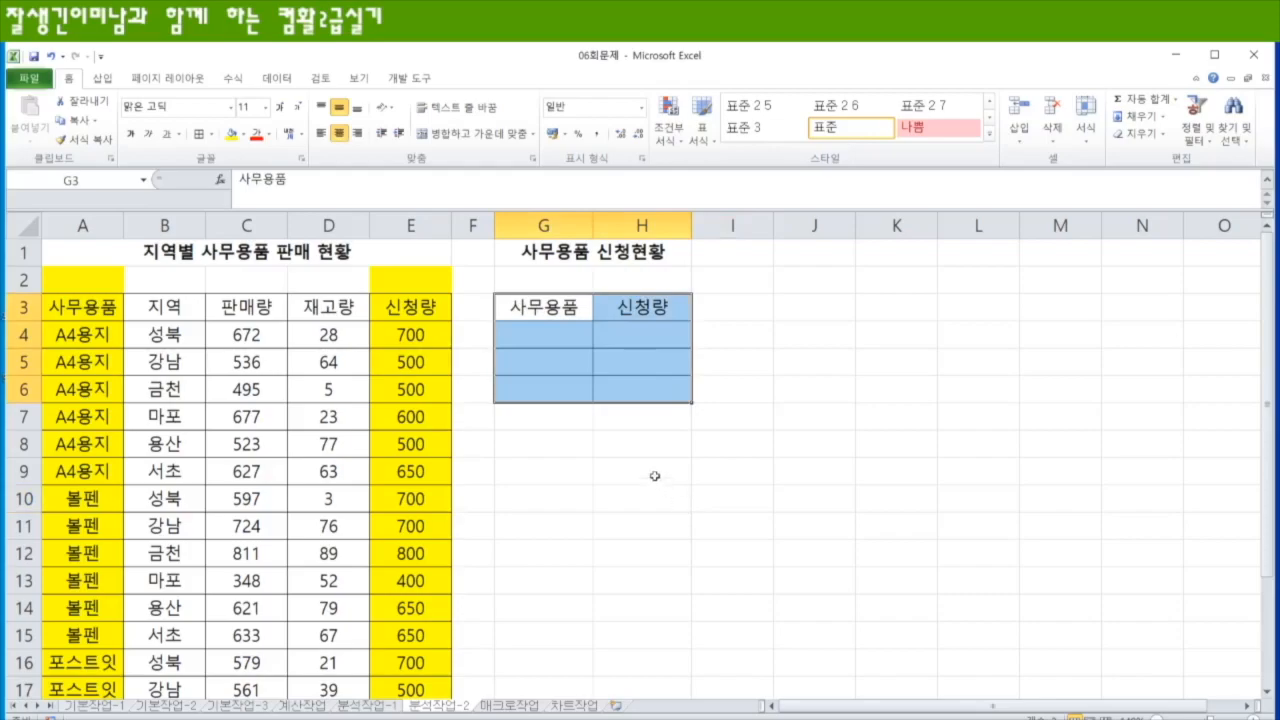
click(277, 78)
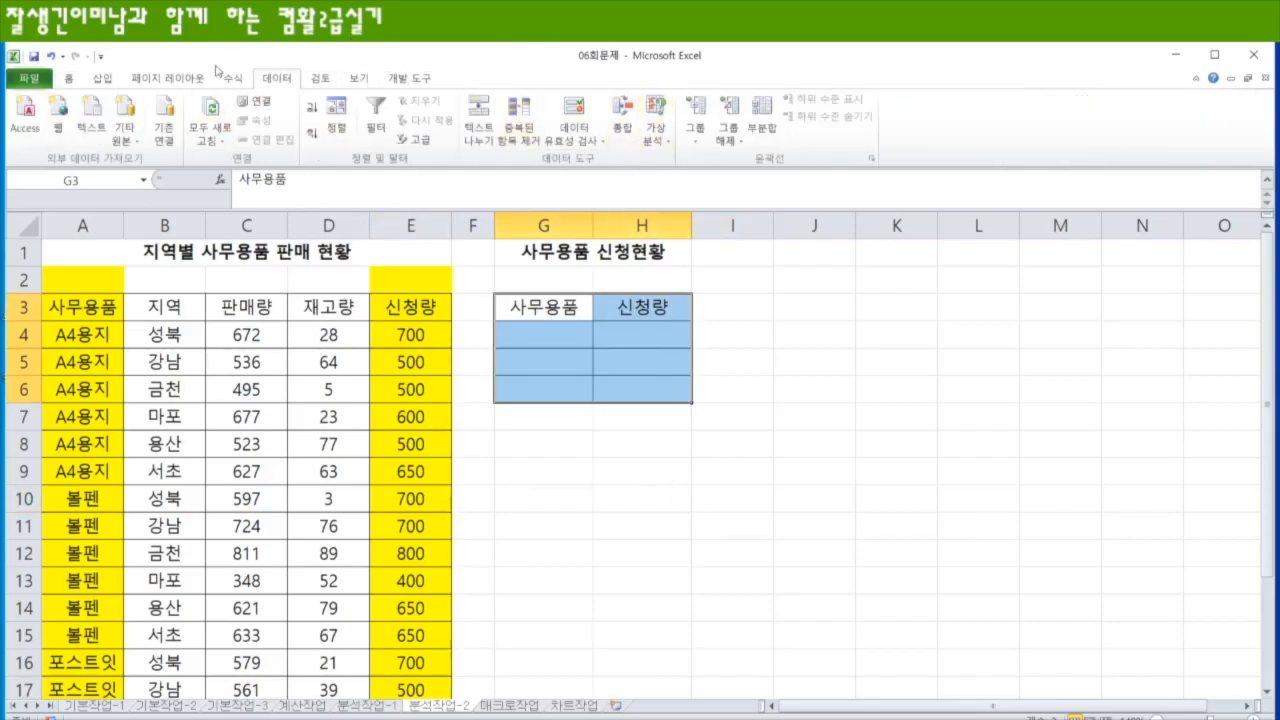
click(622, 112)
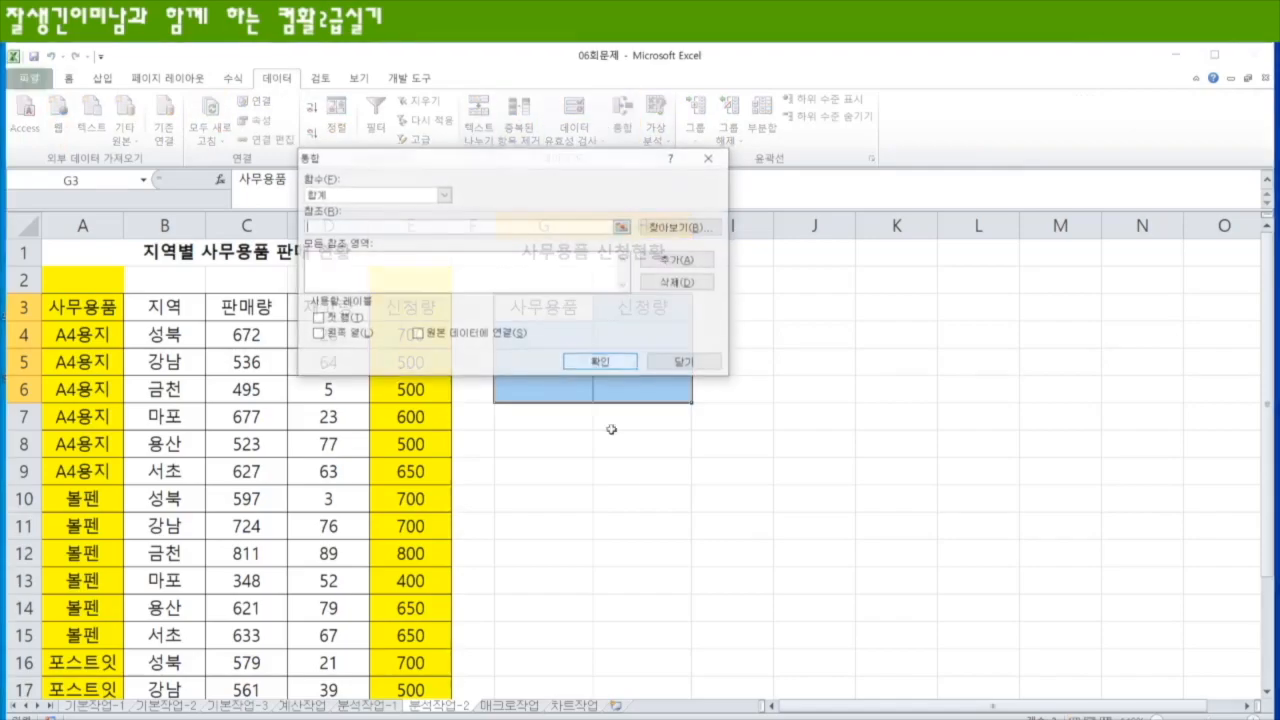
drag(504, 160, 916, 165)
click(857, 197)
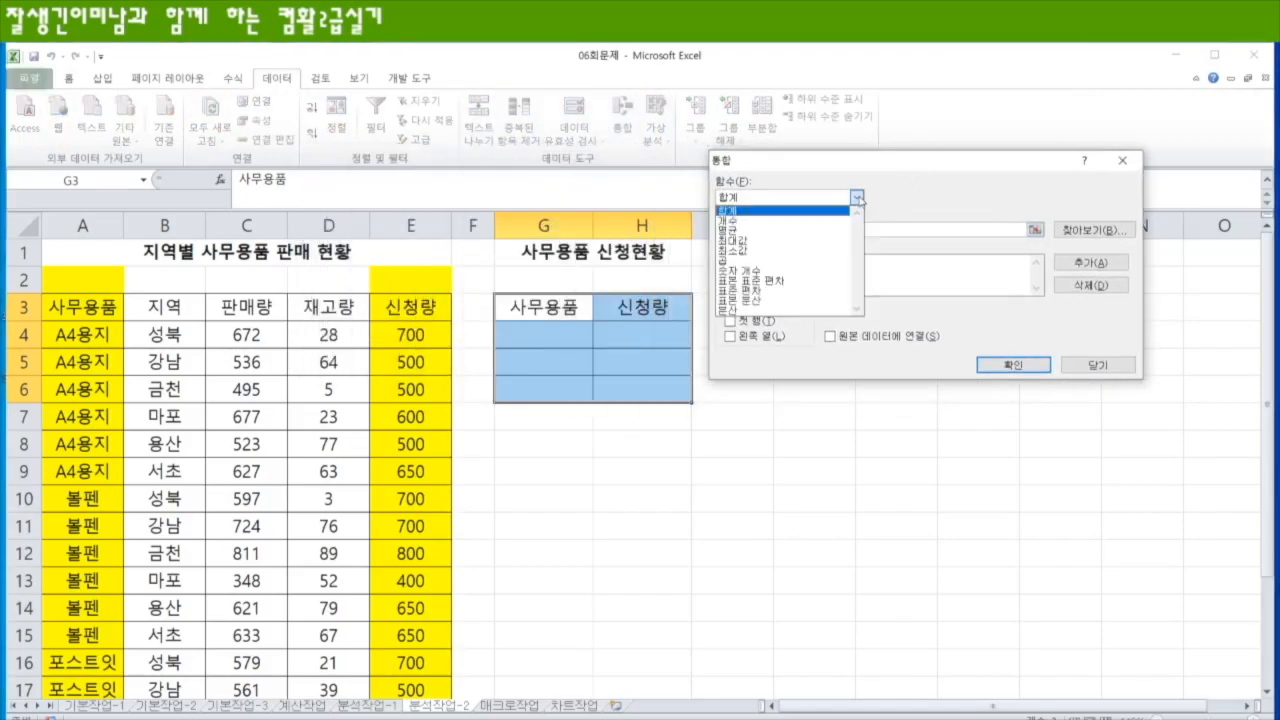
click(752, 240)
- Add the source table $A$3:$E$21 on 분석작업-2 as the consolidation's reference range
click(1036, 229)
click(1036, 229)
drag(68, 302, 436, 637)
scroll(686, 467, up, 2)
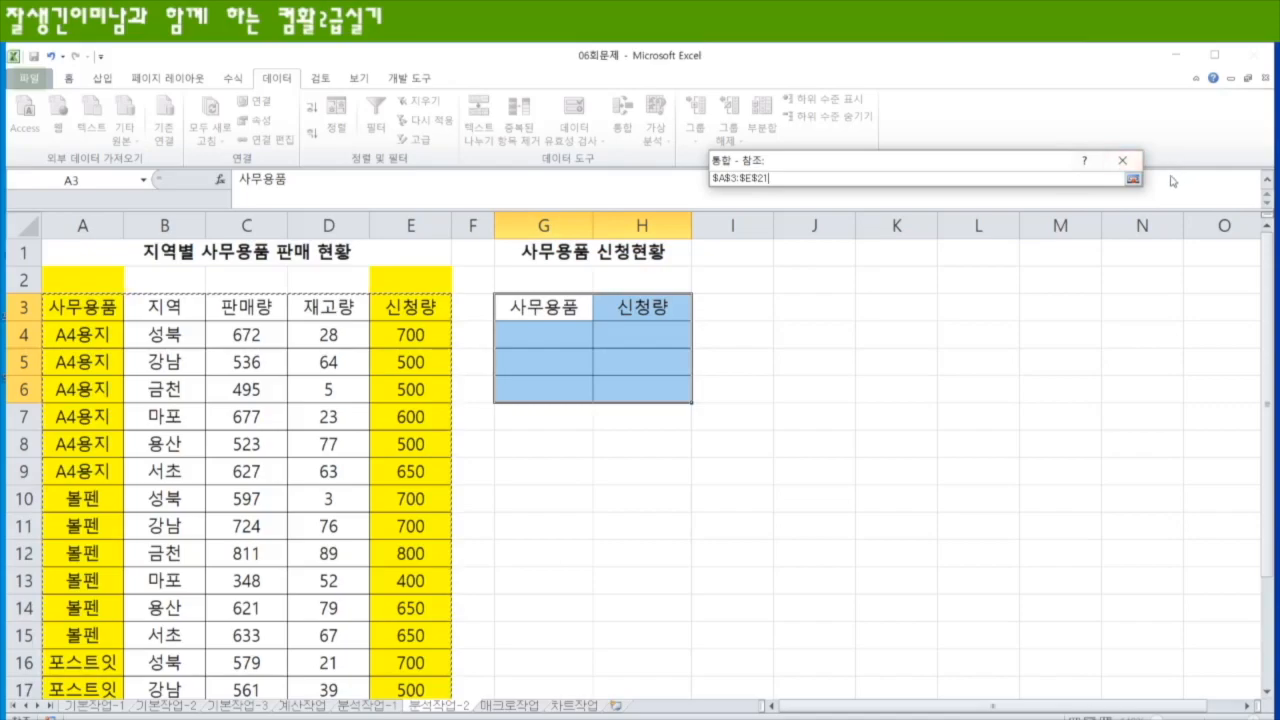
click(1130, 179)
click(1090, 262)
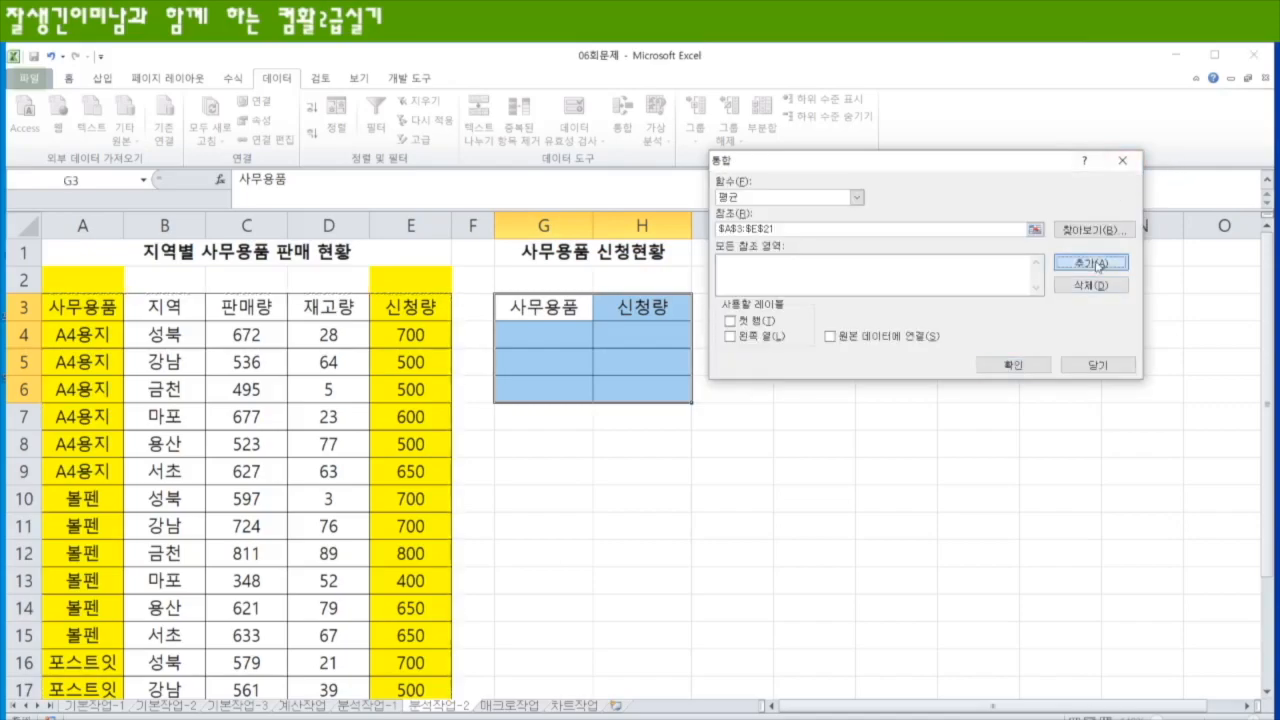
scroll(668, 344, down, 1)
scroll(490, 496, up, 1)
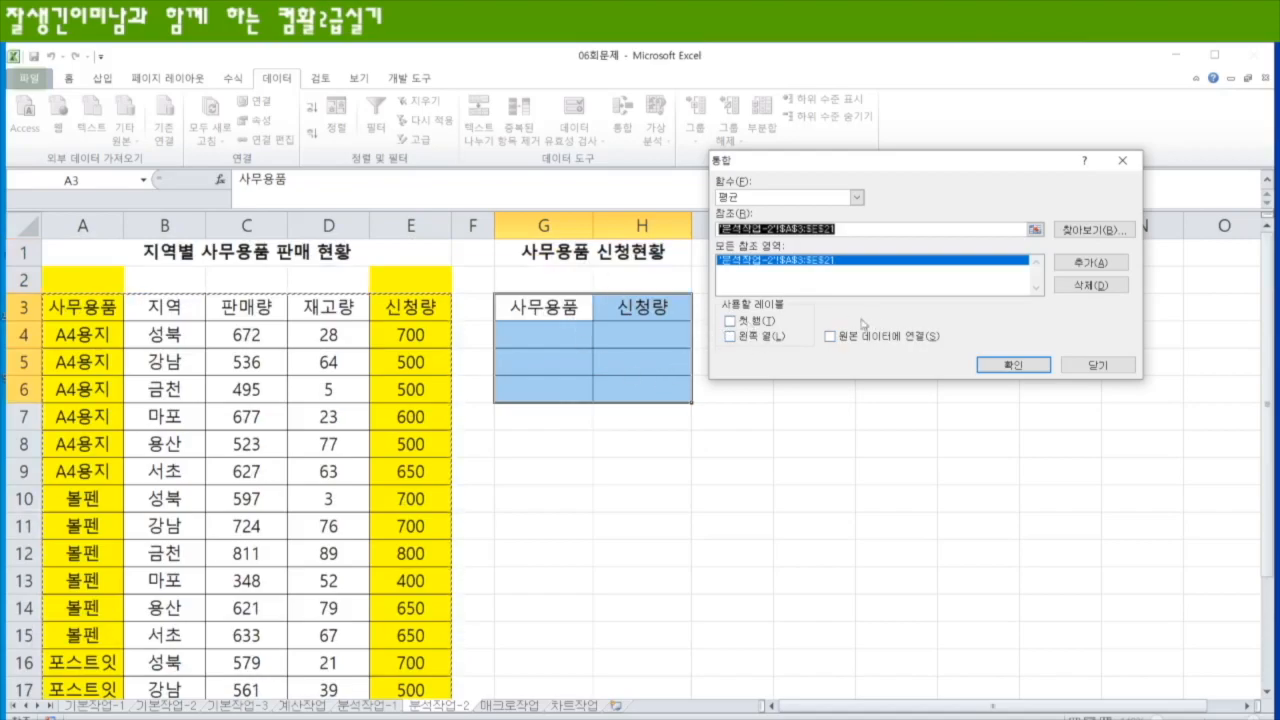
- Use both 첫 행 and 왼쪽 열 as labels and run the consolidation into the 사무용품 신청현황 table
click(732, 322)
click(734, 337)
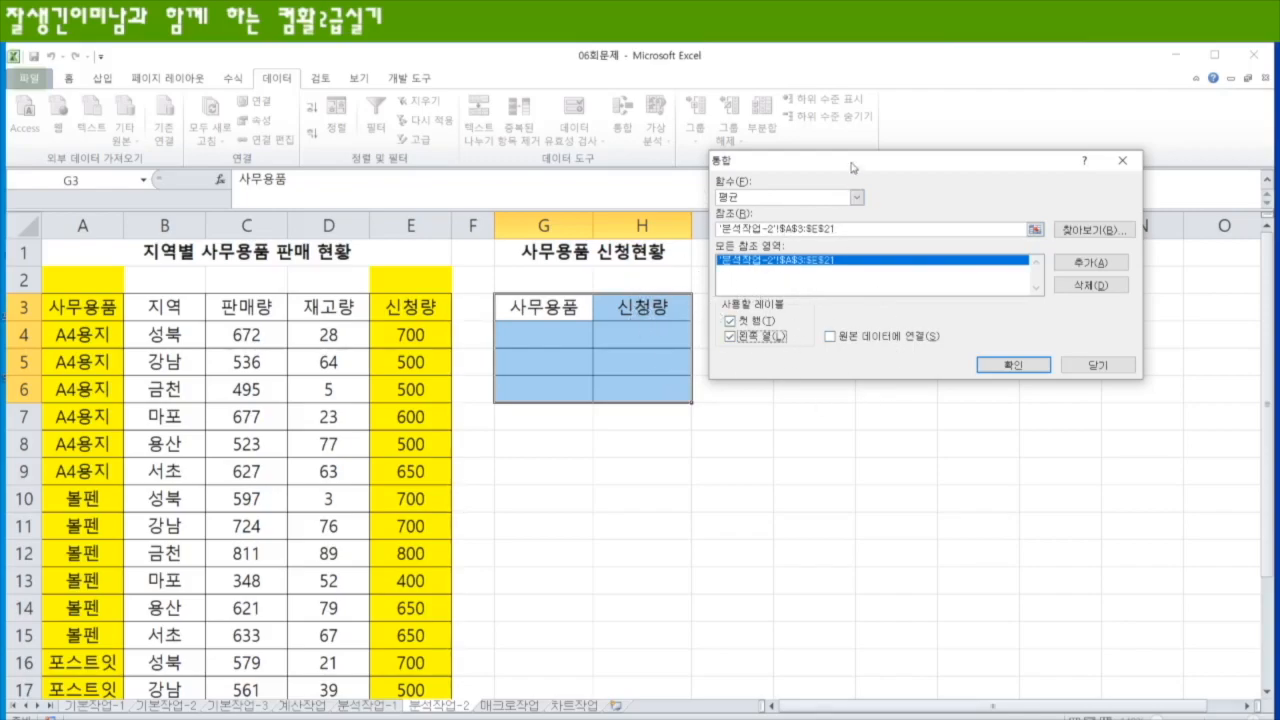
drag(852, 169, 983, 227)
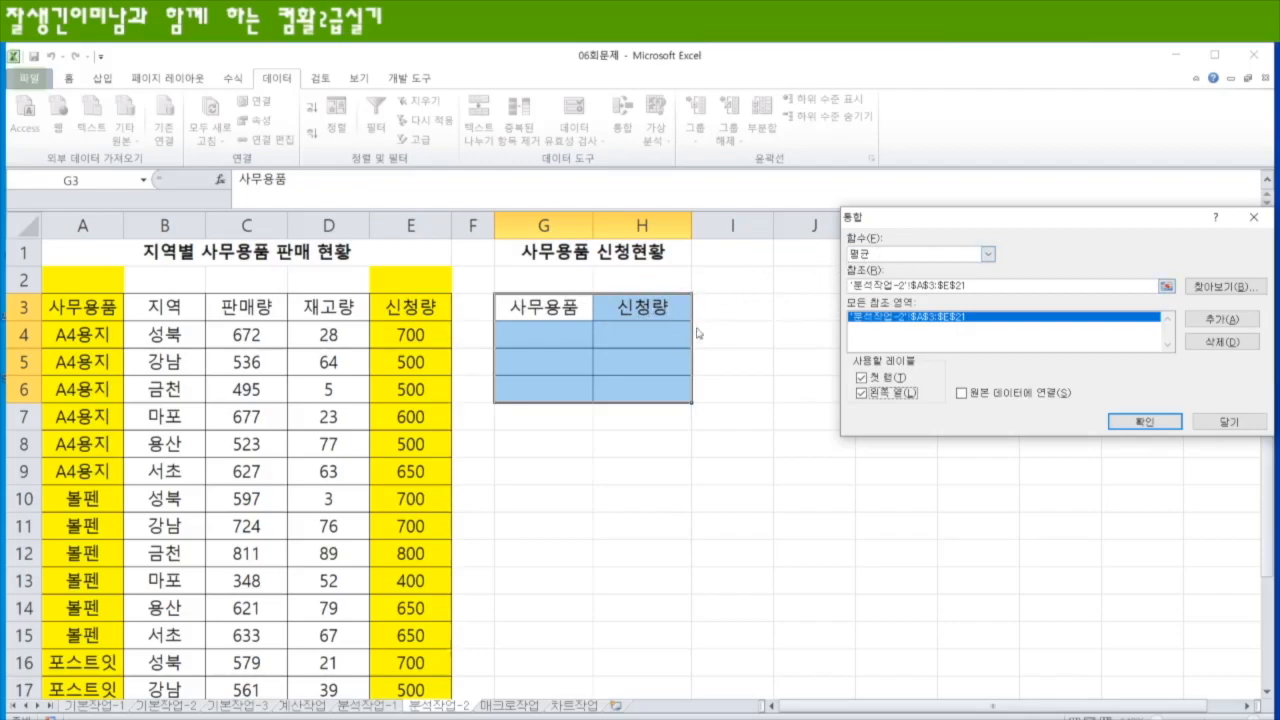
drag(1106, 217, 942, 171)
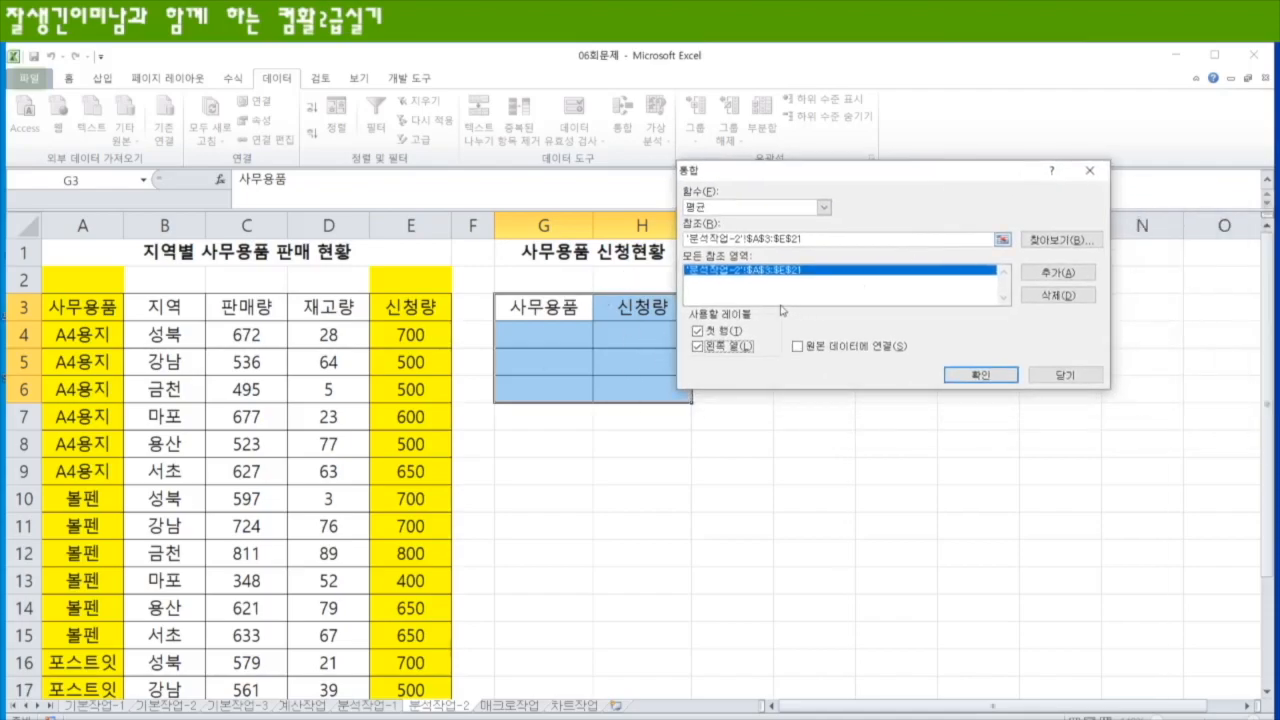
click(977, 381)
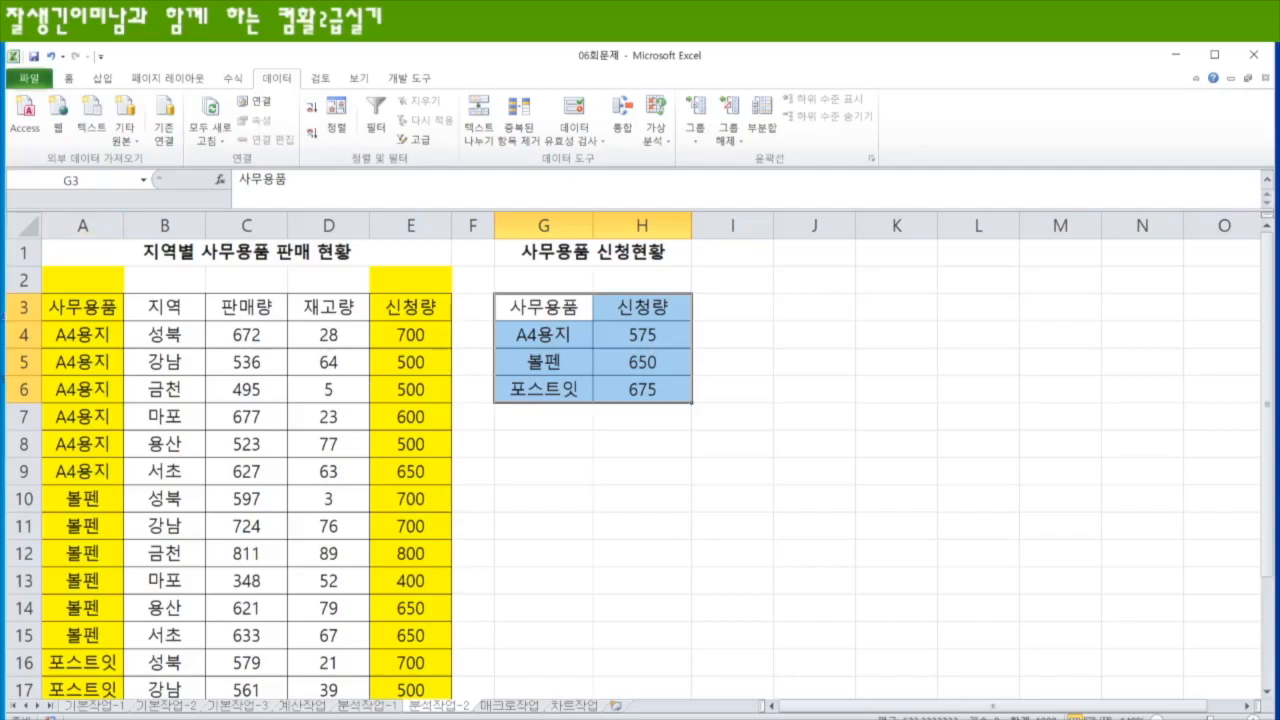
- Compare the consolidated 신청량 averages in G3:H6 with the source table A3:E21
drag(540, 308, 645, 390)
drag(98, 308, 428, 648)
scroll(518, 510, up, 2)
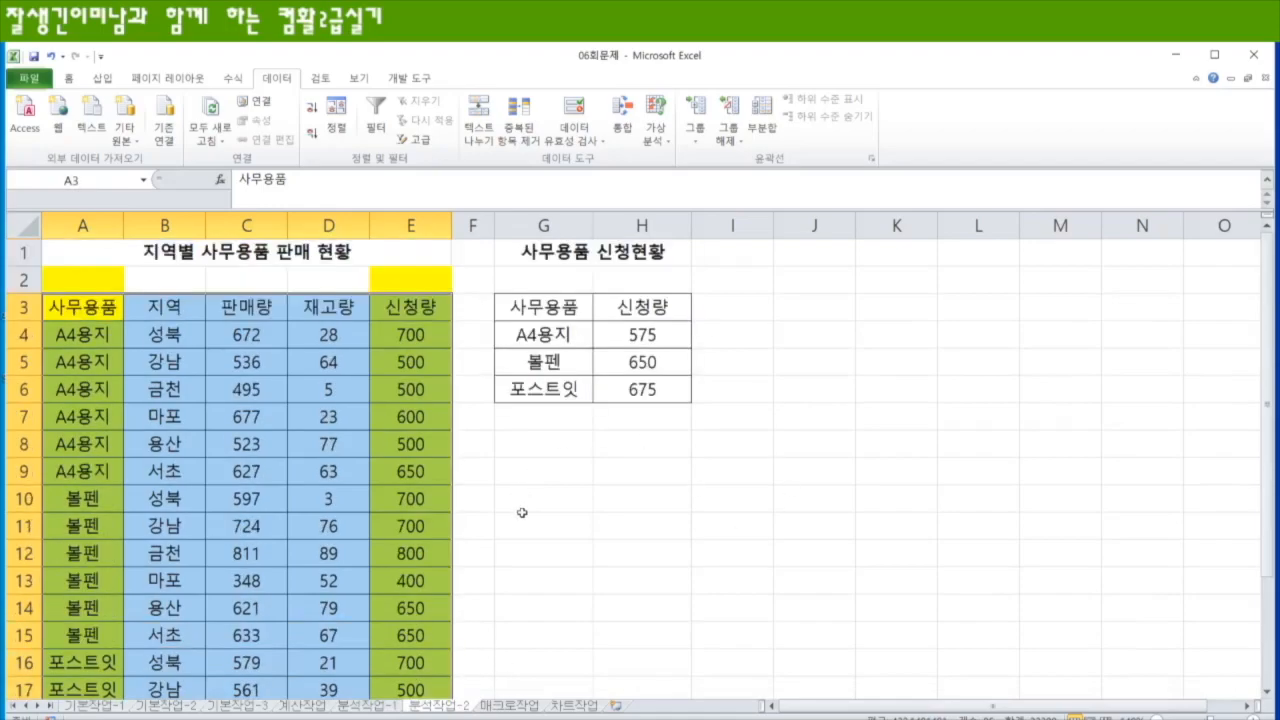
- On the 매크로작업 sheet, start recording a macro named 결제요금 with an empty cell outside the table selected
click(512, 706)
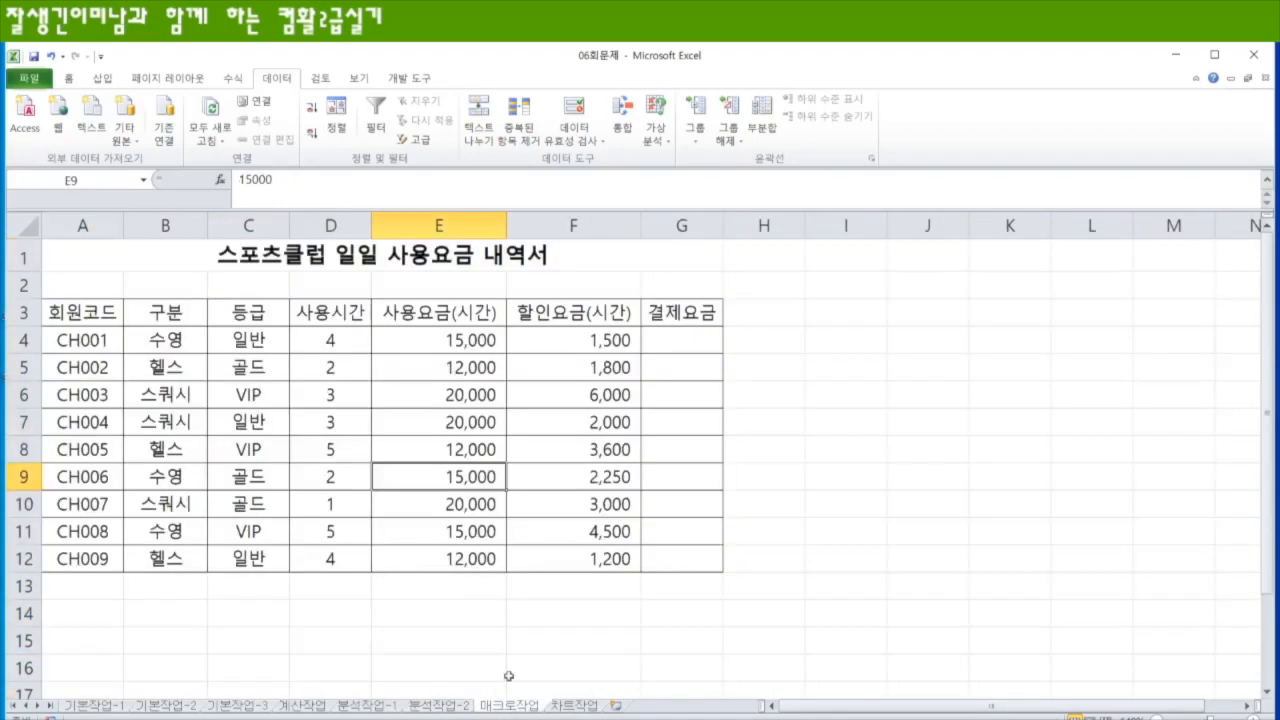
click(667, 343)
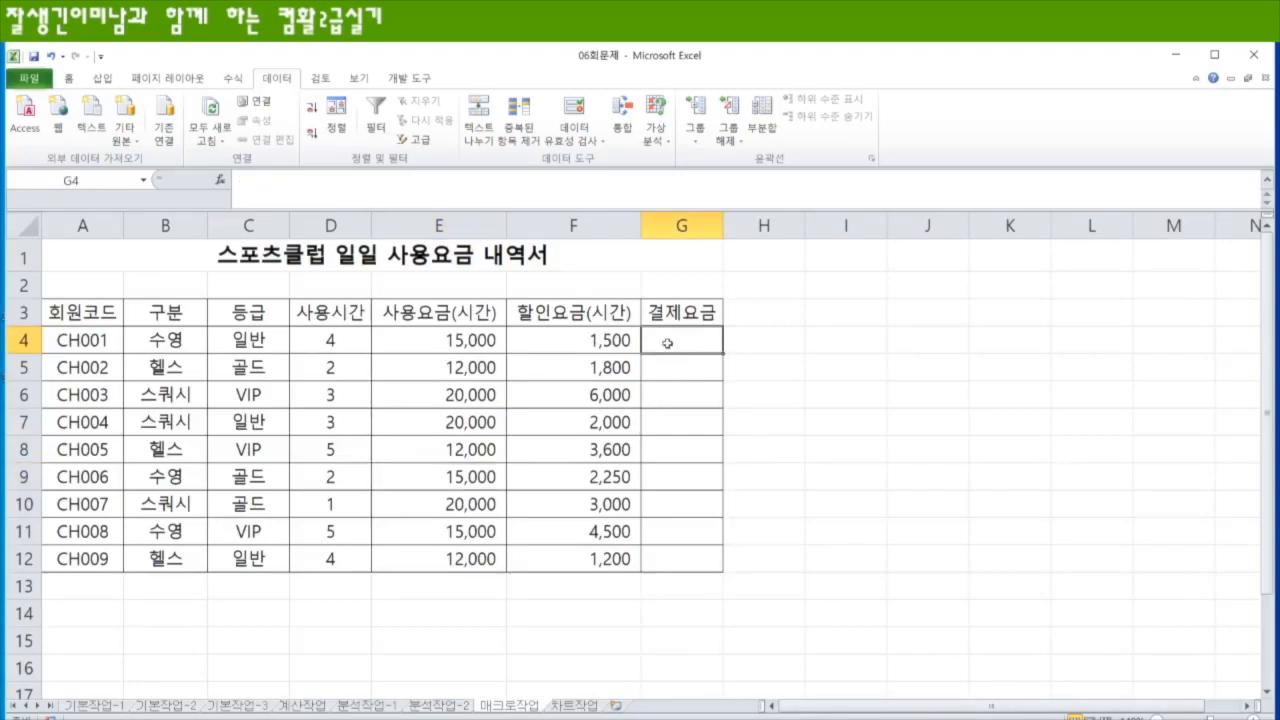
drag(80, 312, 695, 312)
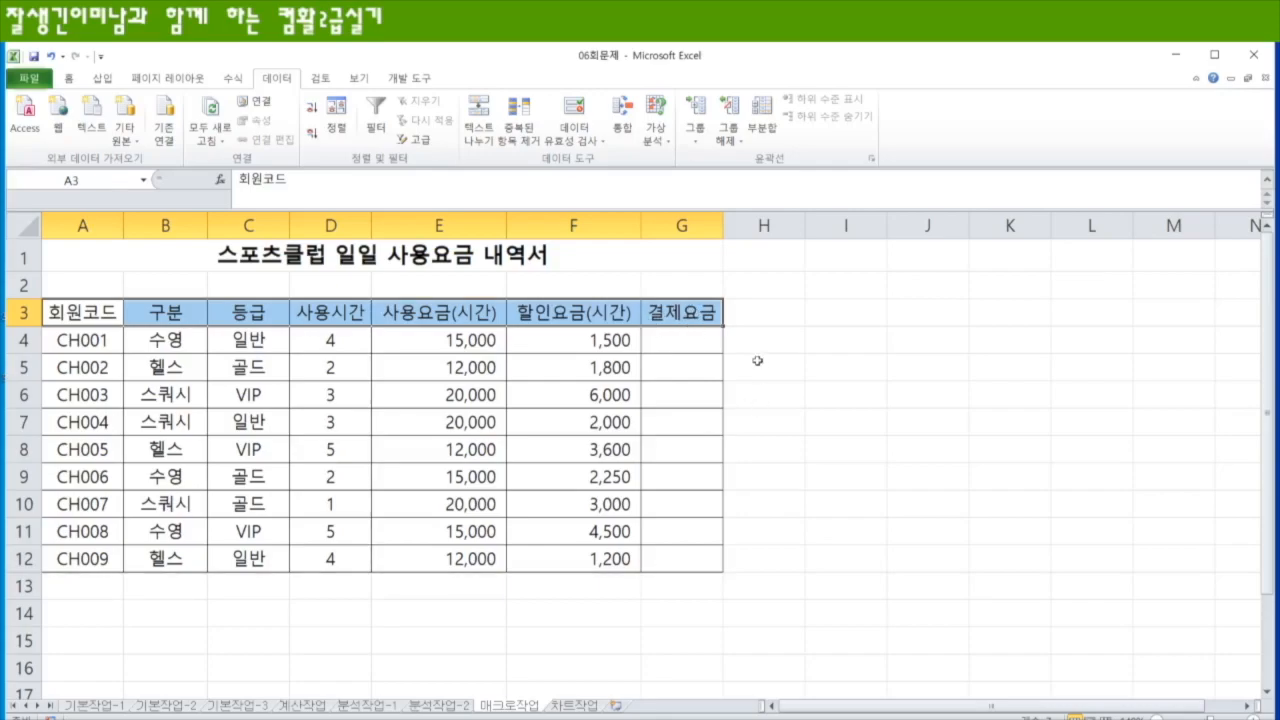
click(831, 314)
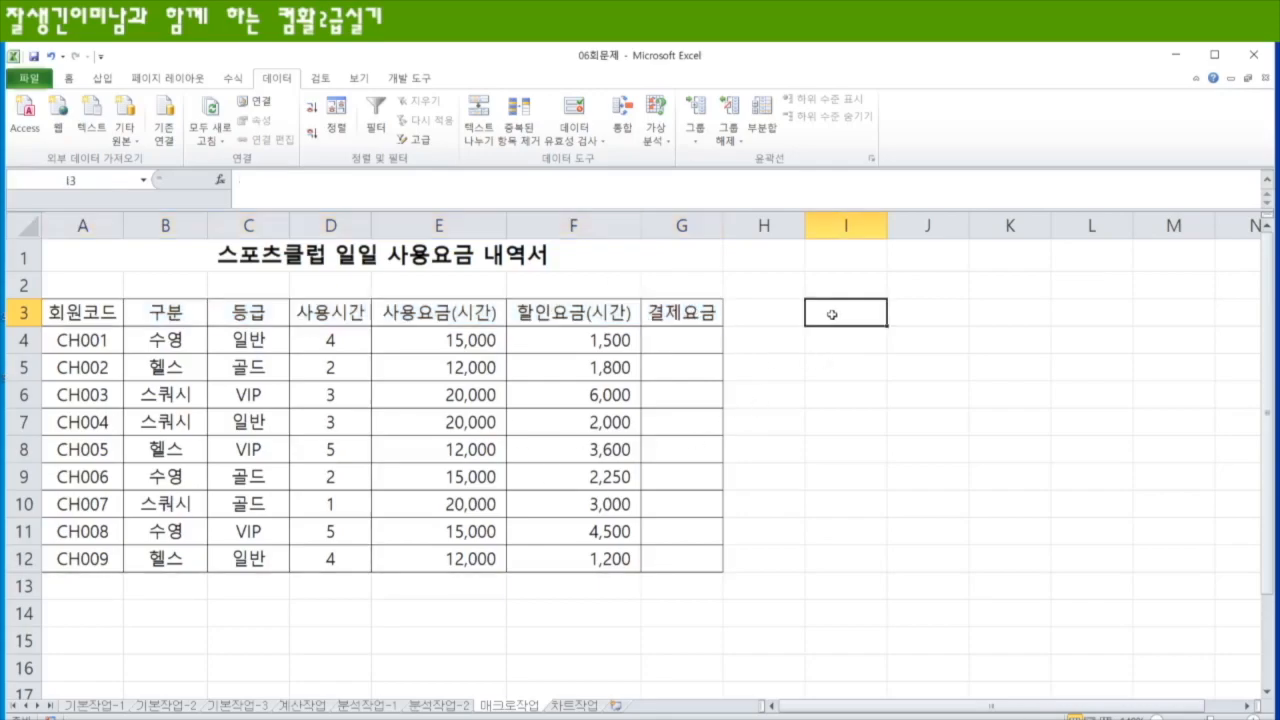
click(418, 79)
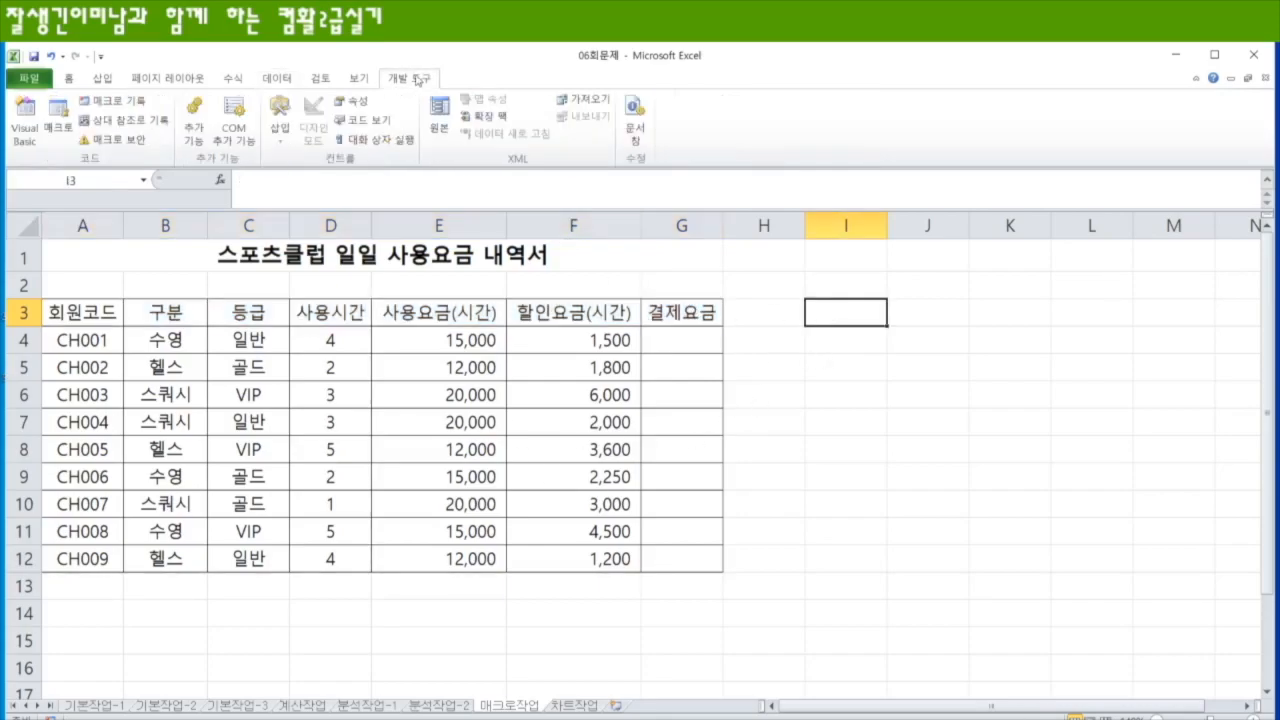
click(113, 101)
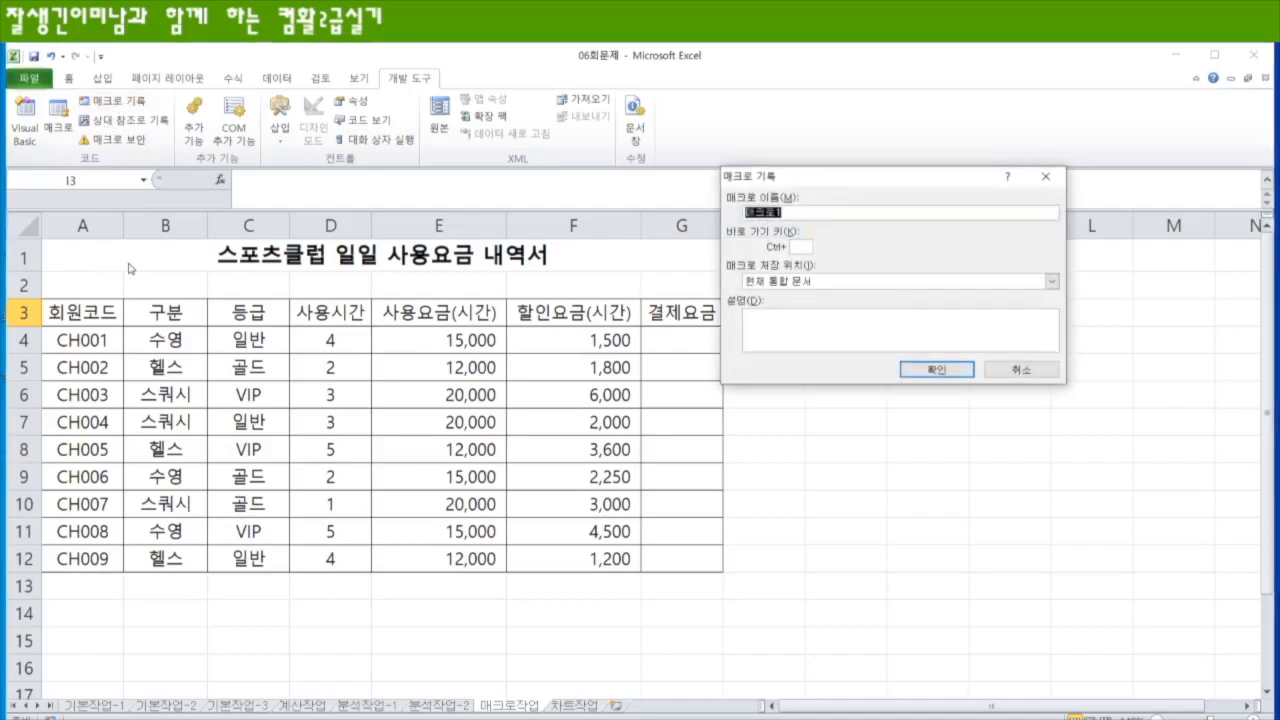
text(rufwpdyrma)
key(Return)
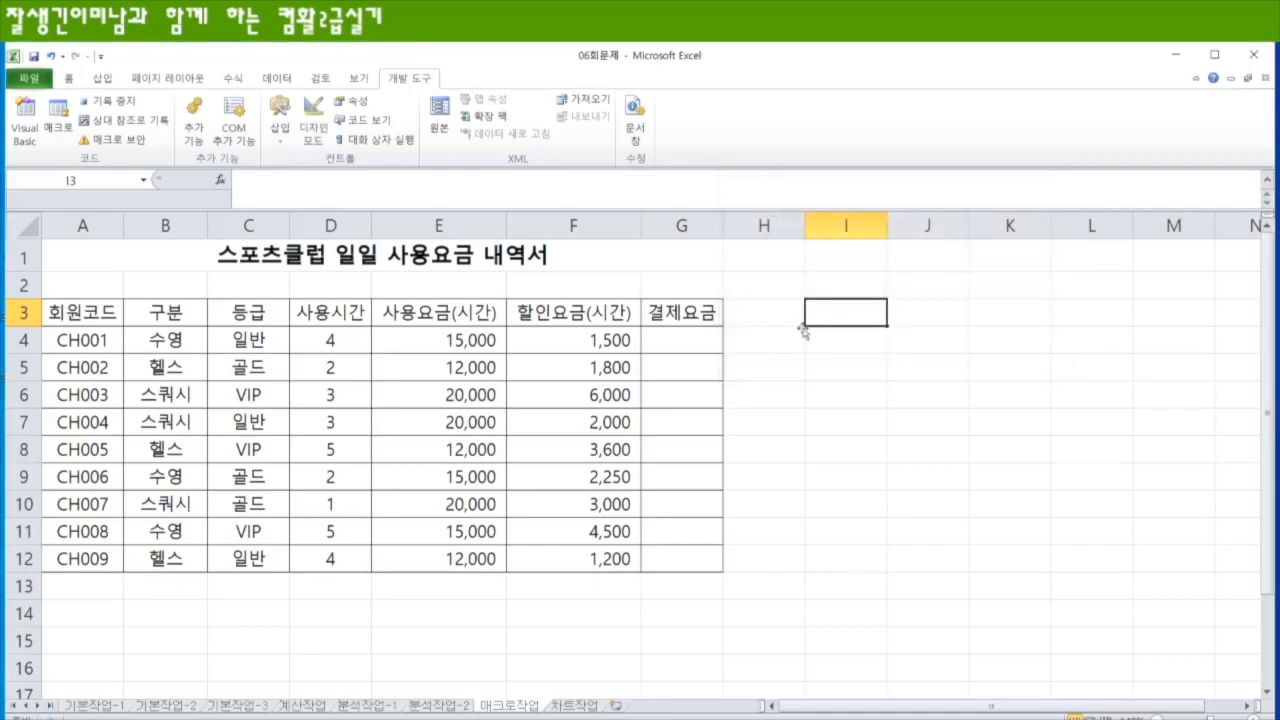
- Enter the formula =D4*(E4-F4) in G4 to calculate the 결제요금 of the first member
click(675, 343)
text(=)
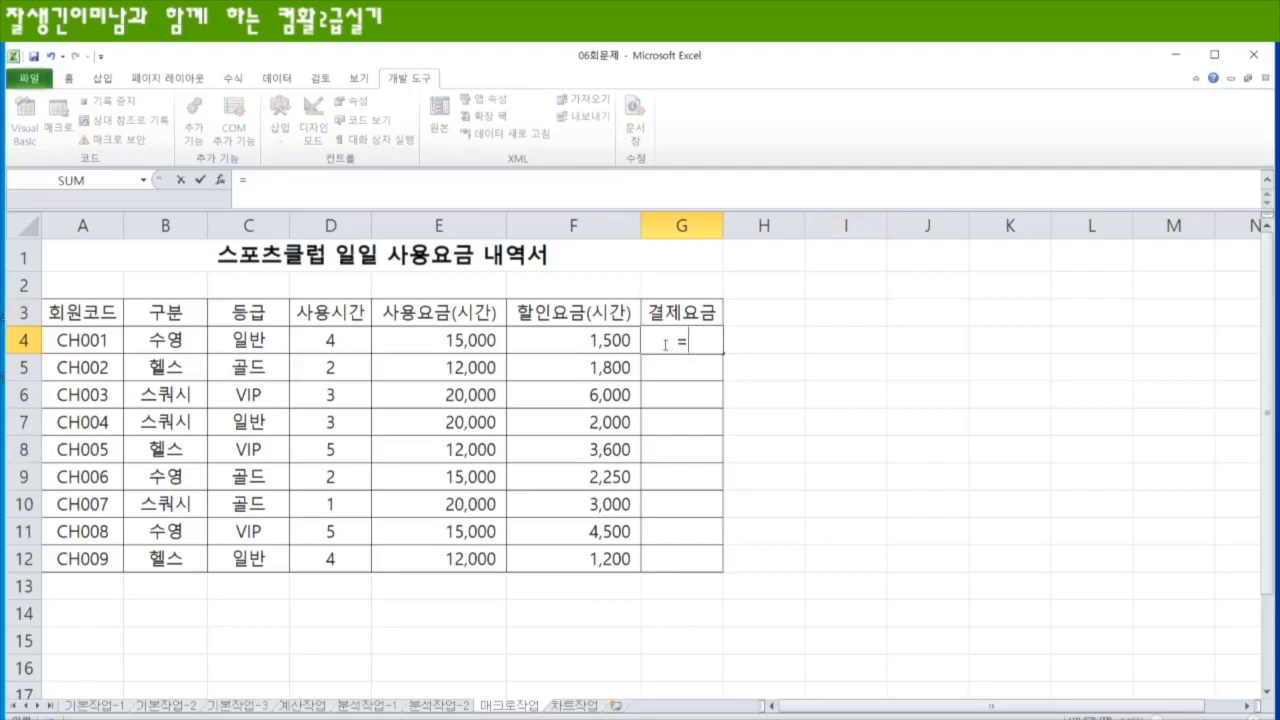
click(427, 342)
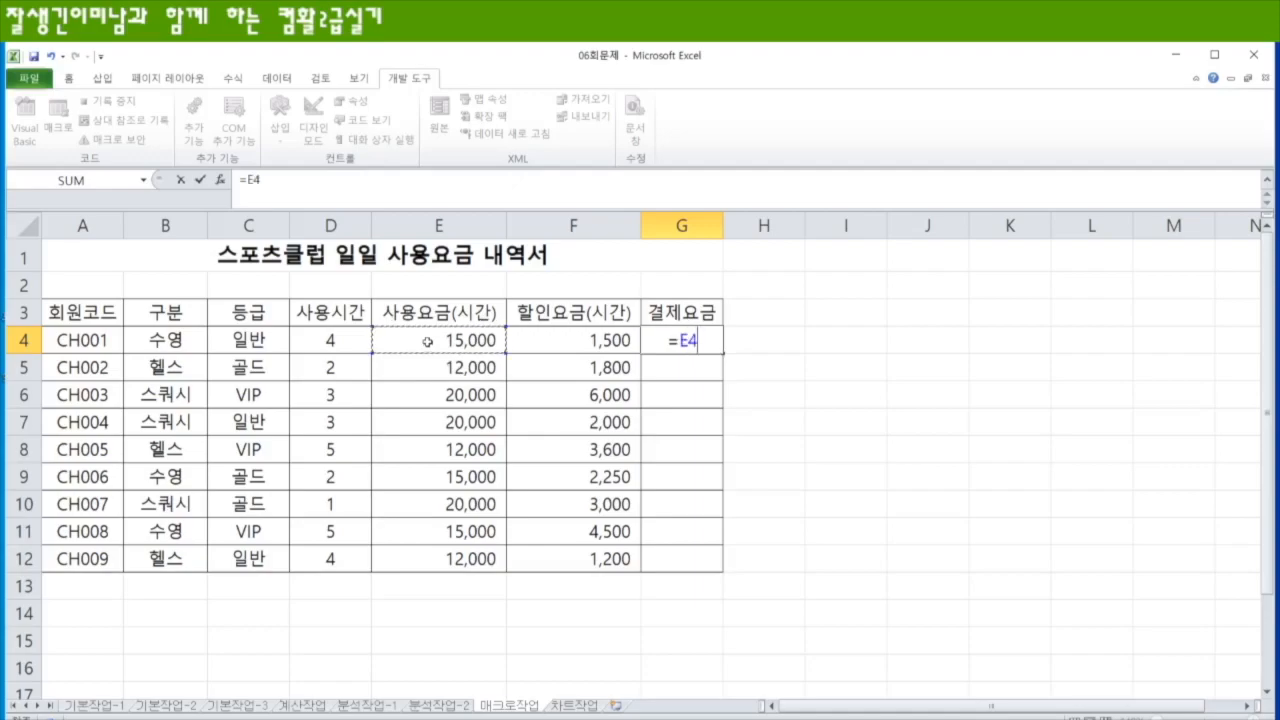
click(318, 344)
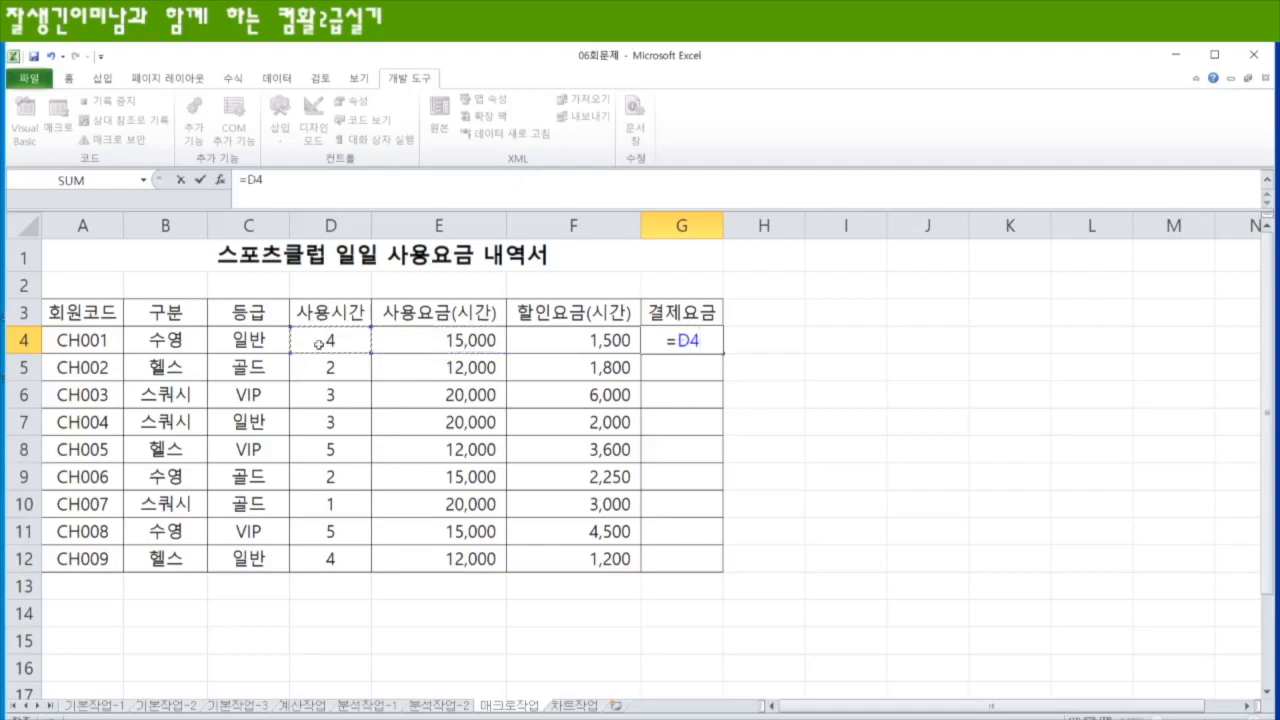
text(*()
click(413, 339)
text(-)
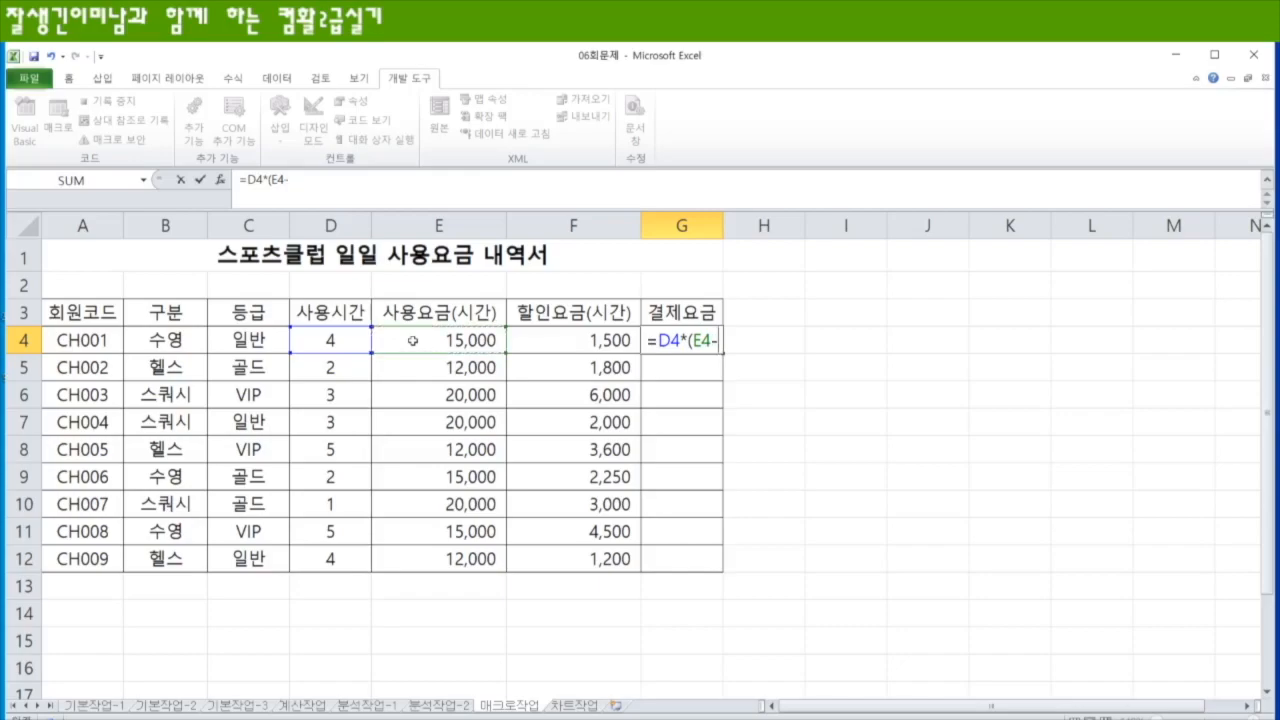
click(566, 350)
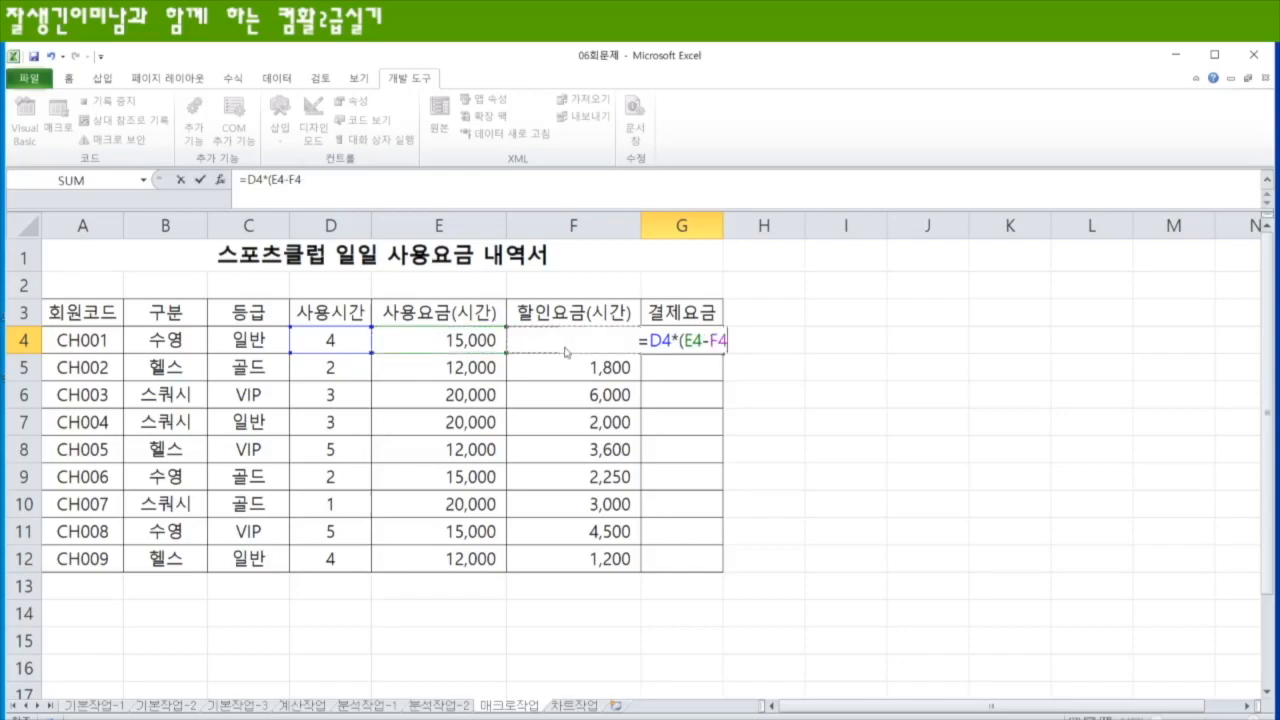
text())
key(Return)
- Fill the G4 formula down through G12 and stop recording the 결제요금 macro
click(684, 342)
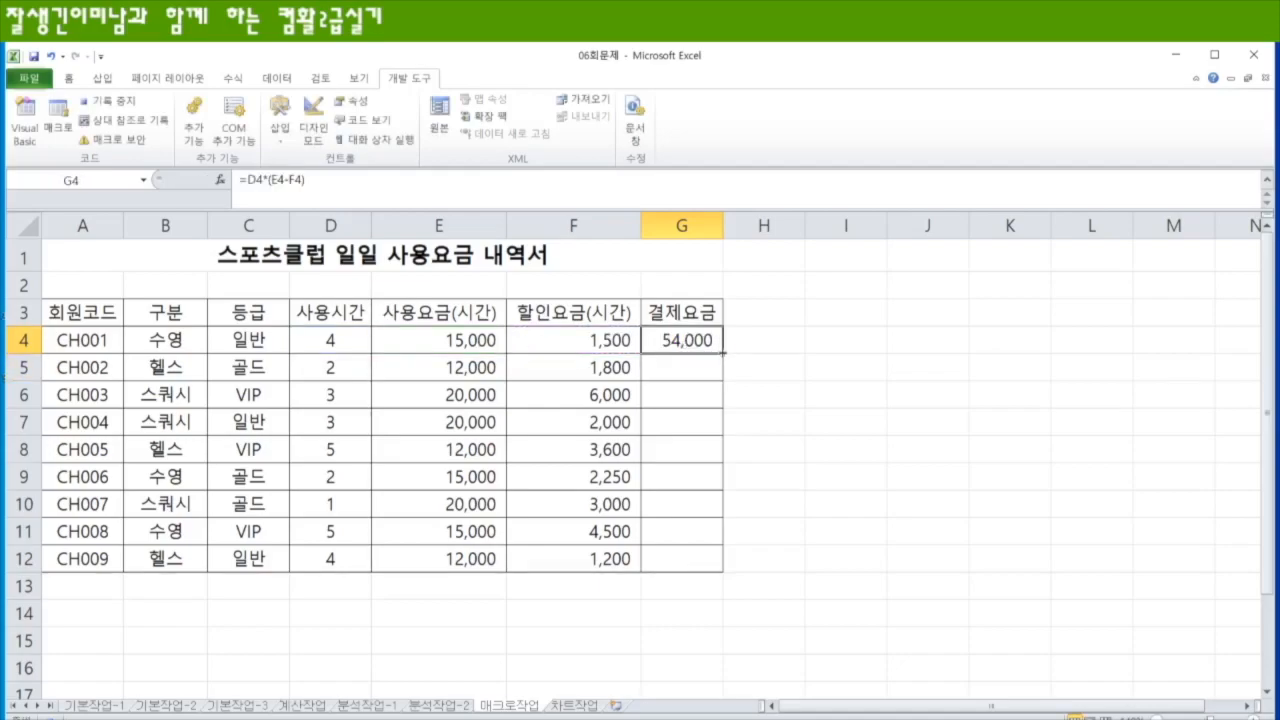
double_click(722, 352)
click(833, 345)
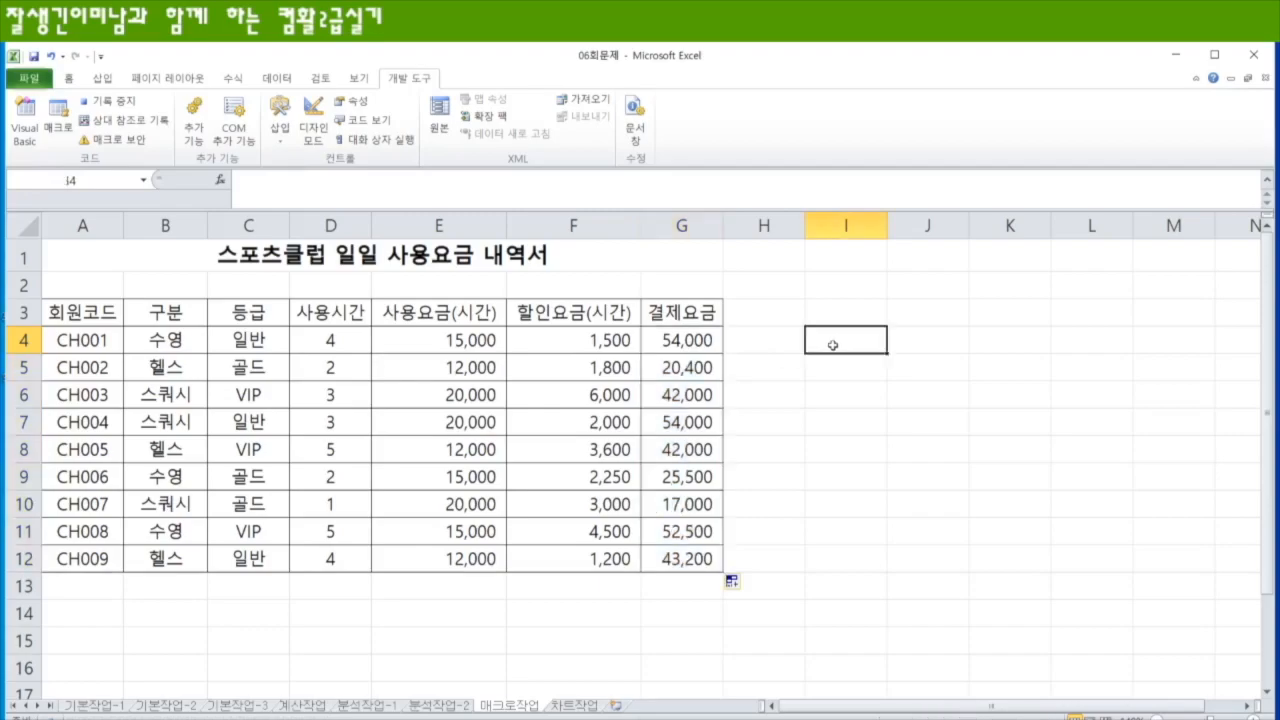
click(124, 104)
- Insert a form control button covering B14:C15 and assign the 결제요금 macro to it
drag(176, 616, 269, 641)
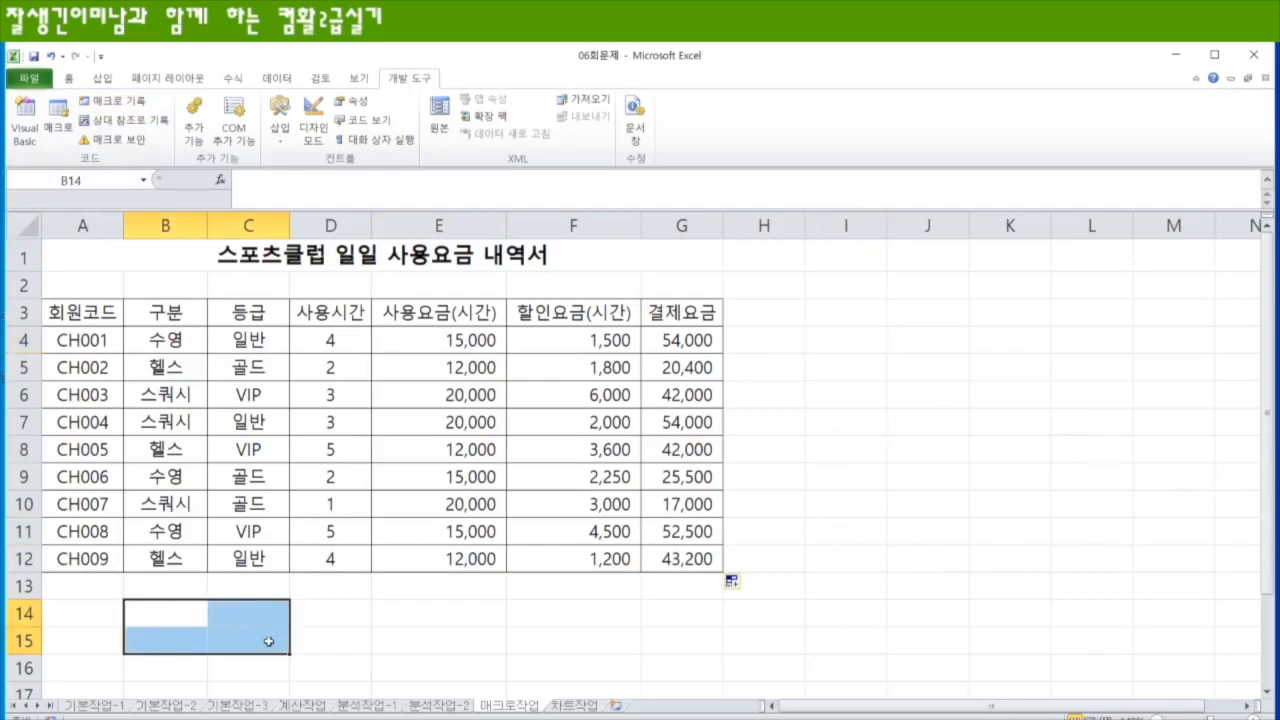
click(281, 141)
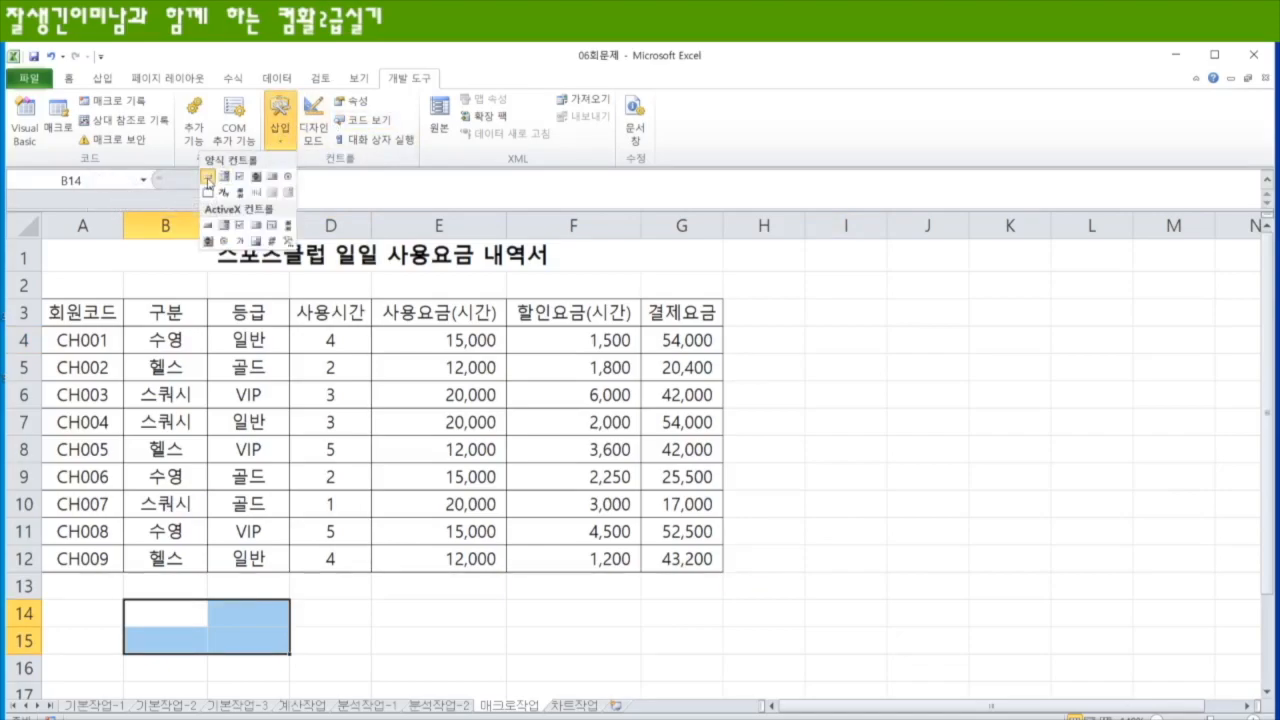
click(208, 176)
drag(124, 600, 289, 654)
click(726, 198)
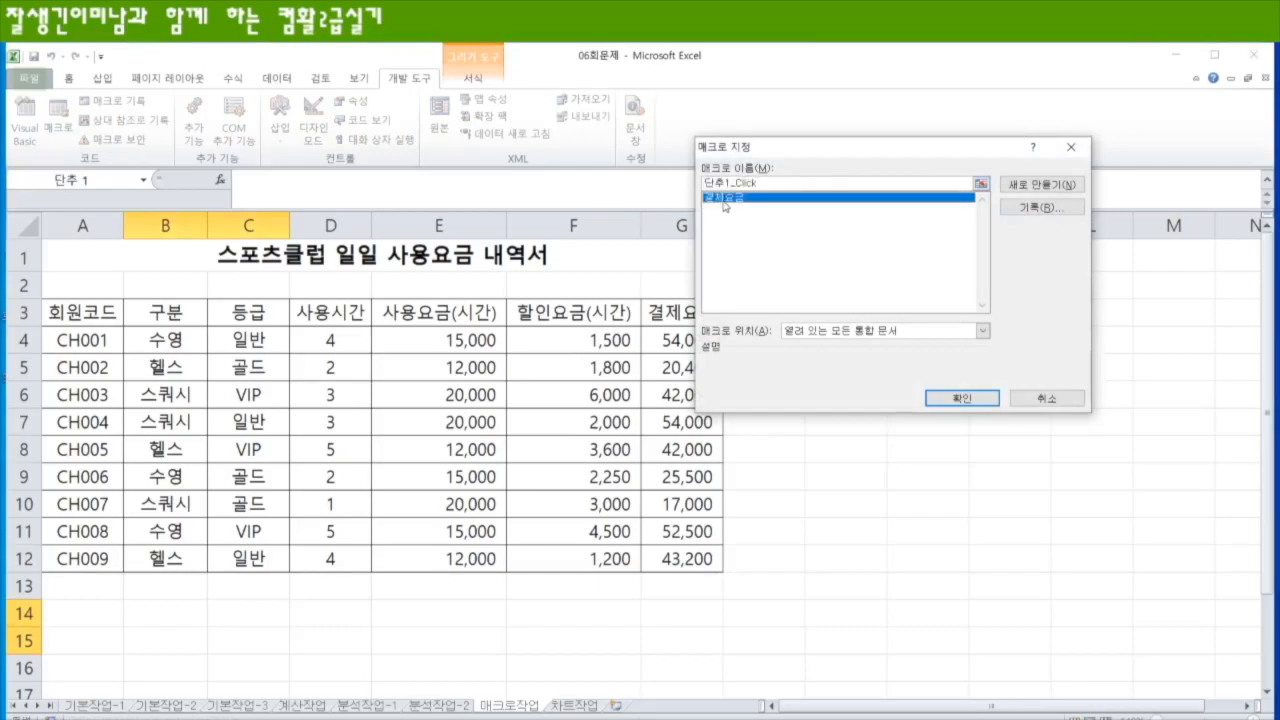
click(968, 399)
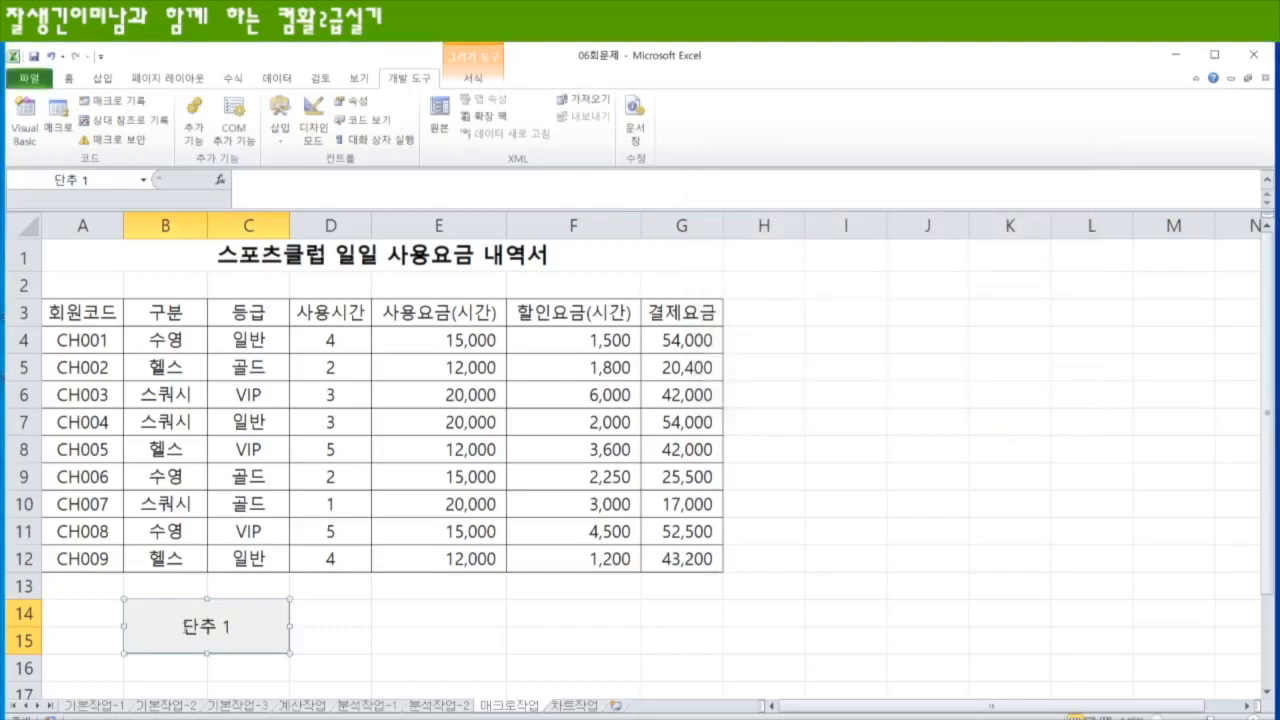
- Replace the new button's caption with 결제요금
click(182, 626)
key(Delete)
key(Delete)
key(Delete)
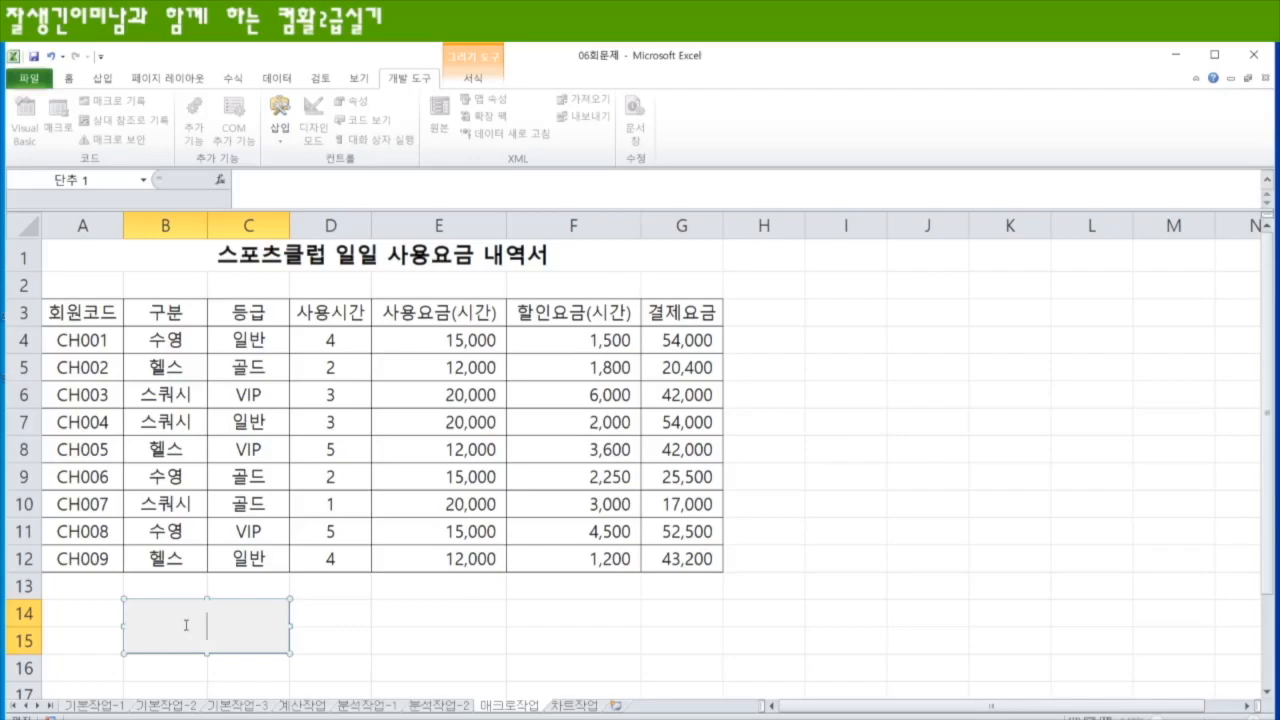
text(wufvpj)
key(BackSpace)
key(BackSpace)
key(BackSpace)
key(BackSpace)
key(BackSpace)
key(BackSpace)
key(Hangul)
text(져)
key(BackSpace)
key(BackSpace)
text(결제요금)
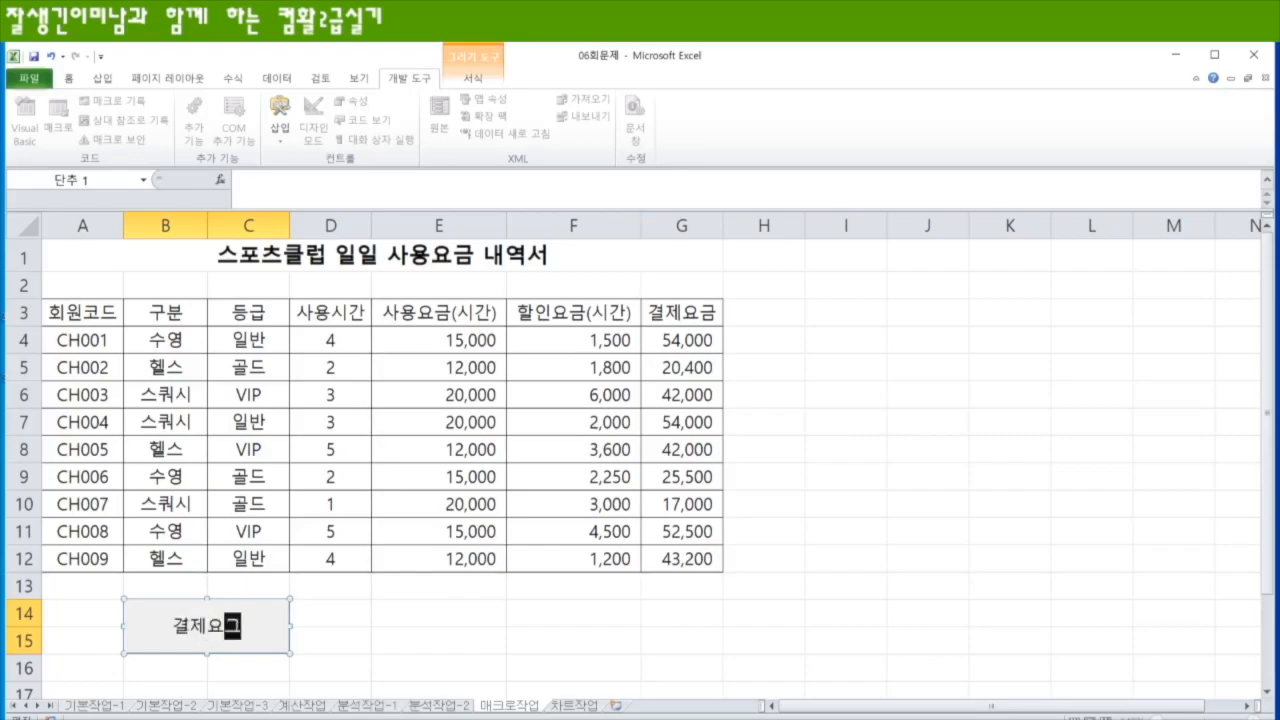
click(408, 632)
- Clear the 결제요금 values in G4:G12 and run the 결제요금 button to recalculate them
drag(688, 340, 708, 538)
key(Delete)
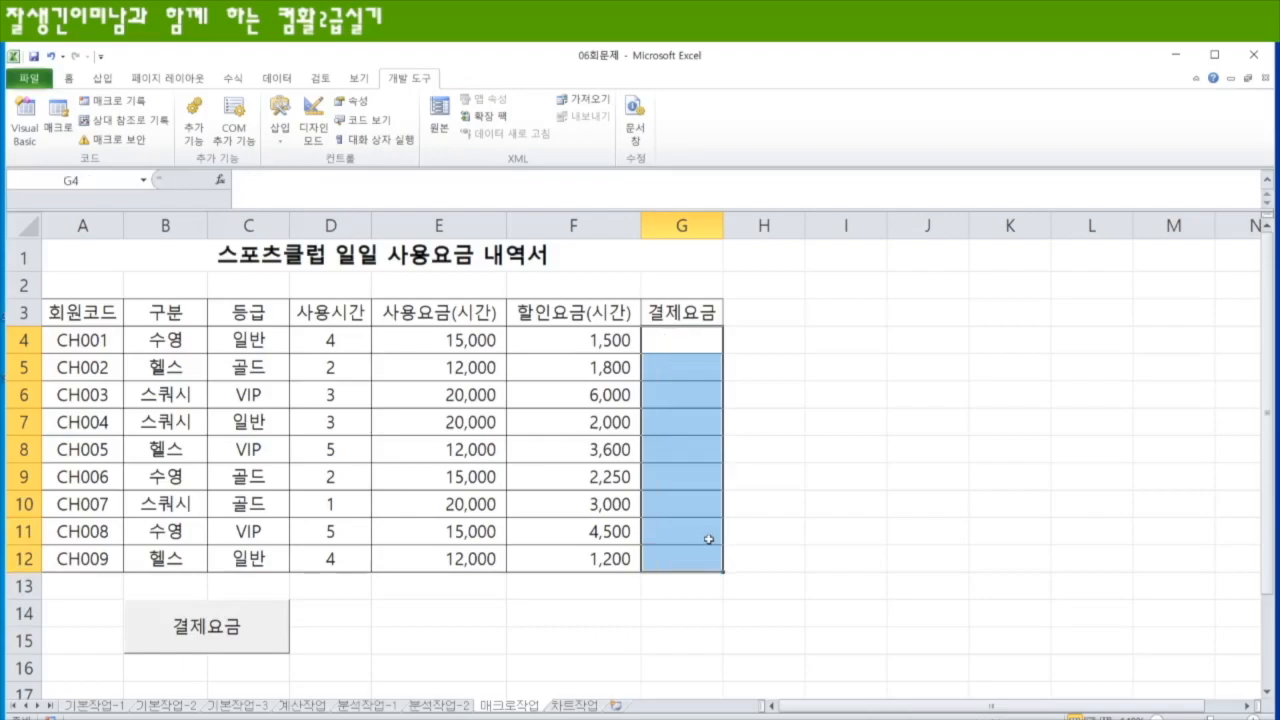
click(255, 643)
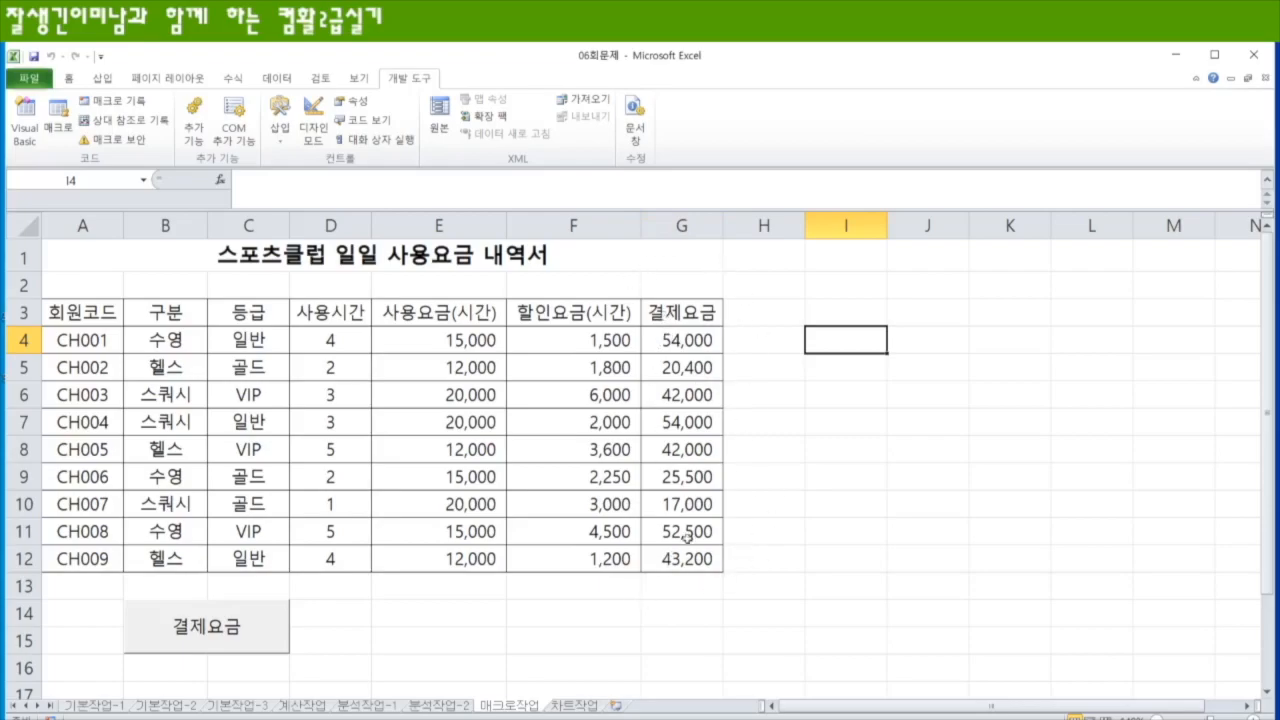
- Start recording a second macro named 서식
click(112, 100)
text(서ㅅ)
key(Return)
- Give the header cells A3:G3 a standard yellow font and a standard red fill, and end the 서식 macro recording
drag(87, 313, 673, 317)
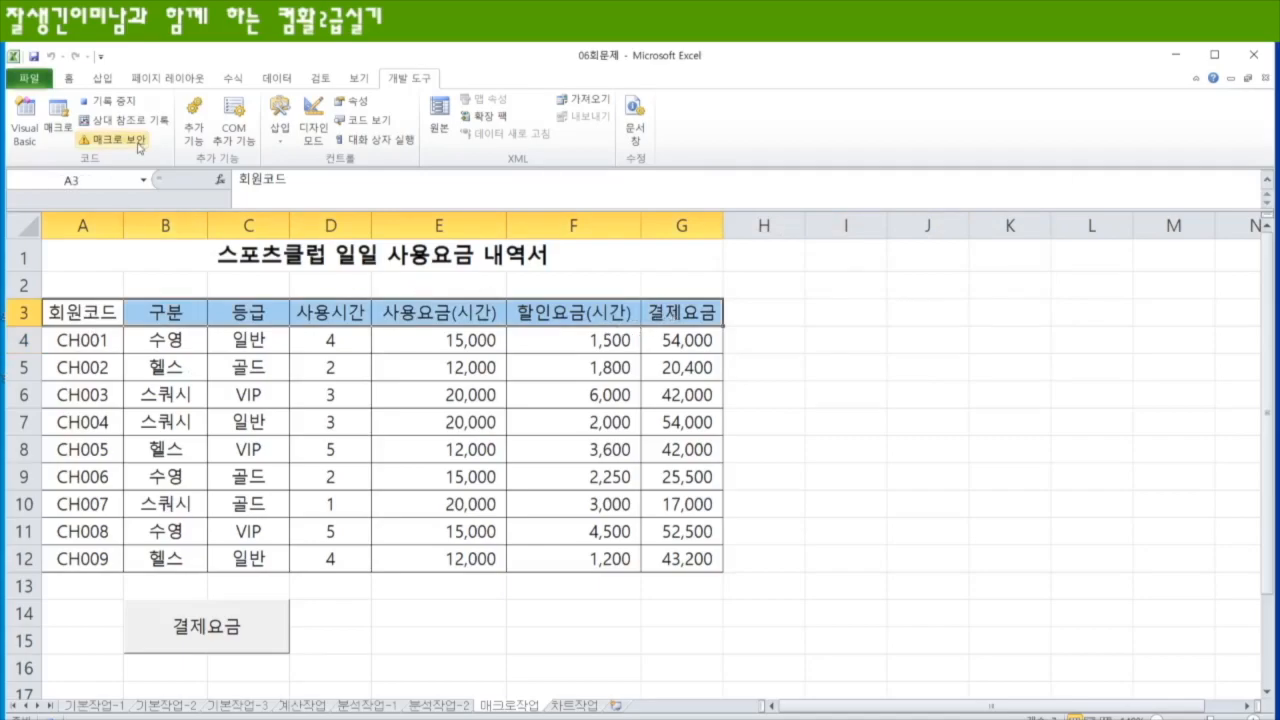
click(70, 80)
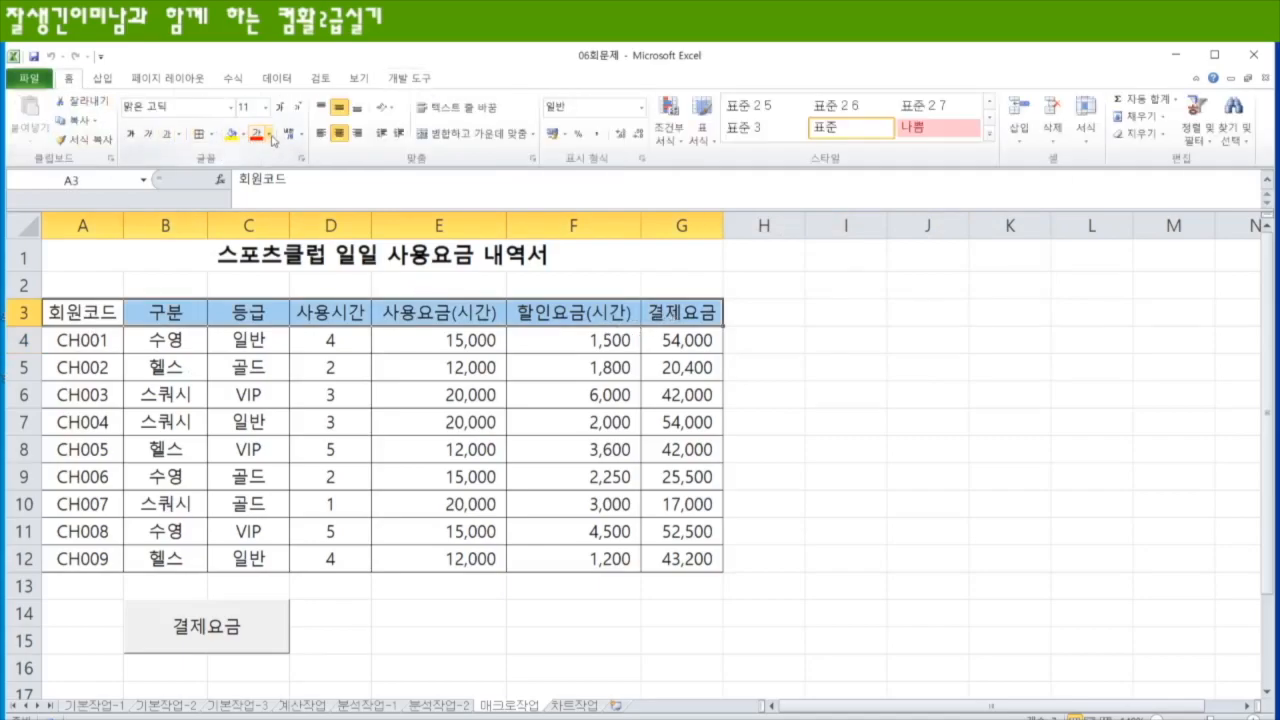
click(268, 134)
click(184, 274)
click(245, 134)
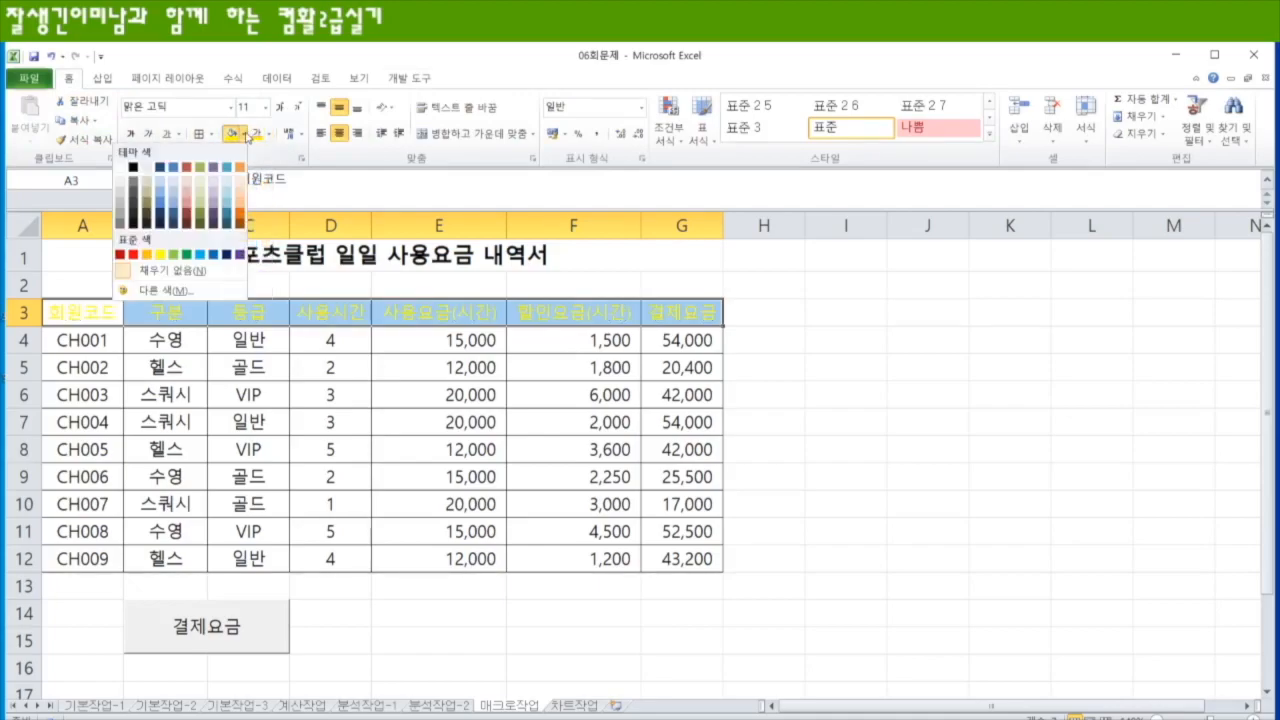
click(133, 256)
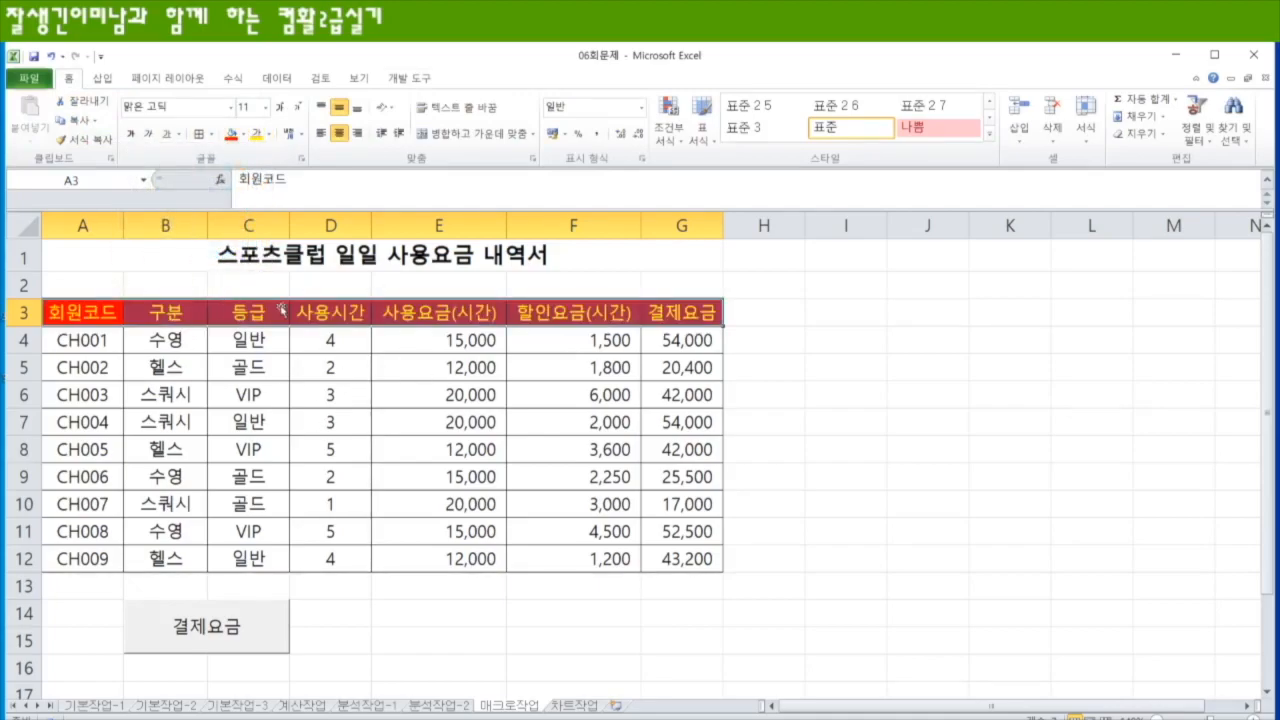
click(836, 313)
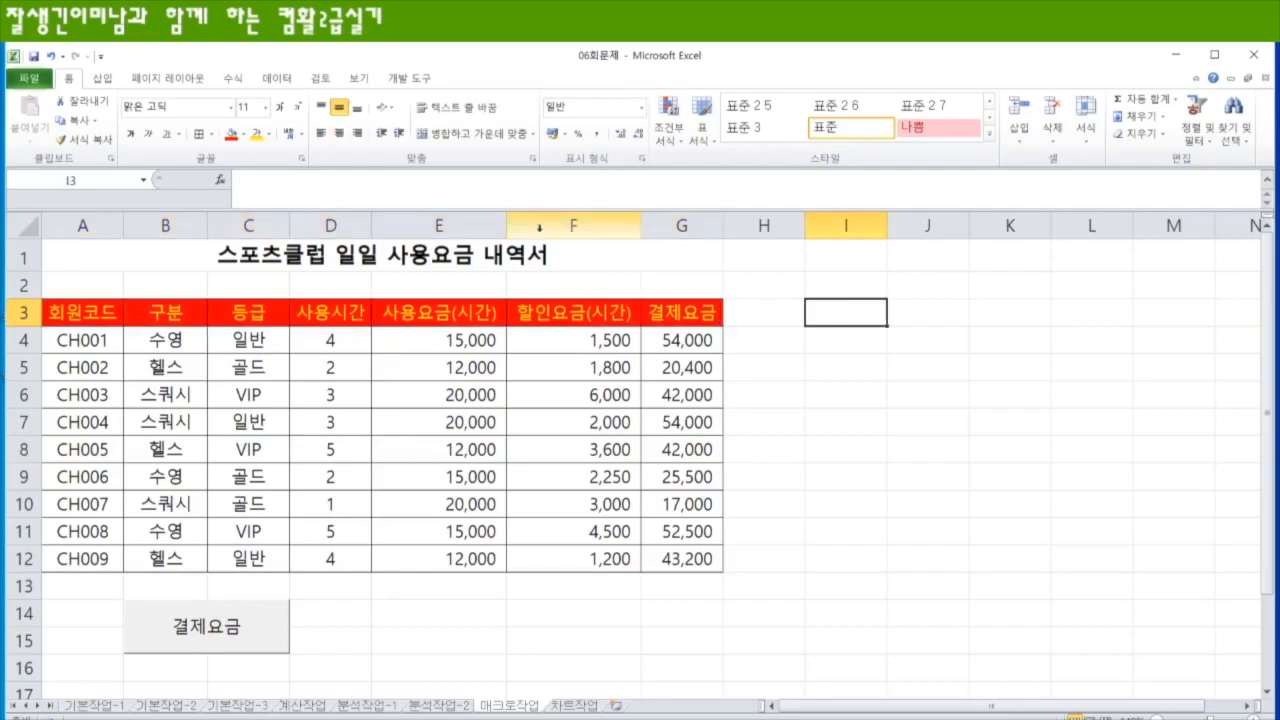
click(410, 78)
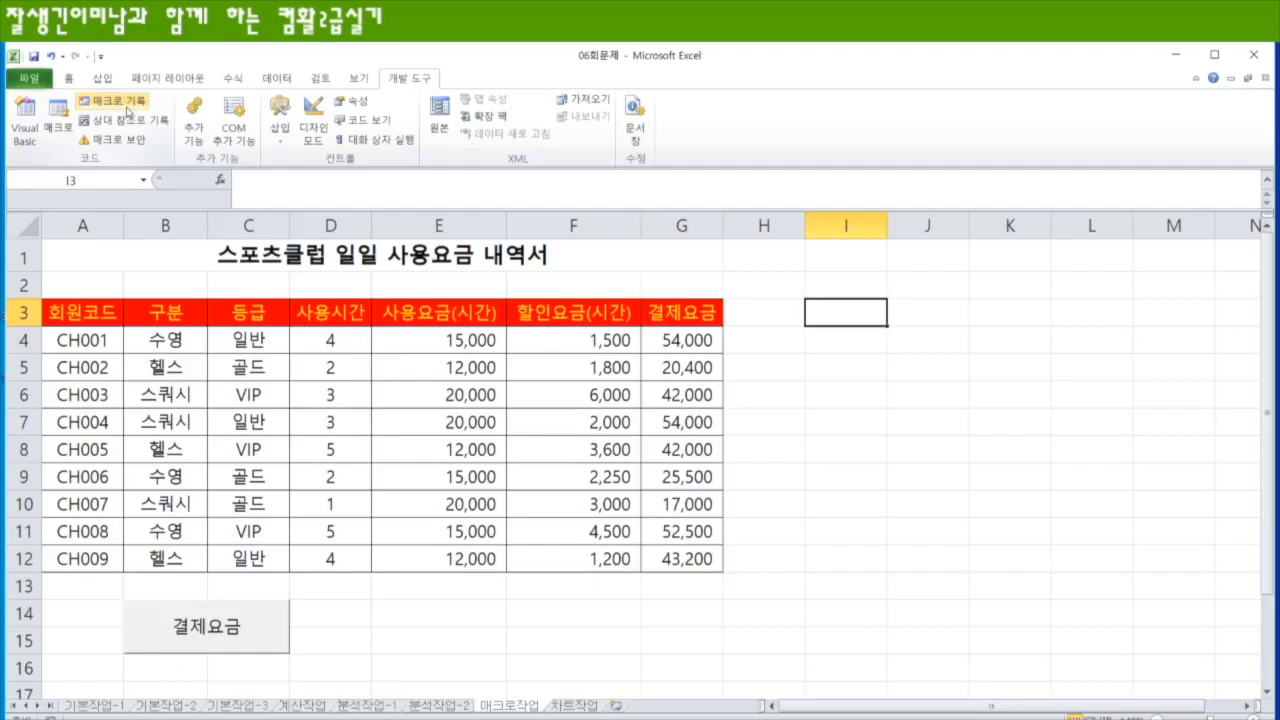
- Draw a rounded rectangle shape covering E14:E15 and enter the text 서식 in it
click(412, 610)
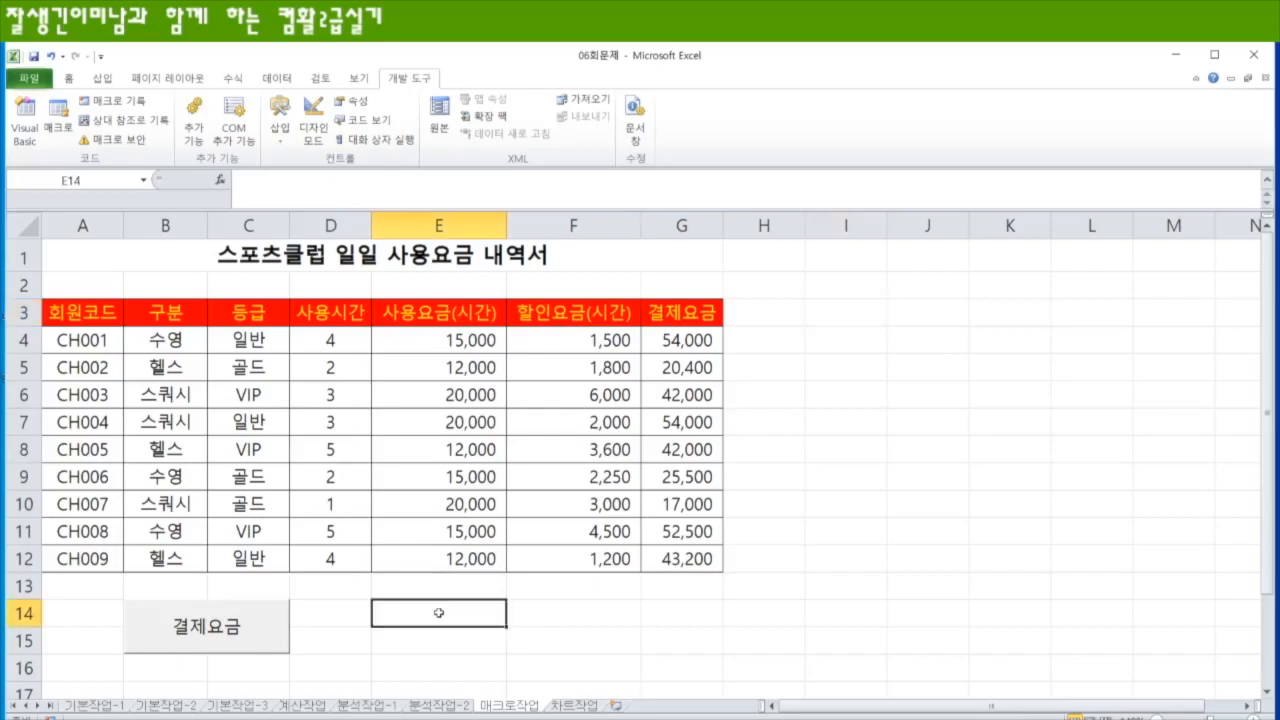
drag(417, 609, 443, 643)
click(103, 80)
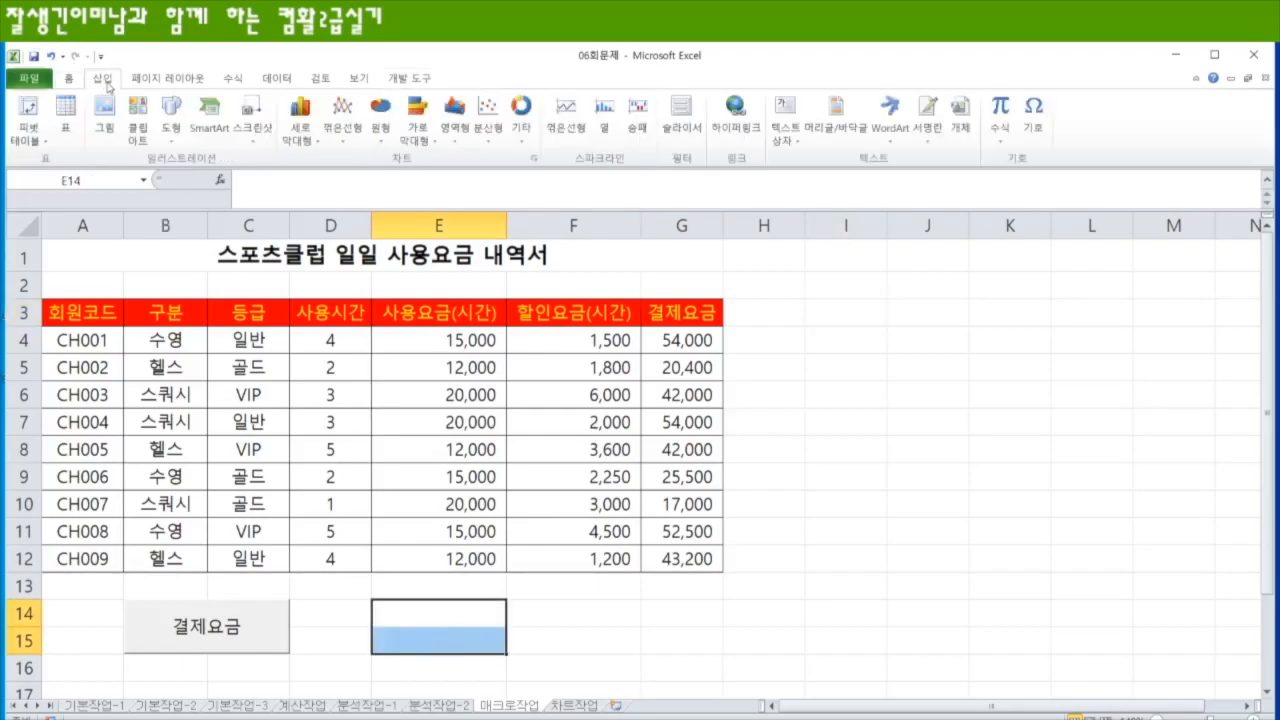
click(171, 118)
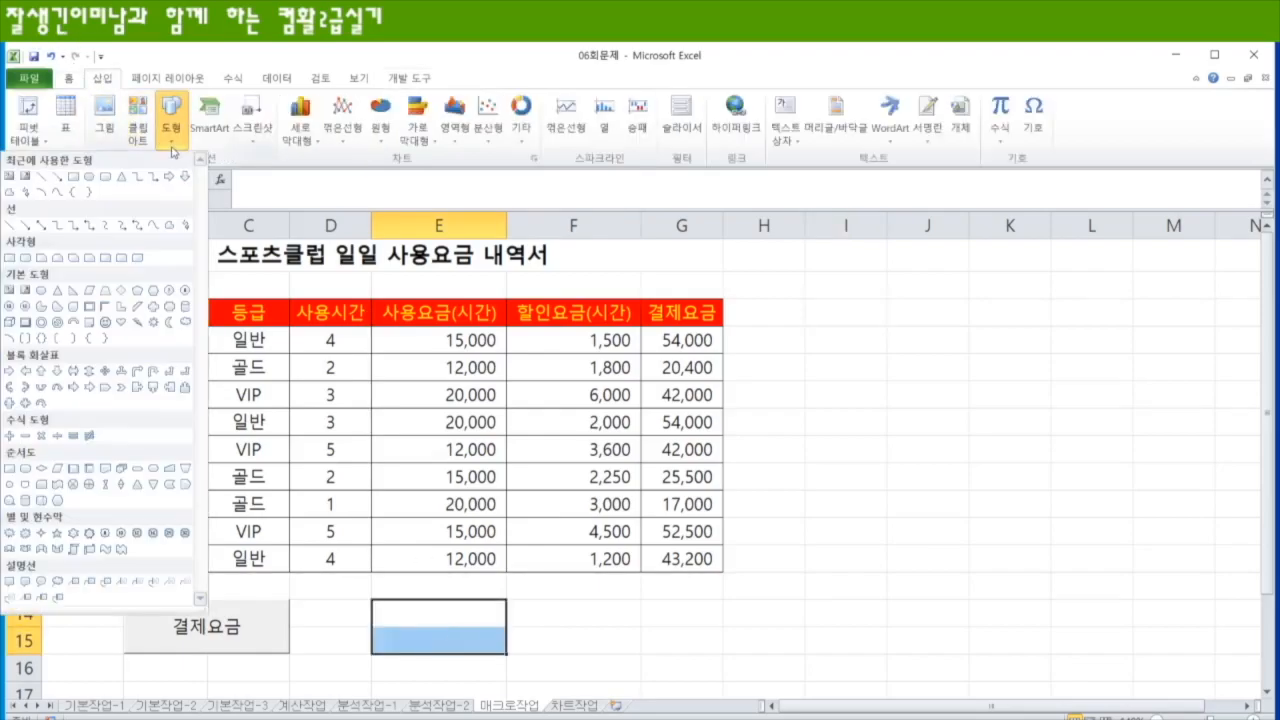
click(25, 258)
drag(371, 600, 506, 654)
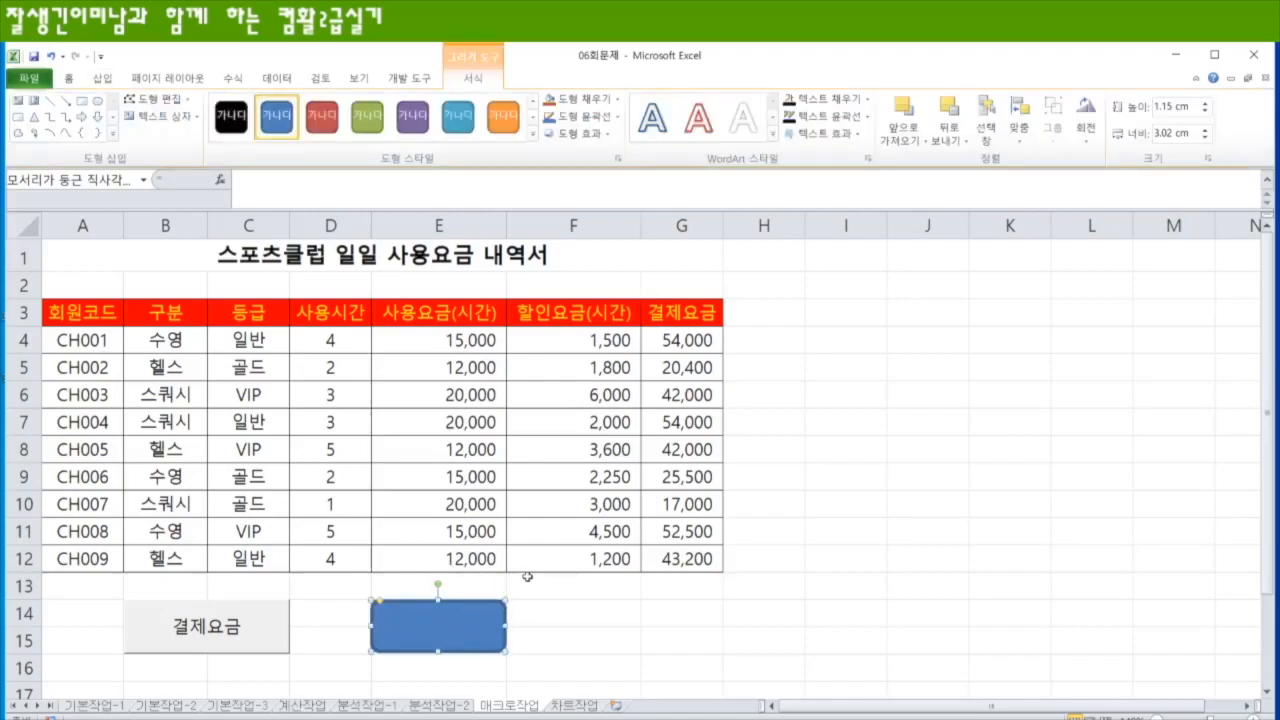
text(서식)
click(540, 645)
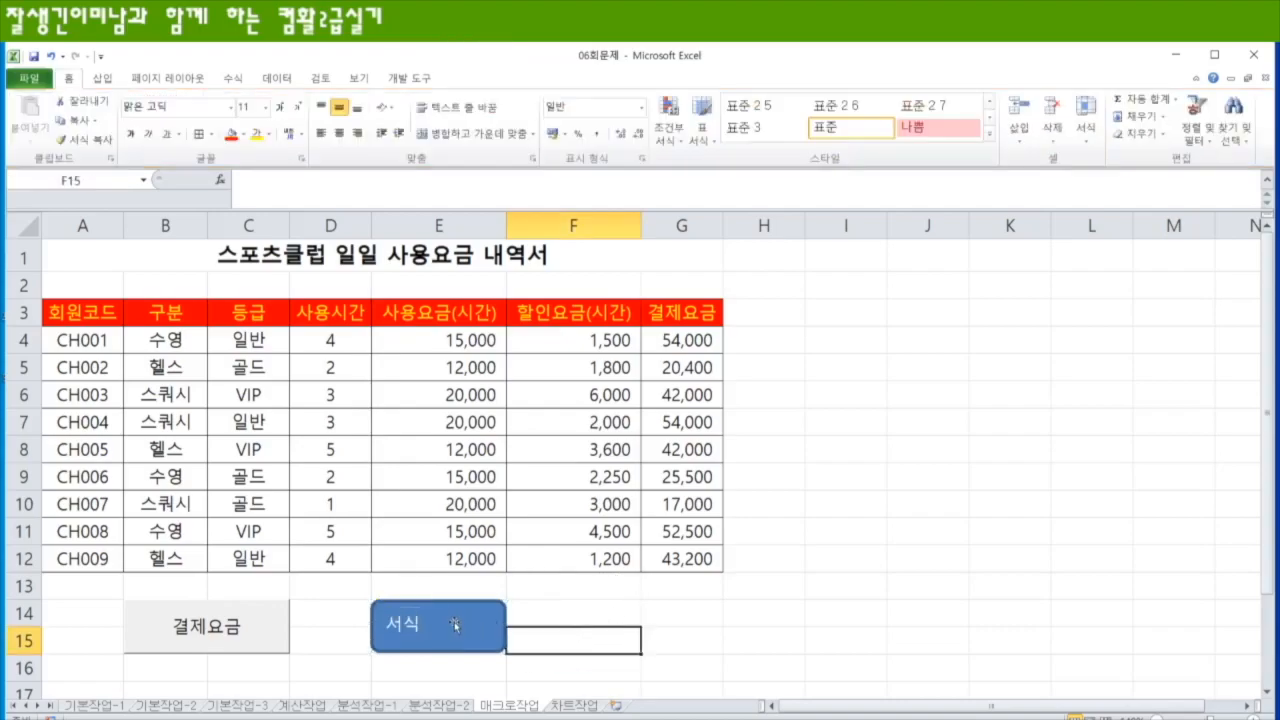
- Assign the 서식 macro to the rounded rectangle shape labelled 서식
right_click(464, 627)
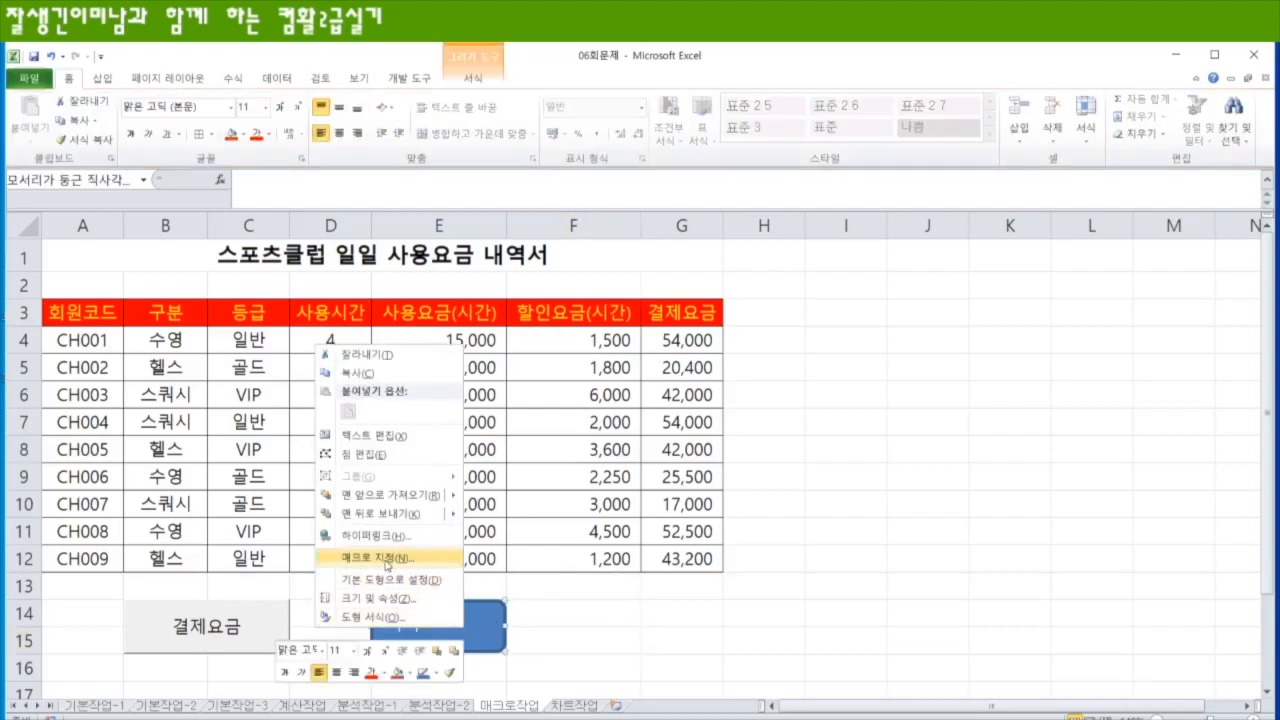
click(386, 560)
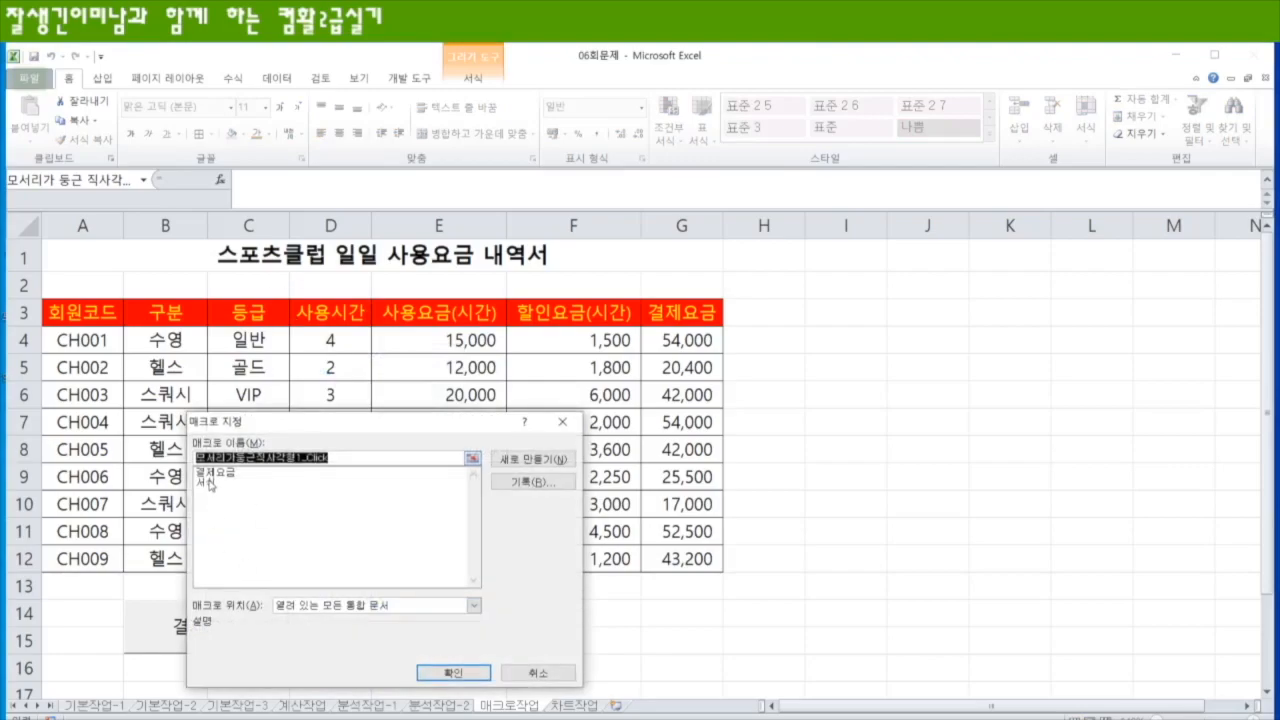
click(210, 484)
click(453, 672)
click(782, 650)
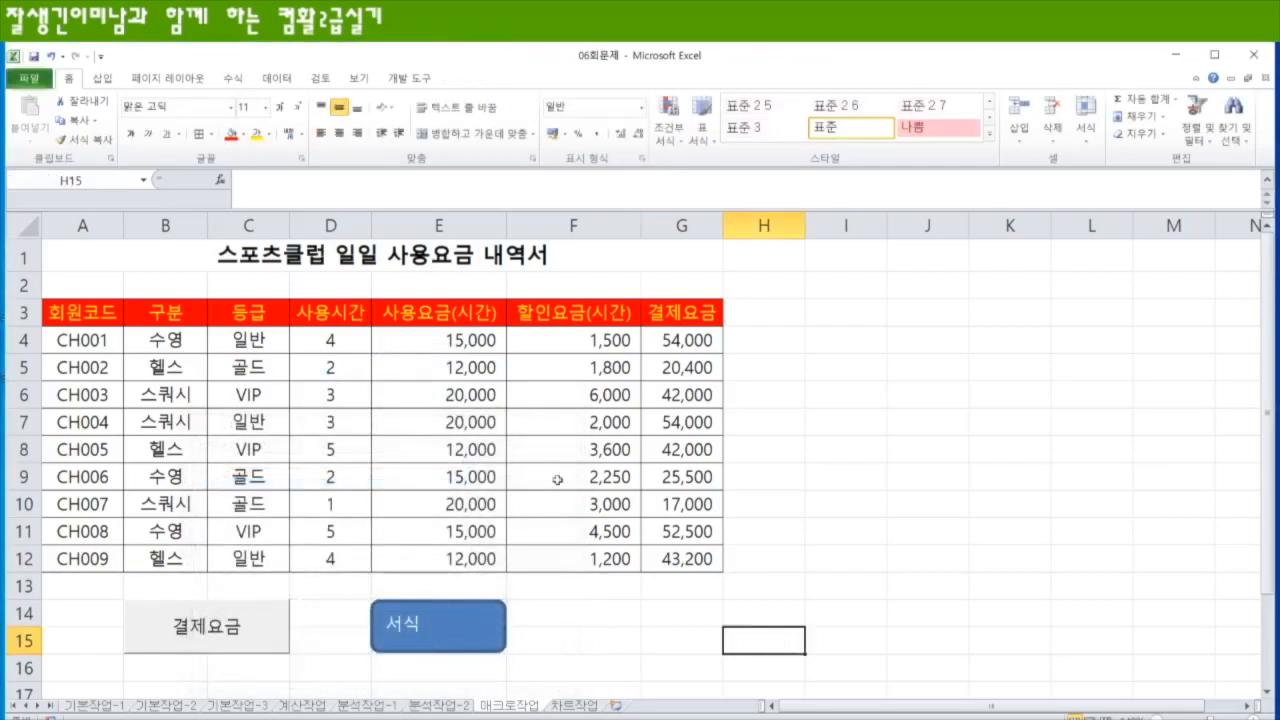
- Give the header cells A3:G3 a light aqua fill and run the 서식 shape to test its macro
drag(88, 313, 690, 313)
click(244, 134)
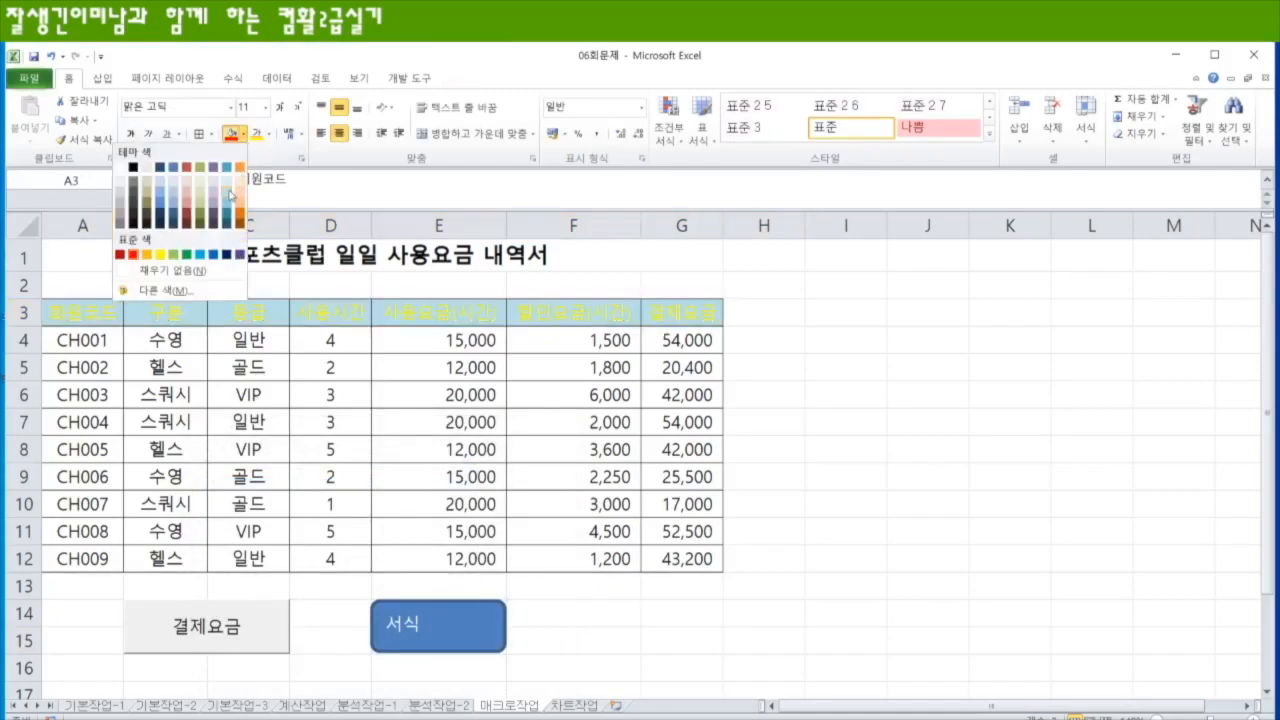
click(196, 190)
click(830, 449)
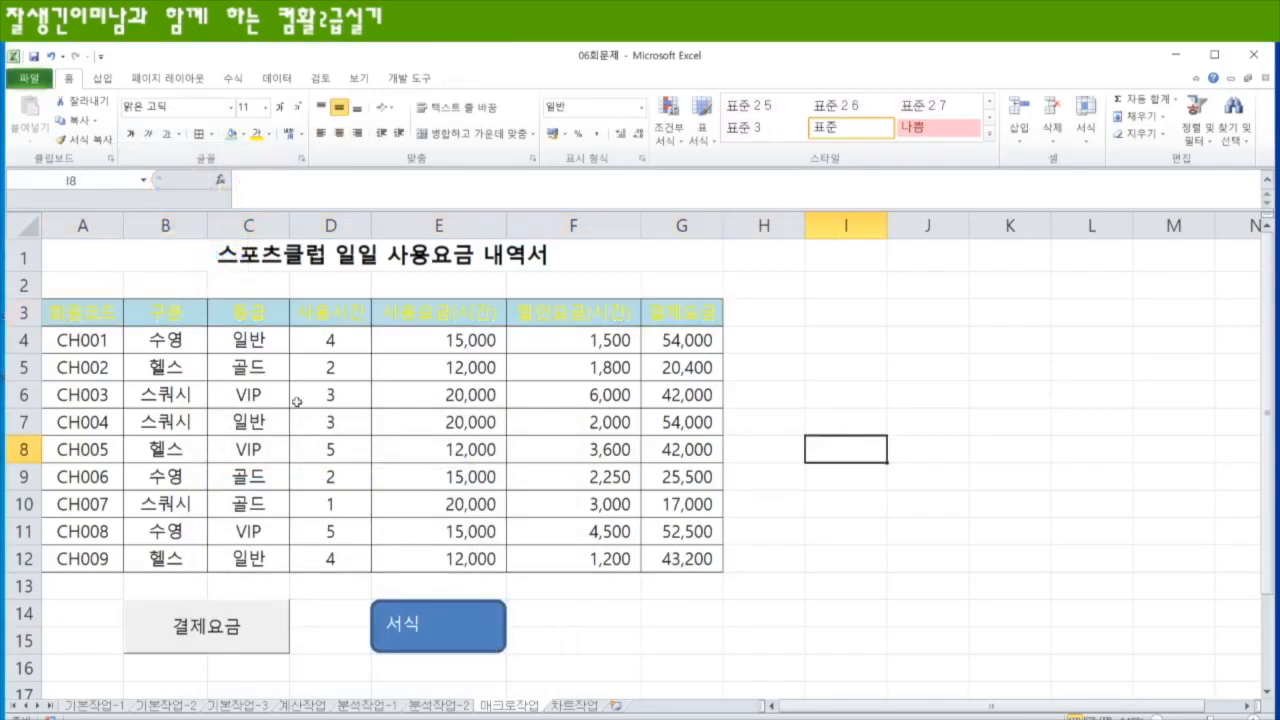
click(451, 625)
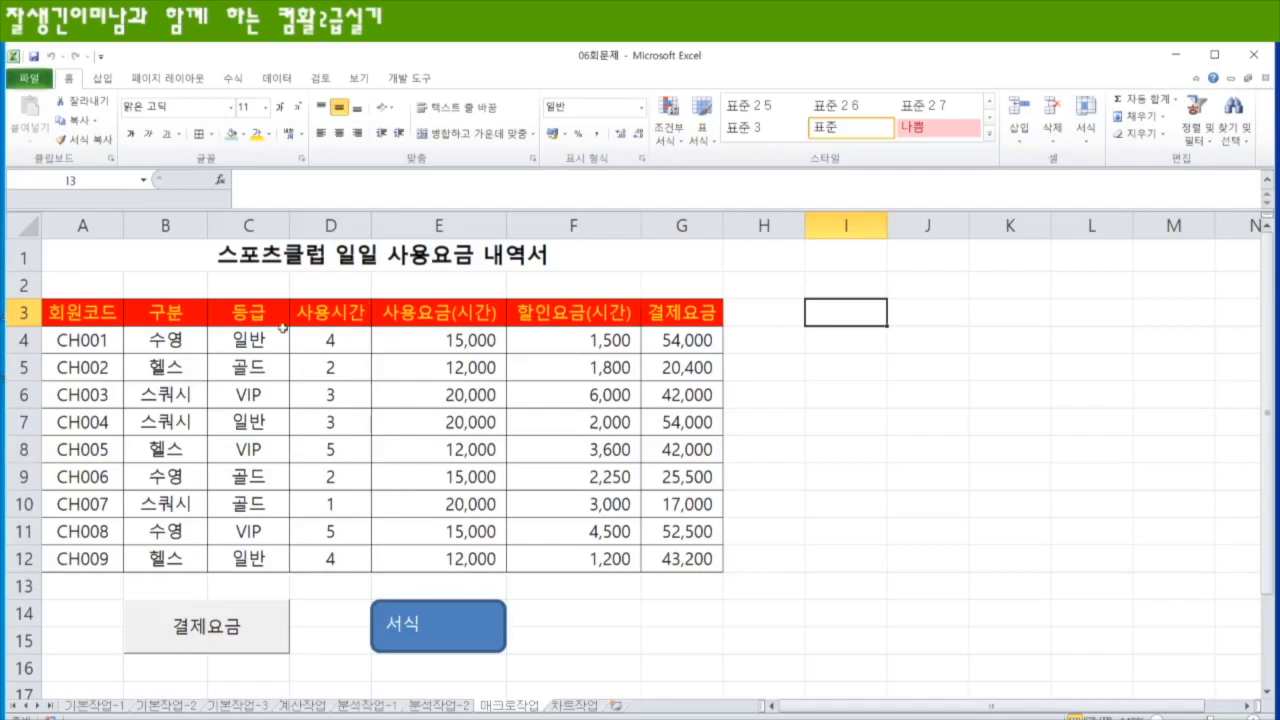
- Center the text of the 서식 shape both vertically and horizontally
right_click(485, 648)
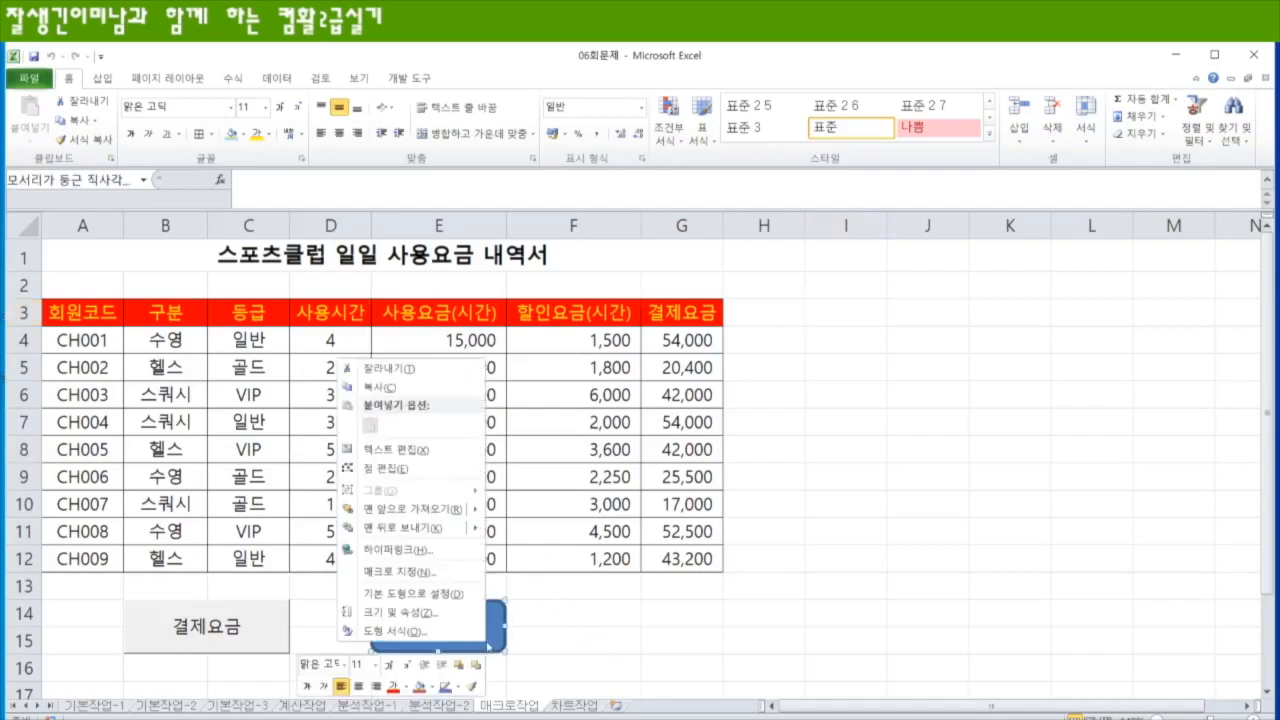
key(Escape)
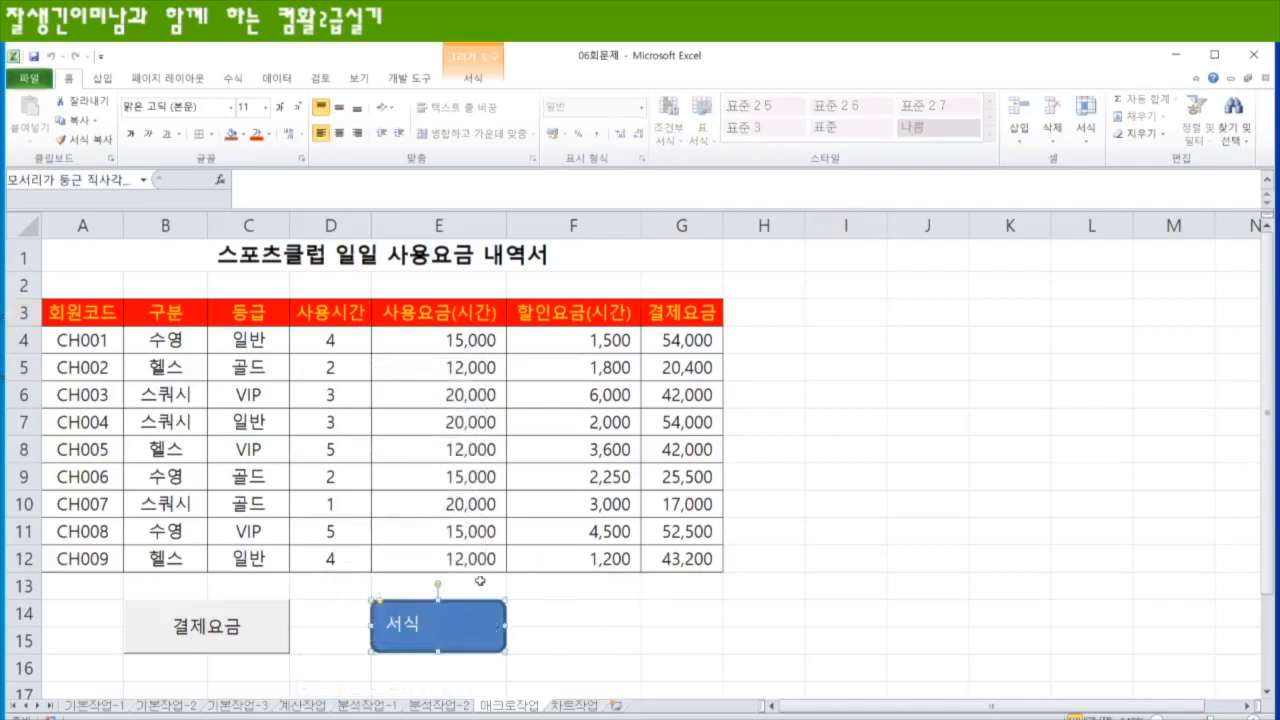
click(338, 107)
click(339, 132)
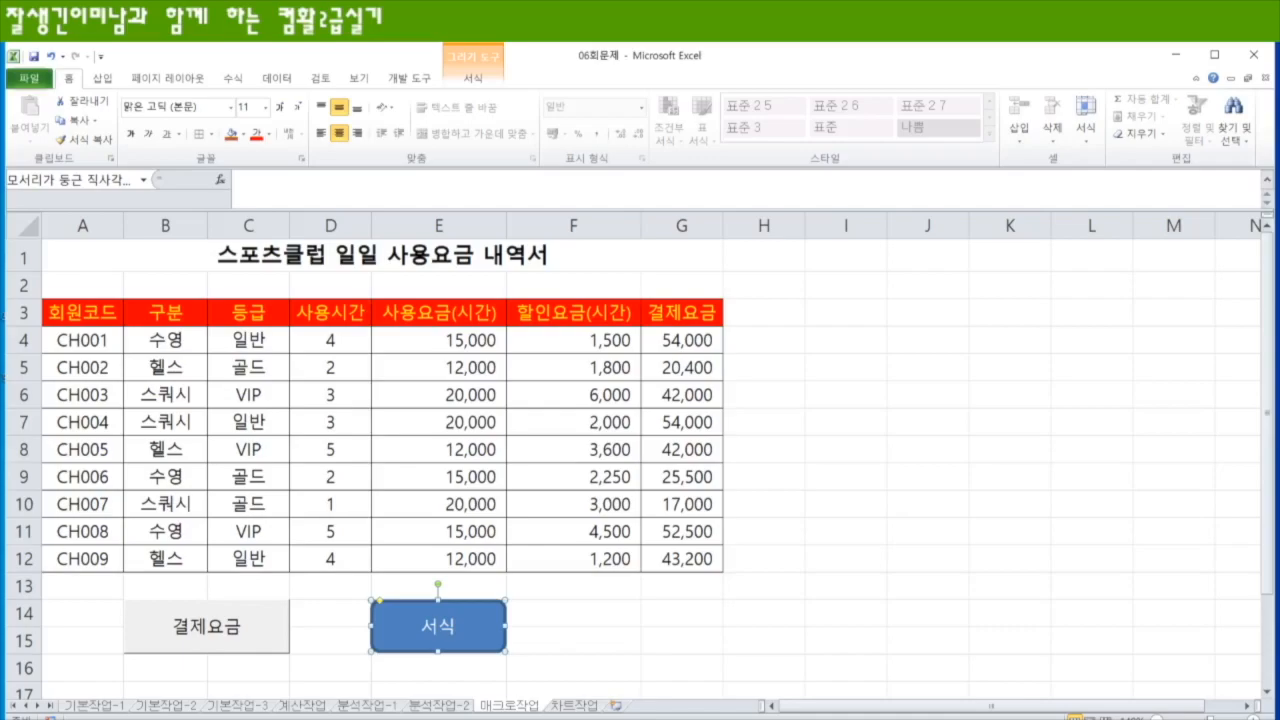
- Remove the 나이 series from the data source of the chart on the 차트작업 sheet
click(573, 705)
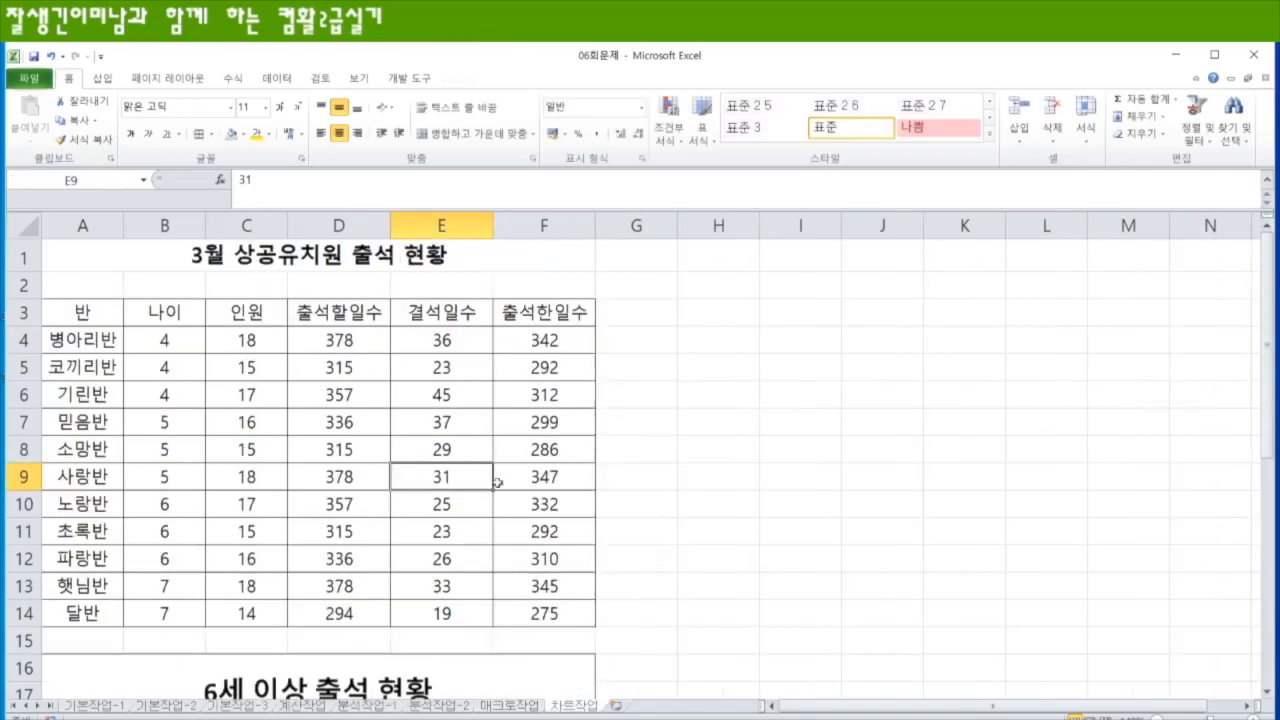
scroll(440, 440, down, 5)
scroll(509, 400, up, 1)
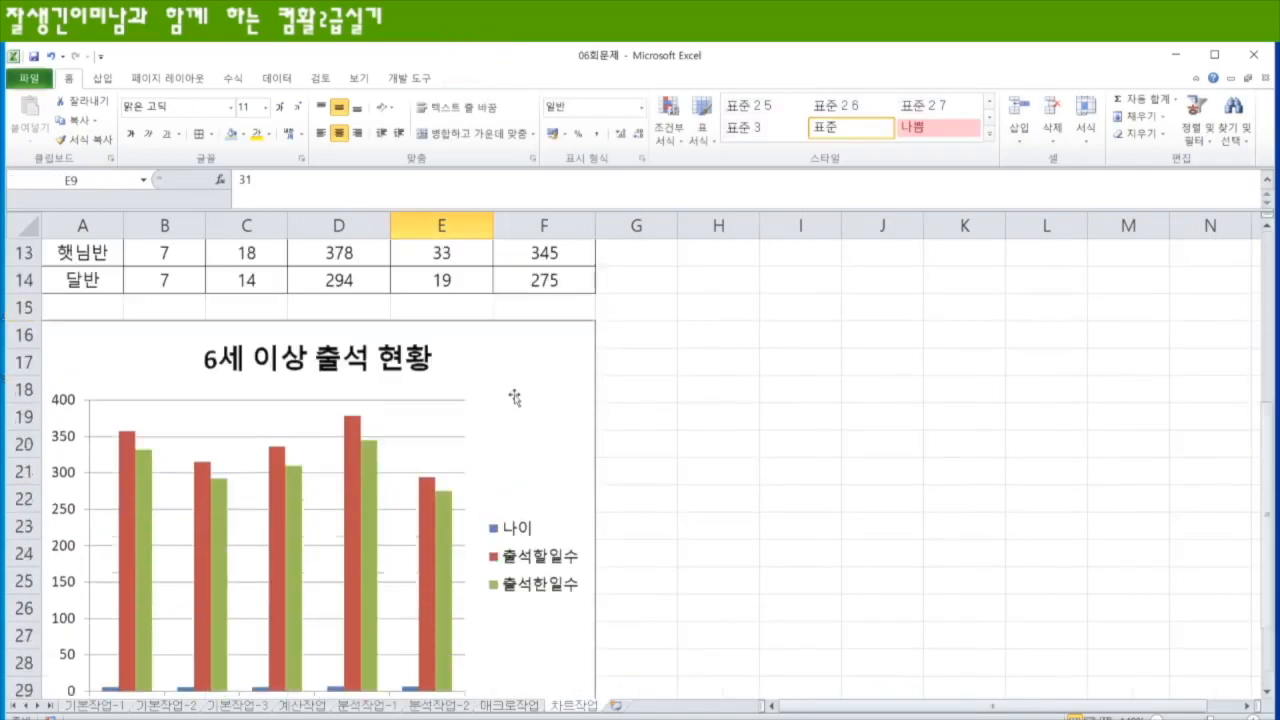
click(577, 342)
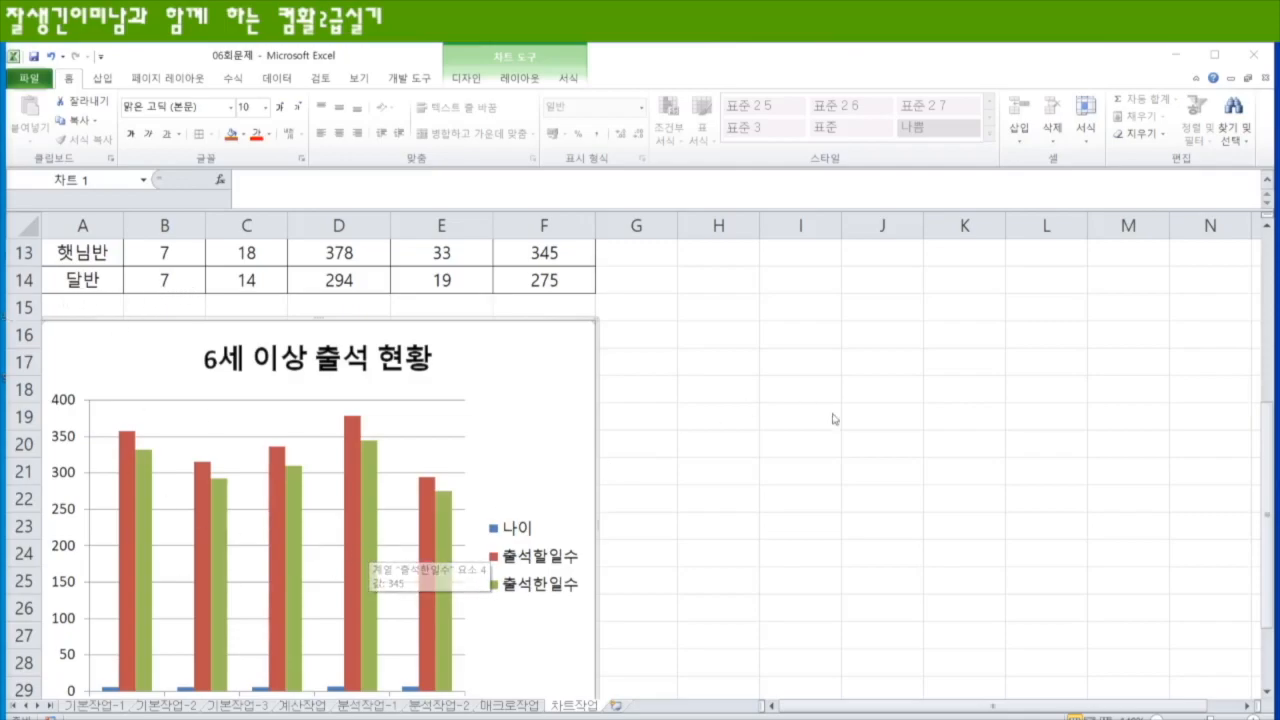
click(571, 370)
scroll(695, 494, up, 4)
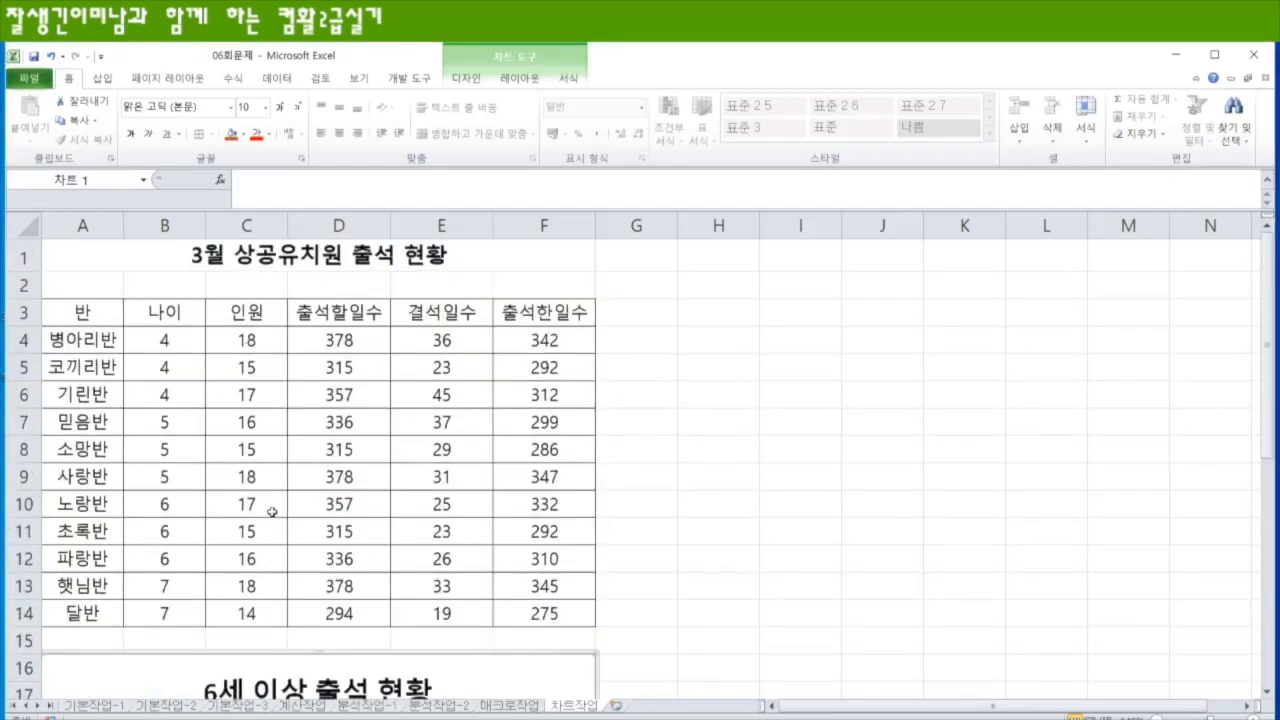
scroll(271, 511, down, 2)
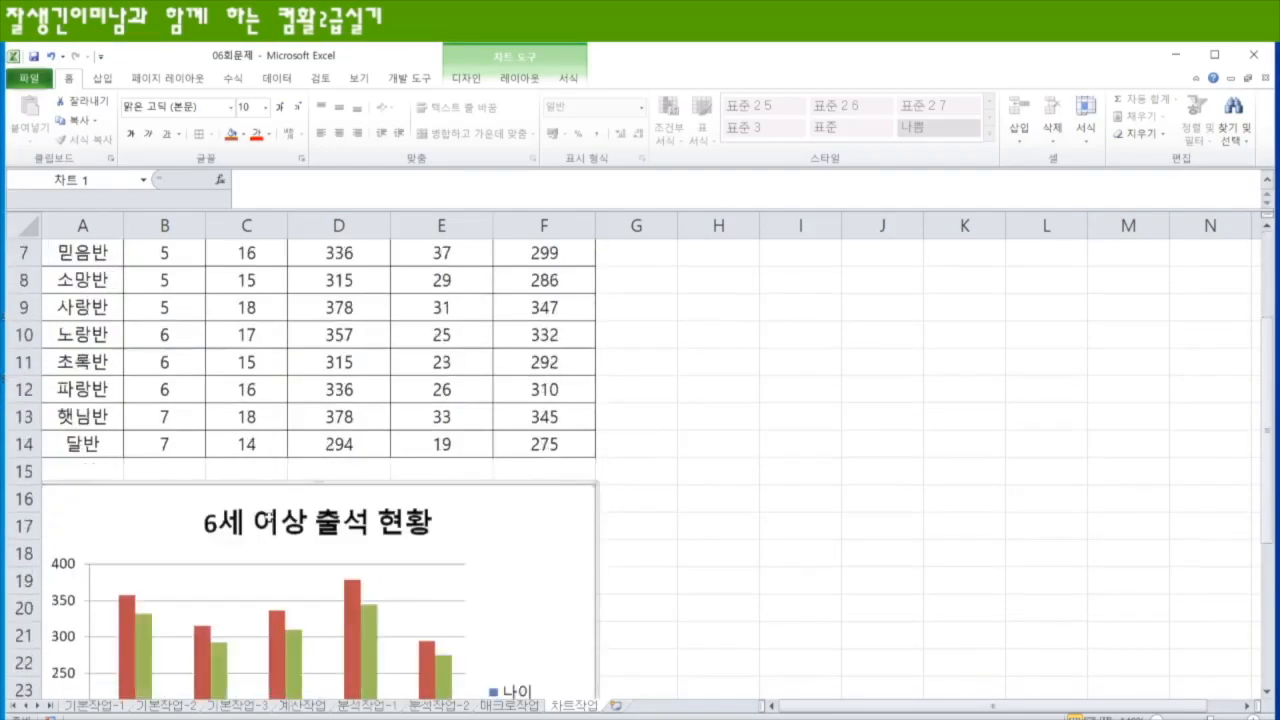
right_click(541, 540)
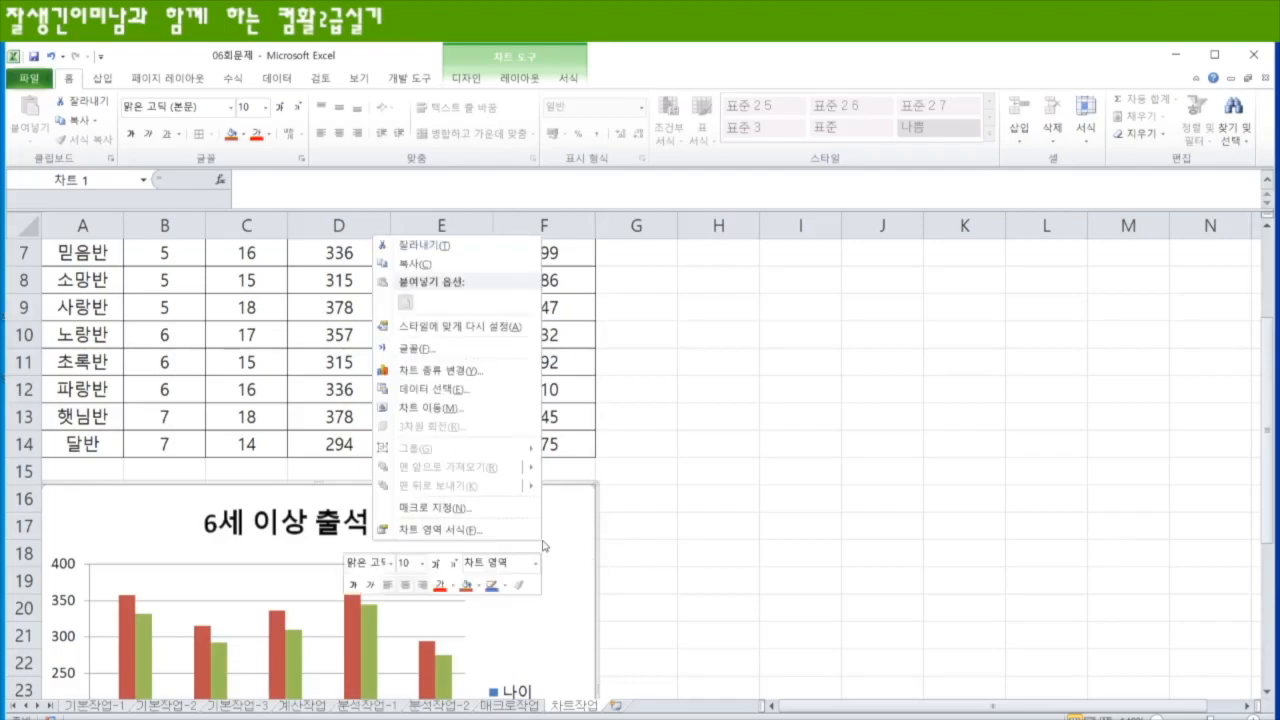
click(441, 390)
click(665, 296)
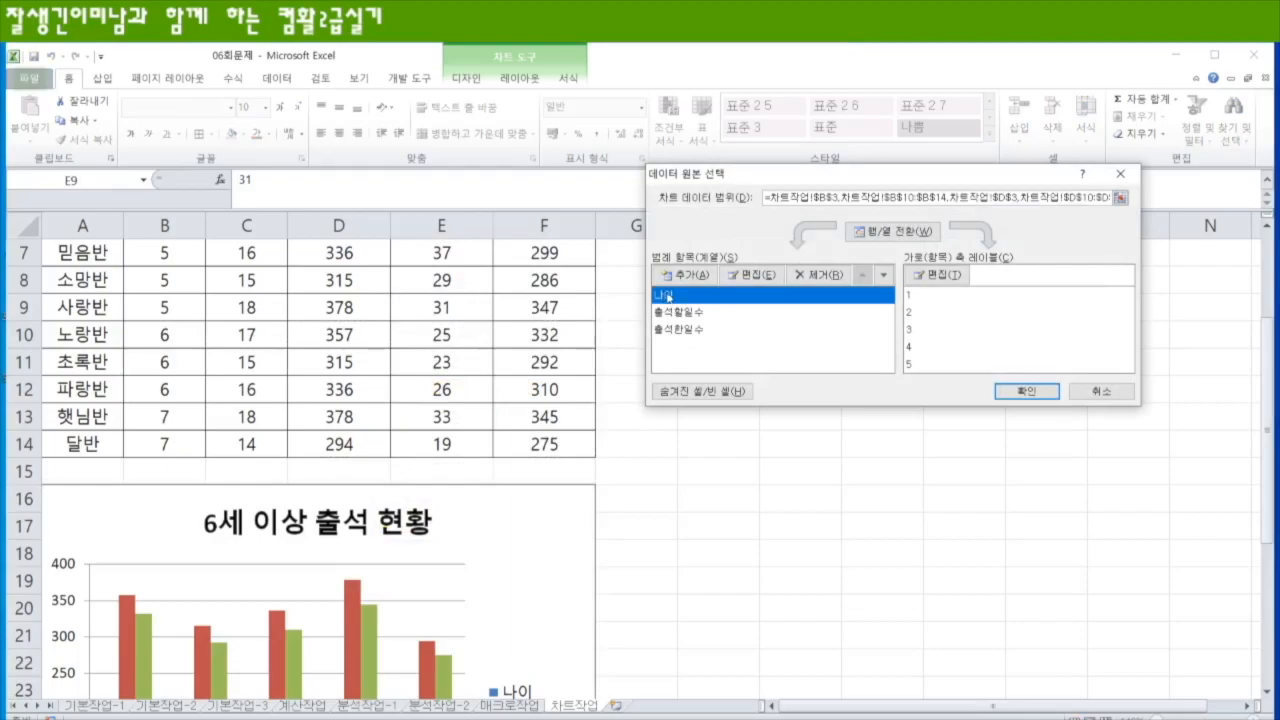
click(818, 275)
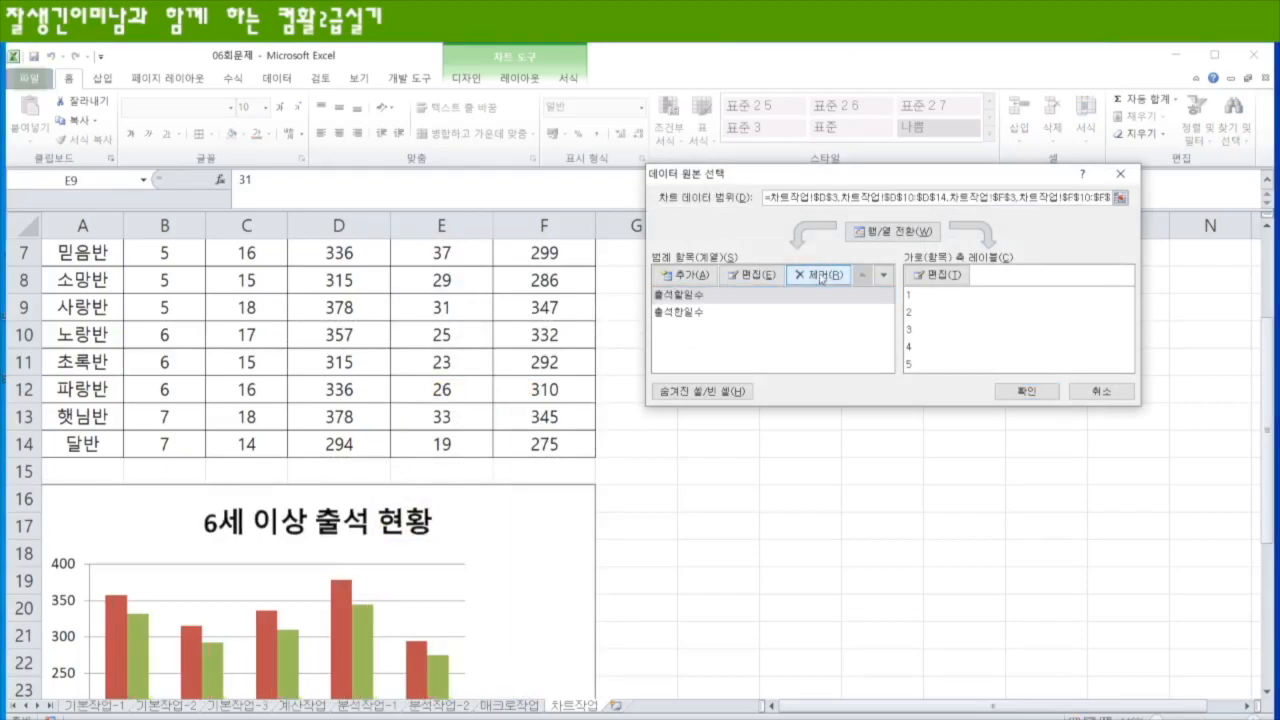
click(1026, 391)
- Set the chart's horizontal axis labels to the class names in A10:A14
scroll(425, 624, down, 1)
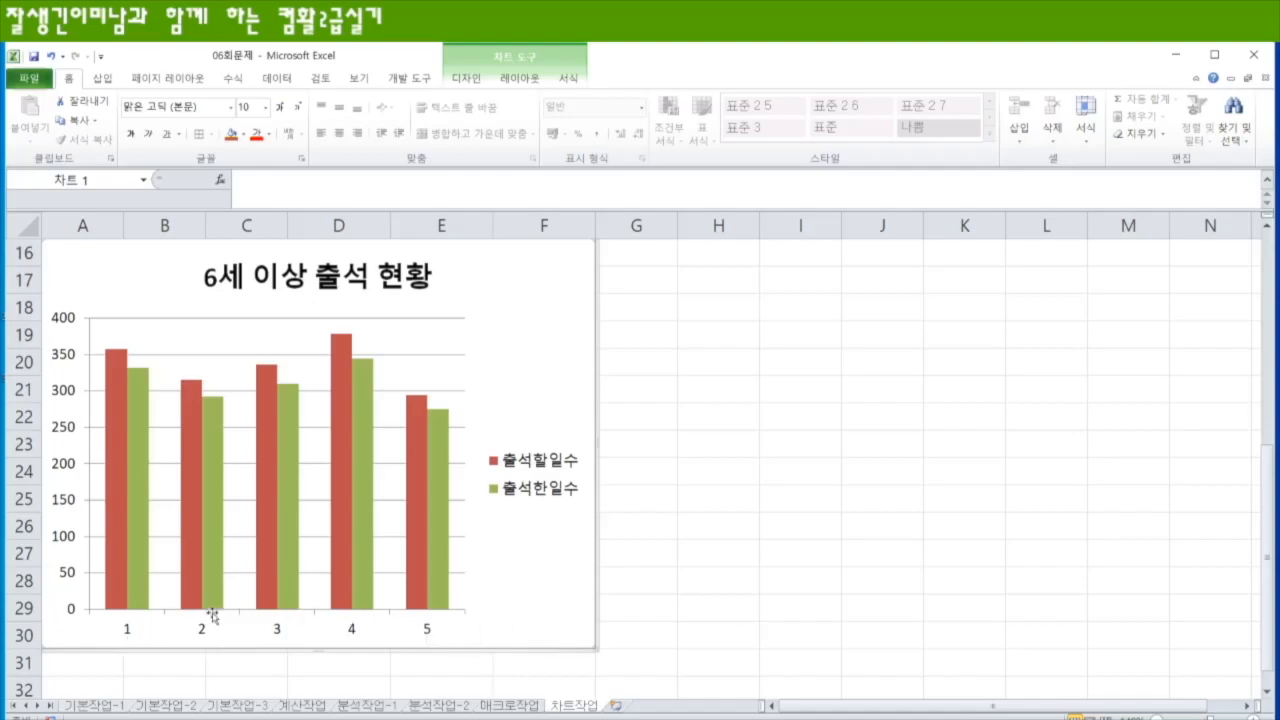
scroll(499, 637, up, 1)
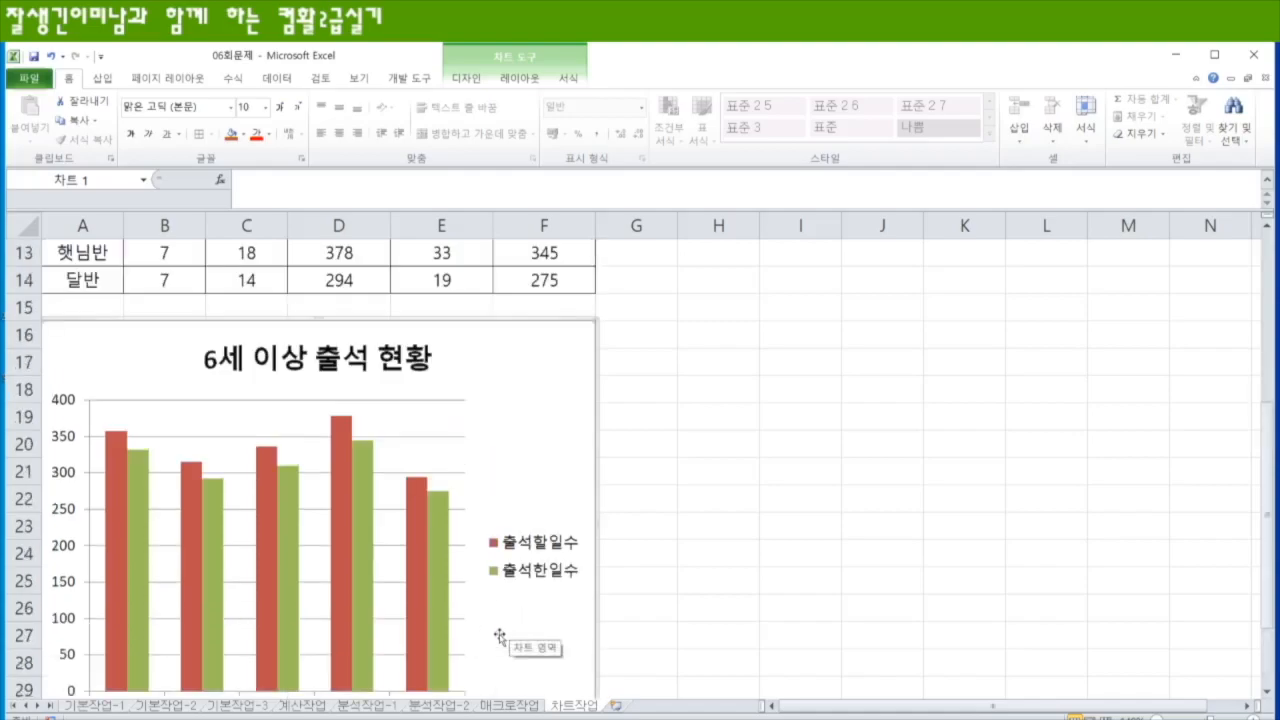
scroll(489, 539, up, 2)
scroll(489, 539, down, 1)
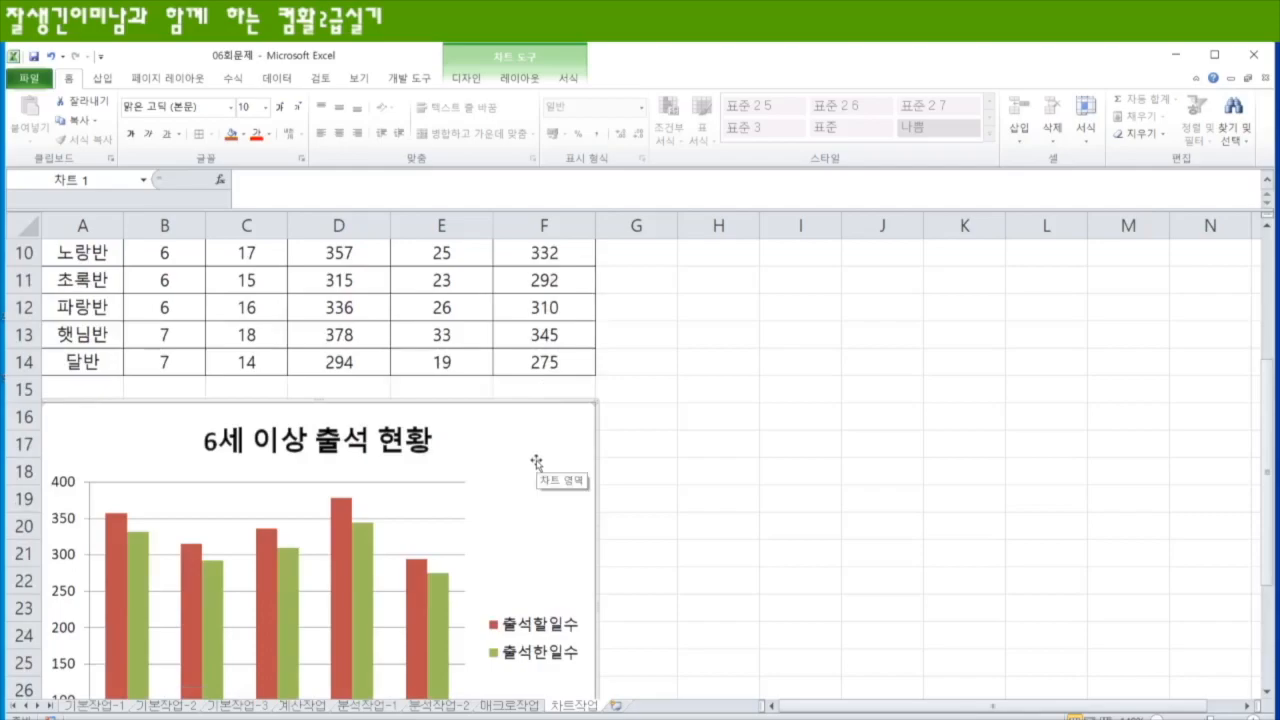
right_click(536, 460)
click(465, 312)
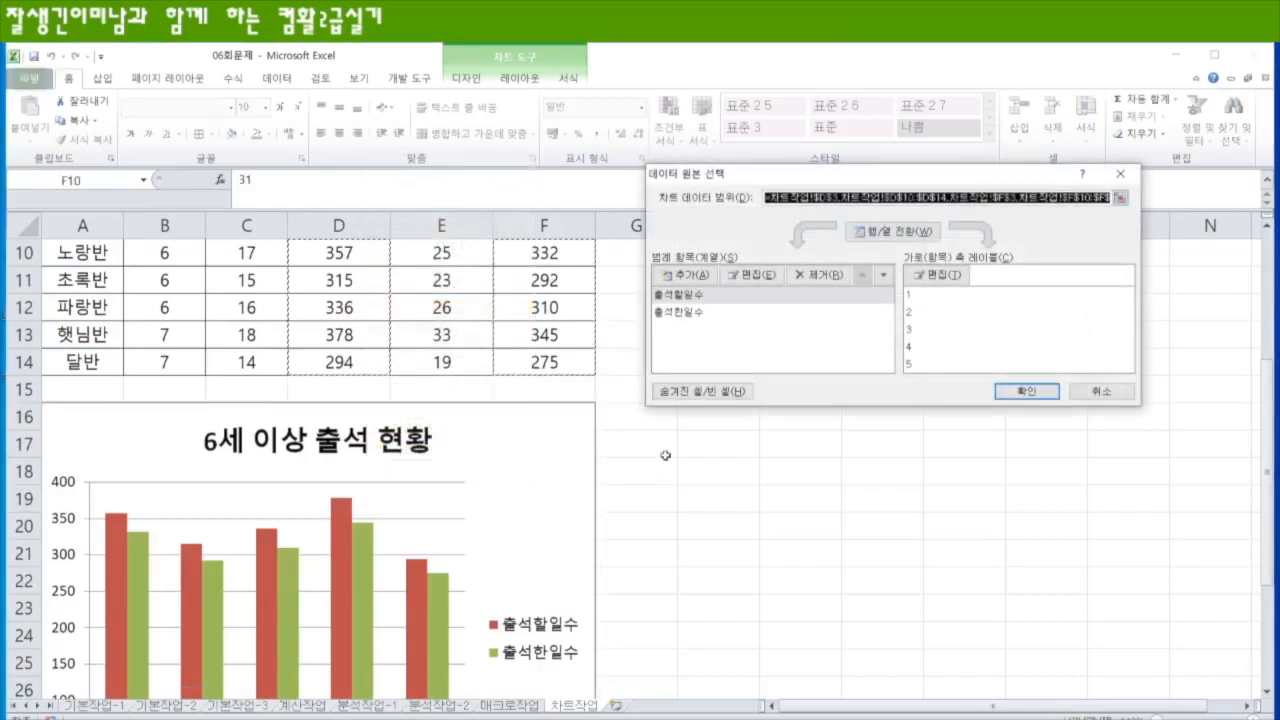
click(937, 275)
scroll(237, 560, up, 3)
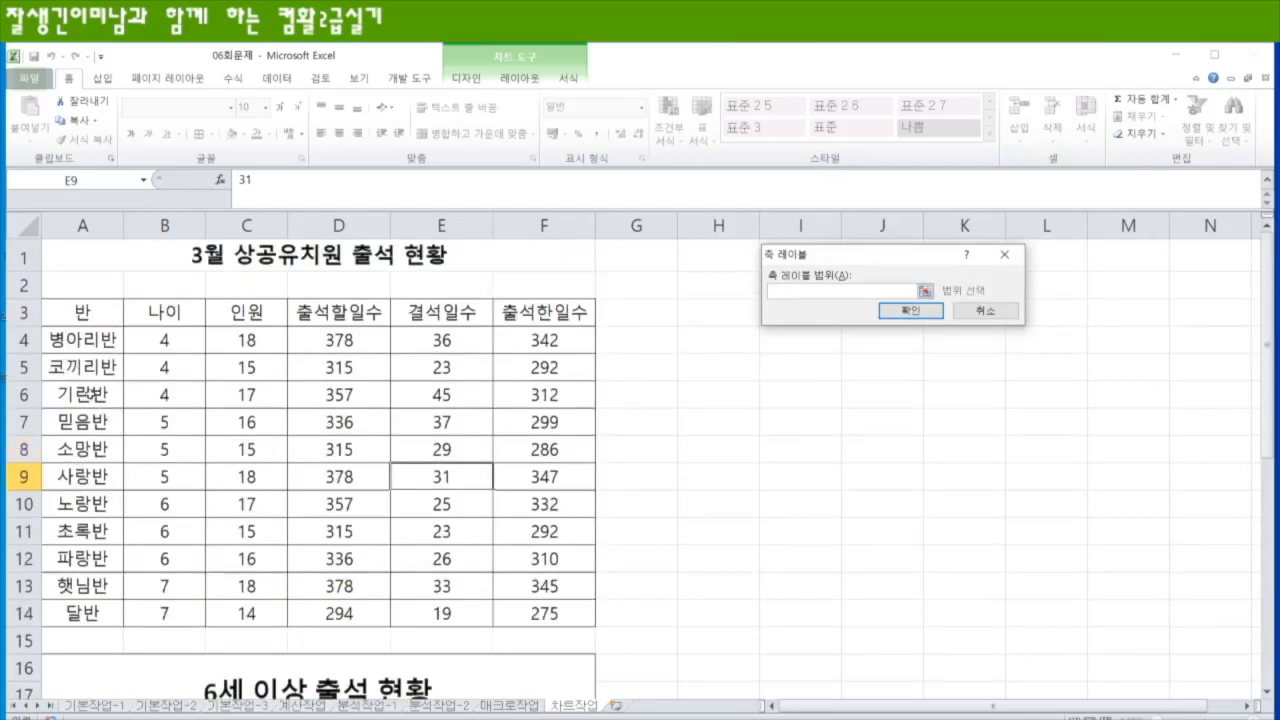
click(82, 505)
drag(82, 505, 93, 601)
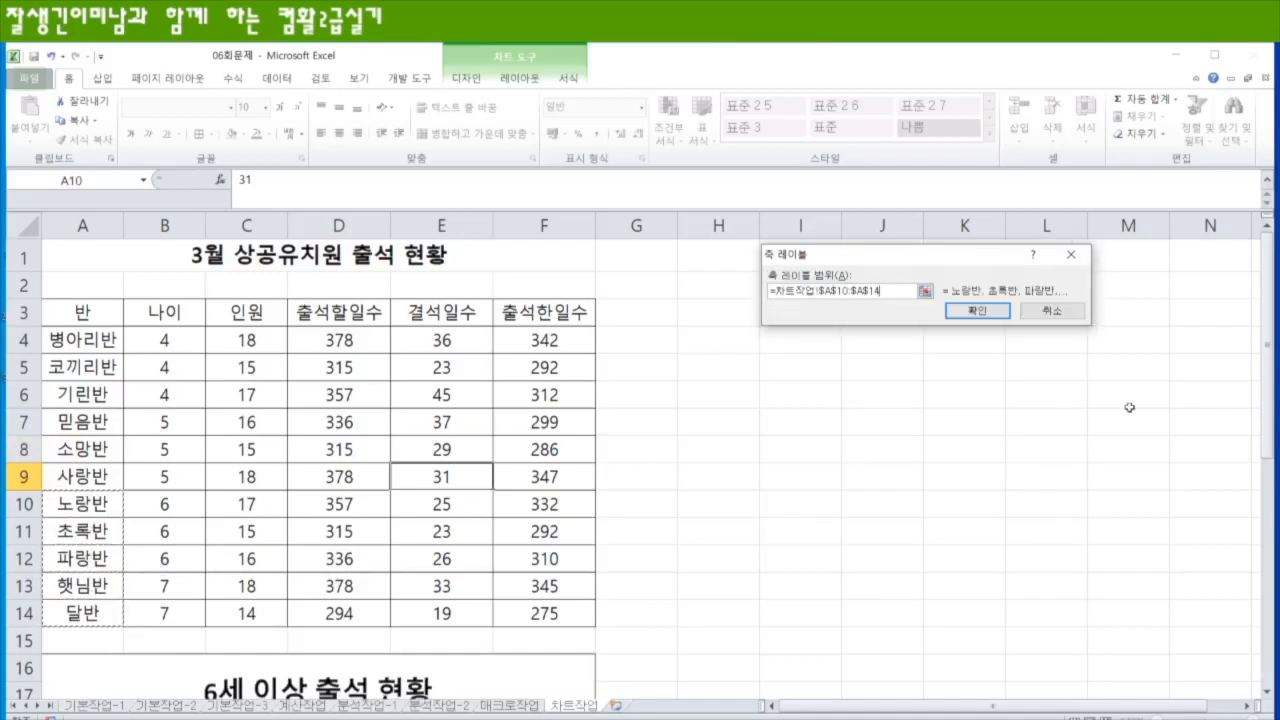
click(978, 316)
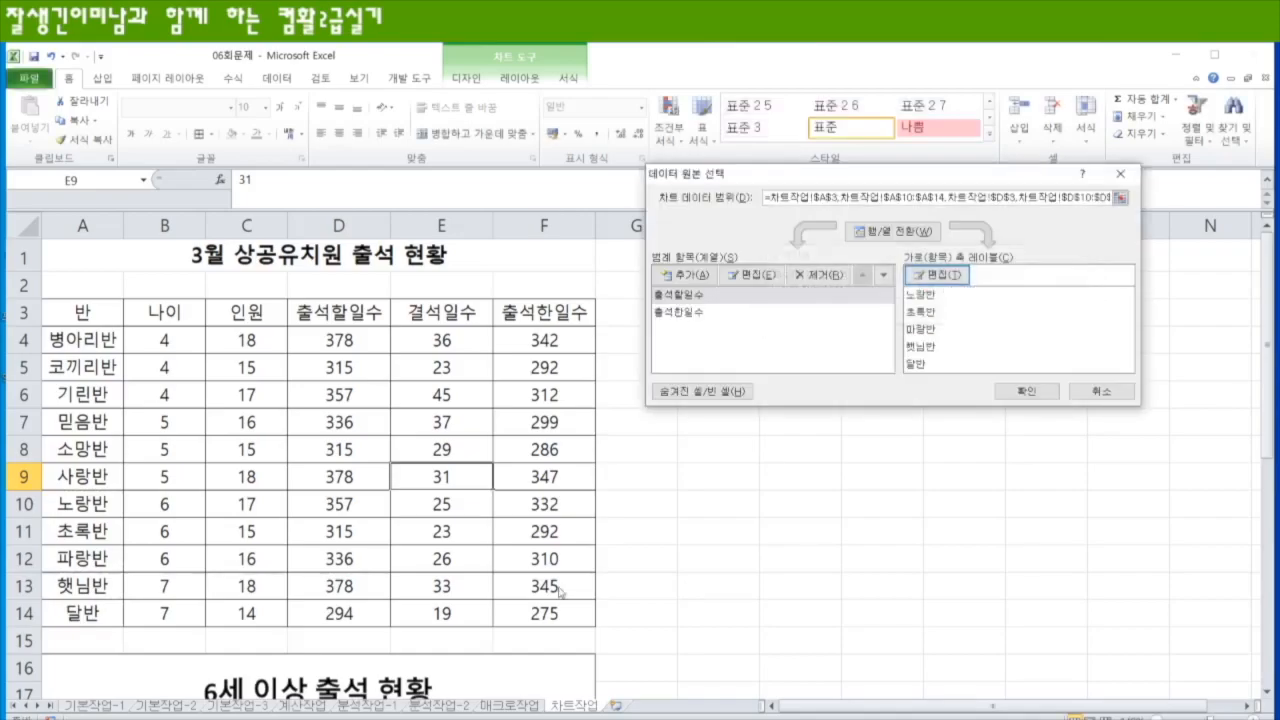
click(1040, 396)
scroll(413, 613, down, 4)
scroll(413, 613, down, 2)
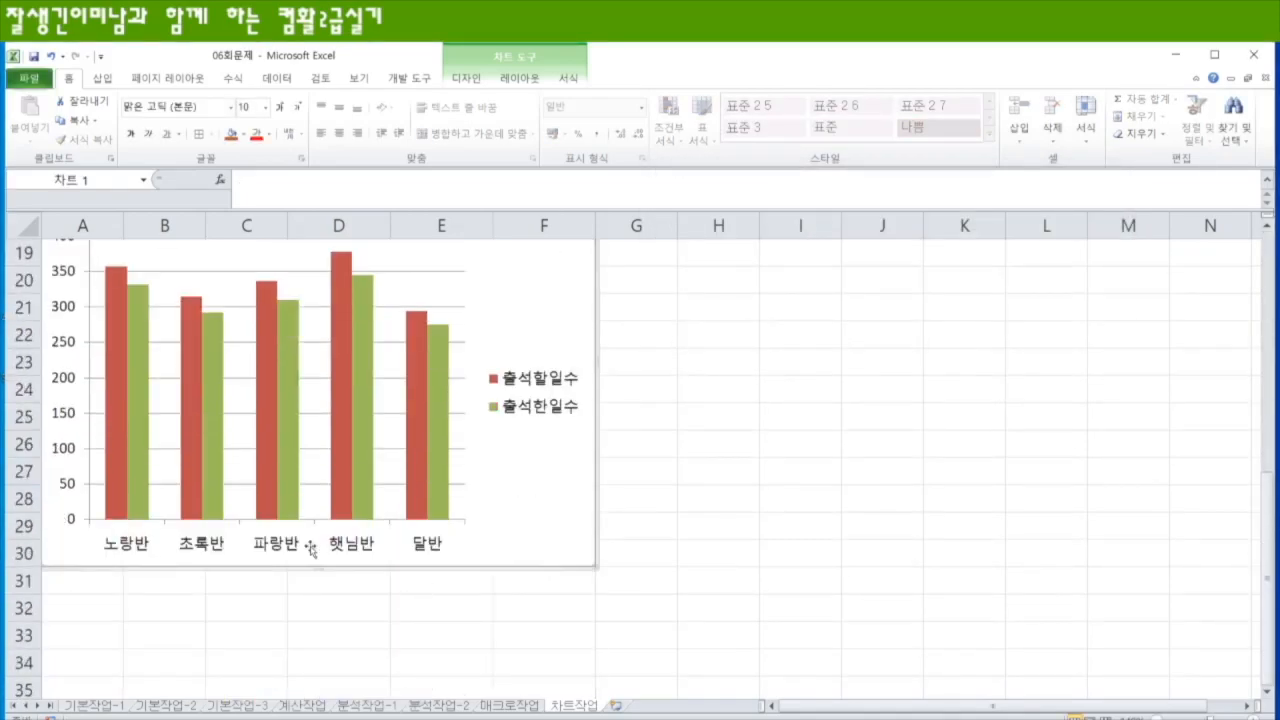
- Format the chart title in 궁서체, size 14, without bold and with an underline
scroll(551, 640, up, 2)
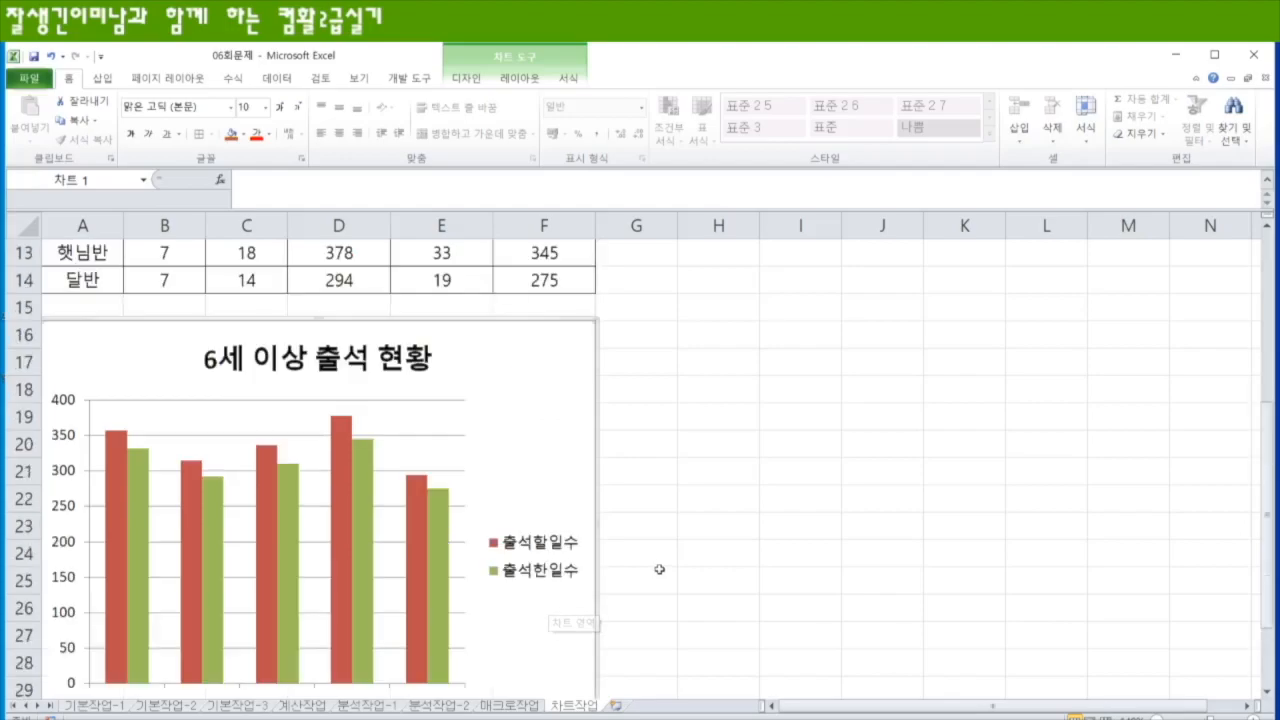
scroll(660, 569, up, 2)
scroll(660, 585, down, 3)
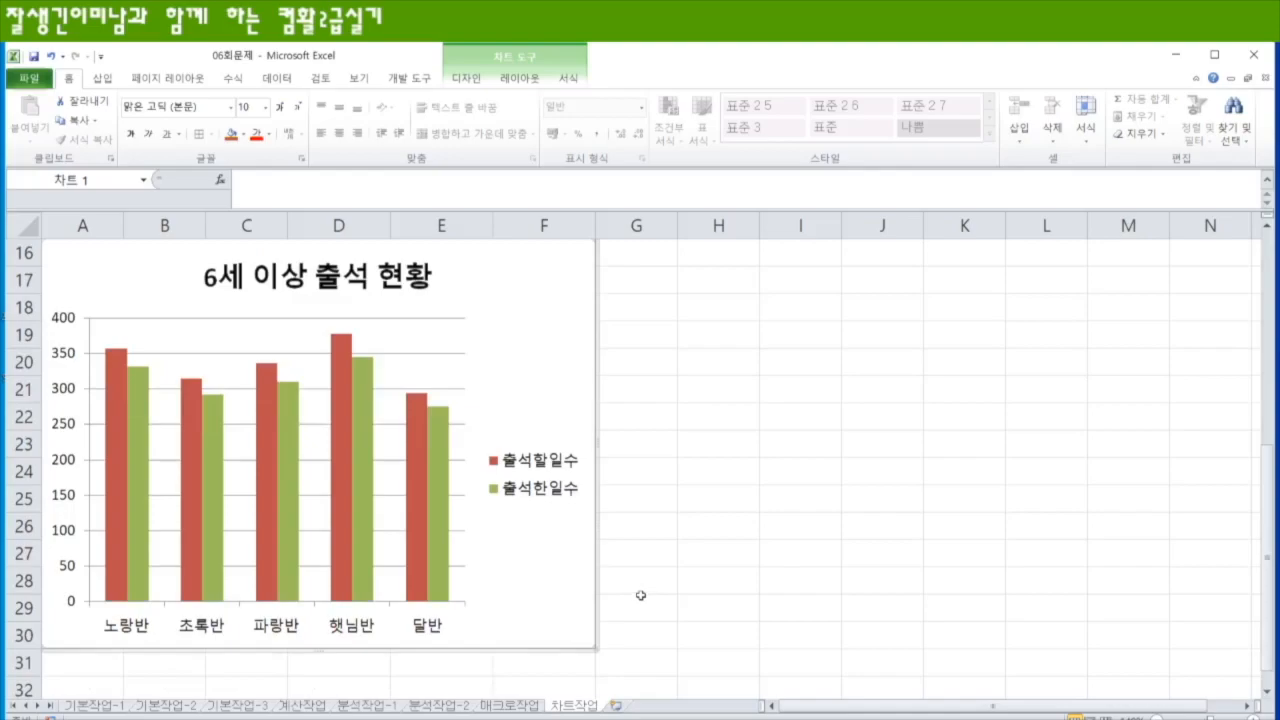
scroll(625, 612, up, 1)
scroll(625, 612, up, 2)
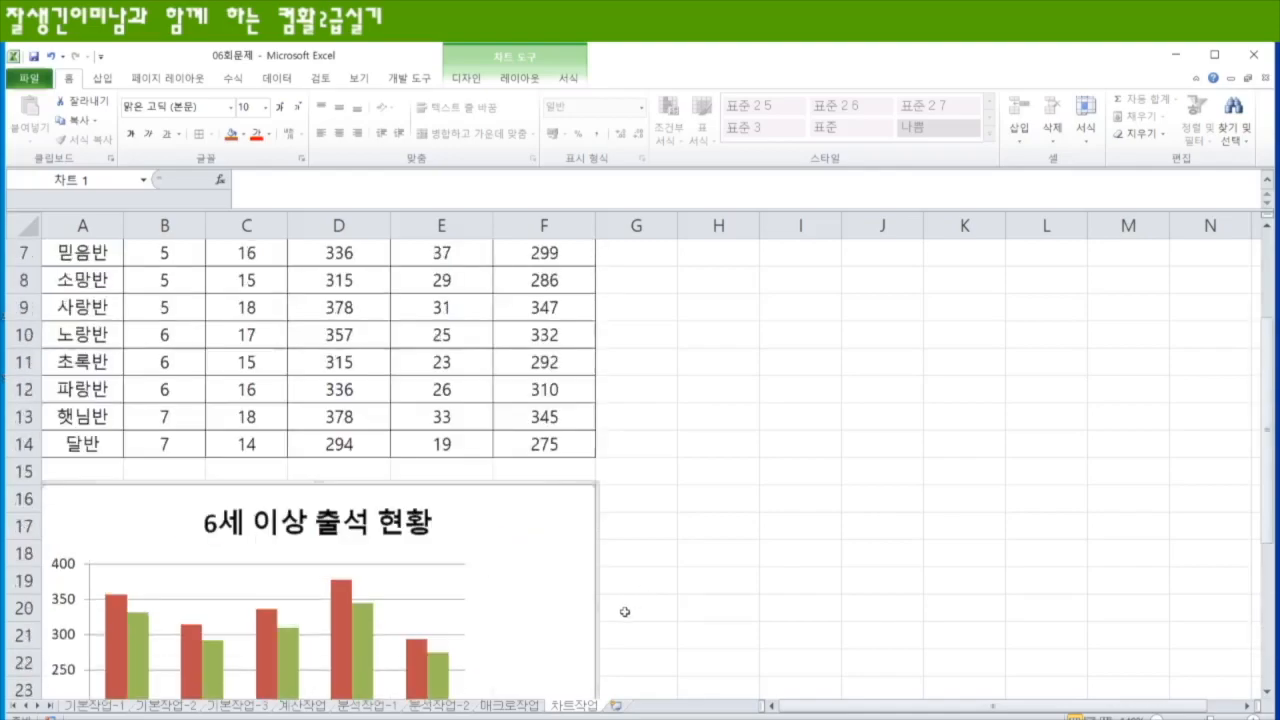
click(365, 530)
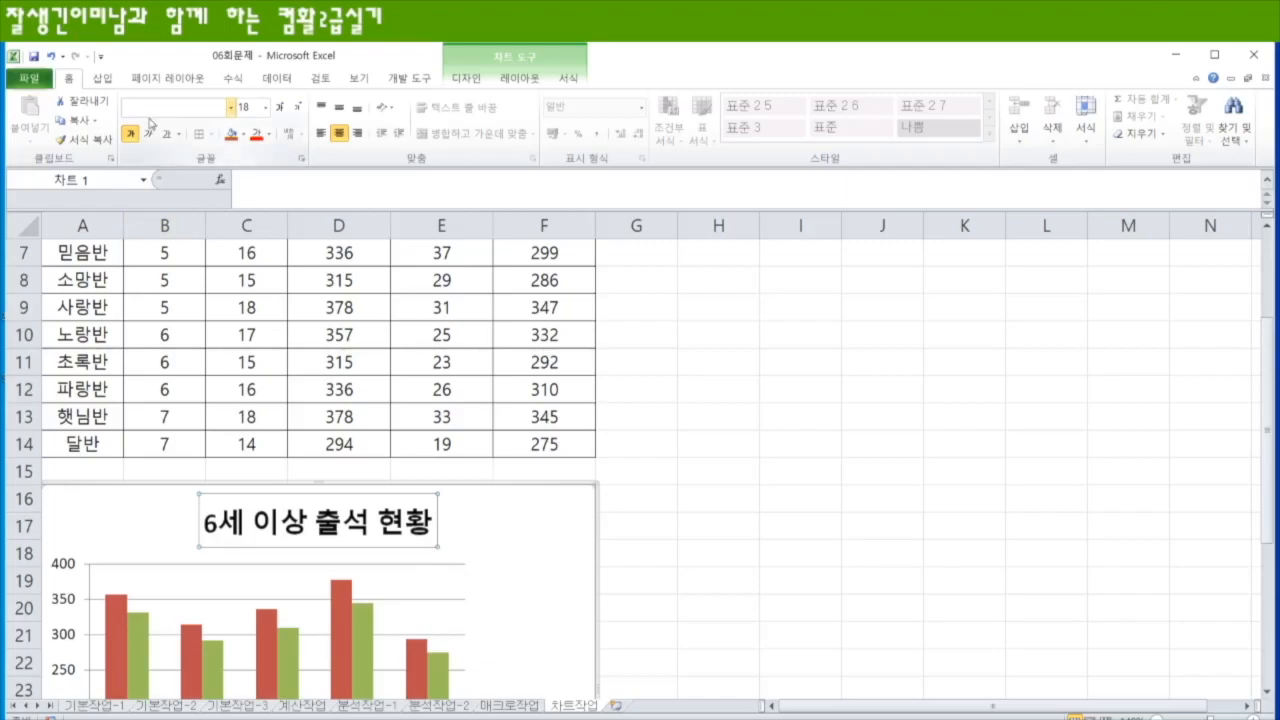
text(궁서체)
key(Tab)
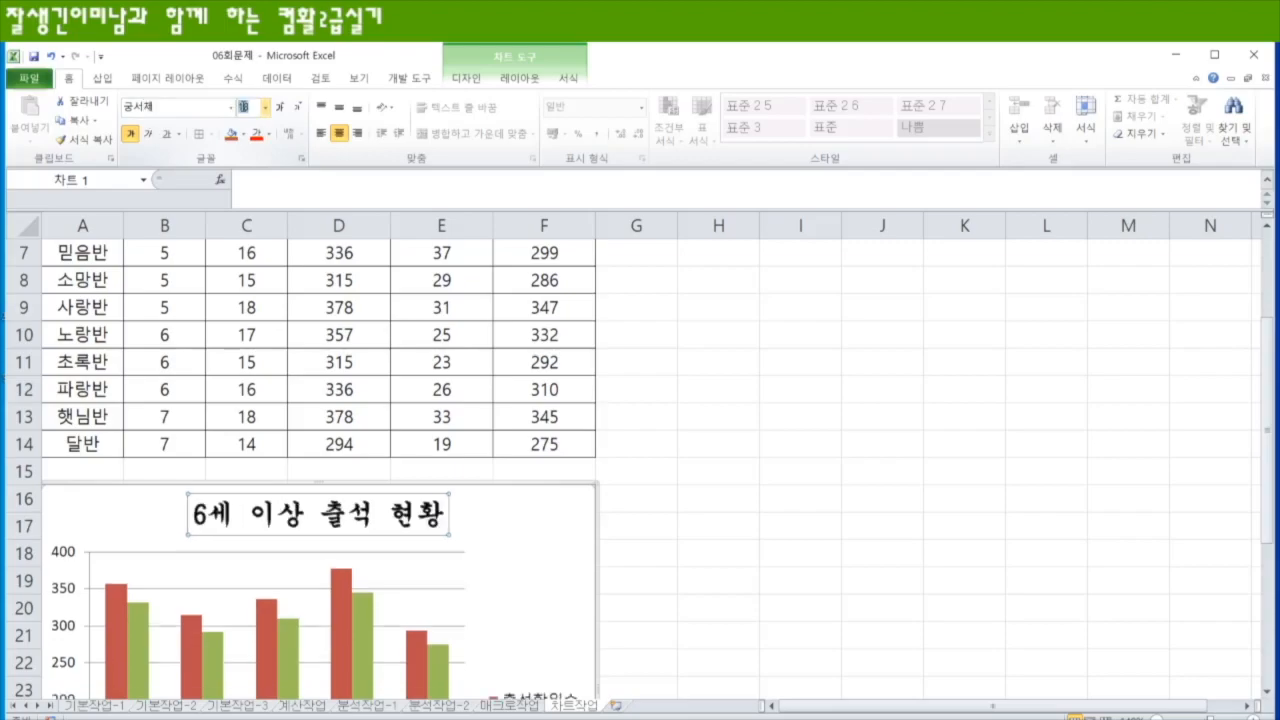
text(14)
key(Return)
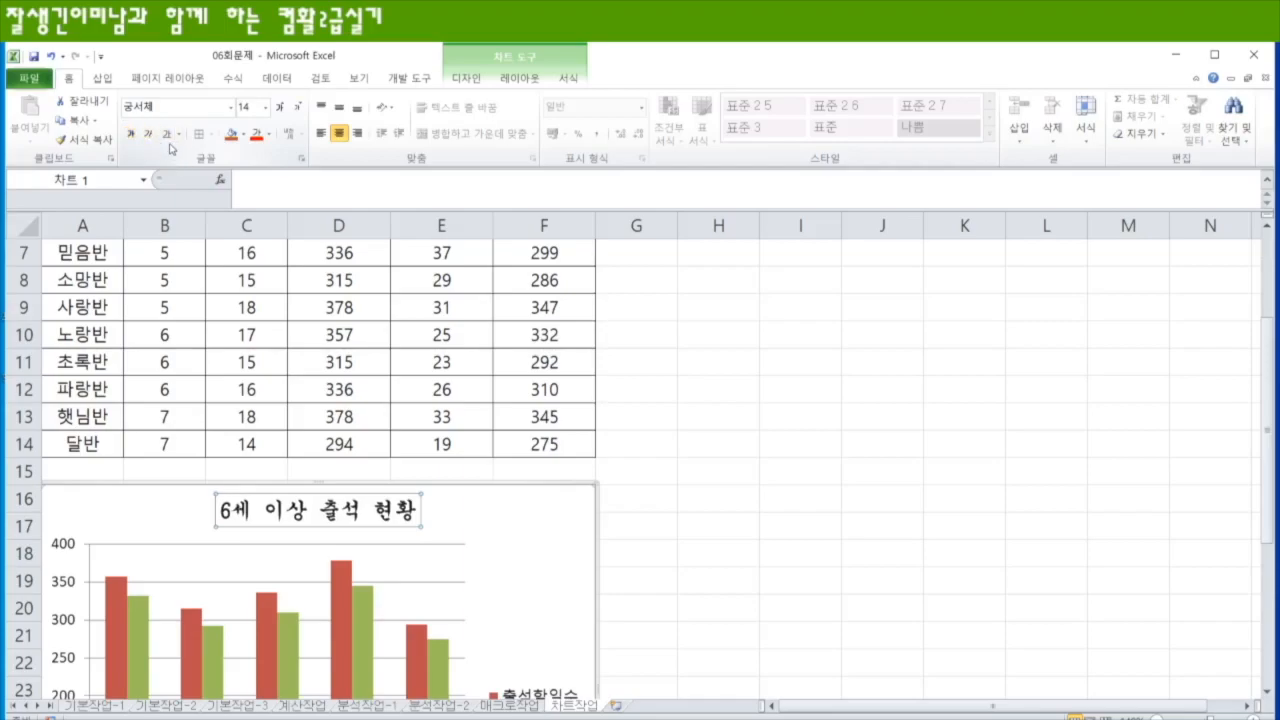
click(167, 134)
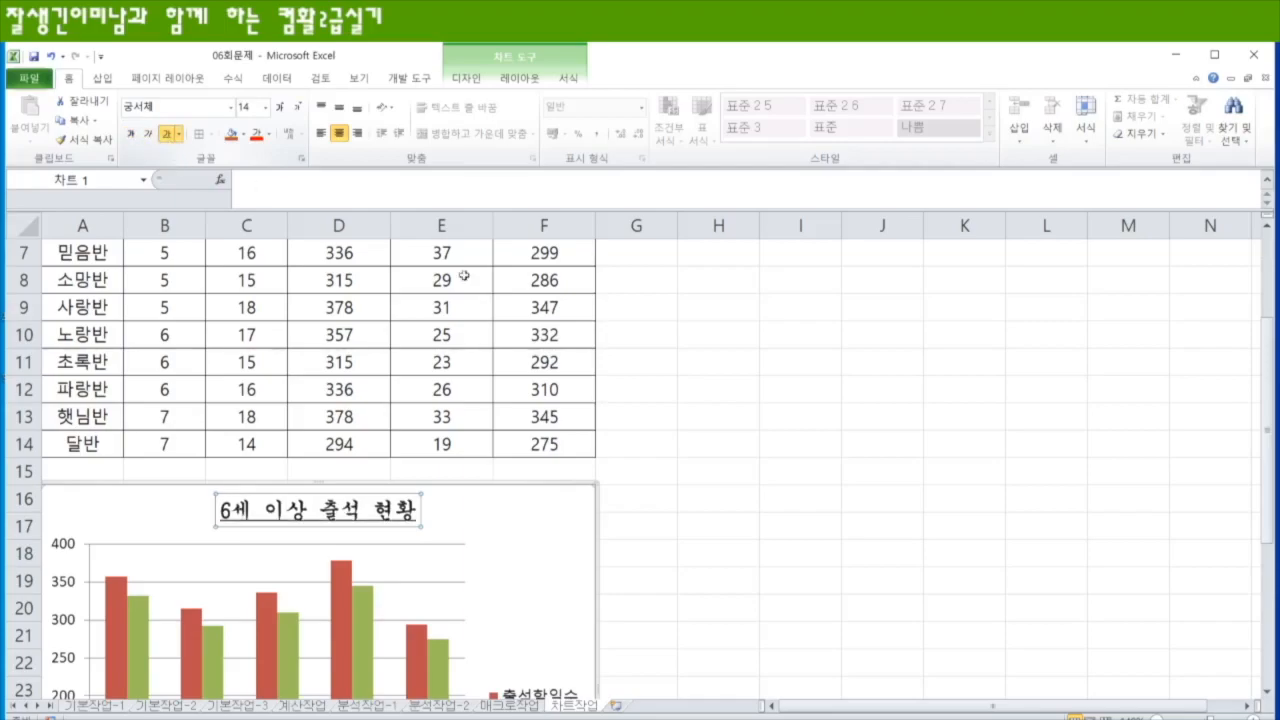
click(690, 459)
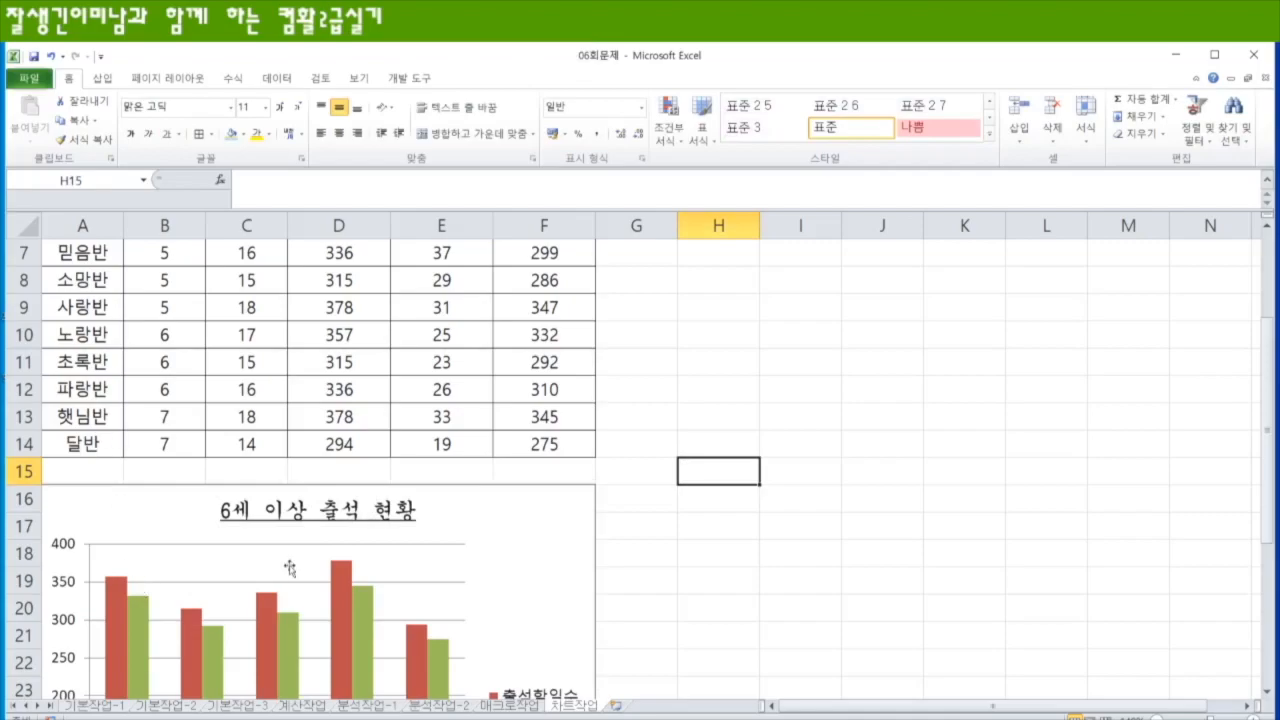
scroll(616, 538, down, 3)
scroll(634, 531, up, 2)
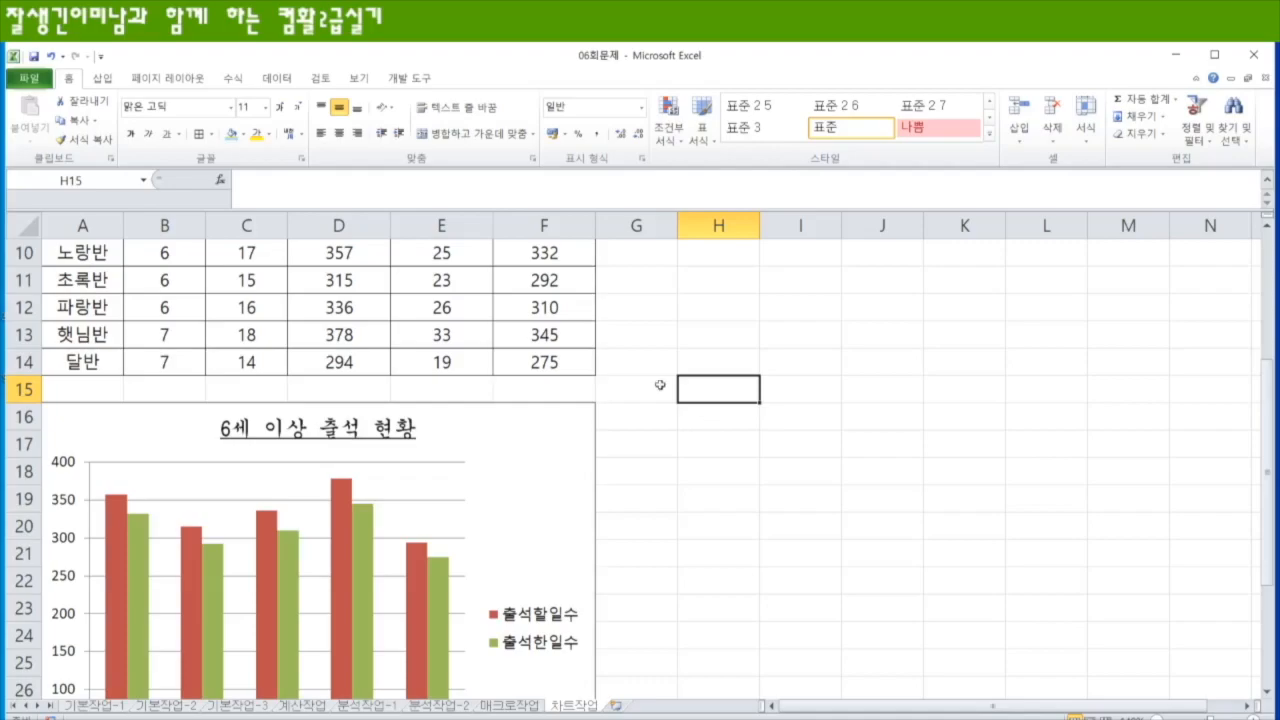
scroll(506, 600, down, 3)
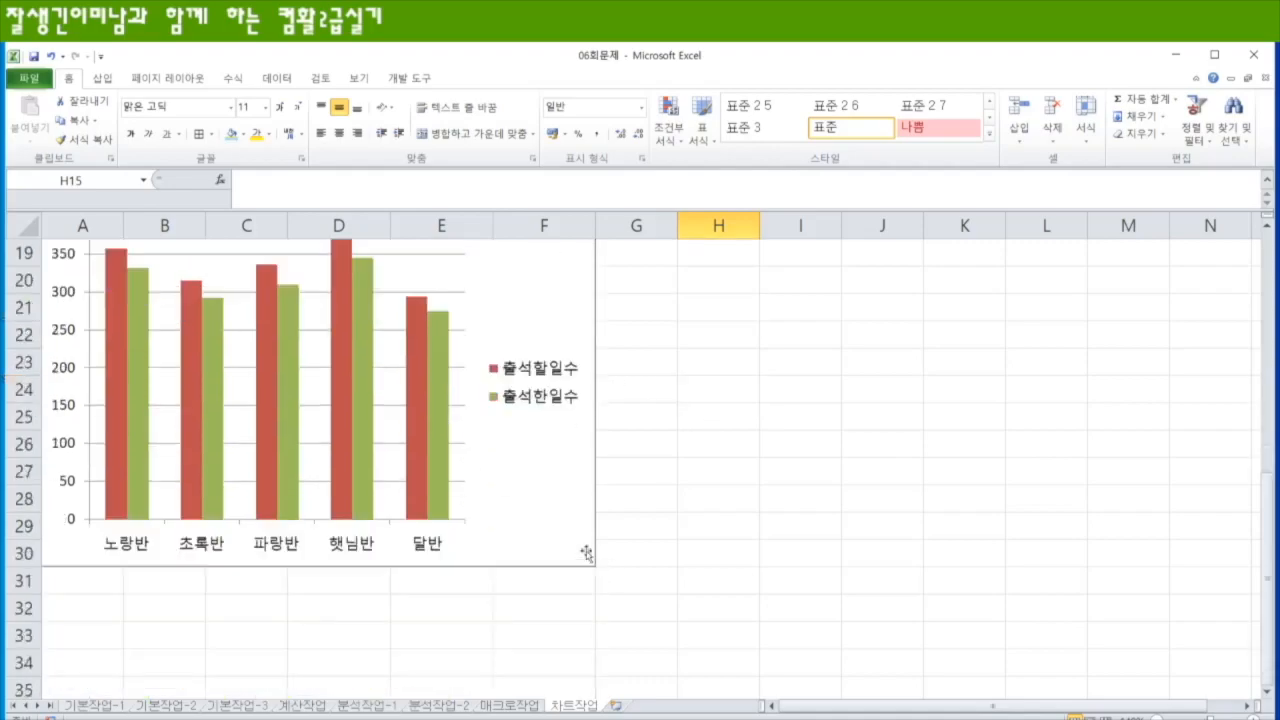
click(440, 444)
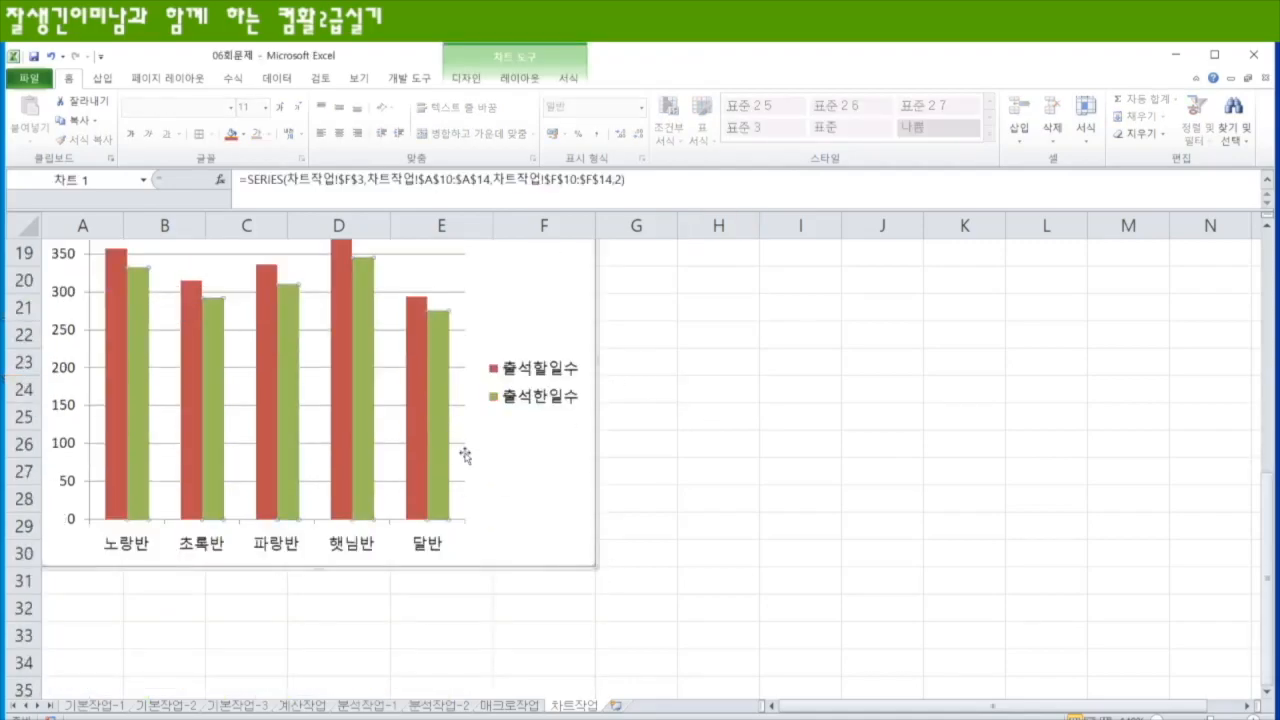
key(ctrl+1)
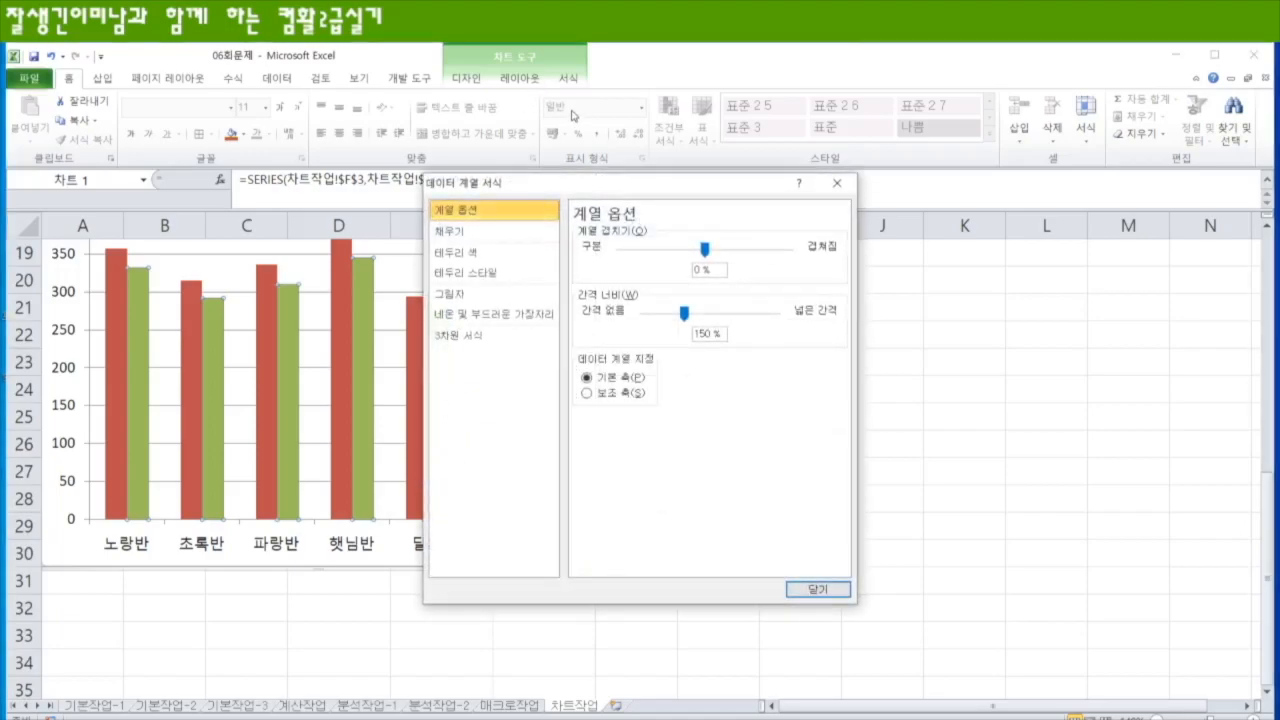
click(838, 183)
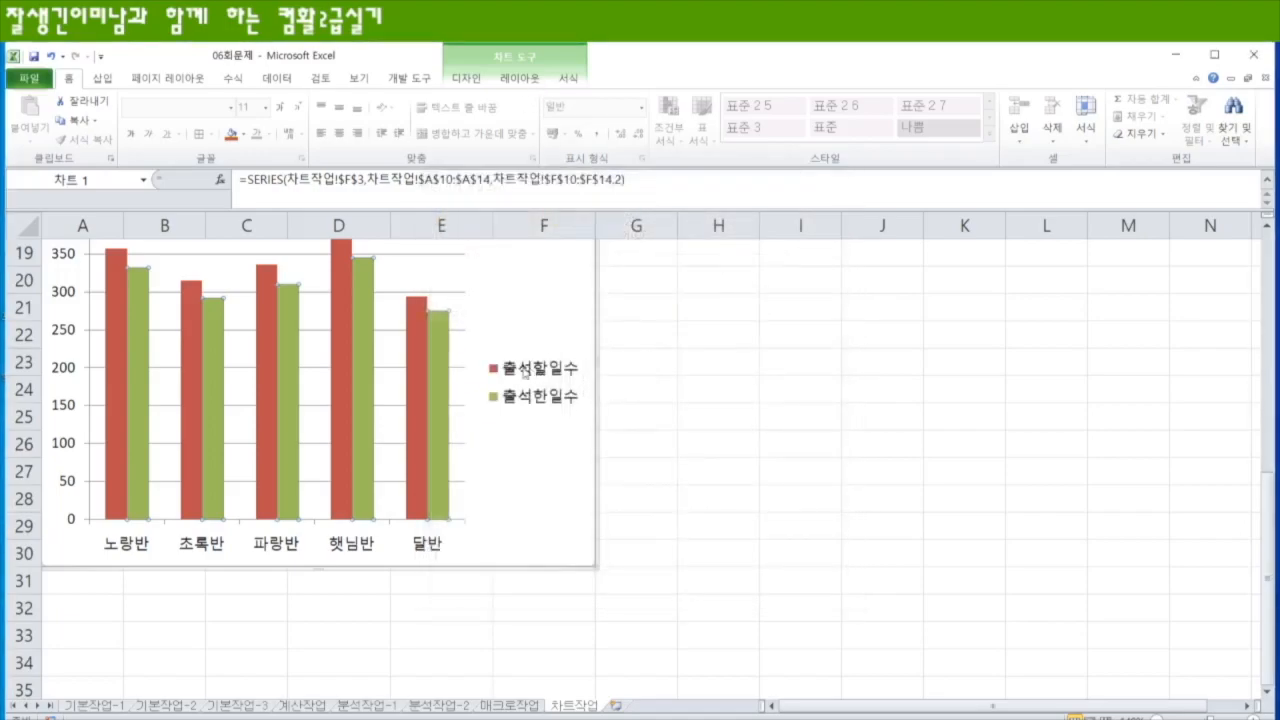
- Set the series overlap of the chart's columns to 50% and the gap width to 100%
right_click(445, 385)
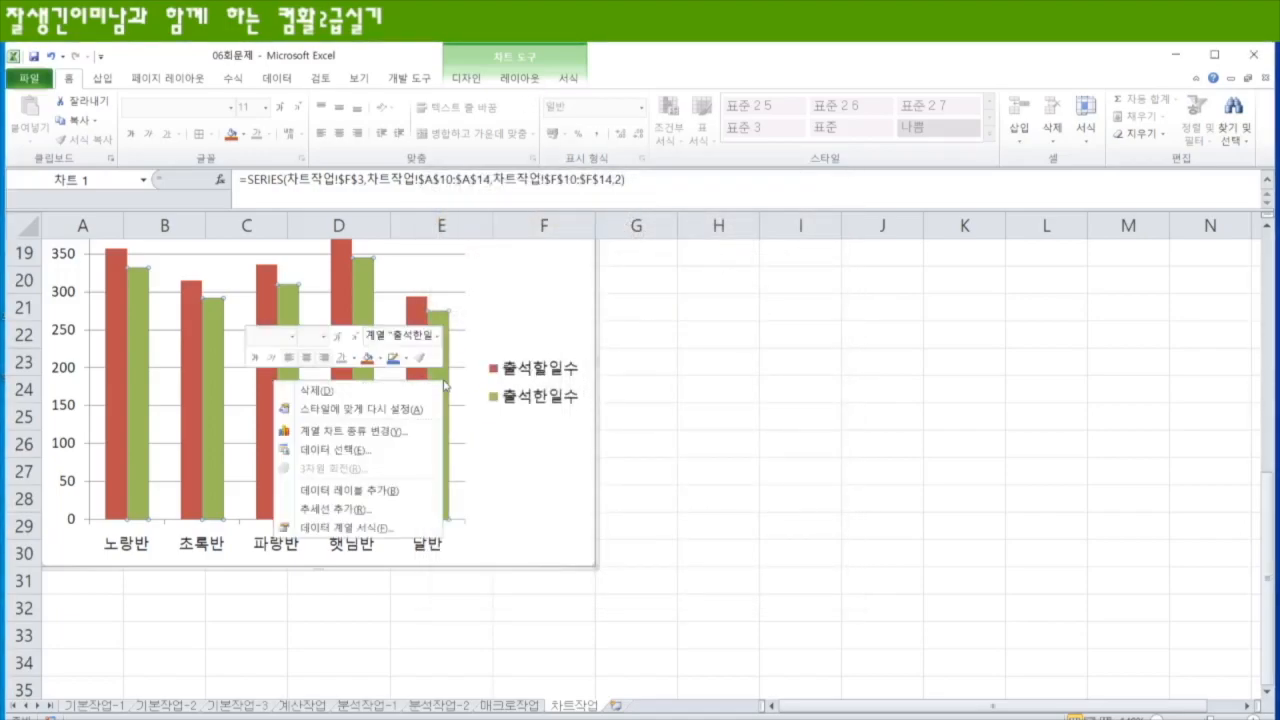
click(369, 529)
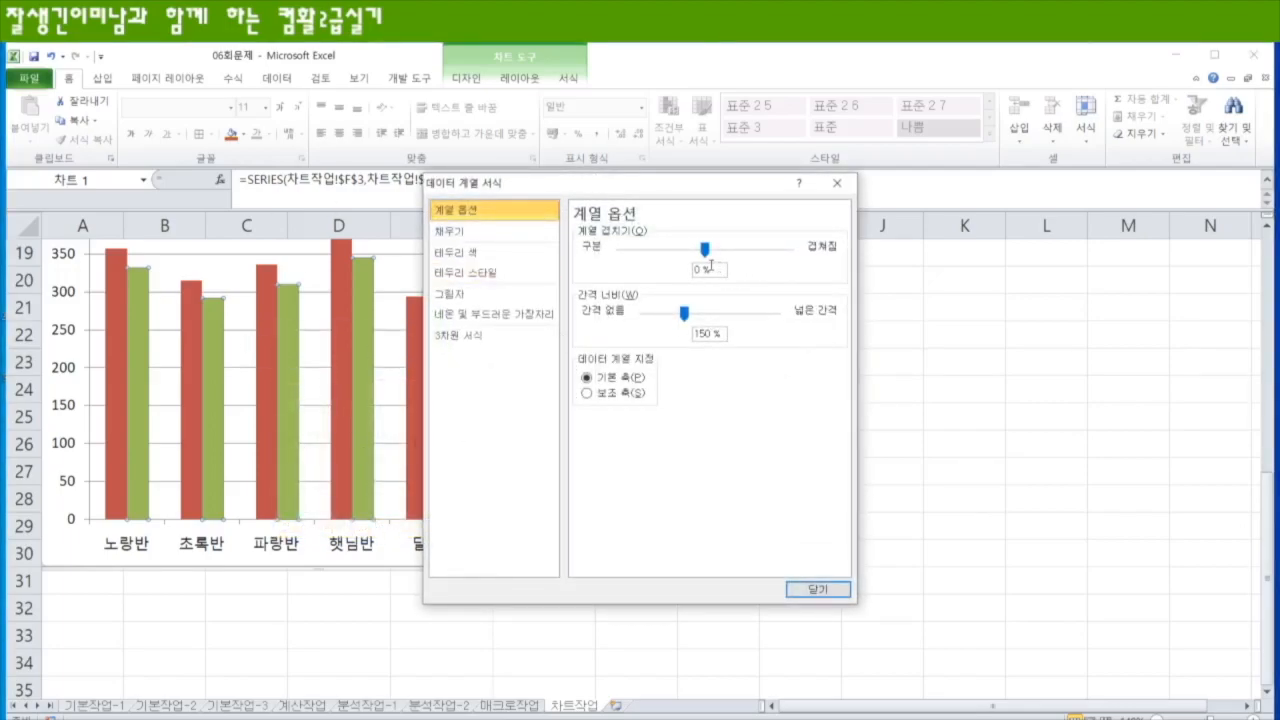
double_click(698, 270)
text(50)
double_click(712, 334)
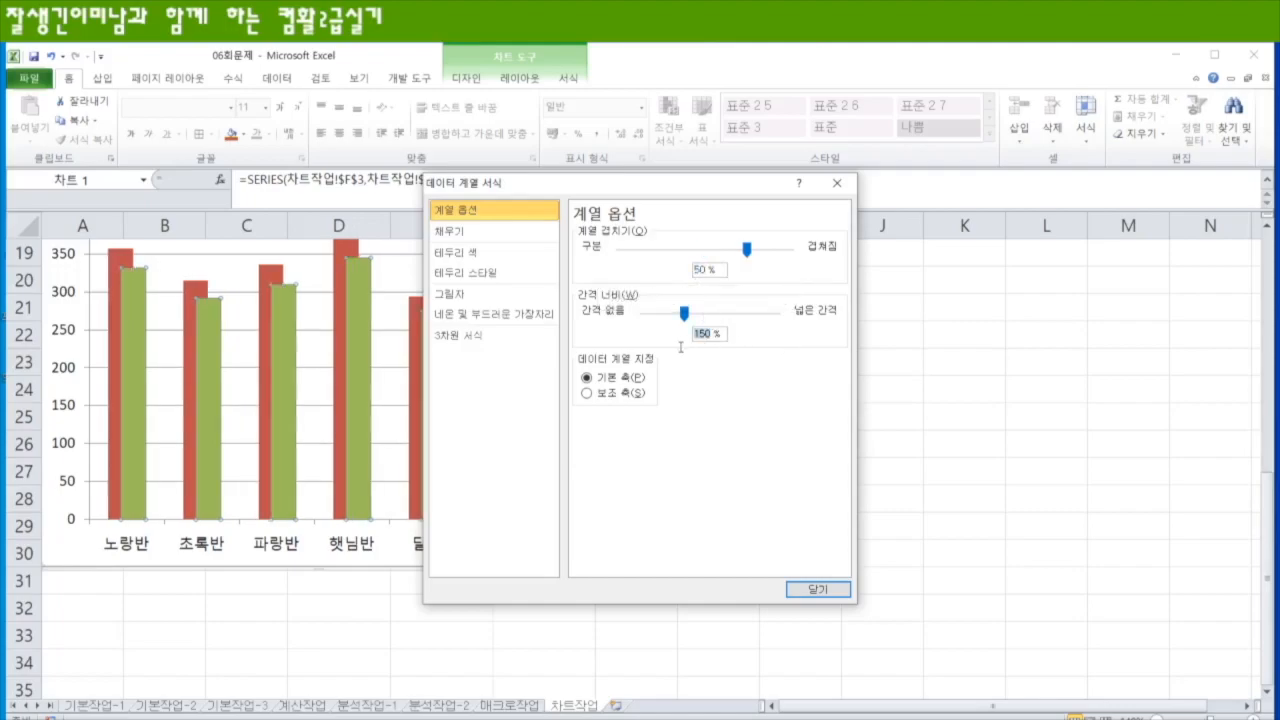
text(100)
click(818, 589)
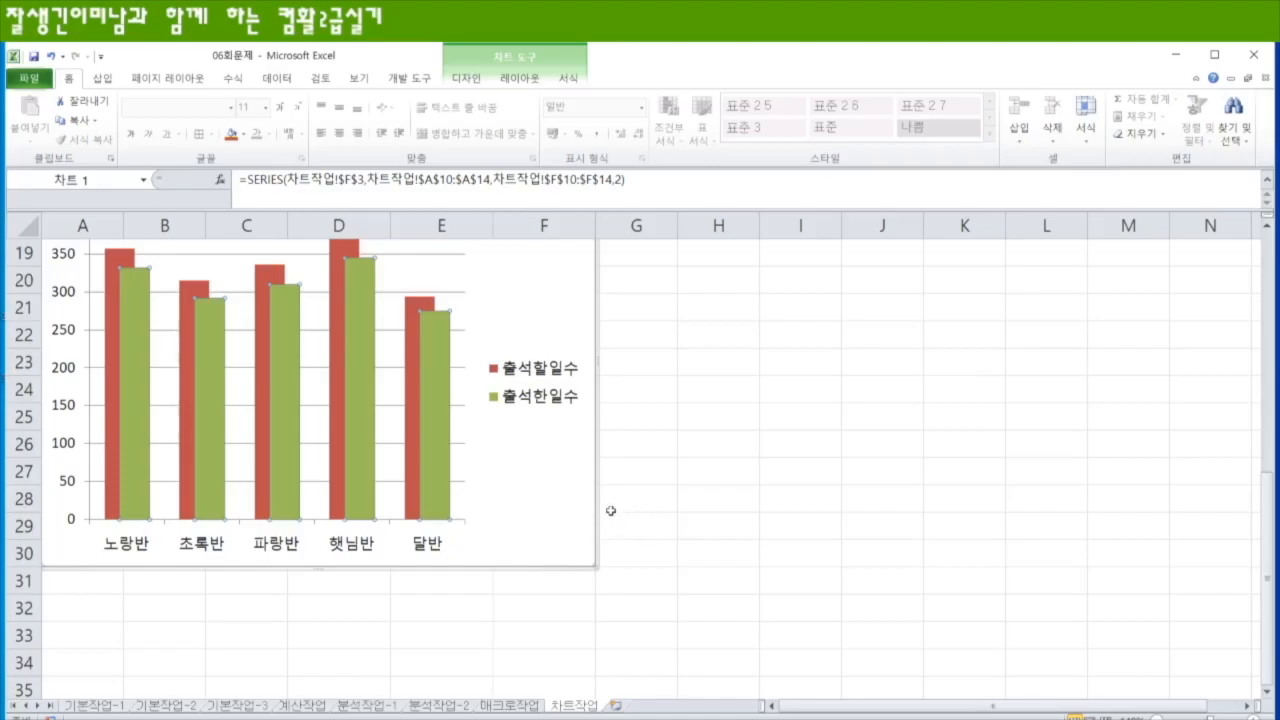
- Set a fixed major unit of 100 on the chart's vertical axis
click(66, 447)
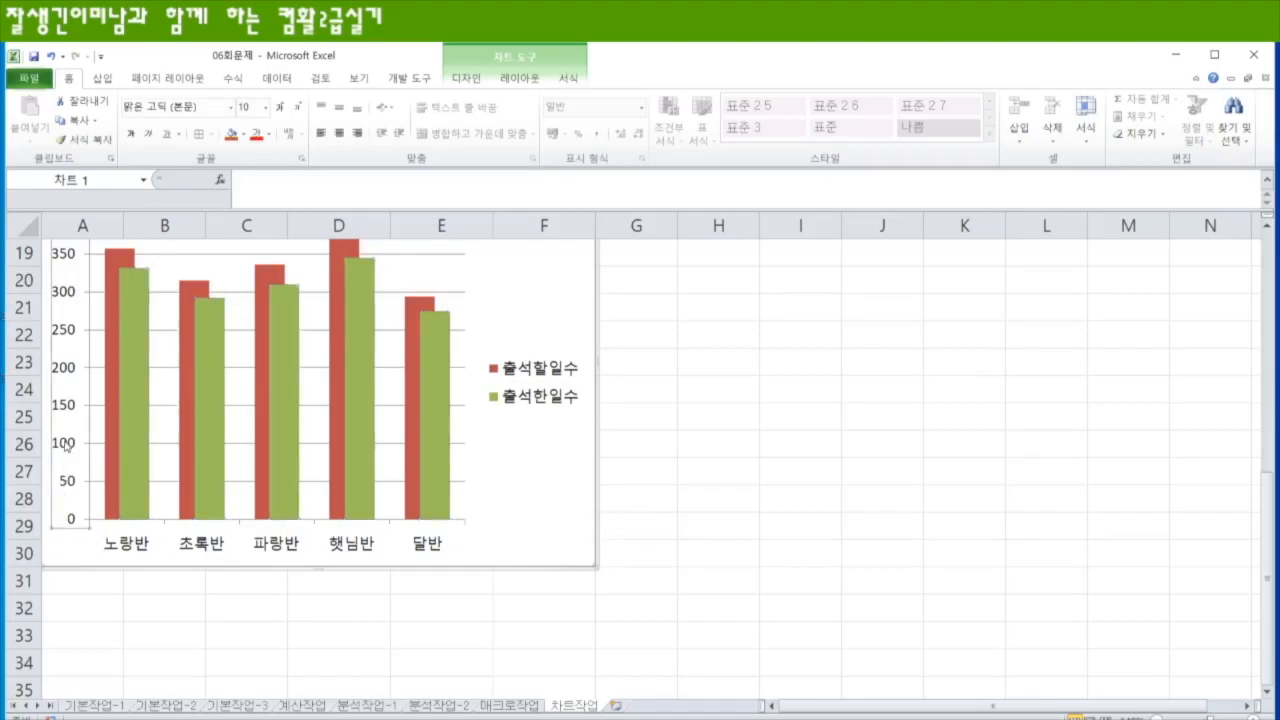
double_click(66, 447)
click(694, 269)
key(Tab)
text(10)
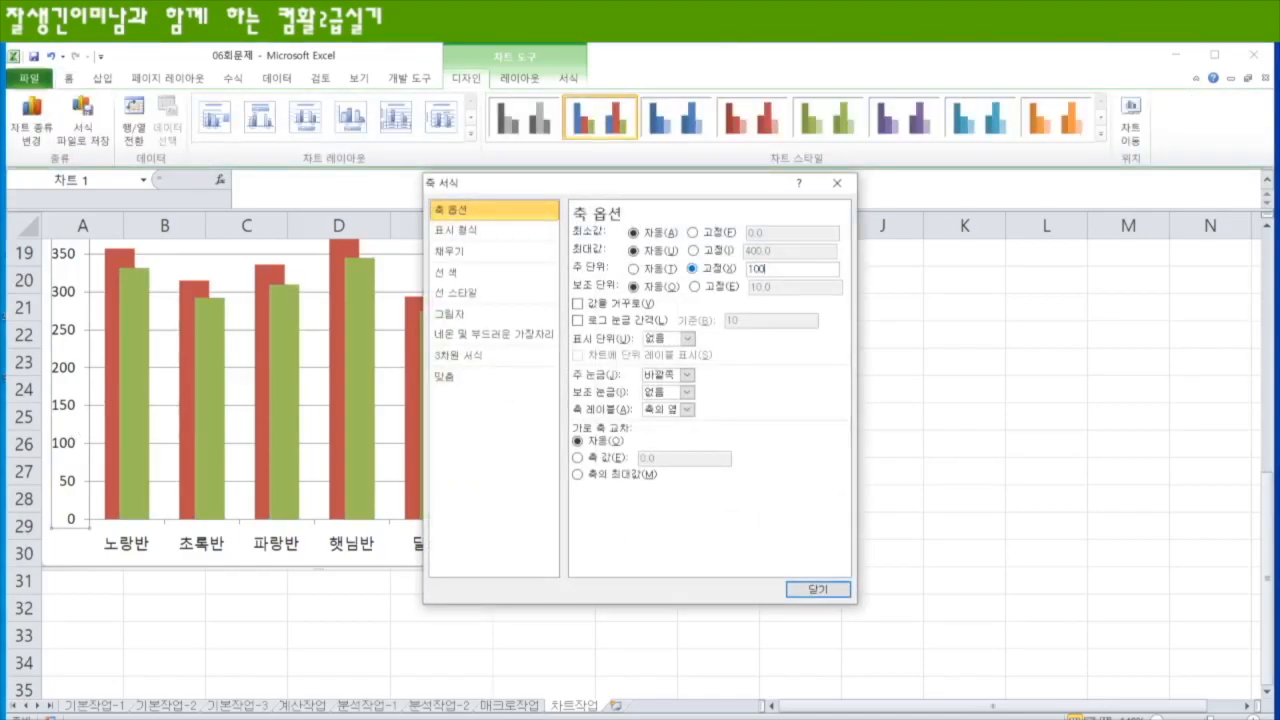
key(Return)
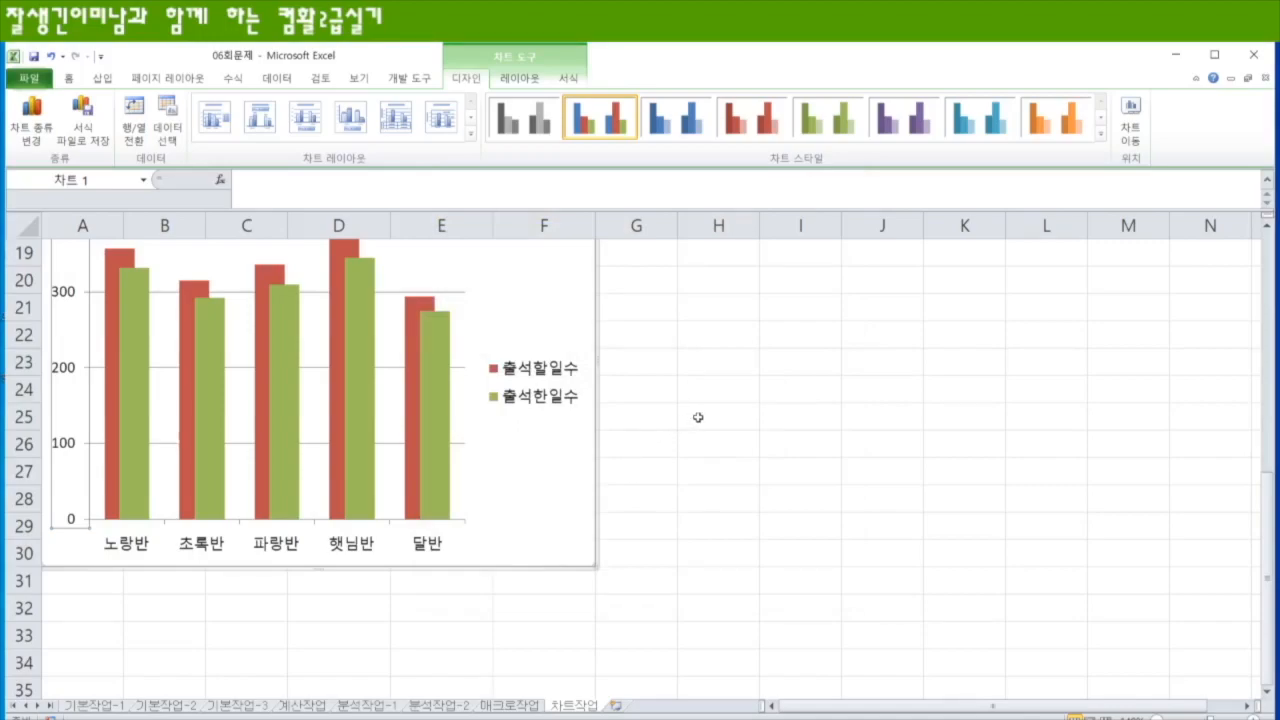
scroll(588, 500, up, 1)
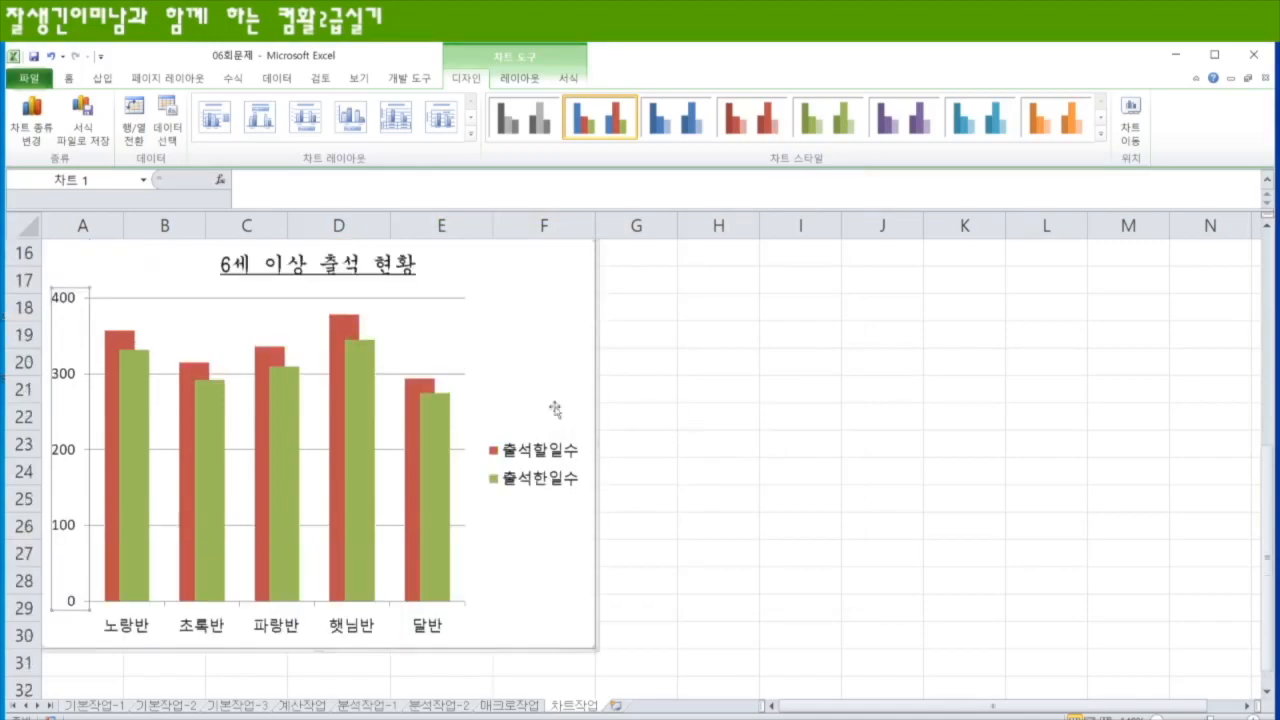
right_click(561, 308)
key(Escape)
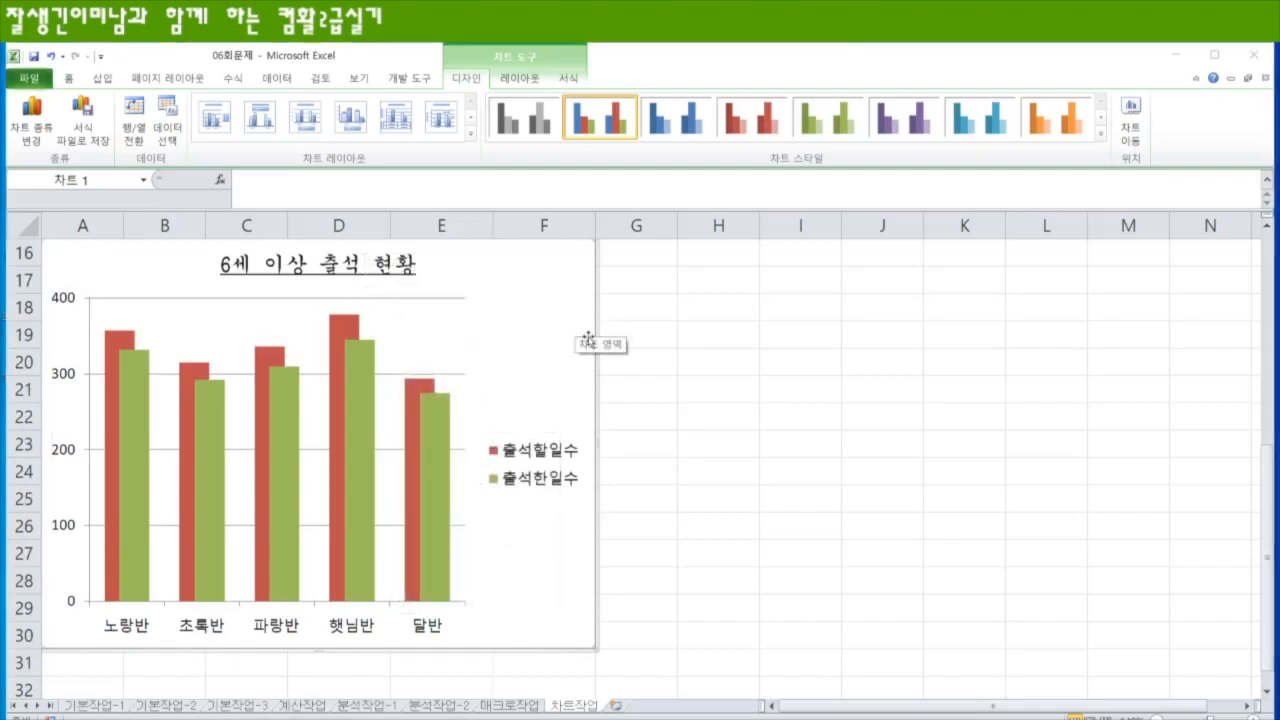
double_click(583, 338)
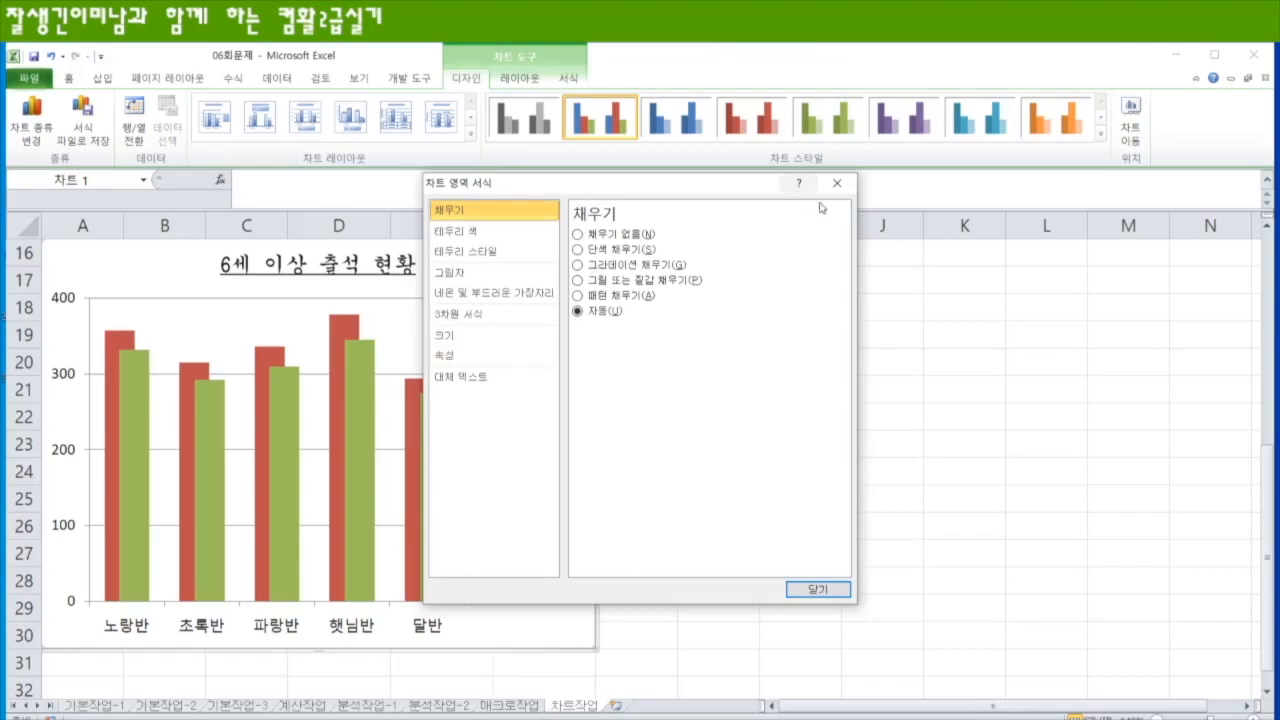
click(838, 188)
- Give the chart area a 2 pt border with rounded corners
right_click(560, 314)
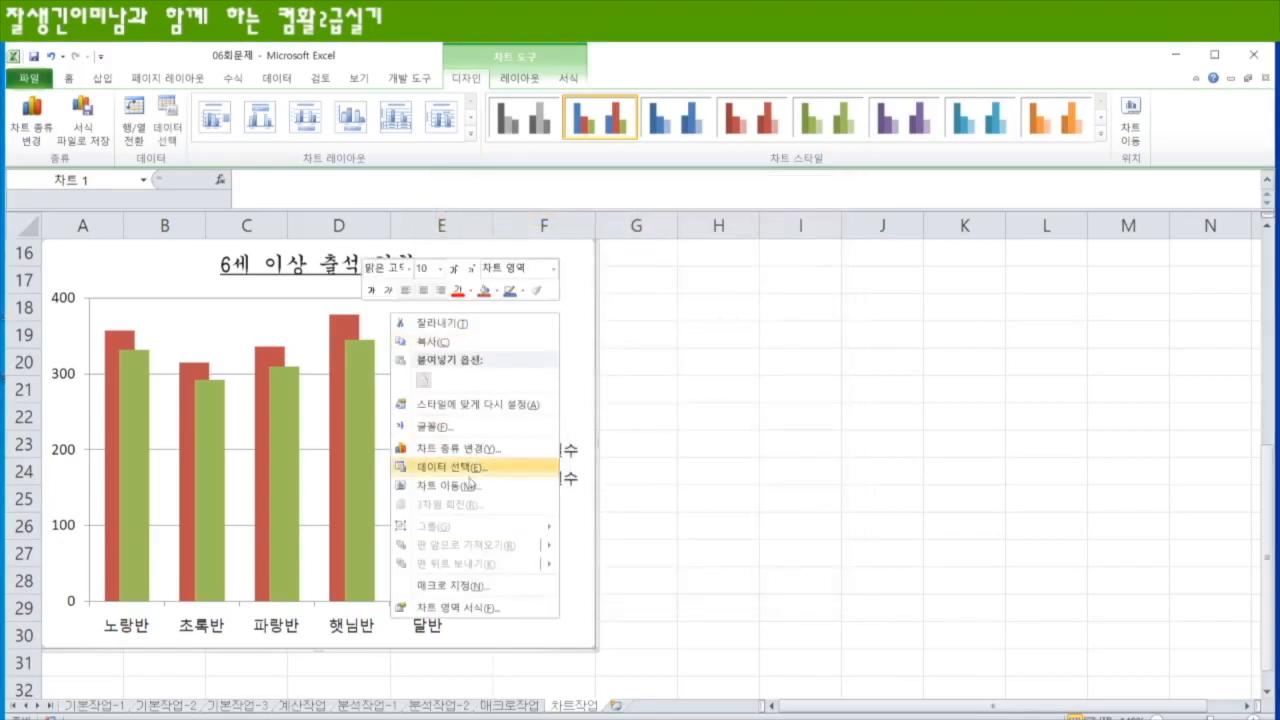
click(479, 607)
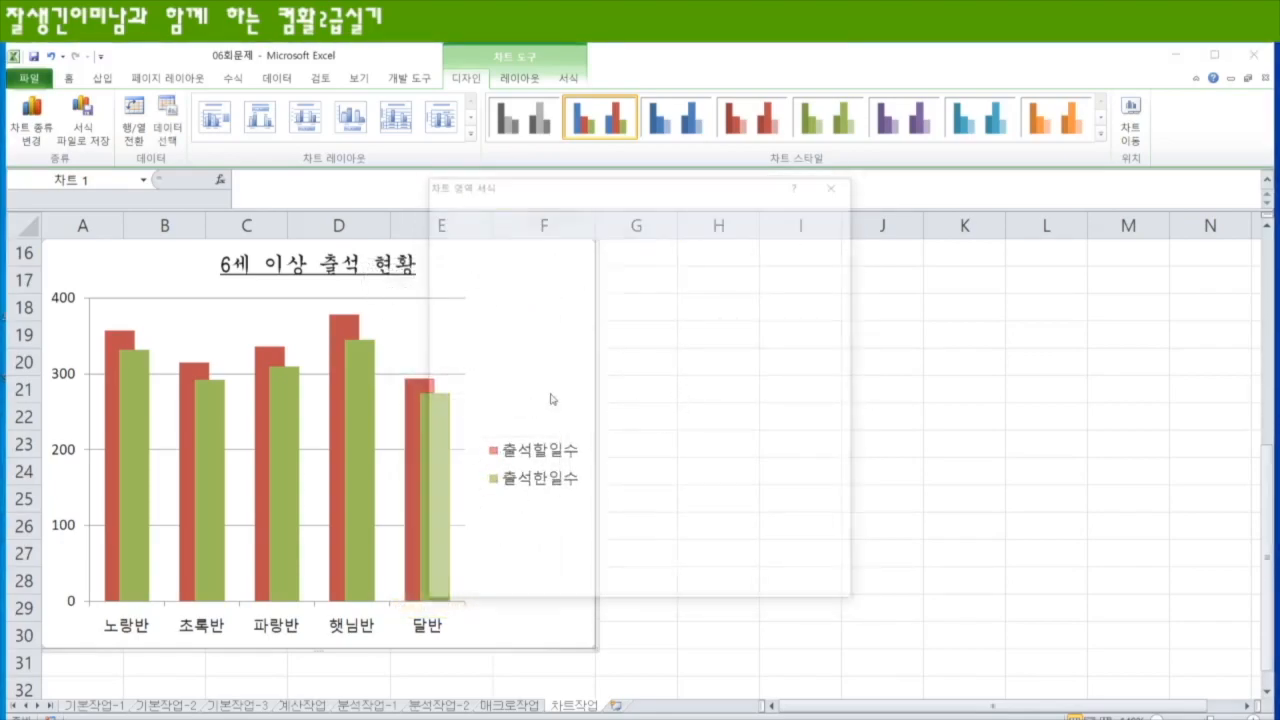
click(478, 251)
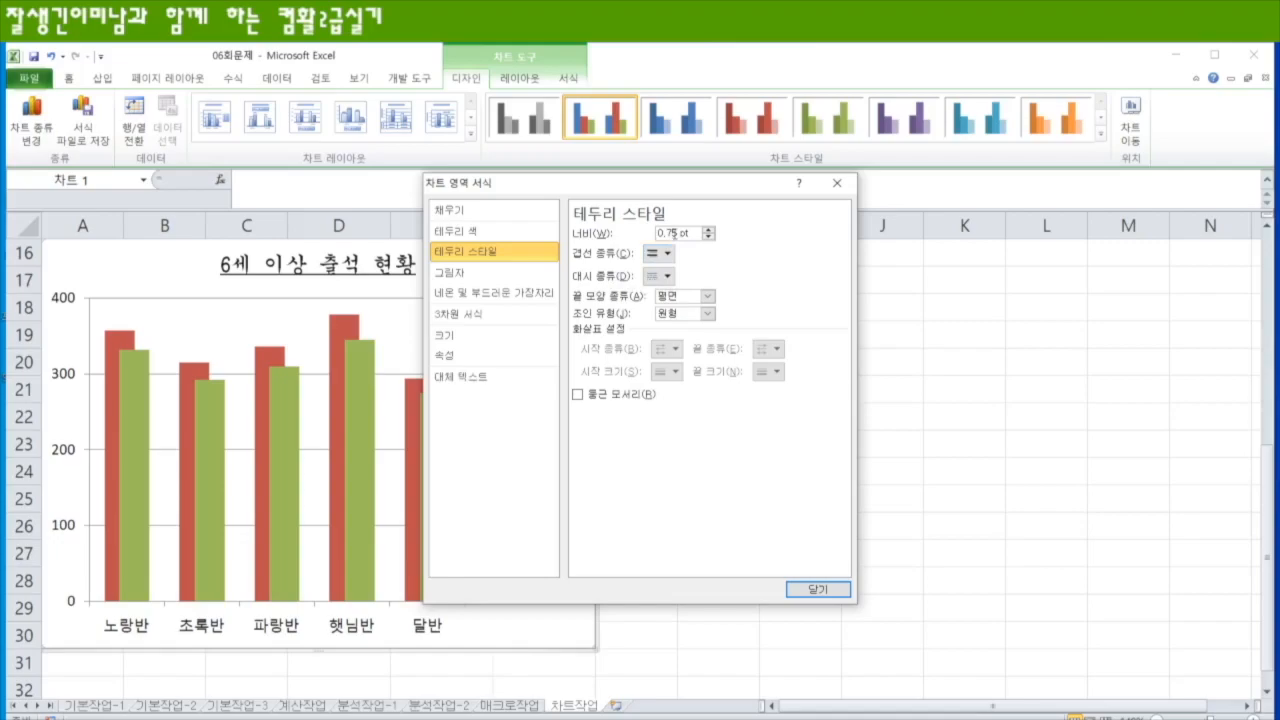
drag(675, 236, 638, 243)
text(2)
key(Tab)
click(578, 395)
click(812, 589)
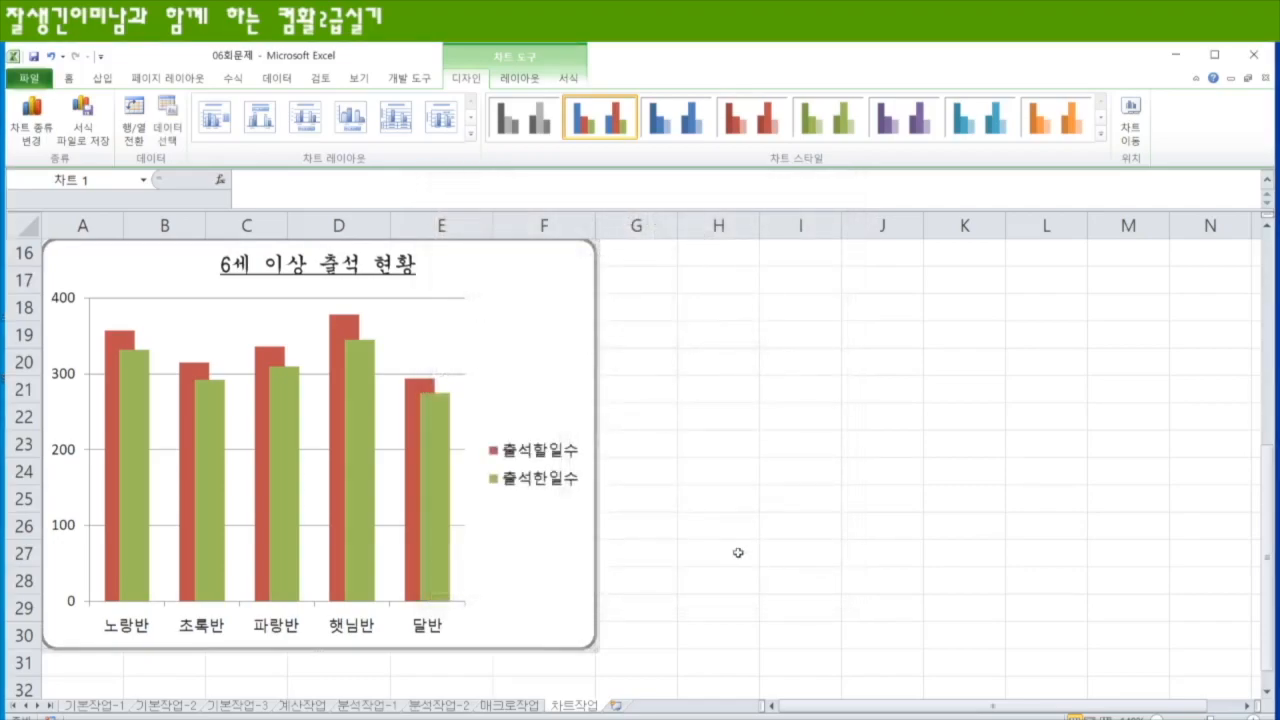
click(739, 553)
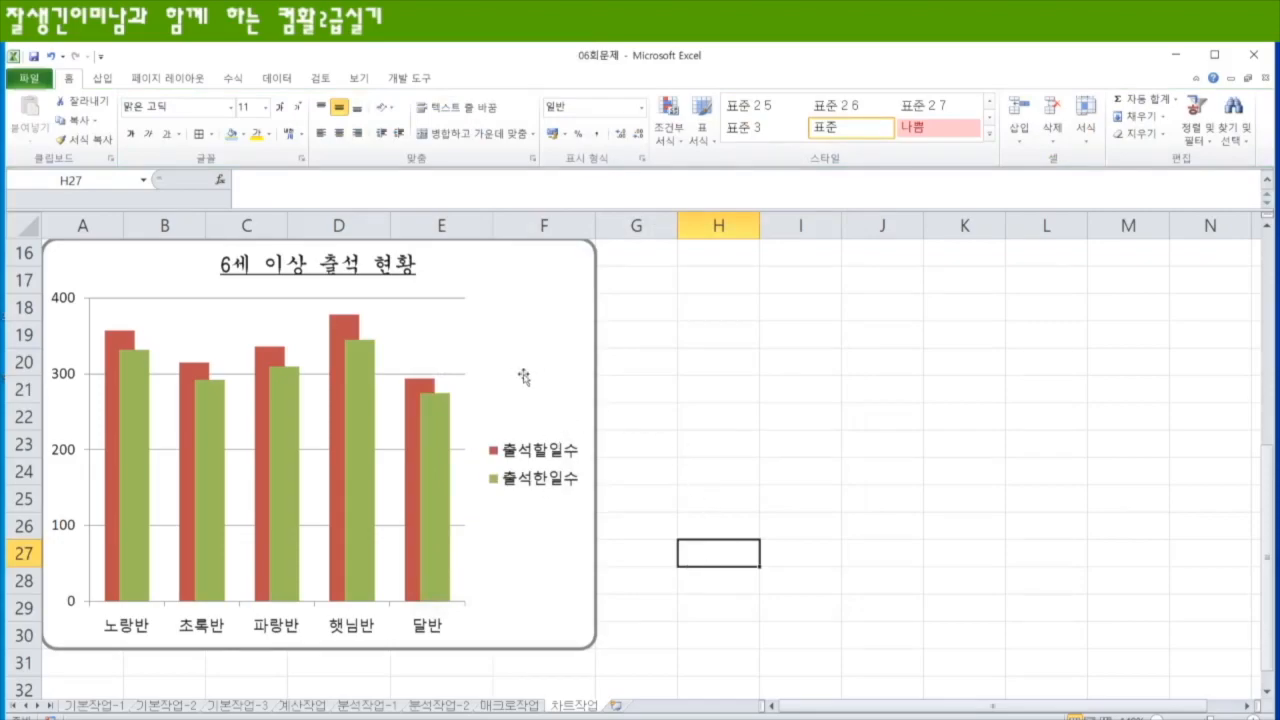
- Place the chart's legend below the plot area and deselect the chart
click(559, 457)
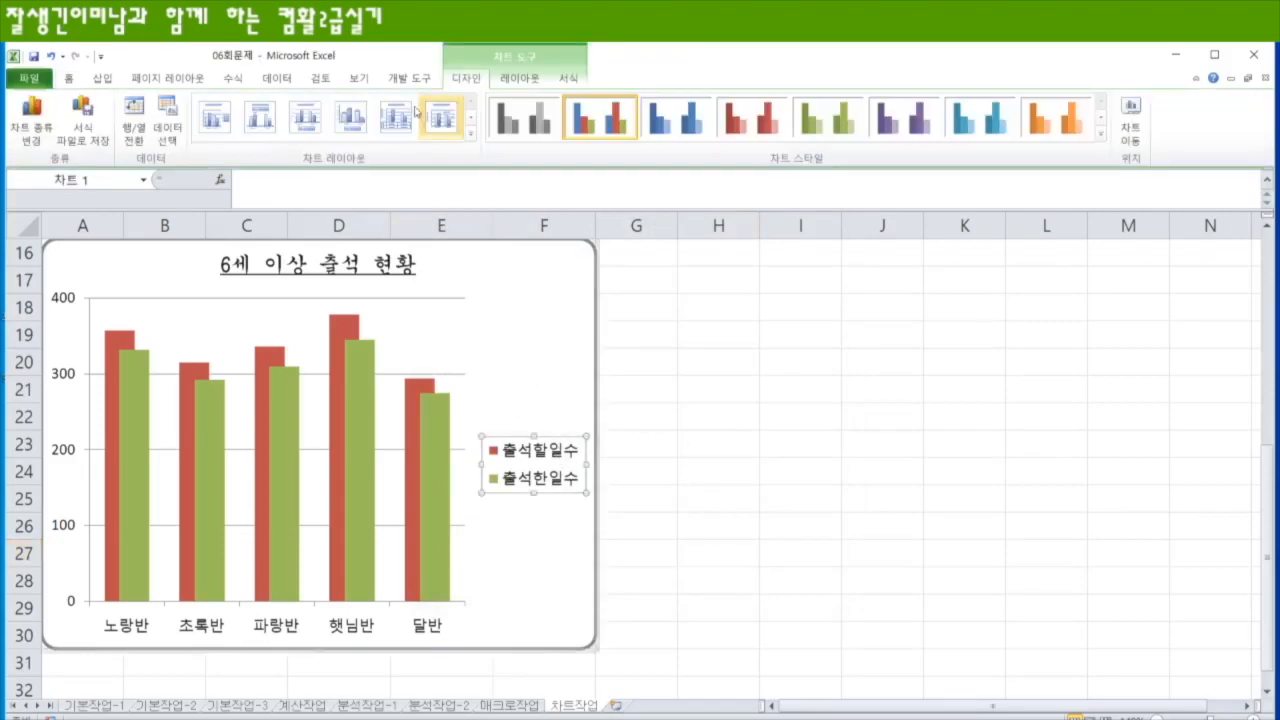
click(519, 78)
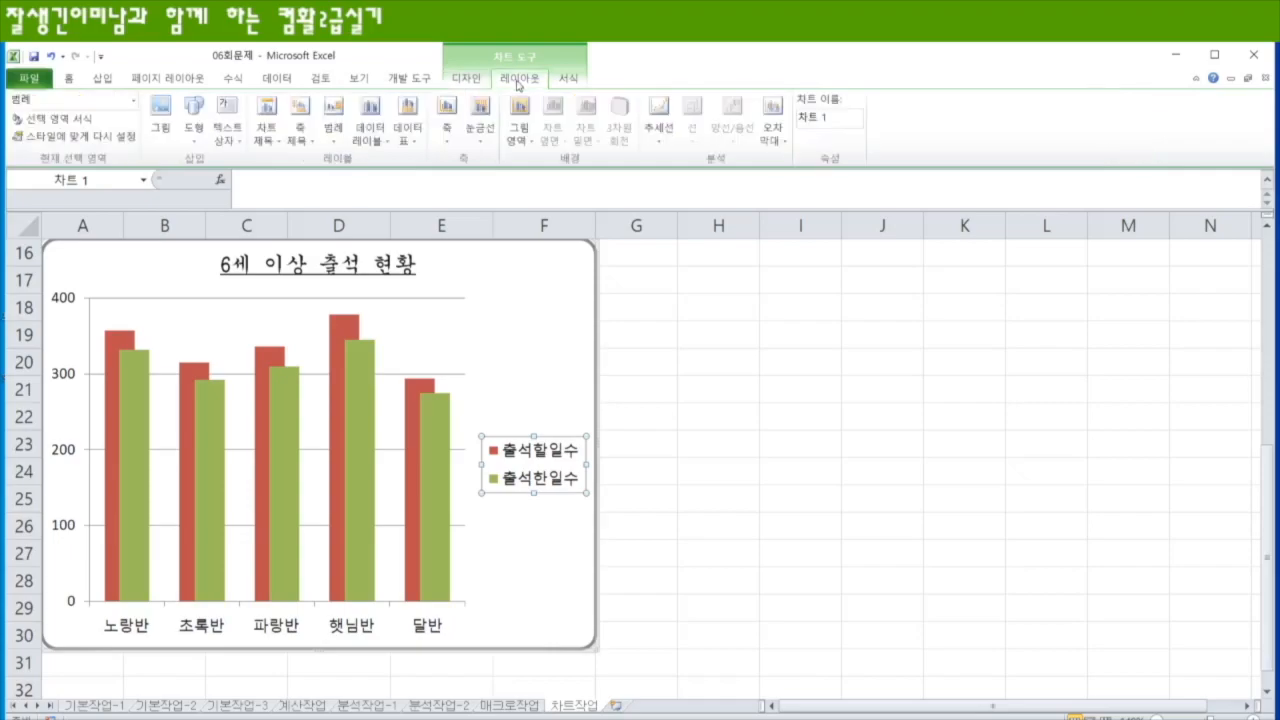
click(334, 140)
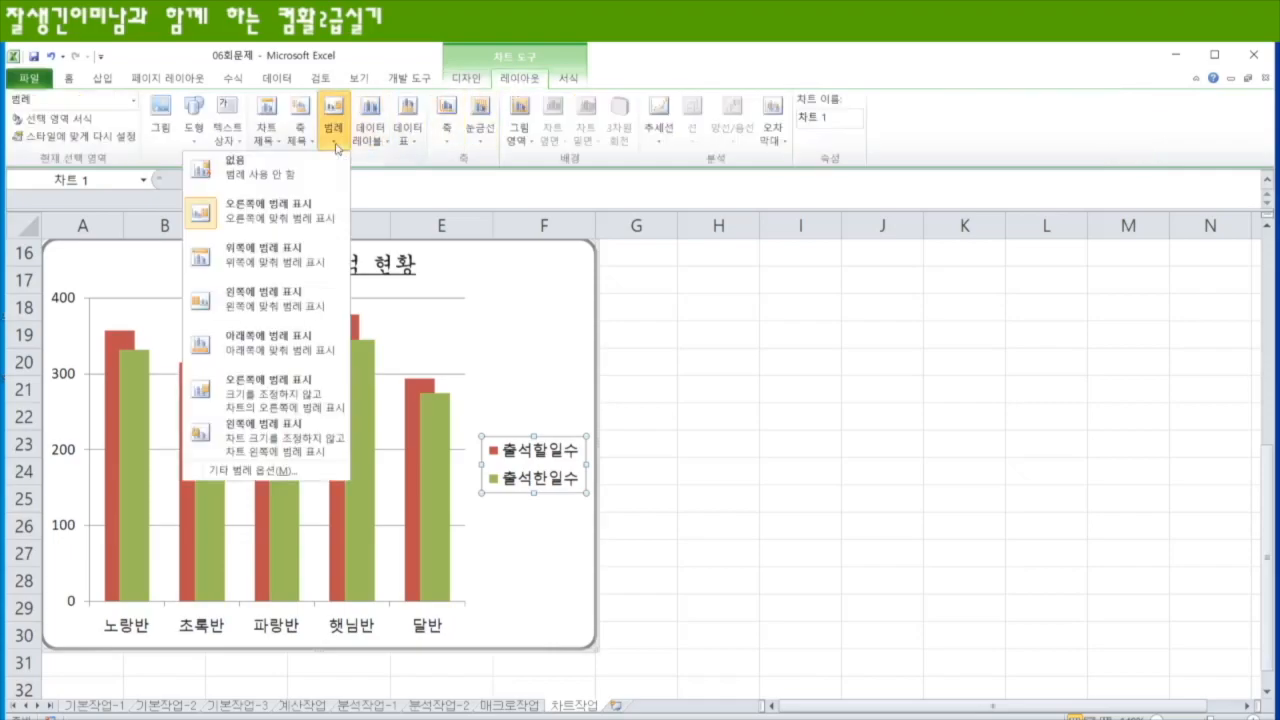
click(274, 349)
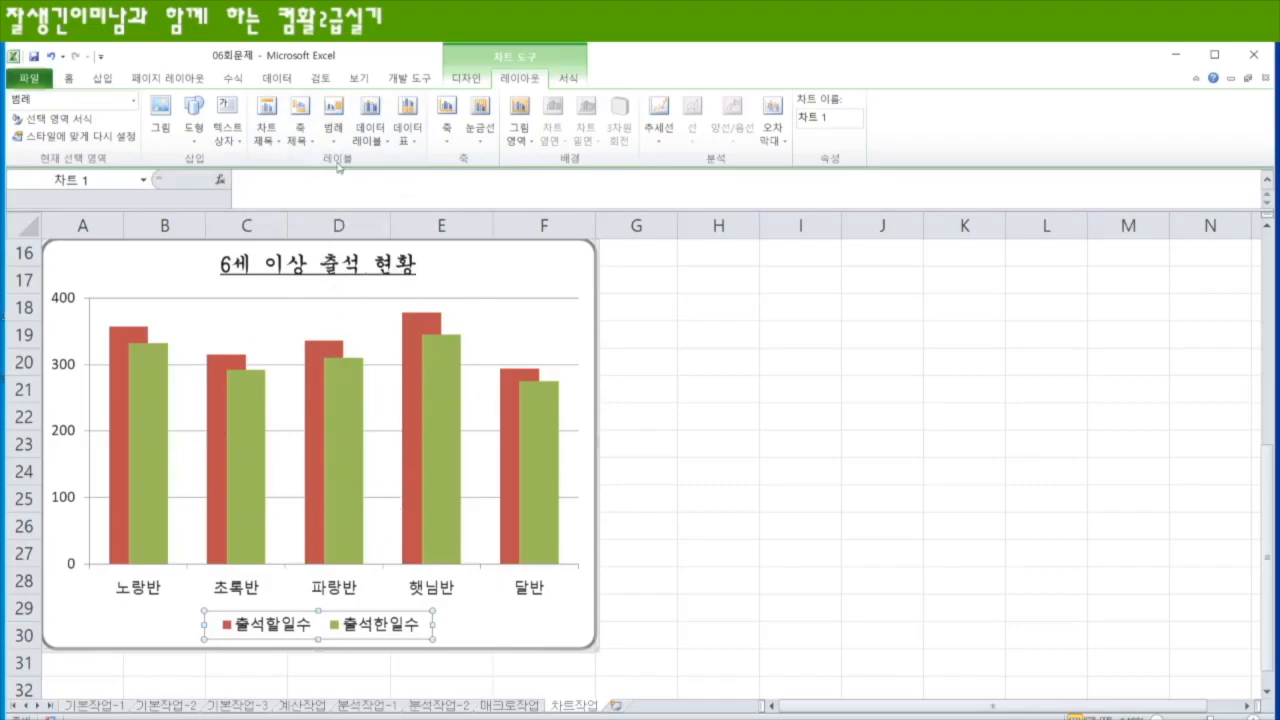
click(335, 143)
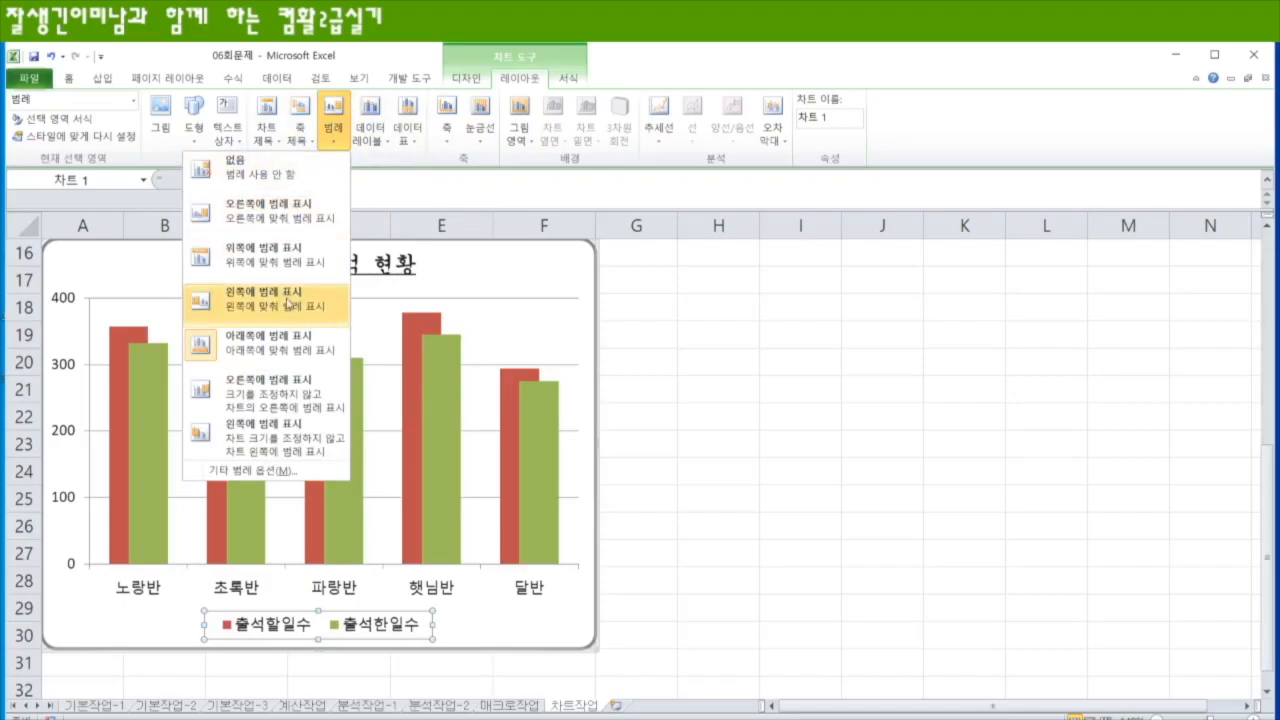
click(740, 337)
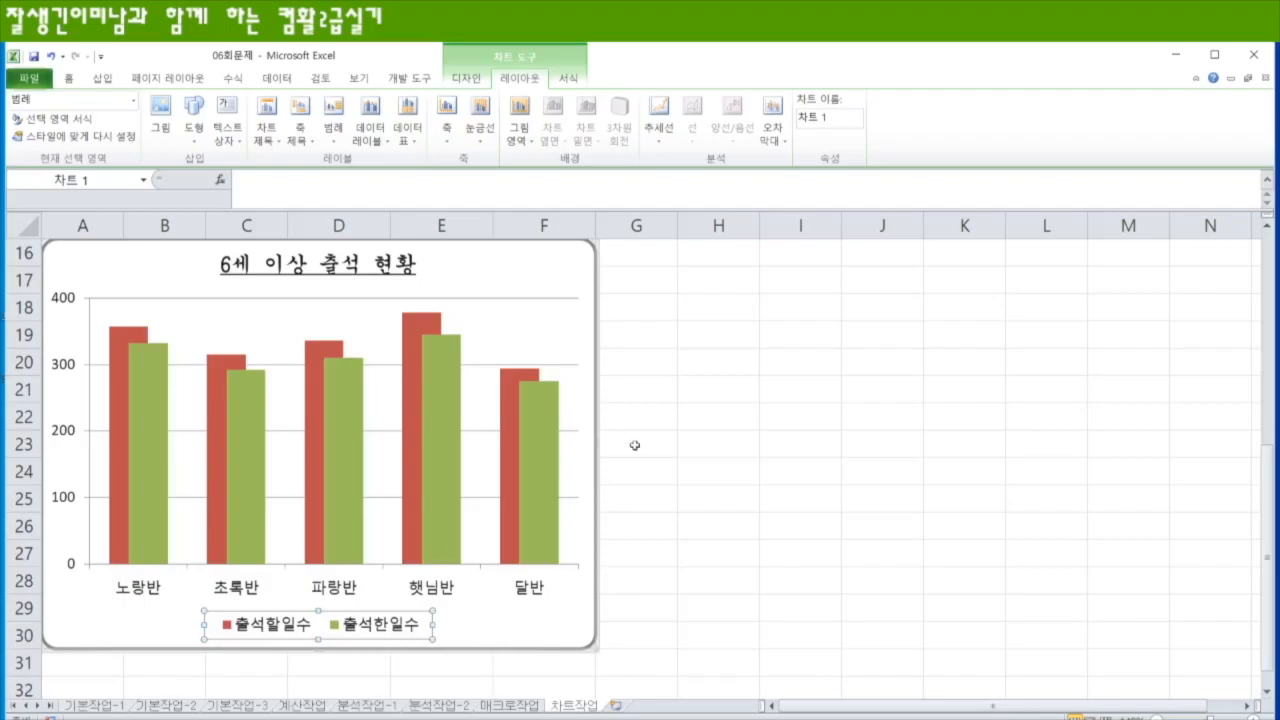
click(752, 508)
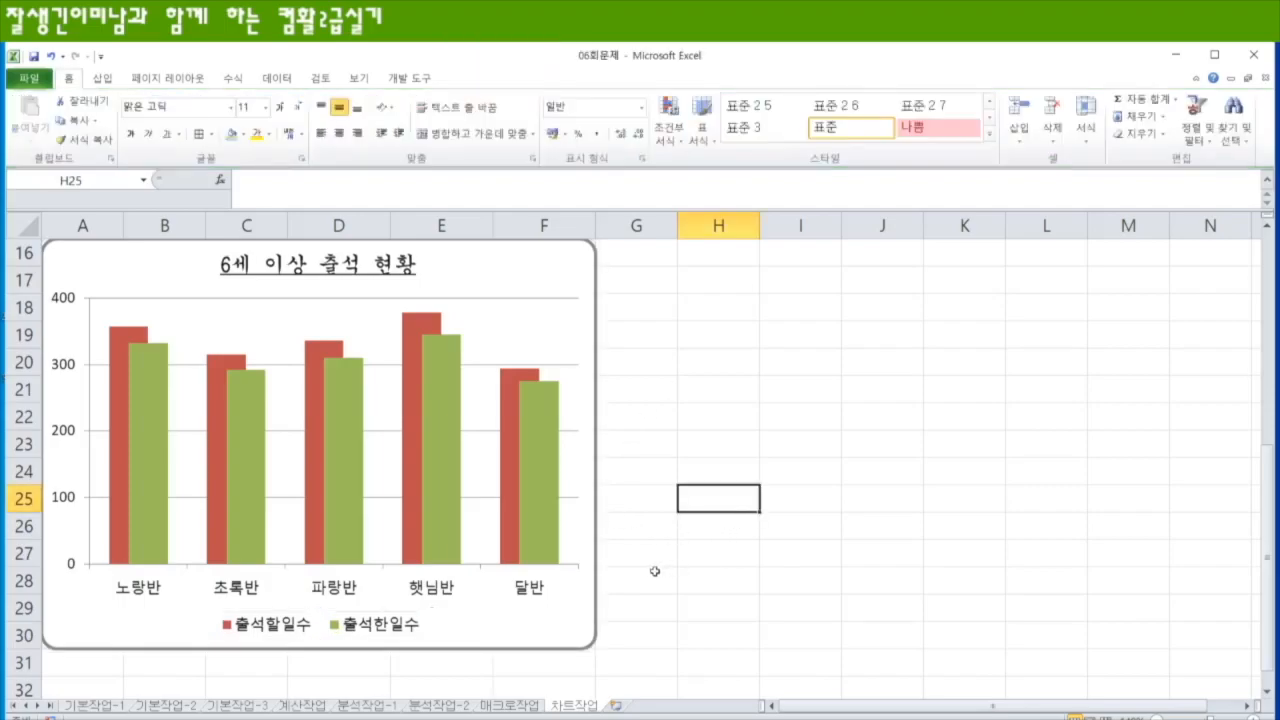
- Review the completed tables on the 계산작업 sheet, including the 이용요금 formula in E3 and the 택배 요금표 block
click(301, 705)
scroll(446, 270, up, 3)
drag(86, 290, 470, 526)
click(440, 305)
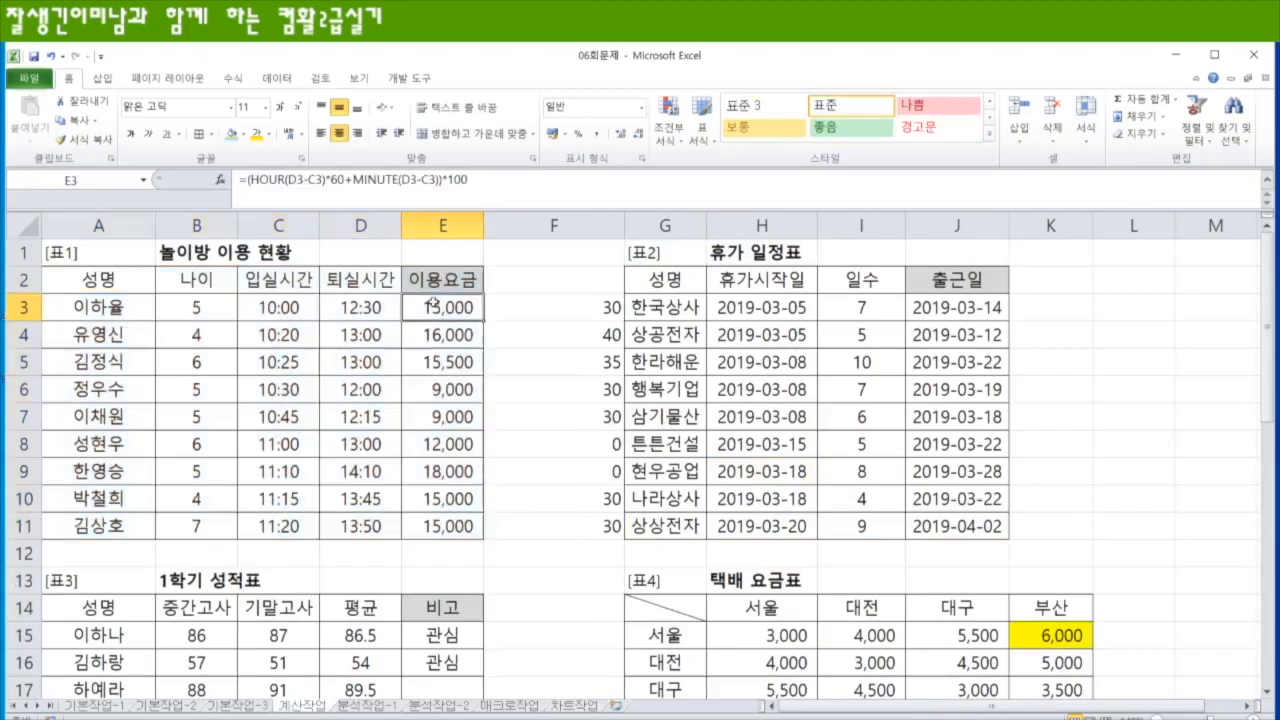
scroll(971, 249, down, 5)
scroll(686, 375, up, 2)
drag(686, 375, 1076, 689)
scroll(801, 515, down, 1)
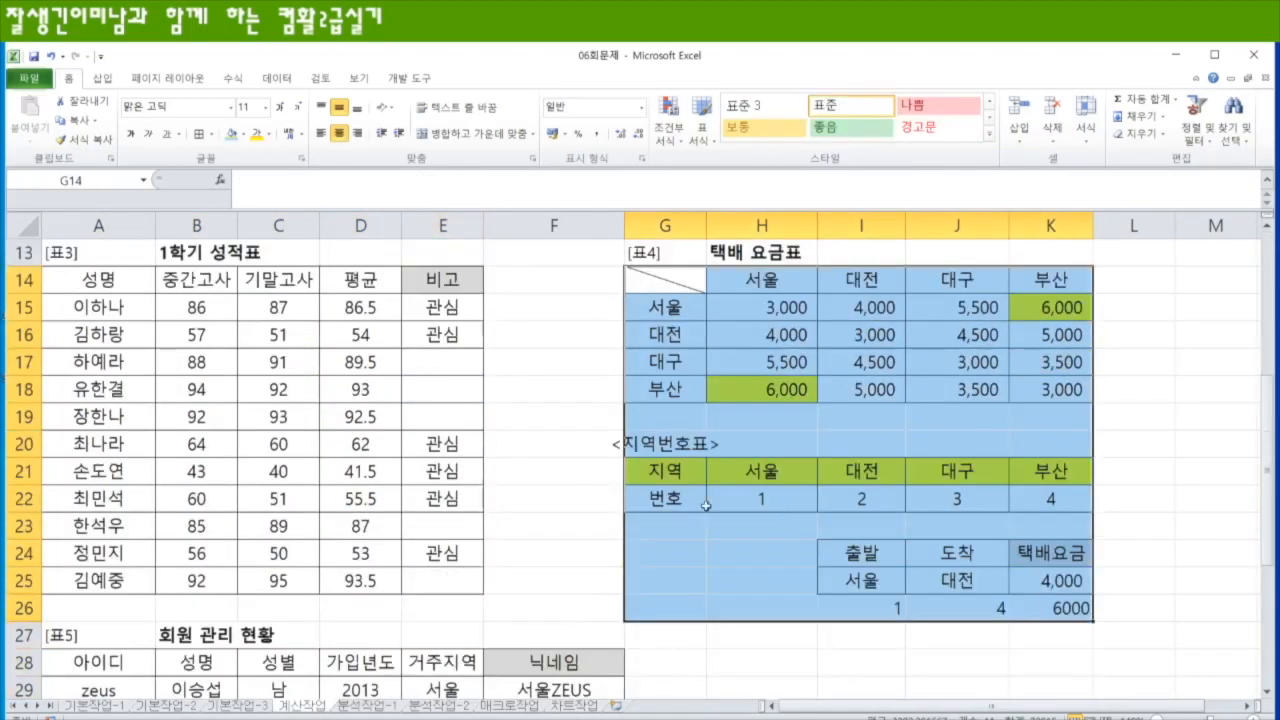
click(545, 443)
scroll(555, 486, up, 4)
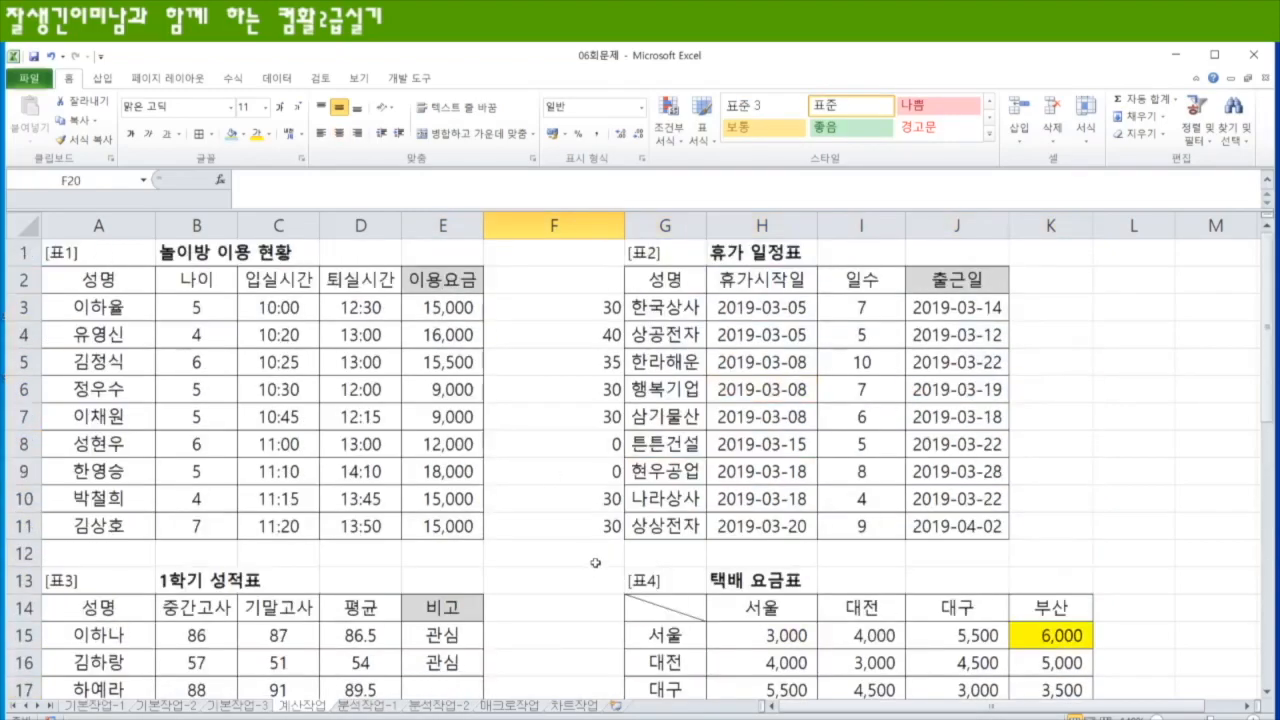
- Review the 판매율 data table on 분석작업-1 and the 사무용품 신청현황 table in G3:H6 on 분석작업-2
click(376, 710)
drag(330, 333, 425, 500)
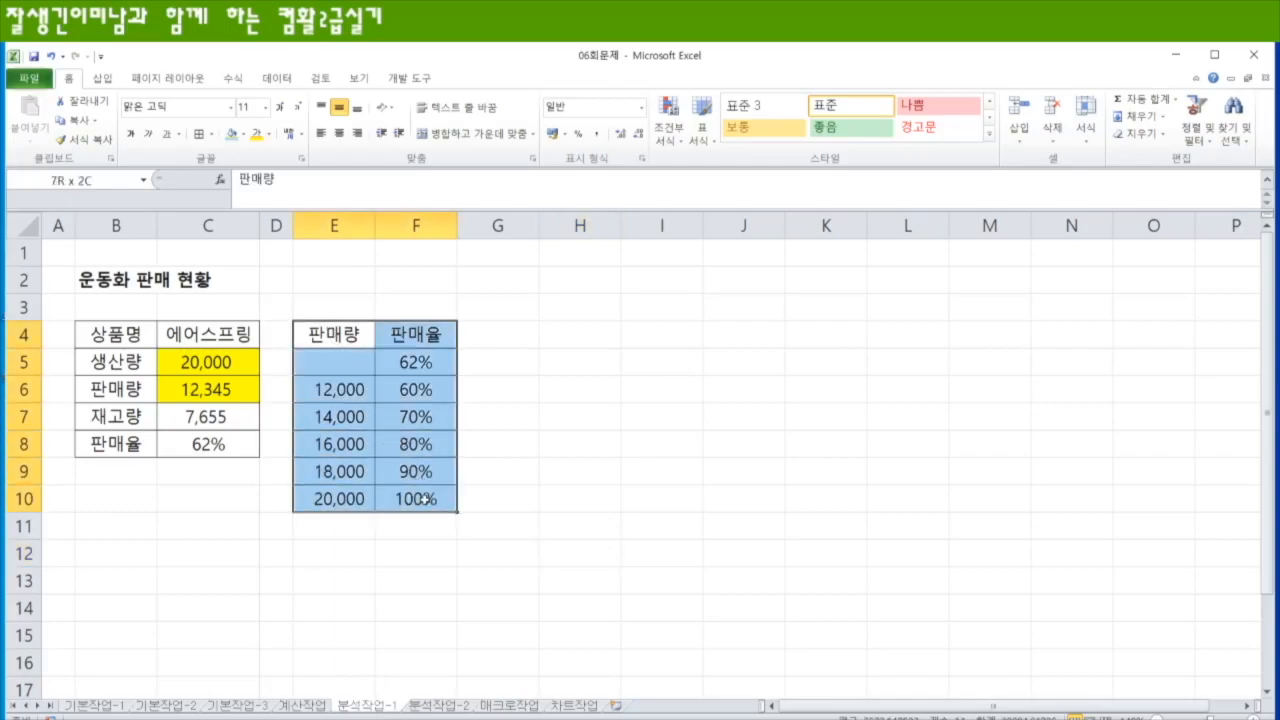
click(452, 708)
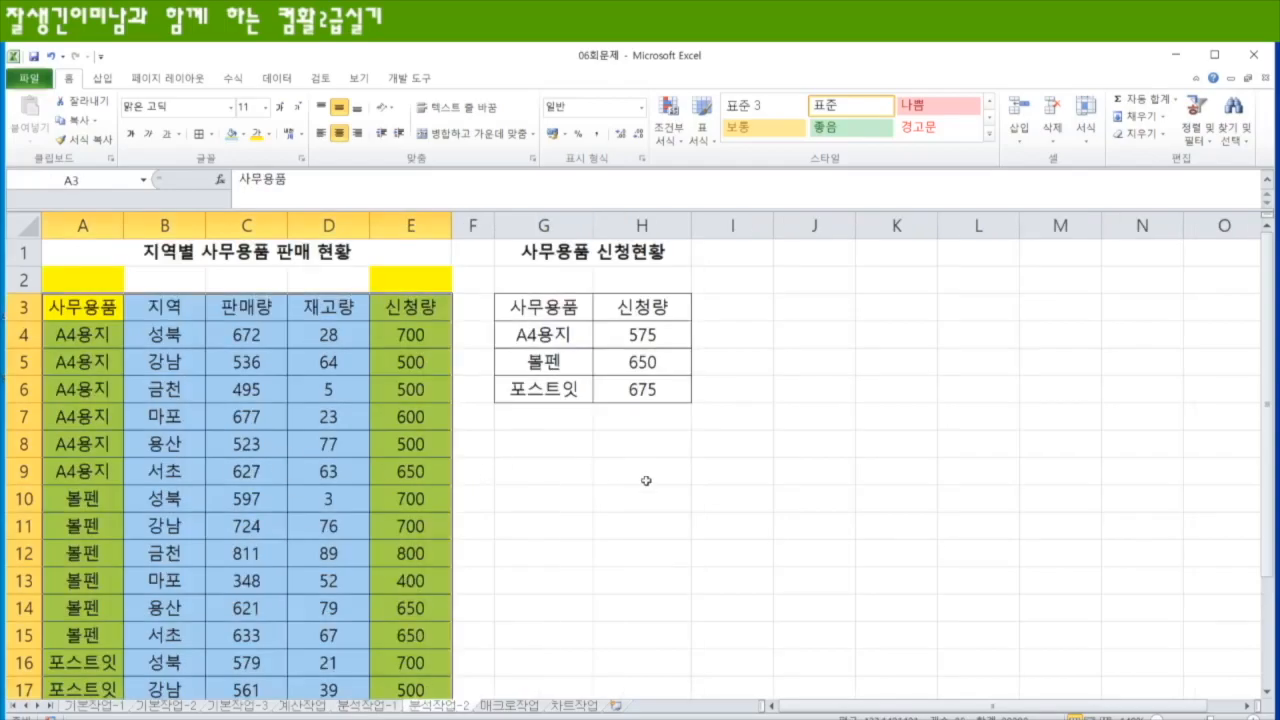
drag(522, 306, 646, 398)
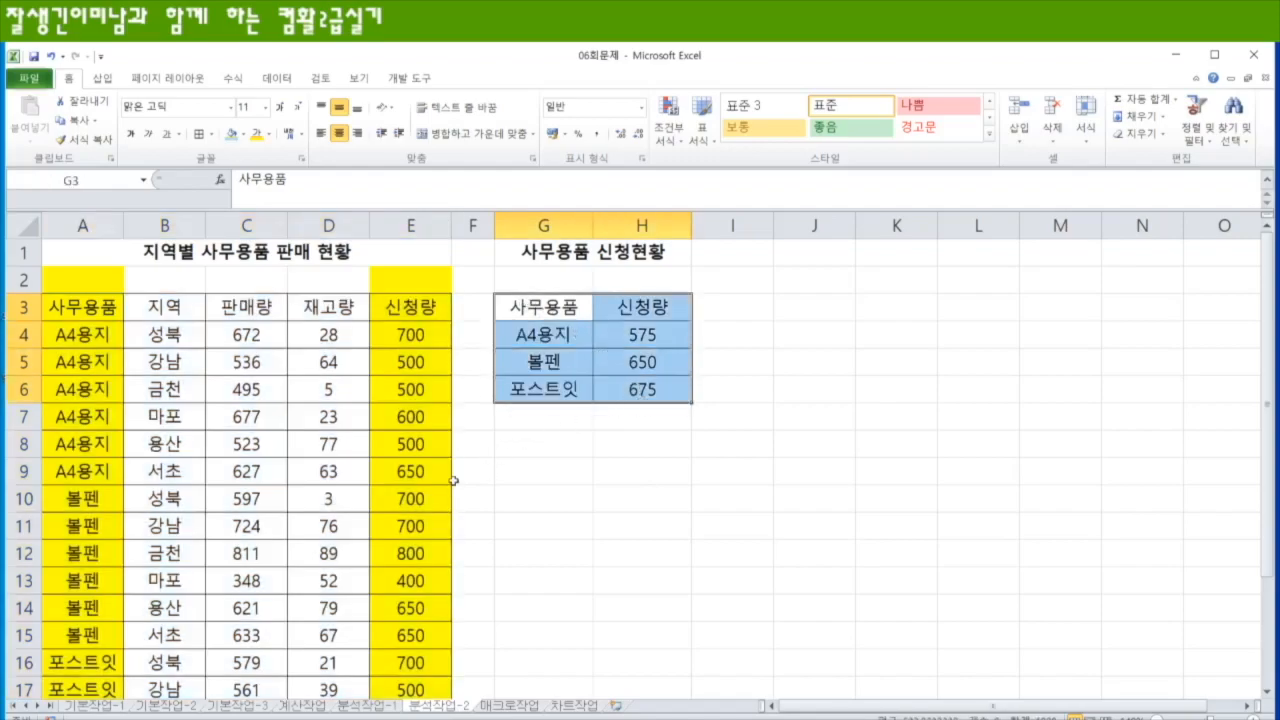